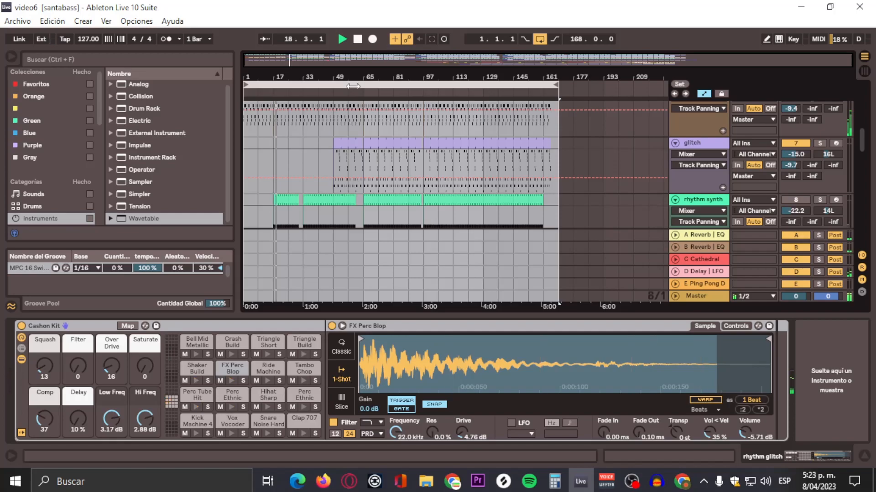
# Step: Stop playback, select the whole arrangement and scroll through all the tracks of the song
pyautogui.press('space')
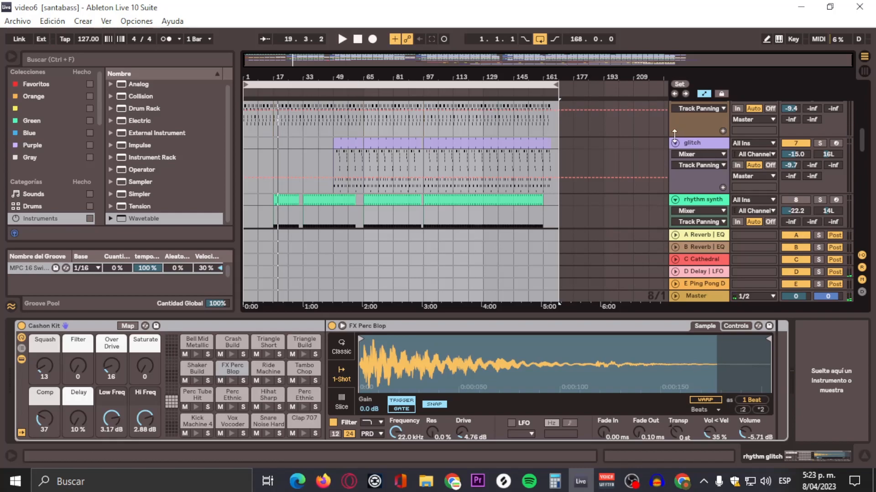
pyautogui.hotkey('ctrl', 'a')
pyautogui.scroll(-5, 609, 149)
pyautogui.scroll(-2, 571, 150)
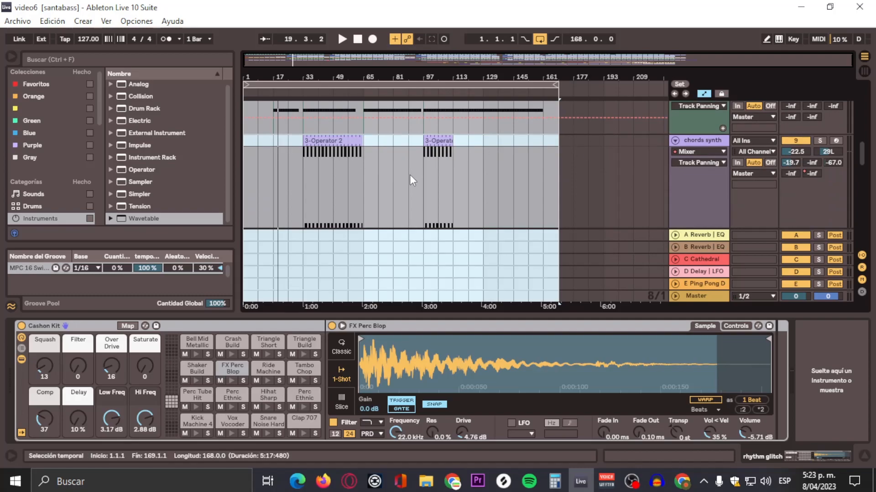
pyautogui.scroll(5, 551, 177)
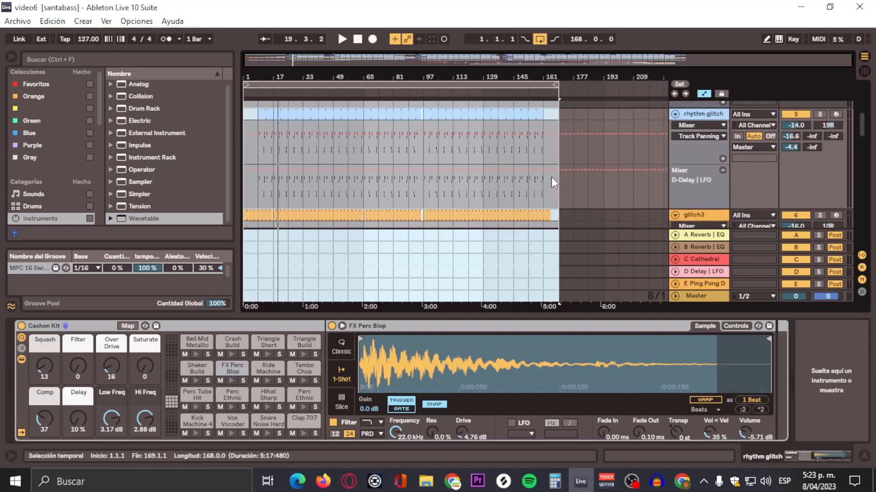
pyautogui.scroll(3, 532, 129)
pyautogui.scroll(3, 602, 122)
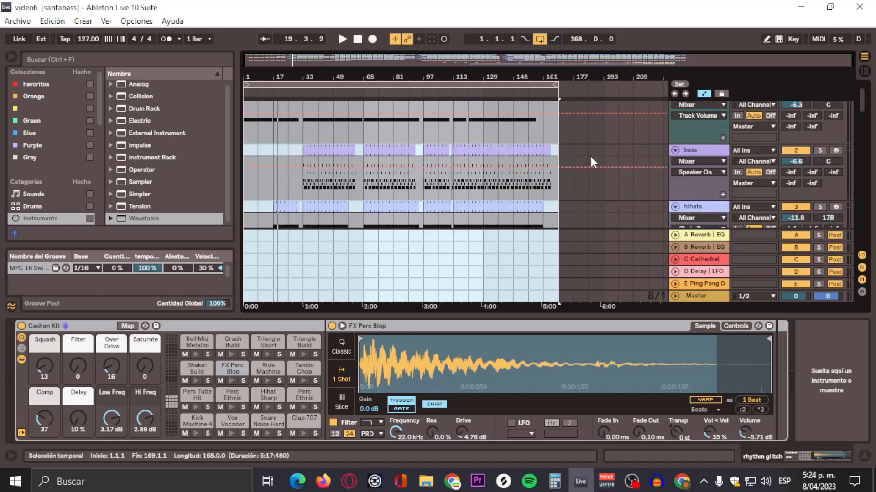
pyautogui.scroll(1, 590, 157)
pyautogui.scroll(-3, 591, 158)
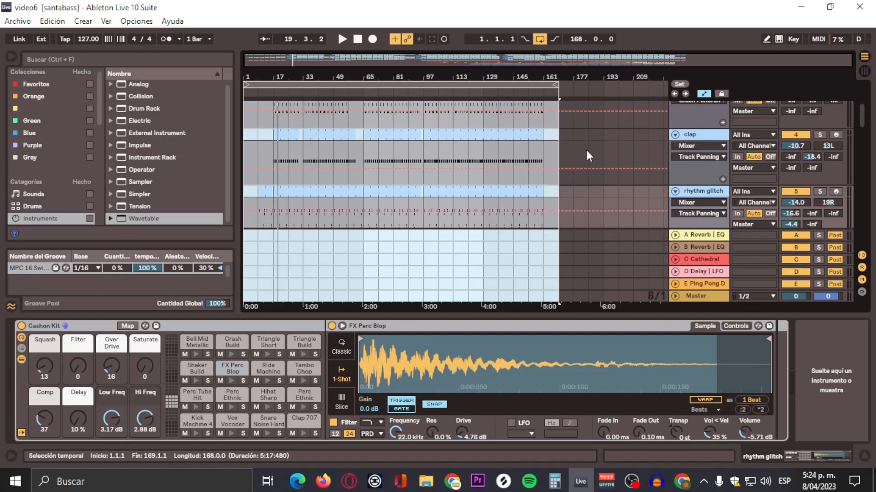
# Step: Minimize the Audacity window and collapse the device view to enlarge the arrangement area
pyautogui.click(656, 483)
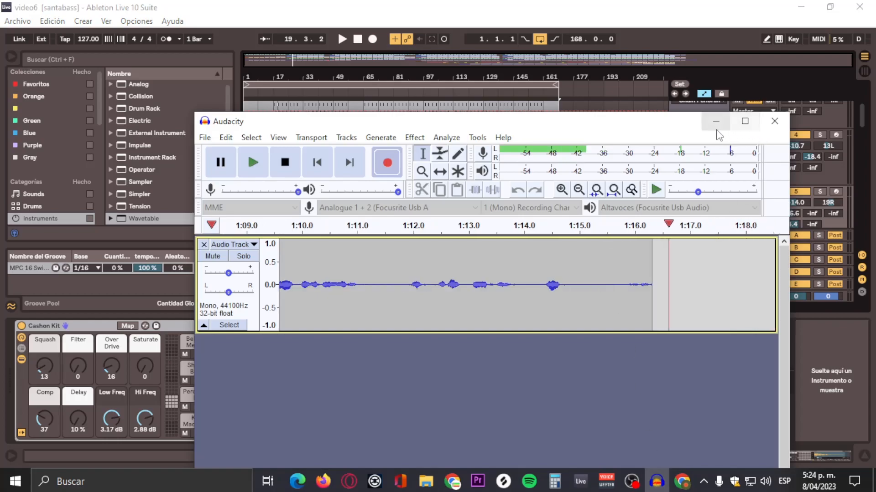
pyautogui.click(715, 121)
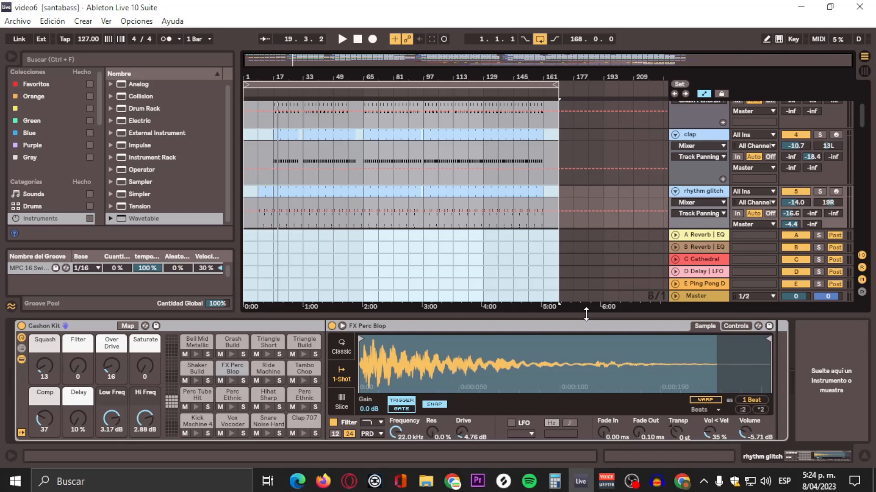
pyautogui.moveTo(586, 314); pyautogui.dragTo(575, 484)
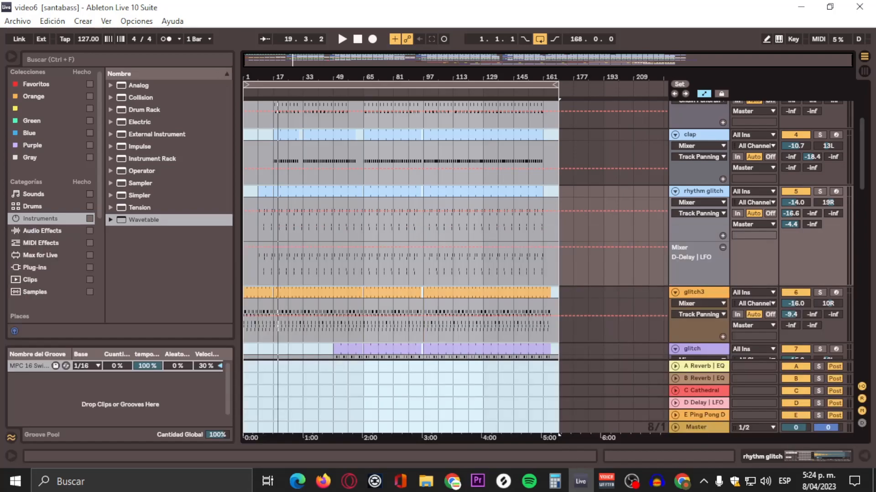
# Step: Play the song and review each track from kick down to Pink Noise in the arrangement
pyautogui.press('space')
pyautogui.scroll(5, 398, 226)
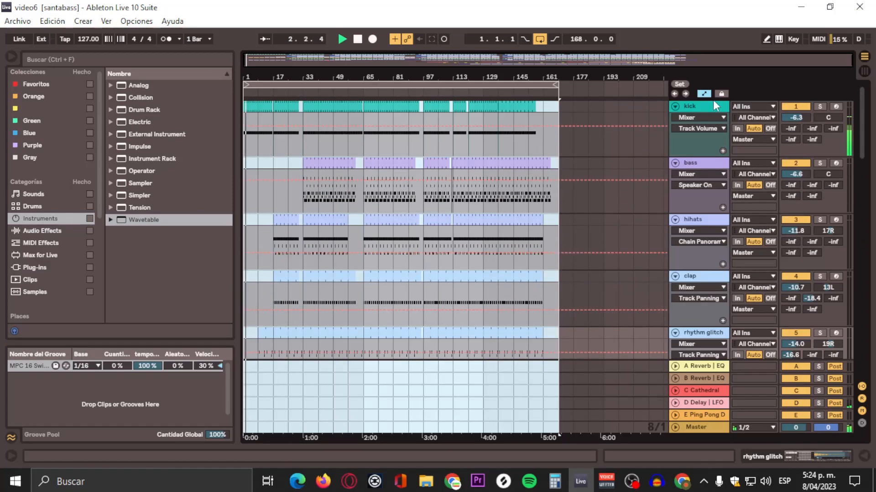
pyautogui.click(710, 111)
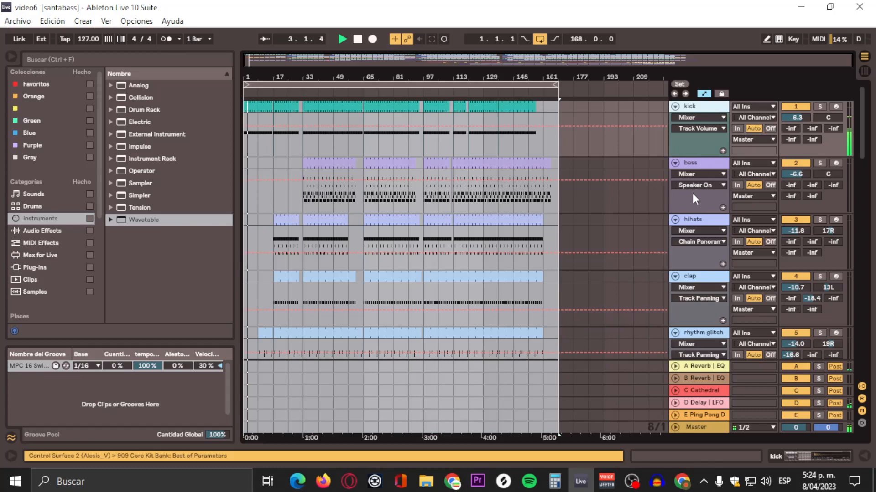
pyautogui.click(691, 167)
pyautogui.click(697, 222)
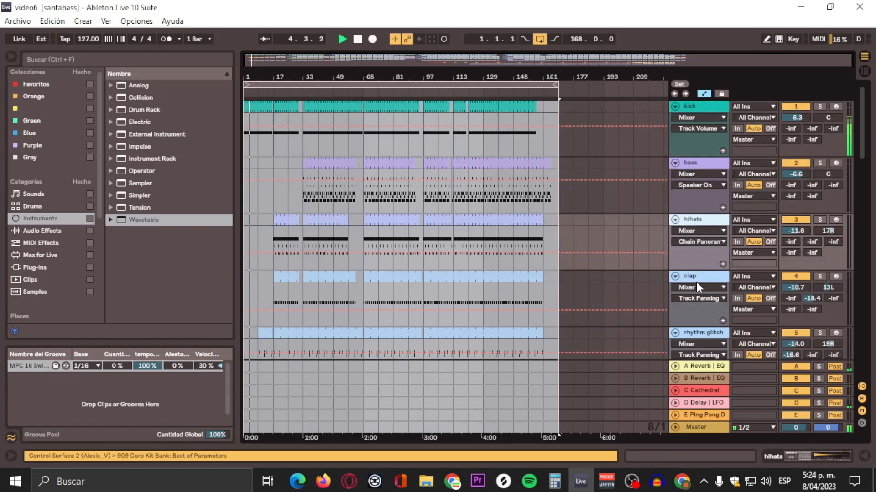
pyautogui.scroll(-4, 696, 282)
pyautogui.scroll(-10, 703, 292)
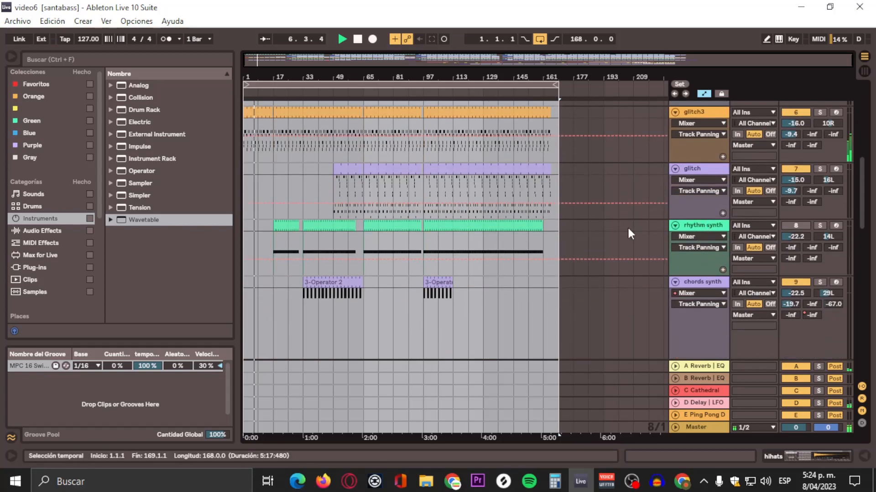
pyautogui.scroll(-2, 627, 226)
pyautogui.scroll(-4, 694, 250)
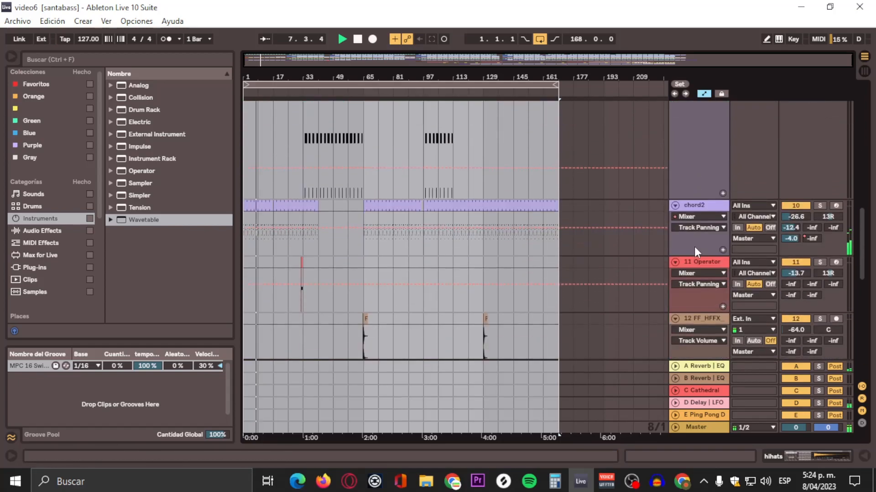
pyautogui.scroll(-15, 695, 243)
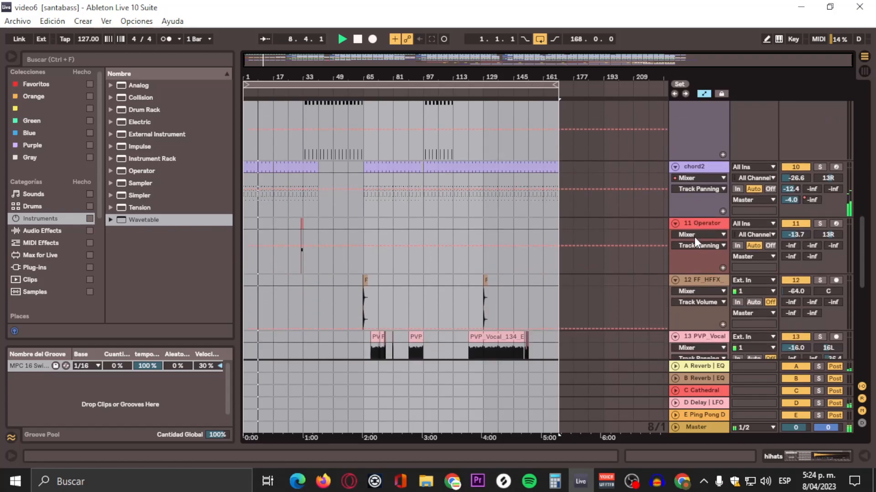
pyautogui.scroll(-7, 694, 240)
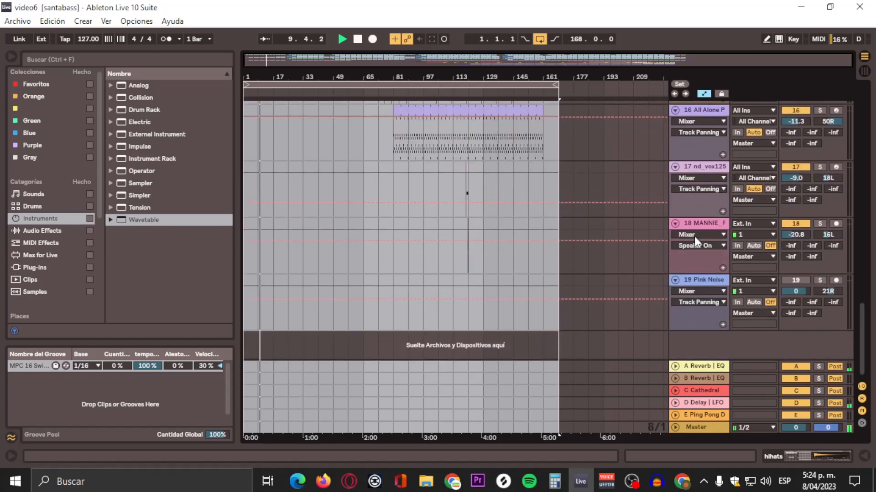
pyautogui.scroll(20, 694, 242)
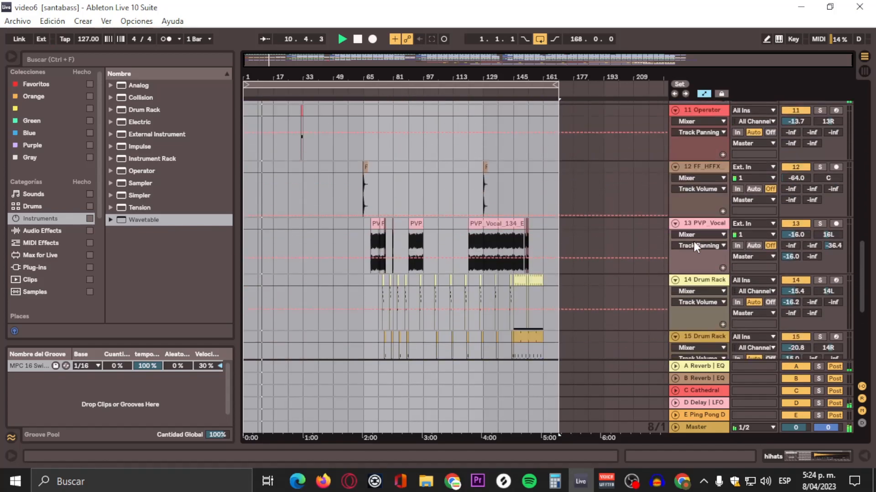
pyautogui.scroll(10, 690, 234)
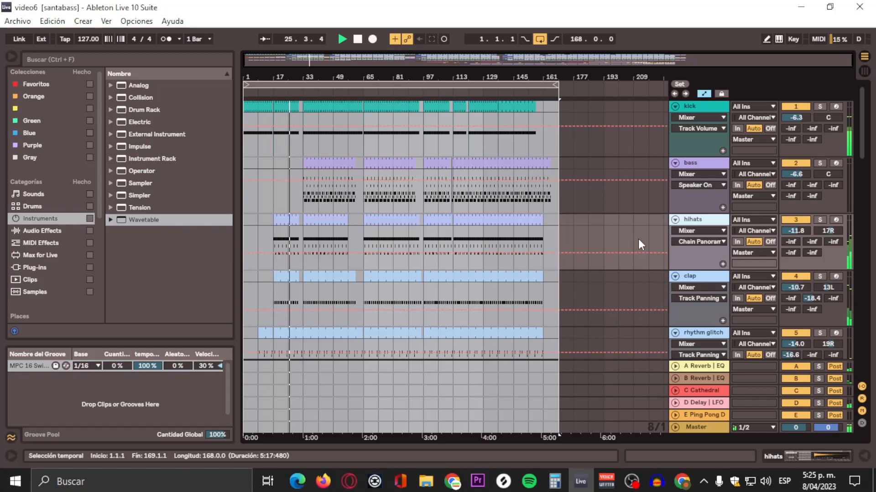
pyautogui.scroll(-10, 638, 239)
pyautogui.scroll(-10, 639, 239)
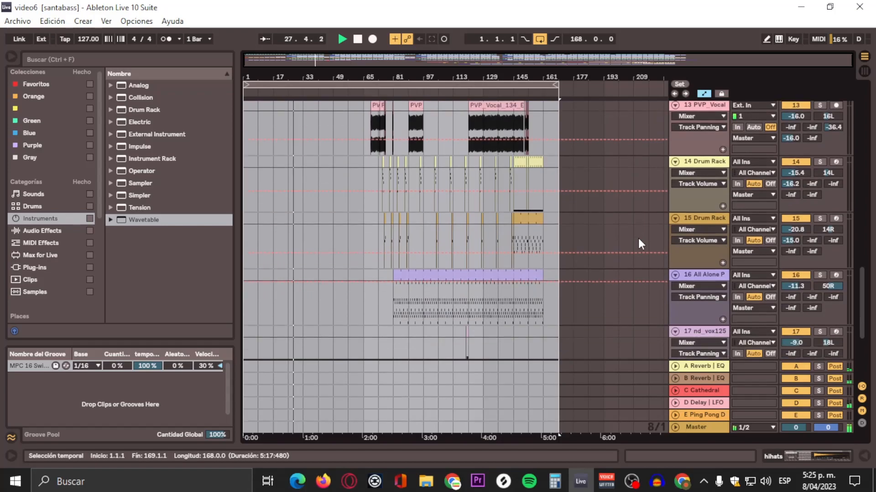
pyautogui.scroll(-5, 639, 242)
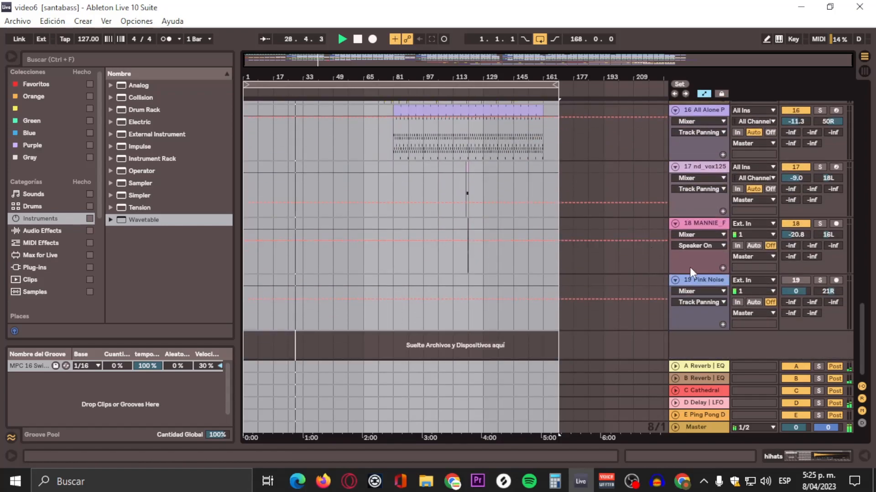
# Step: Insert a new audio track below the 18 MANNIE_F track
pyautogui.rightClick(703, 225)
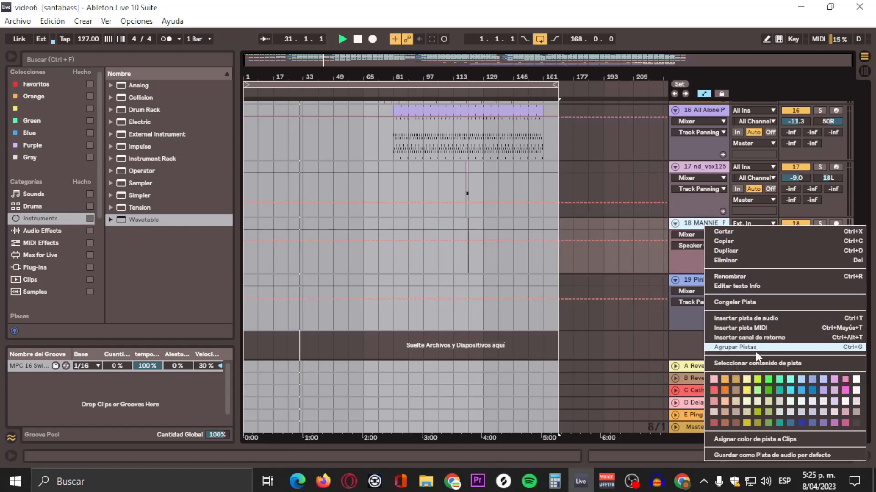
pyautogui.click(756, 319)
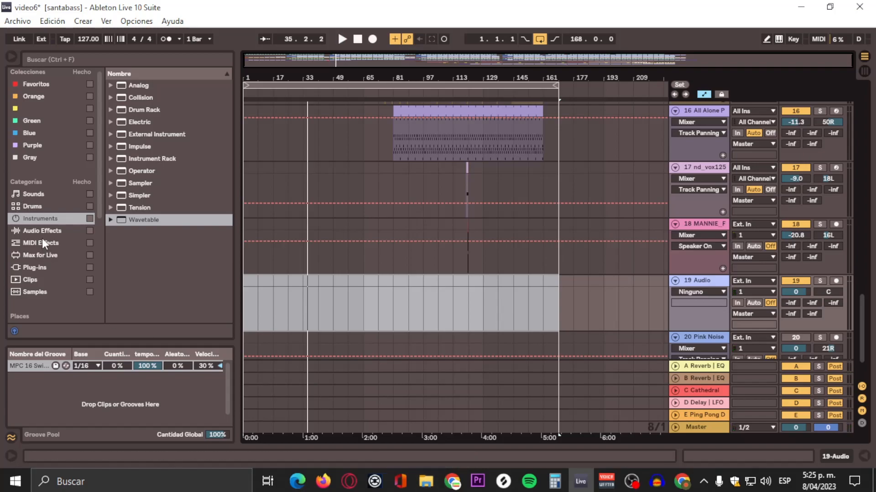
# Step: Open the SAMPLERS folder in the browser, preview the 01 Pink Noise sample and place it on the new audio track
pyautogui.scroll(-2, 53, 261)
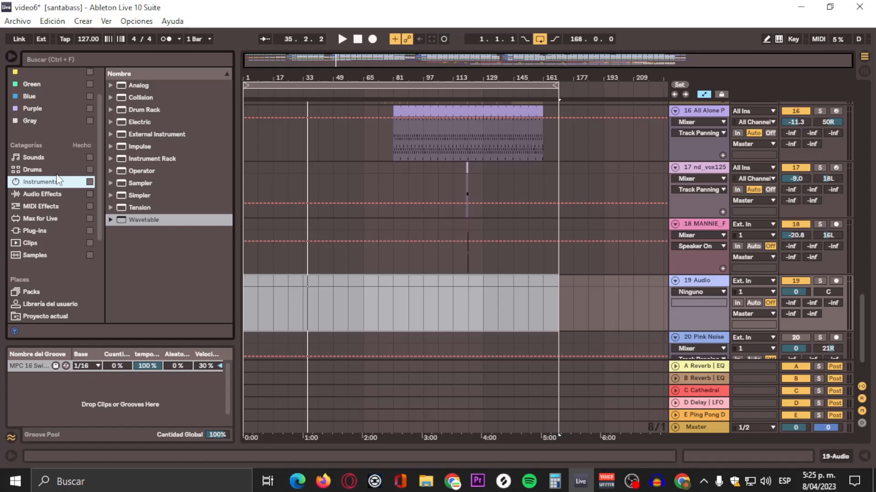
pyautogui.scroll(-3, 45, 213)
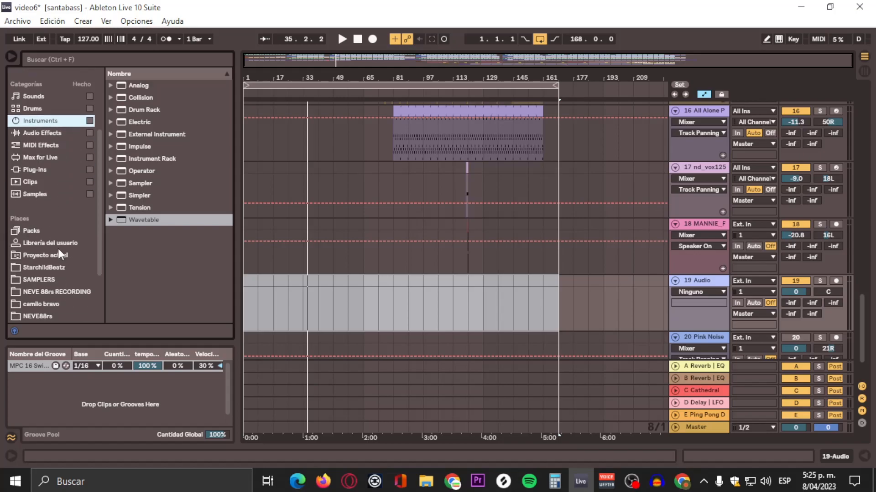
pyautogui.scroll(-2, 37, 239)
pyautogui.click(31, 230)
pyautogui.scroll(-10, 135, 255)
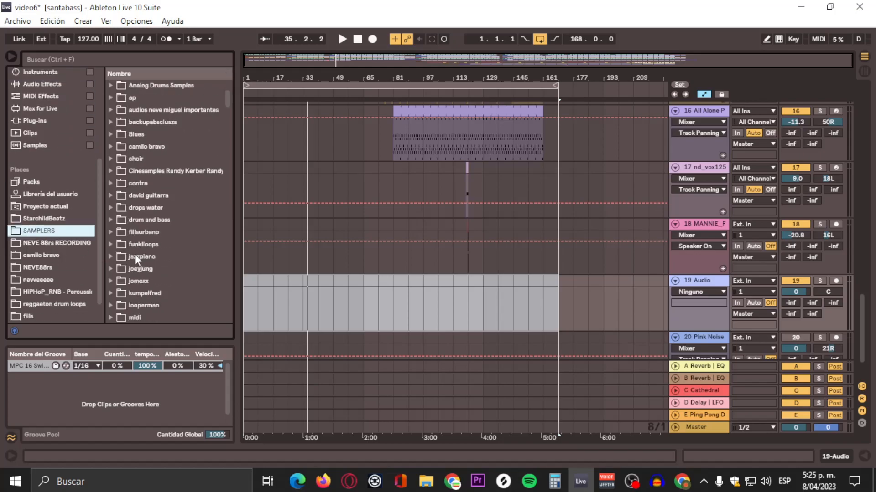
pyautogui.scroll(5, 40, 246)
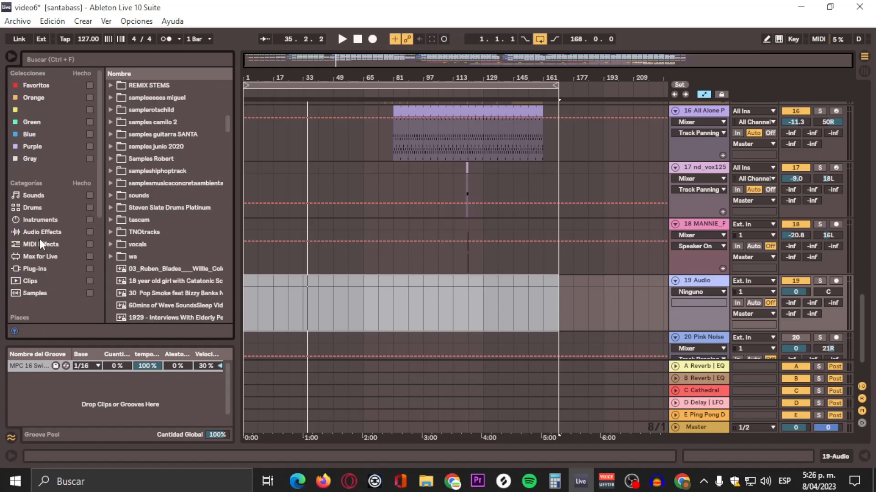
pyautogui.scroll(-5, 45, 230)
pyautogui.scroll(-5, 171, 247)
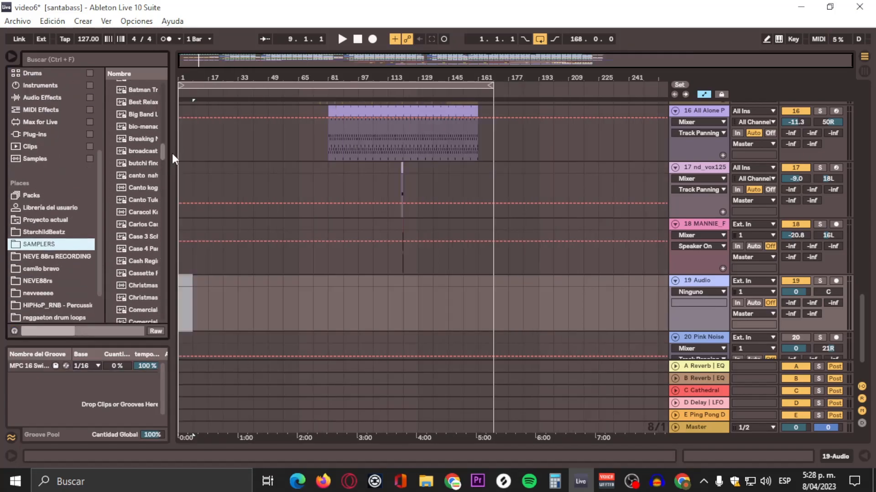
pyautogui.moveTo(172, 154); pyautogui.dragTo(161, 131)
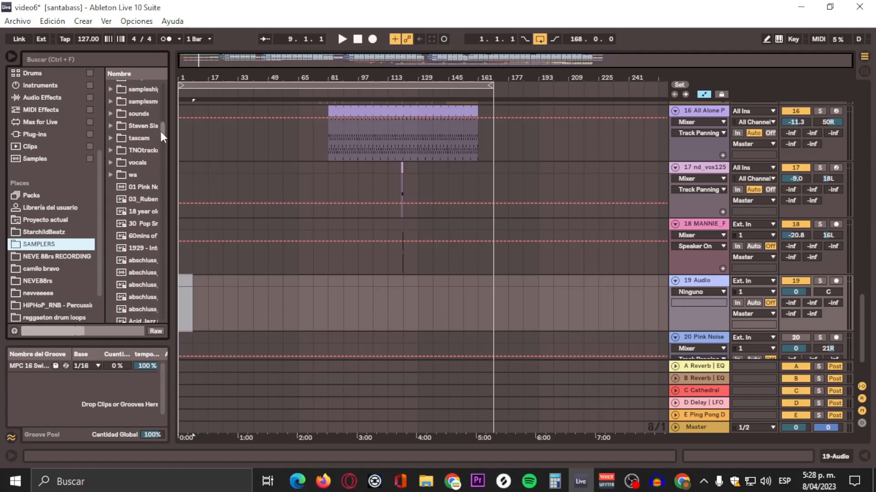
pyautogui.click(133, 188)
pyautogui.click(14, 332)
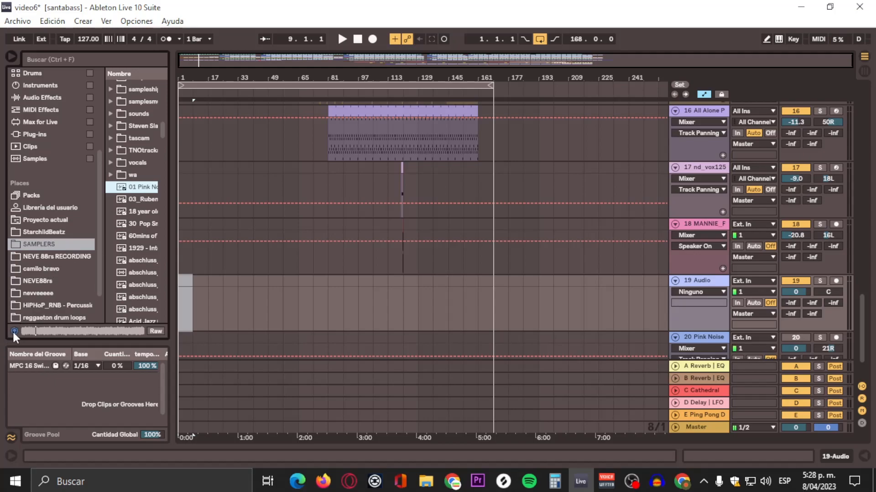
pyautogui.moveTo(134, 188)
pyautogui.mouseDown()
pyautogui.moveTo(356, 271)
pyautogui.moveTo(183, 284)
pyautogui.moveTo(425, 292)
pyautogui.moveTo(490, 278)
pyautogui.moveTo(489, 253)
pyautogui.mouseUp()
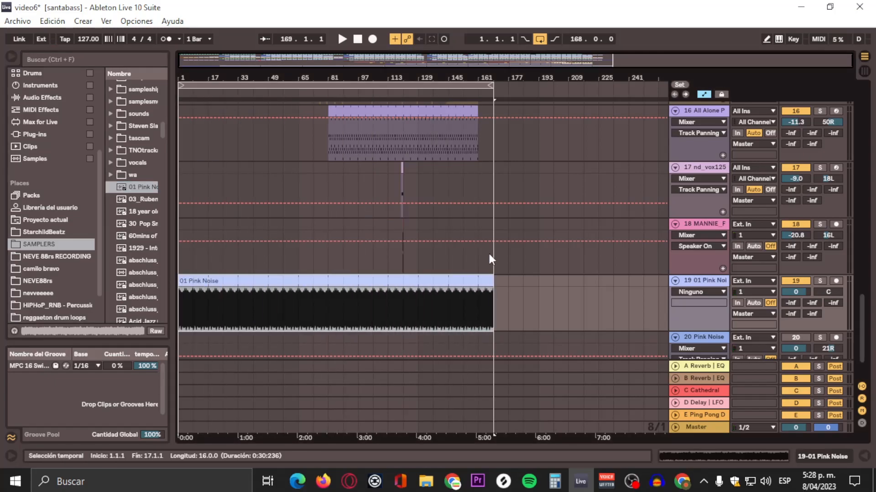
# Step: Play the arrangement from the start to listen to the pink noise track
pyautogui.click(408, 87)
pyautogui.press('space')
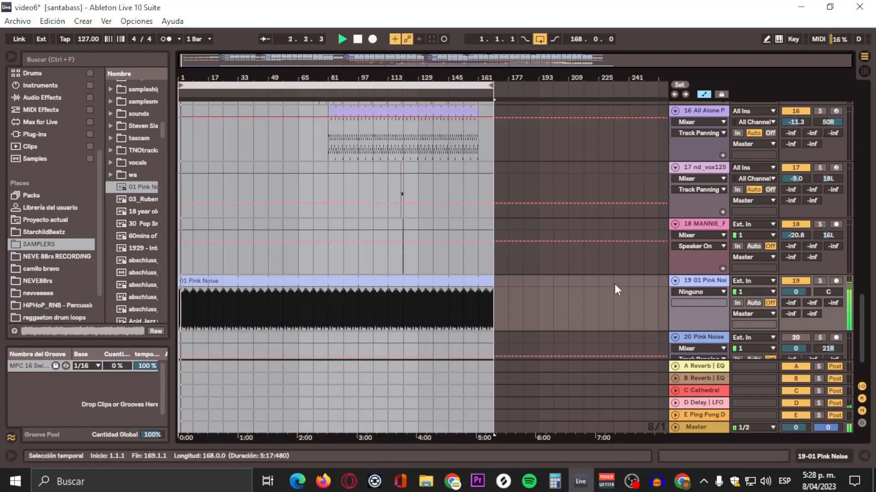
pyautogui.press('space')
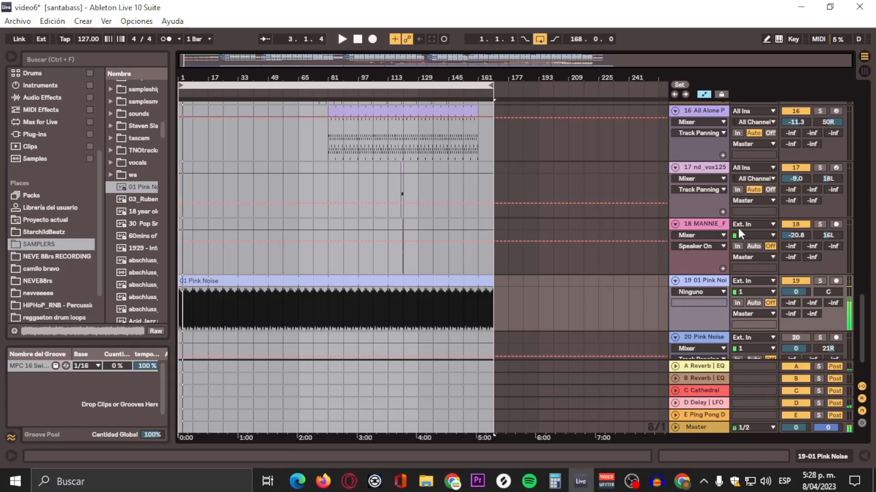
# Step: Switch to Session view and select the 19 01 Pink Noise track in the mixer
pyautogui.moveTo(862, 325); pyautogui.dragTo(842, 111)
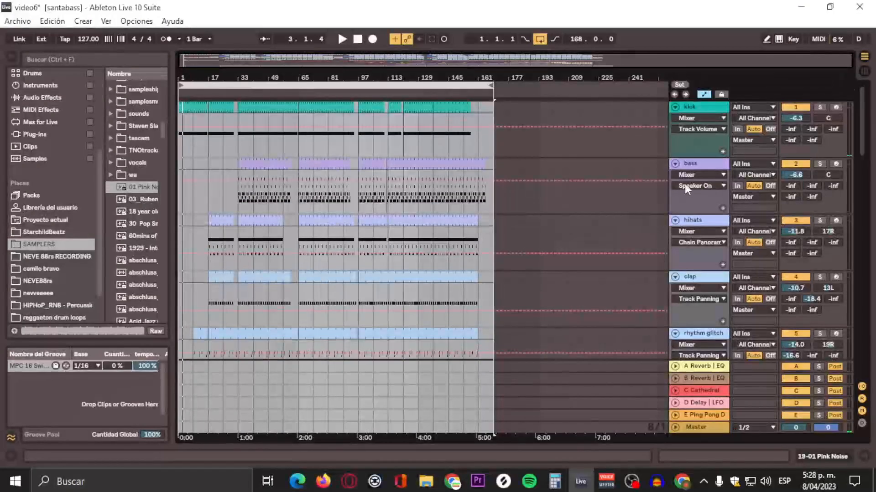
pyautogui.click(861, 71)
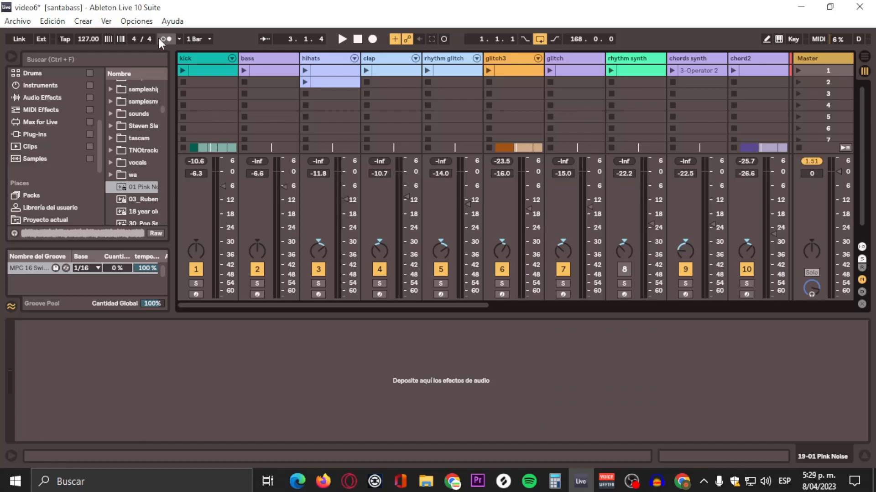
pyautogui.click(184, 63)
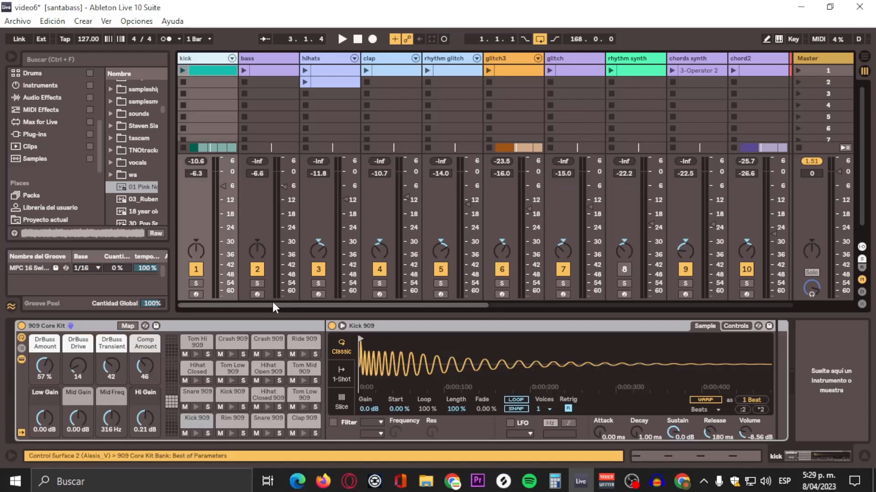
pyautogui.moveTo(275, 305); pyautogui.dragTo(510, 128)
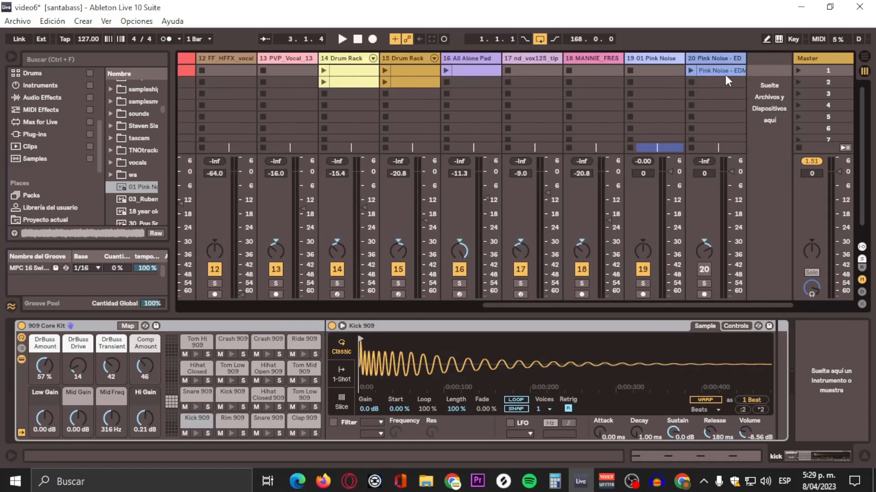
pyautogui.click(655, 61)
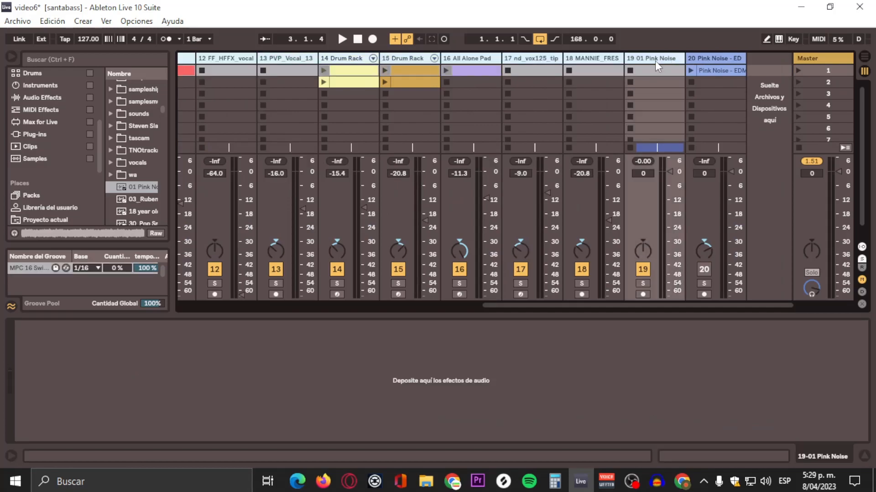
# Step: Delete the duplicate 20 Pink Noise - EDM track from the set
pyautogui.click(726, 59)
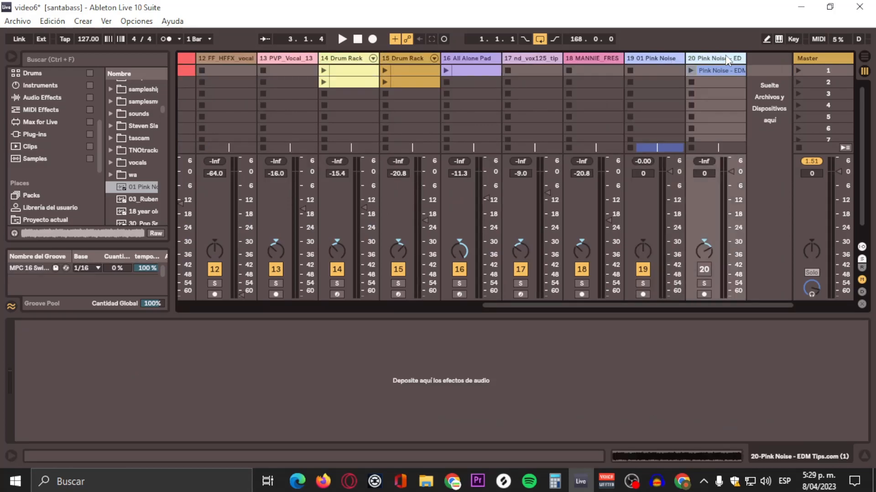
pyautogui.press('Delete')
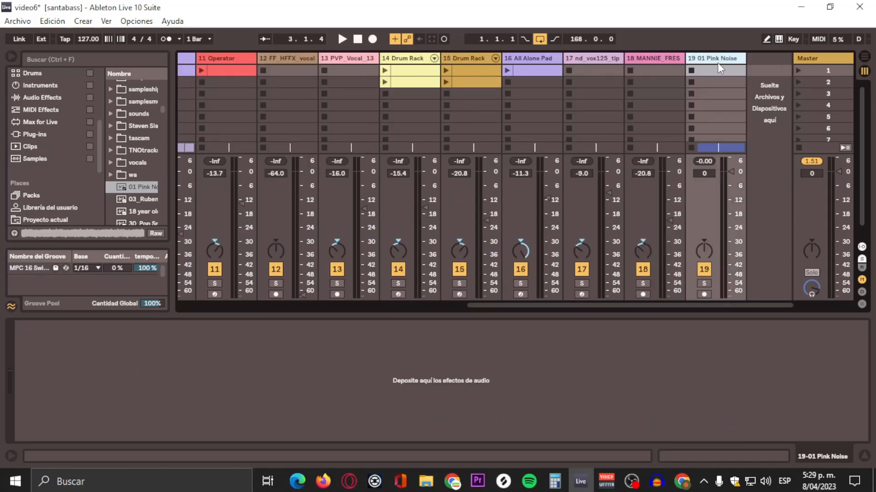
pyautogui.click(864, 57)
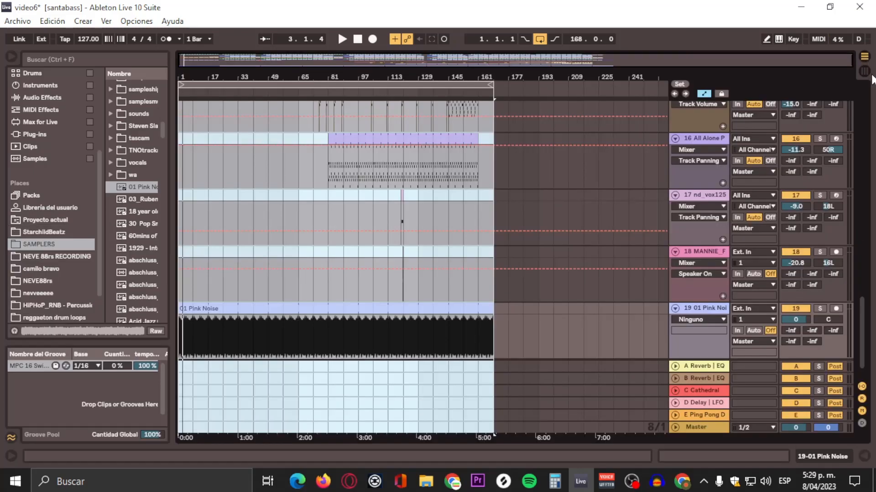
pyautogui.click(864, 71)
pyautogui.click(658, 64)
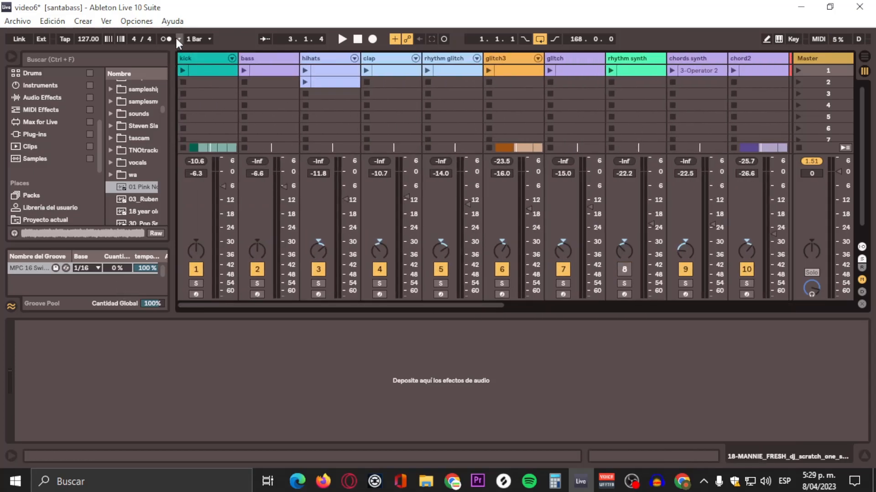
# Step: Temporarily pull the kick track's volume fully down while playing the song, then restore it
pyautogui.click(195, 61)
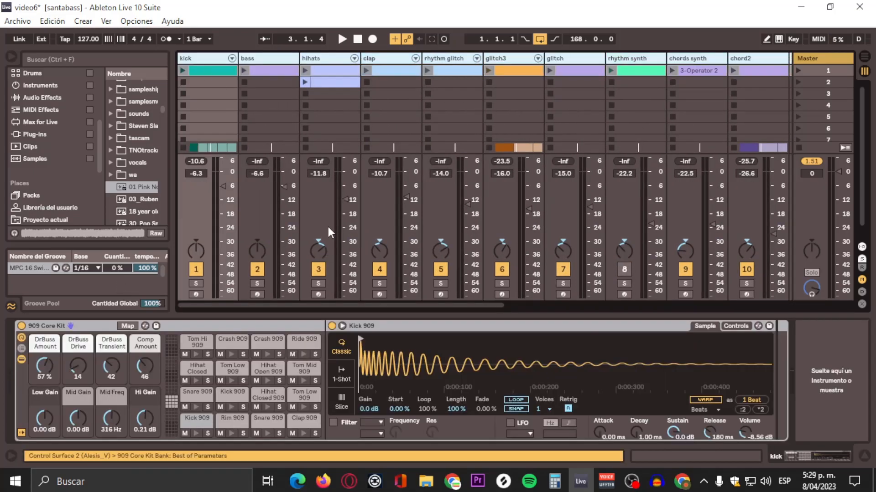
pyautogui.moveTo(220, 187); pyautogui.dragTo(223, 298)
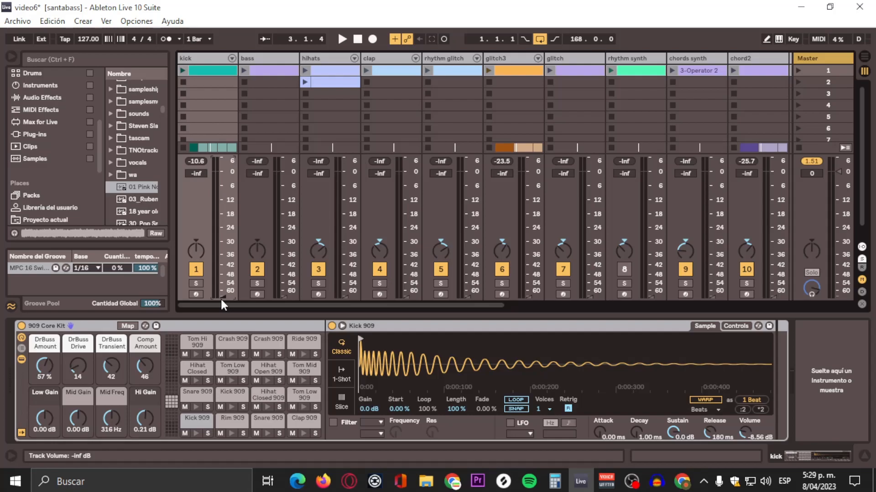
pyautogui.press('space')
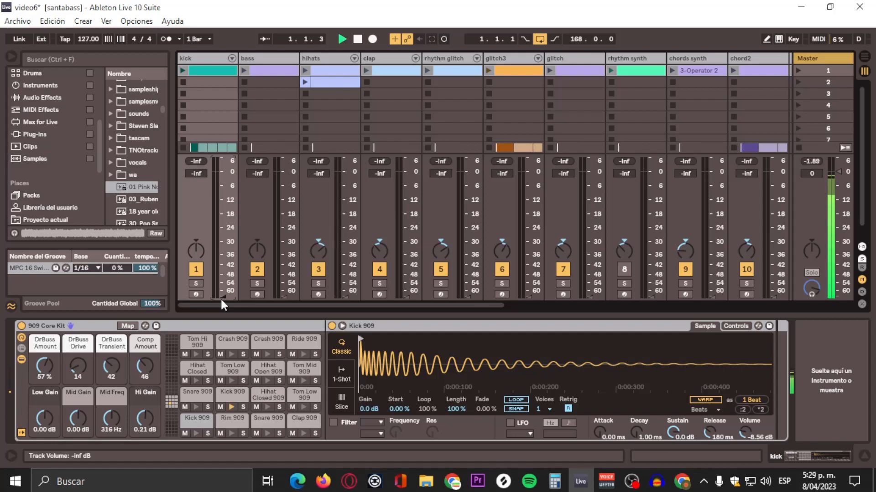
pyautogui.moveTo(223, 296); pyautogui.dragTo(223, 186)
# Step: Stop and restart playback of the song to listen to the mix against the pink noise
pyautogui.click(207, 61)
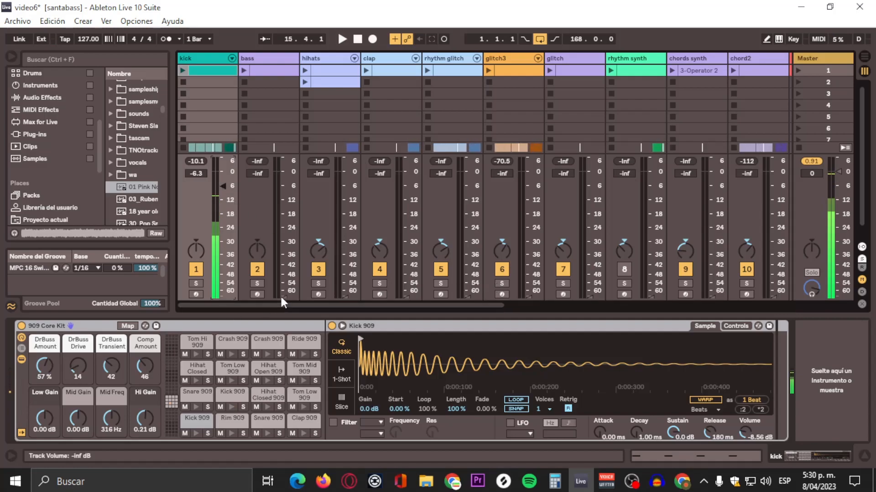
pyautogui.press('space')
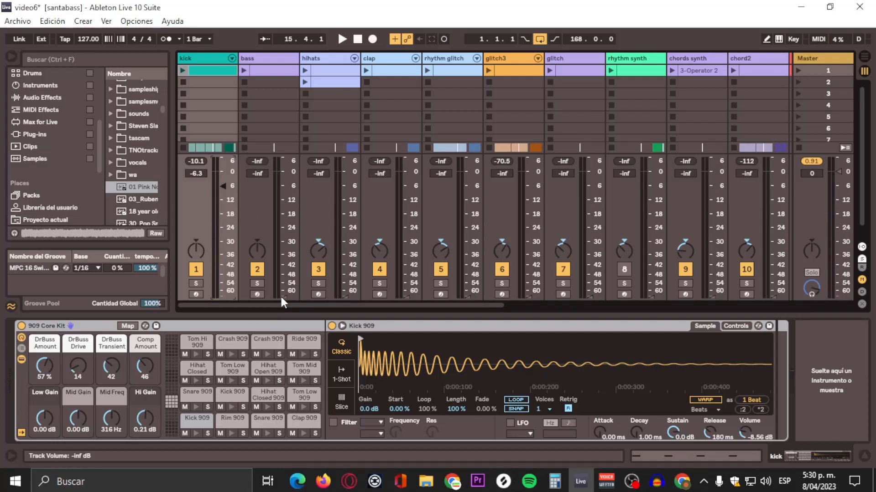
pyautogui.press('space')
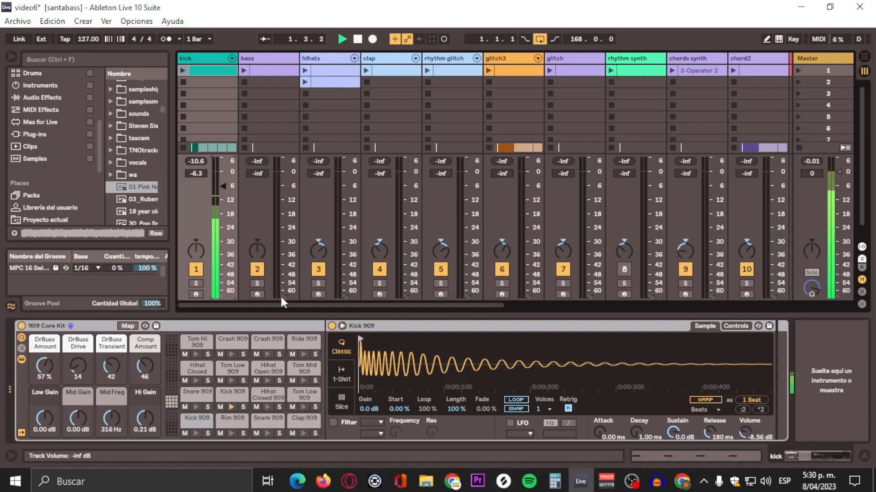
pyautogui.moveTo(284, 291)
pyautogui.mouseDown()
pyautogui.moveTo(284, 265)
pyautogui.moveTo(283, 296)
pyautogui.mouseUp()
pyautogui.press('space')
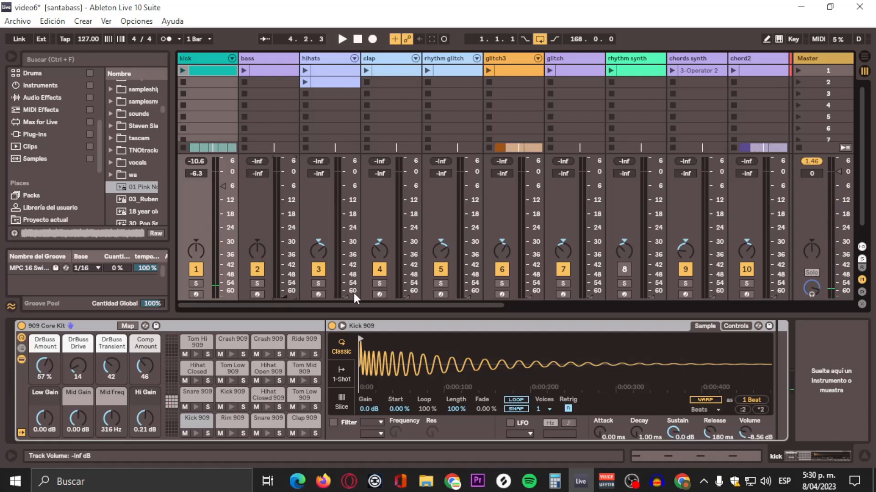
pyautogui.press('space')
# Step: Set the hihats track's volume to -7.4 dB
pyautogui.moveTo(343, 296); pyautogui.dragTo(344, 225)
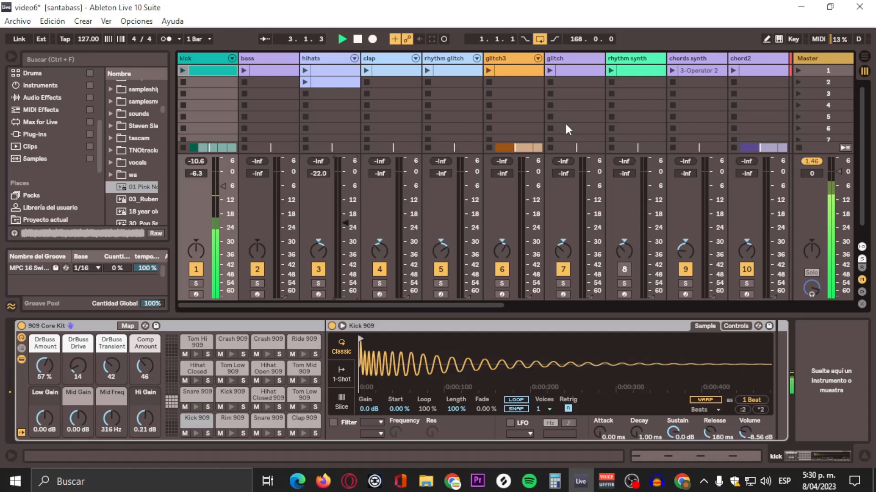
pyautogui.click(864, 56)
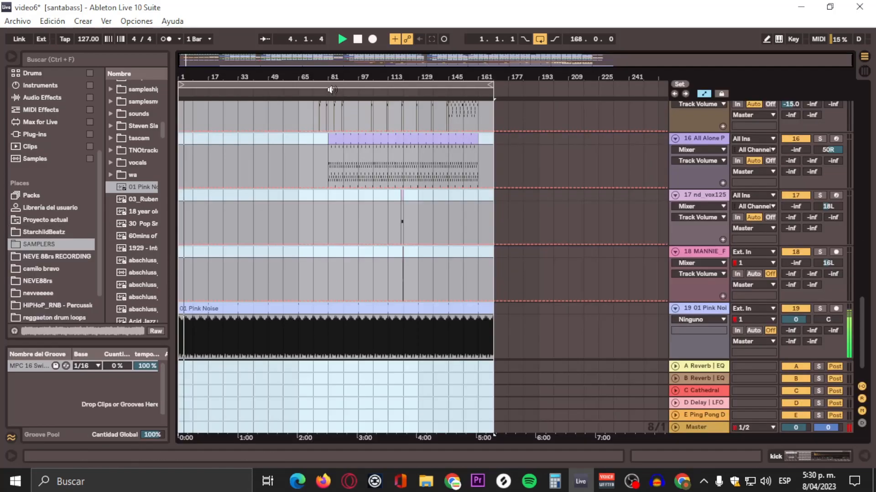
pyautogui.click(864, 71)
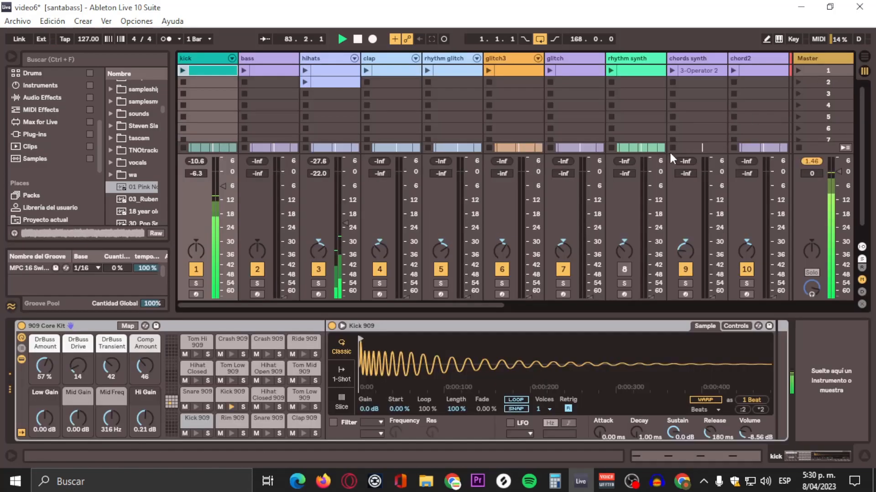
pyautogui.moveTo(344, 223); pyautogui.dragTo(344, 188)
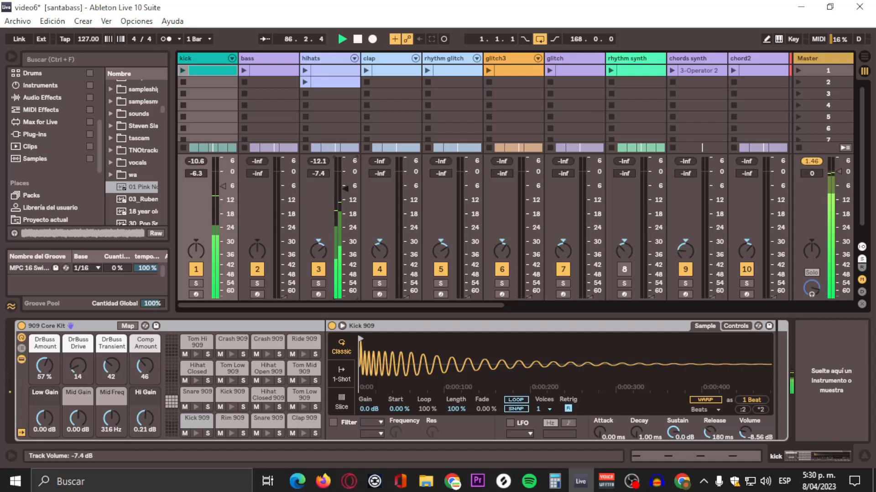
# Step: Set the clap track's volume to -10.7 dB in the Arrangement view mixer
pyautogui.click(864, 57)
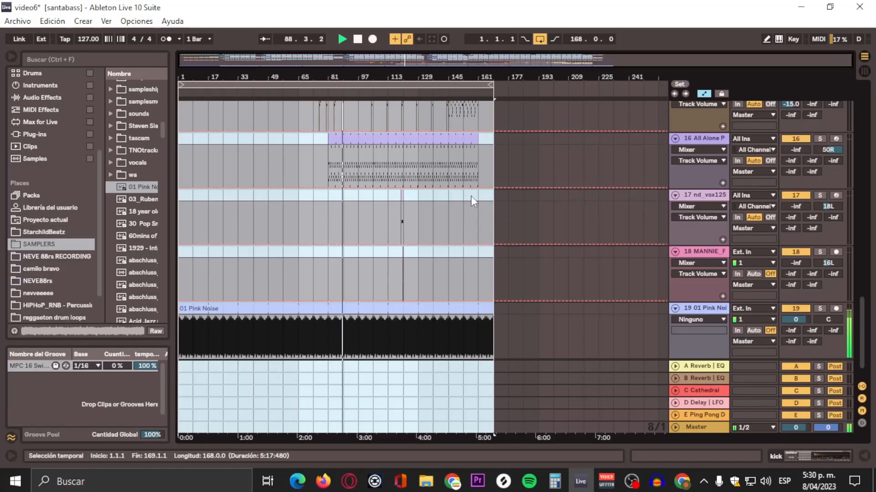
pyautogui.scroll(2, 531, 148)
pyautogui.scroll(2, 529, 145)
pyautogui.moveTo(863, 279); pyautogui.dragTo(875, 113)
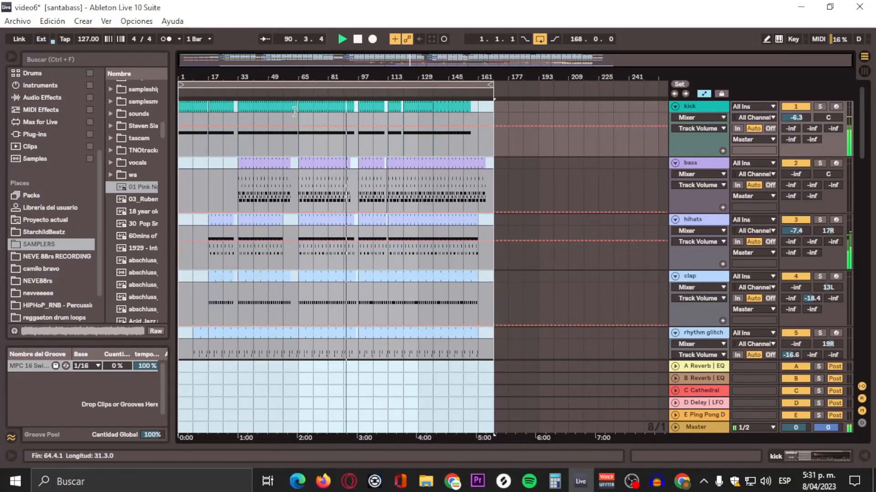
pyautogui.scroll(-1, 396, 196)
pyautogui.scroll(-1, 396, 195)
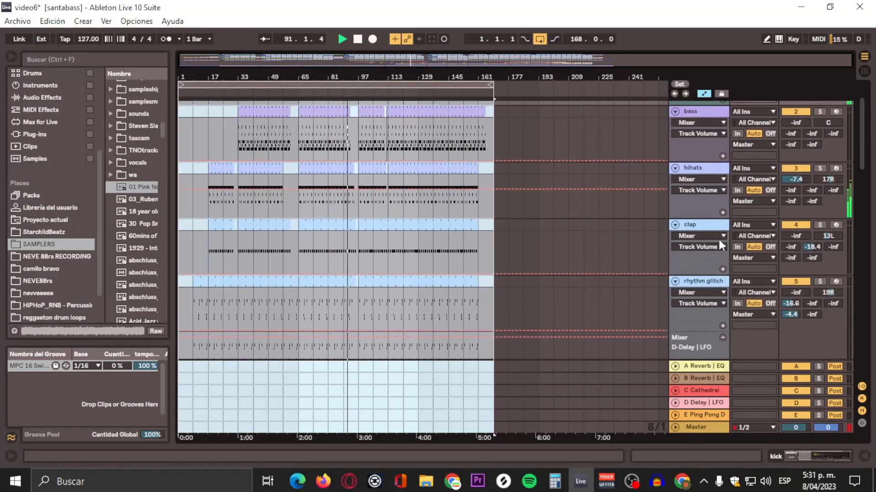
pyautogui.click(795, 234)
pyautogui.moveTo(795, 234); pyautogui.dragTo(796, 201)
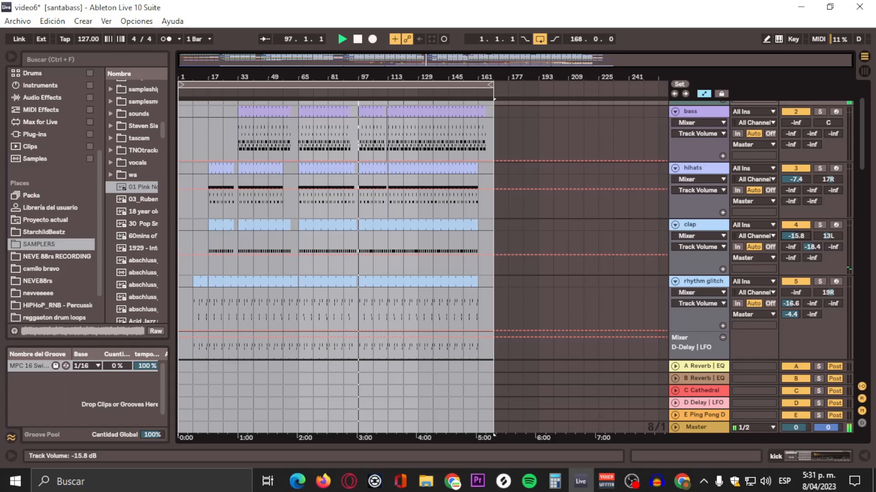
pyautogui.moveTo(796, 236)
pyautogui.mouseDown()
pyautogui.moveTo(795, 229)
pyautogui.moveTo(796, 239)
pyautogui.mouseUp()
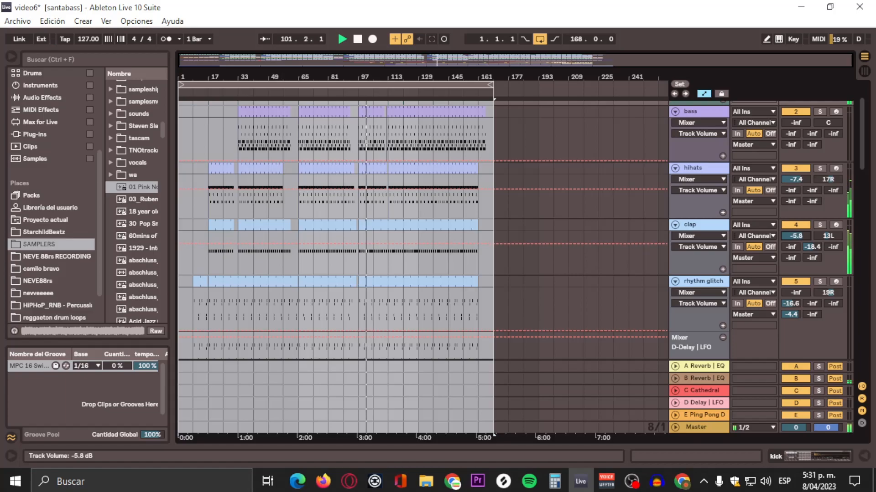
pyautogui.moveTo(796, 236); pyautogui.dragTo(796, 238)
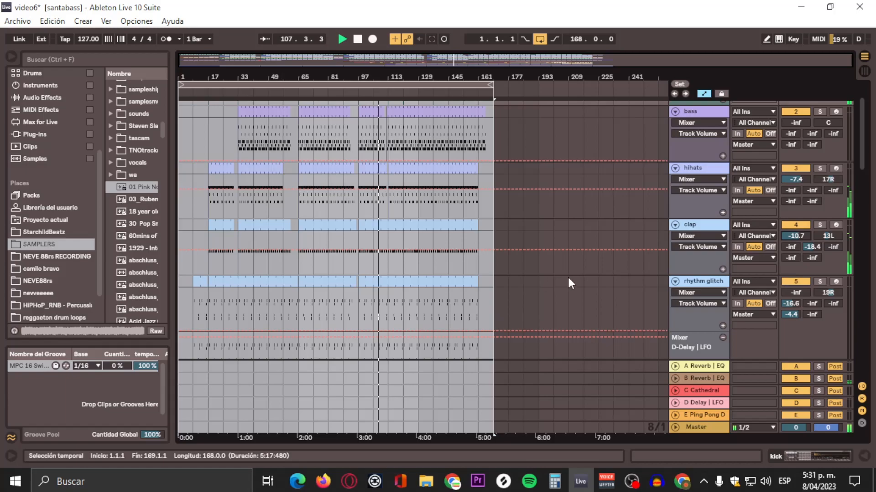
# Step: Set the rhythm glitch track's volume to -15.0 dB
pyautogui.scroll(-2, 568, 275)
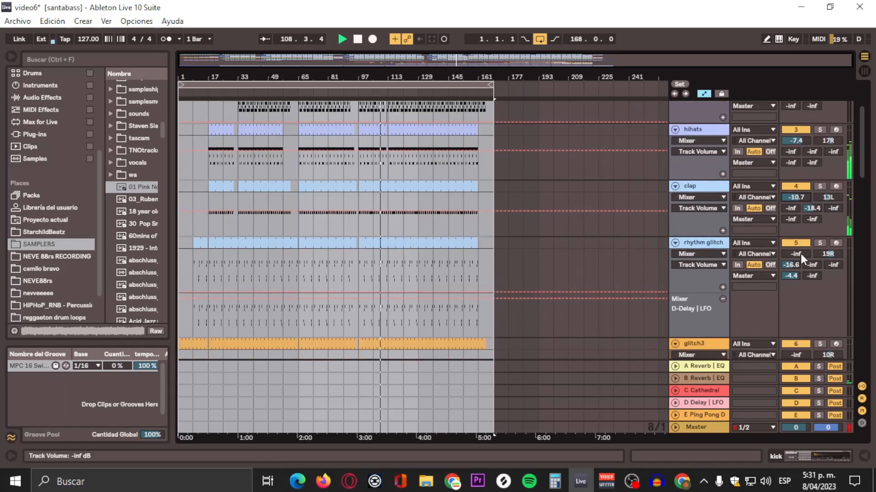
pyautogui.moveTo(800, 254)
pyautogui.mouseDown()
pyautogui.moveTo(801, 235)
pyautogui.moveTo(796, 255)
pyautogui.mouseUp()
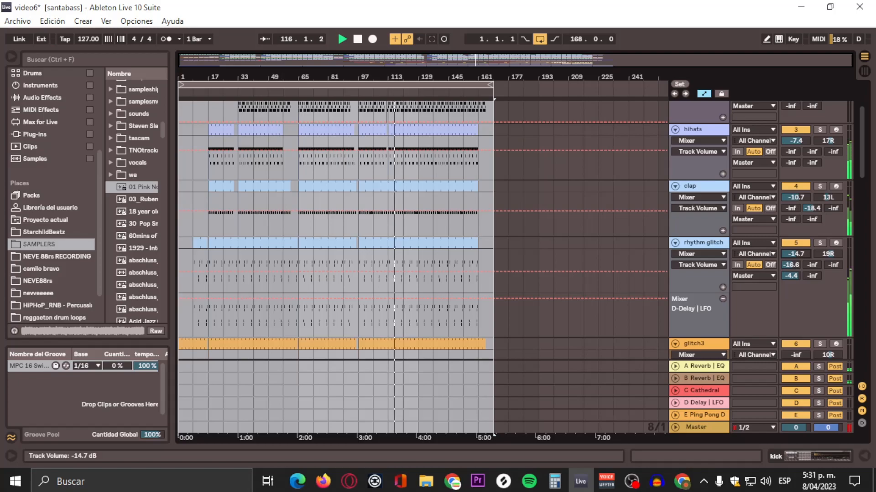
pyautogui.moveTo(796, 253); pyautogui.dragTo(796, 254)
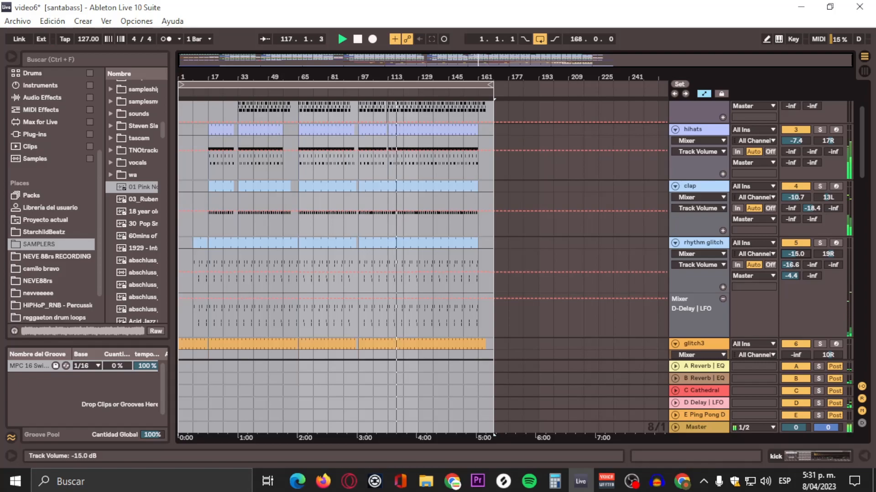
# Step: Set the glitch3 track's volume to -1.8 dB
pyautogui.scroll(-5, 804, 305)
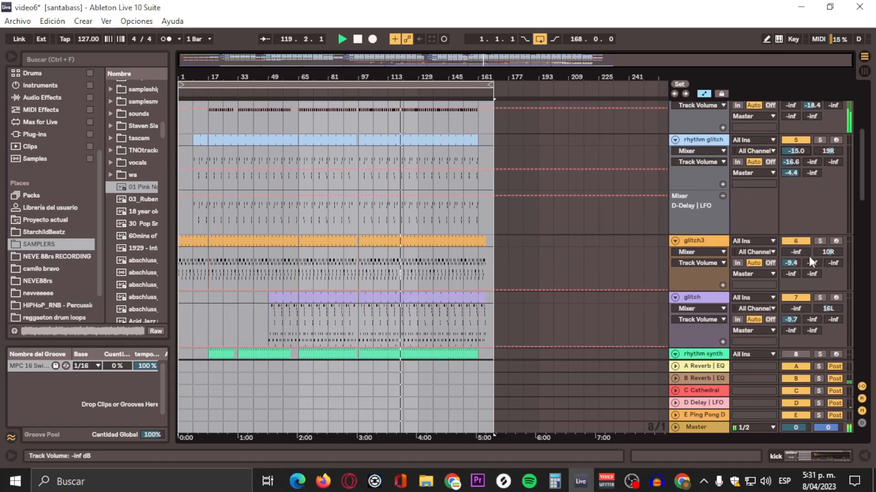
pyautogui.moveTo(803, 252); pyautogui.dragTo(804, 226)
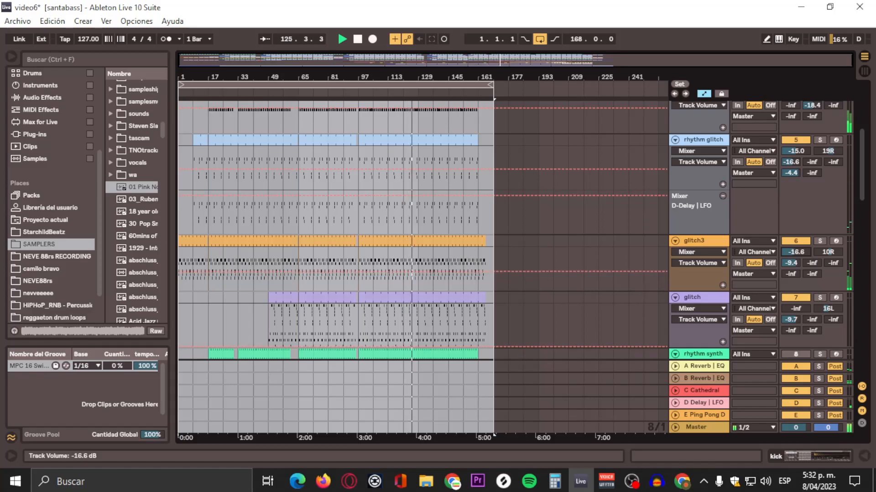
pyautogui.moveTo(795, 251); pyautogui.dragTo(796, 241)
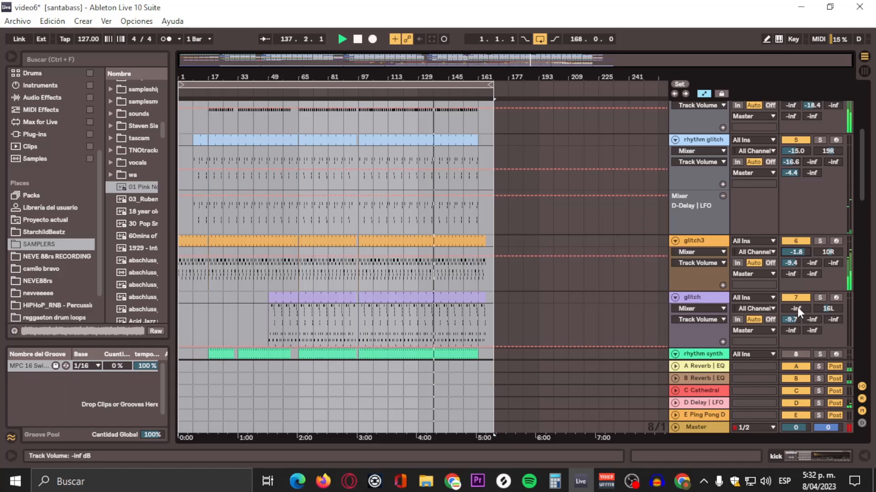
# Step: Set the glitch track's volume to -2.6 dB
pyautogui.moveTo(797, 308); pyautogui.dragTo(797, 292)
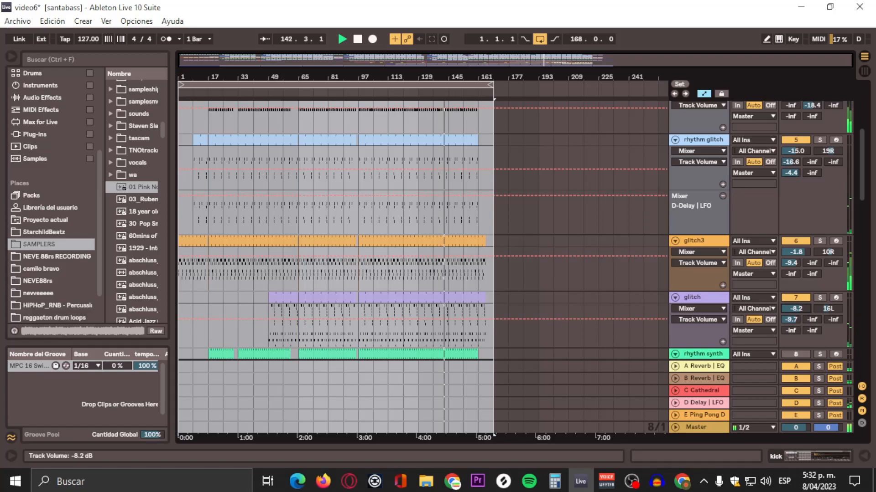
pyautogui.moveTo(795, 309)
pyautogui.mouseDown()
pyautogui.moveTo(795, 300)
pyautogui.moveTo(796, 322)
pyautogui.moveTo(795, 291)
pyautogui.mouseUp()
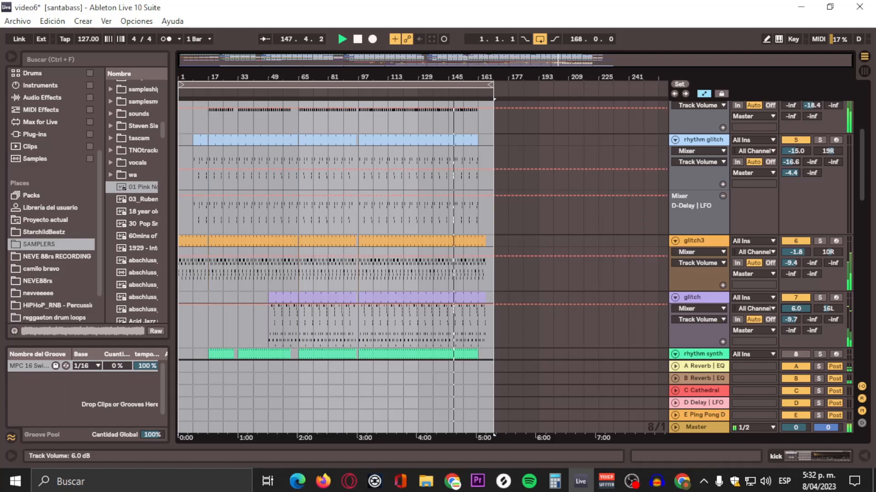
pyautogui.moveTo(795, 309); pyautogui.dragTo(796, 311)
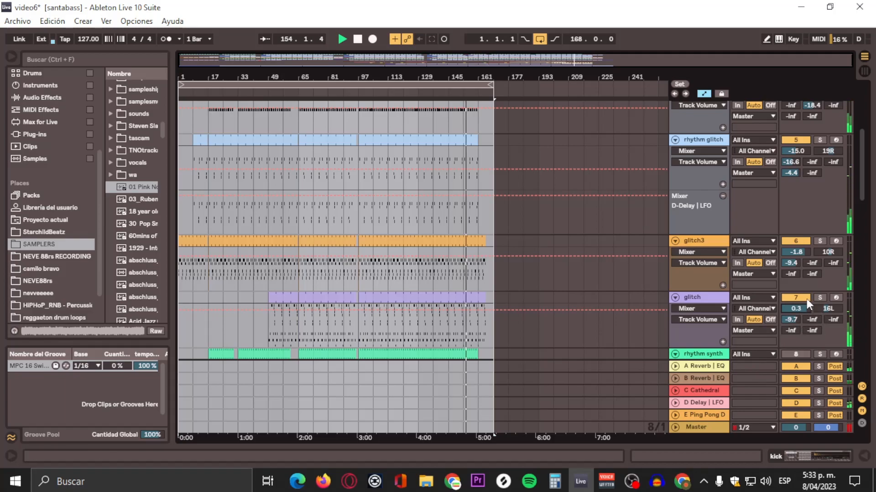
pyautogui.moveTo(804, 307); pyautogui.dragTo(804, 326)
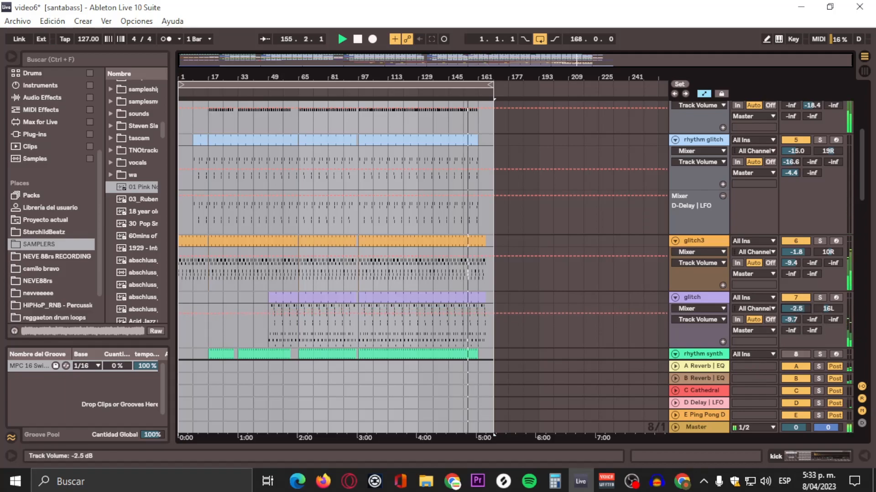
pyautogui.scroll(-4, 810, 346)
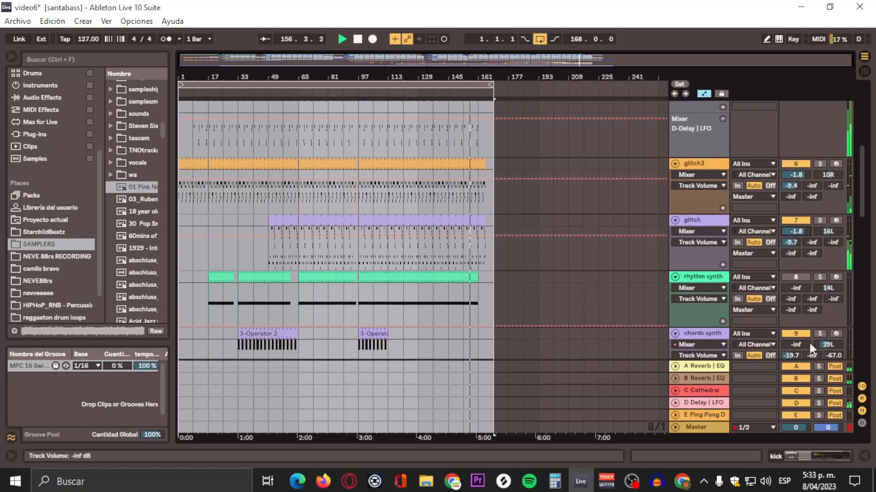
pyautogui.moveTo(796, 192); pyautogui.dragTo(796, 196)
# Step: Set the chords synth track's volume to -31.5 dB
pyautogui.scroll(-2, 792, 292)
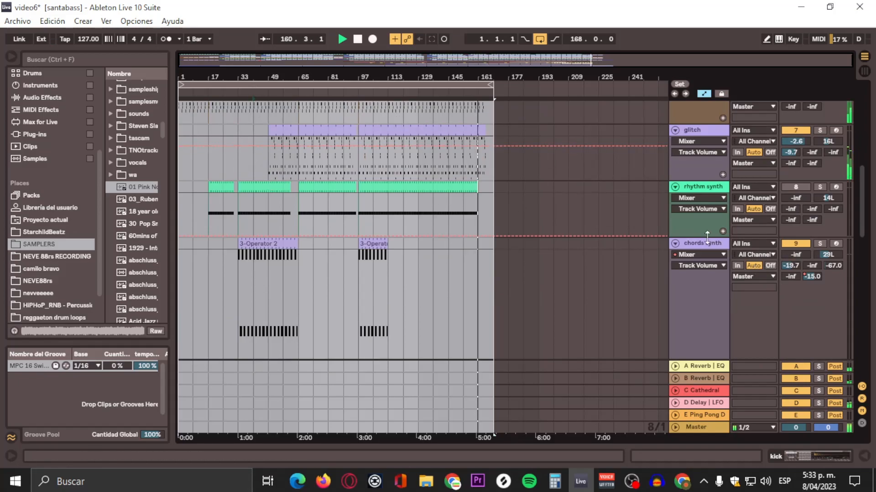
pyautogui.moveTo(797, 257)
pyautogui.mouseDown()
pyautogui.moveTo(797, 242)
pyautogui.moveTo(796, 255)
pyautogui.mouseUp()
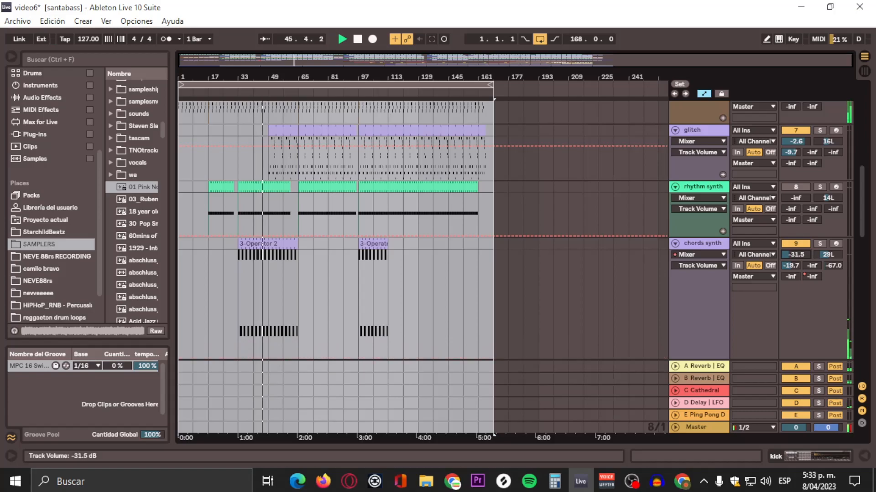
pyautogui.scroll(-3, 583, 281)
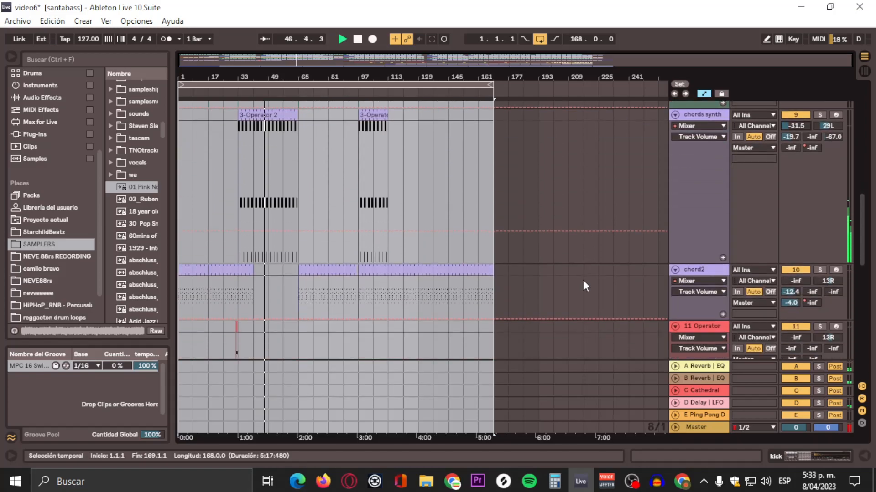
# Step: Set the chord2 track's volume to -29.8 dB
pyautogui.scroll(-3, 598, 187)
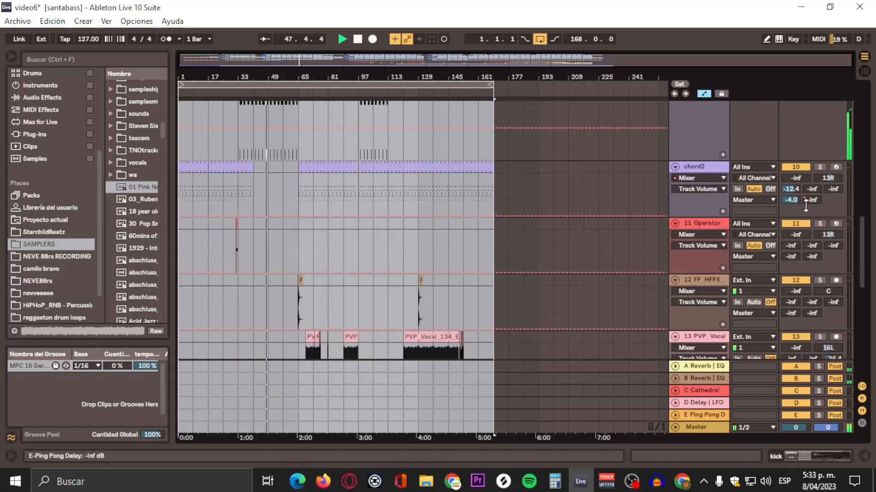
pyautogui.click(304, 97)
pyautogui.moveTo(795, 178)
pyautogui.mouseDown()
pyautogui.moveTo(795, 153)
pyautogui.moveTo(795, 161)
pyautogui.mouseUp()
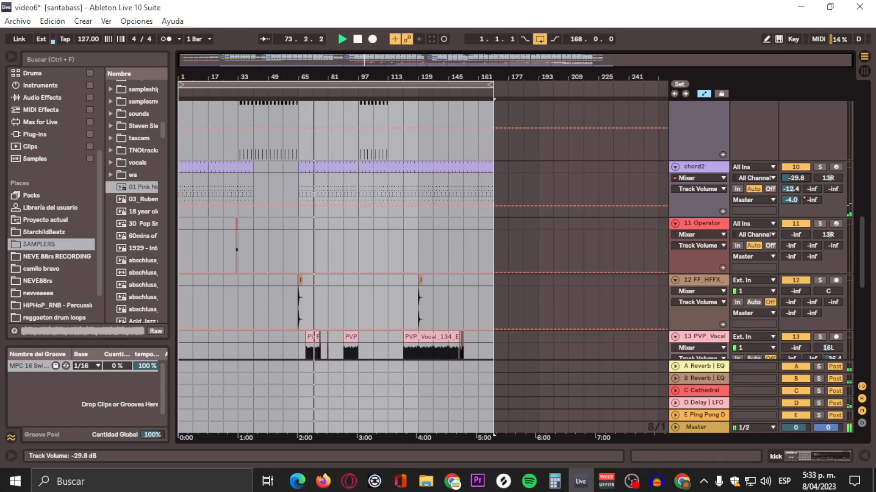
# Step: Set the Operator track's volume to -5.5 dB
pyautogui.scroll(-2, 543, 193)
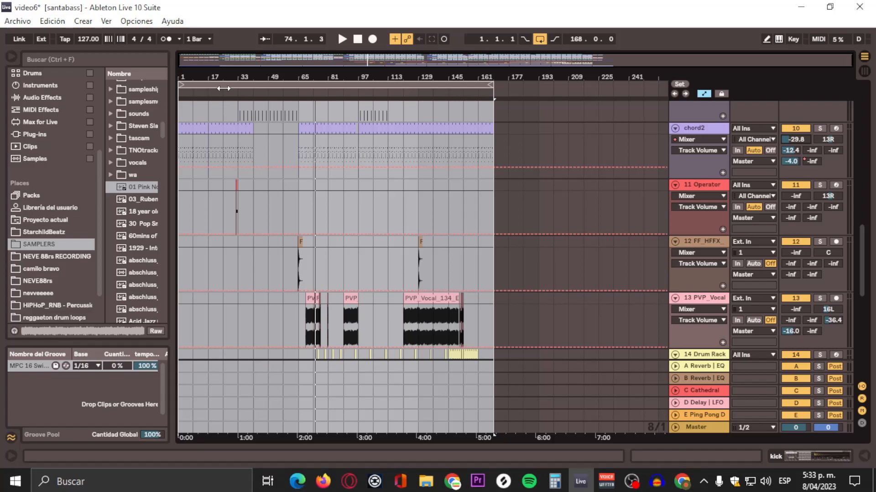
pyautogui.moveTo(228, 77); pyautogui.dragTo(229, 110)
pyautogui.click(273, 90)
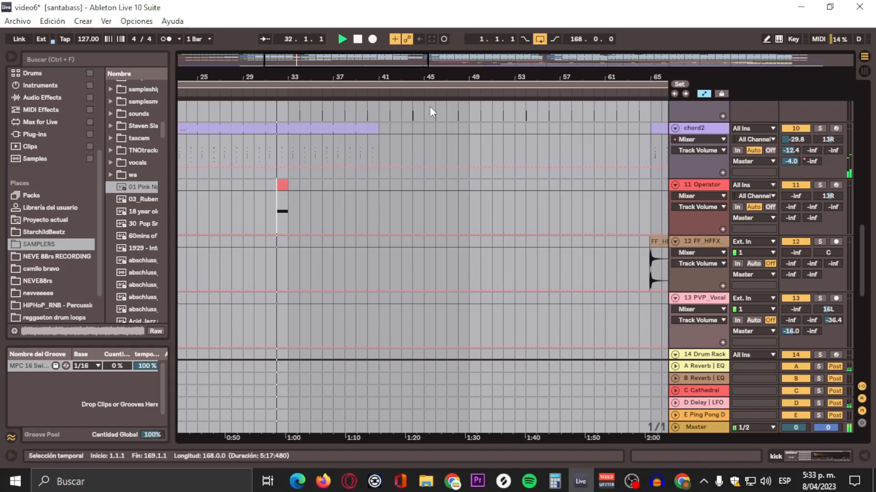
pyautogui.moveTo(790, 195); pyautogui.dragTo(793, 180)
pyautogui.click(273, 91)
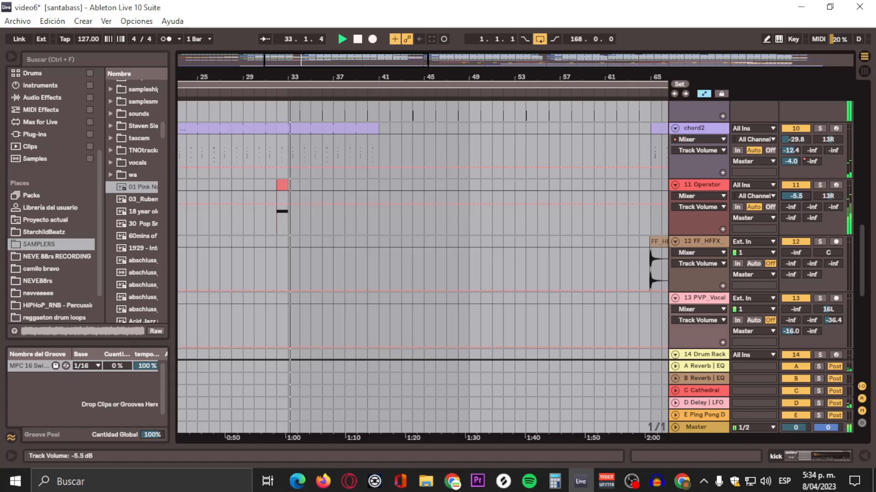
# Step: Set the FF_HFFX track's volume to -16.4 dB
pyautogui.scroll(-2, 655, 222)
pyautogui.moveTo(580, 80); pyautogui.dragTo(380, 78)
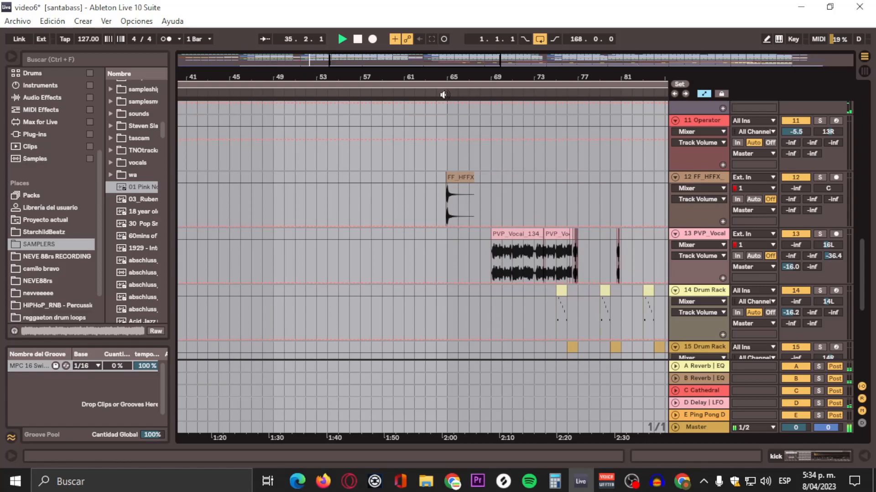
pyautogui.moveTo(791, 190); pyautogui.dragTo(791, 155)
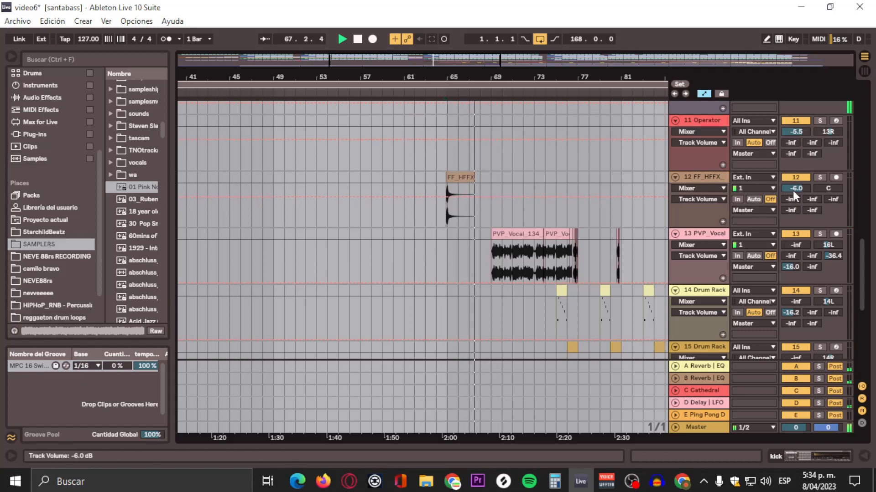
pyautogui.moveTo(792, 190)
pyautogui.mouseDown()
pyautogui.moveTo(793, 199)
pyautogui.moveTo(797, 191)
pyautogui.mouseUp()
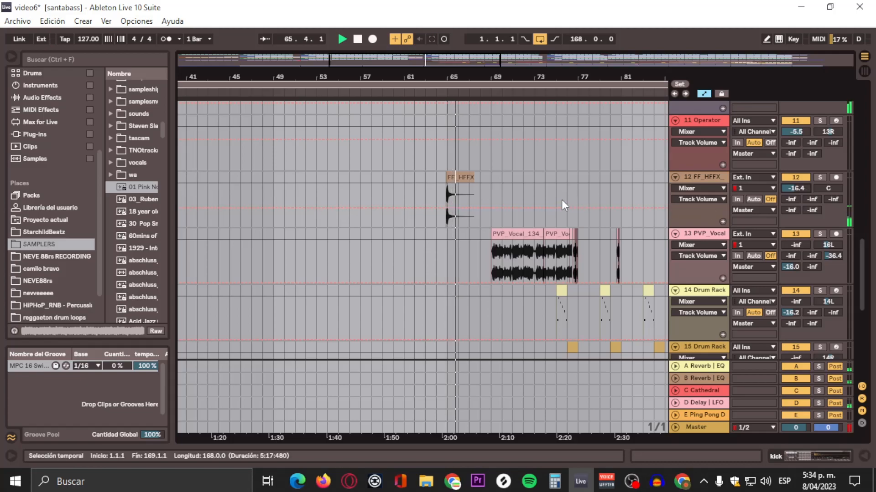
# Step: Set the PVP_Vocal track's volume to -17.1 dB
pyautogui.scroll(-2, 651, 225)
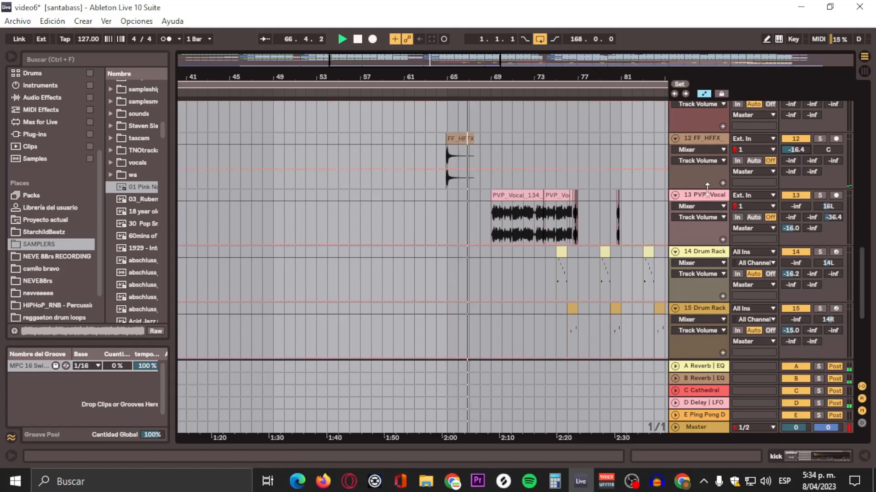
pyautogui.moveTo(797, 204); pyautogui.dragTo(797, 193)
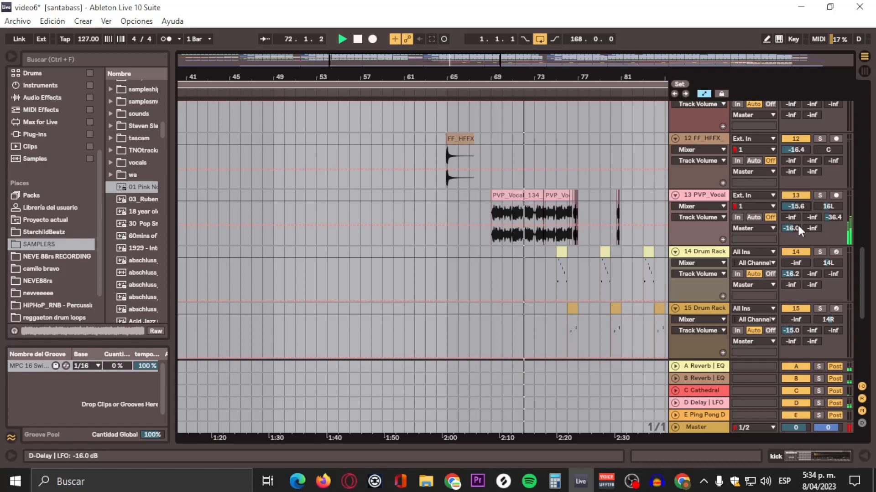
pyautogui.scroll(-1, 797, 223)
pyautogui.moveTo(797, 153); pyautogui.dragTo(798, 155)
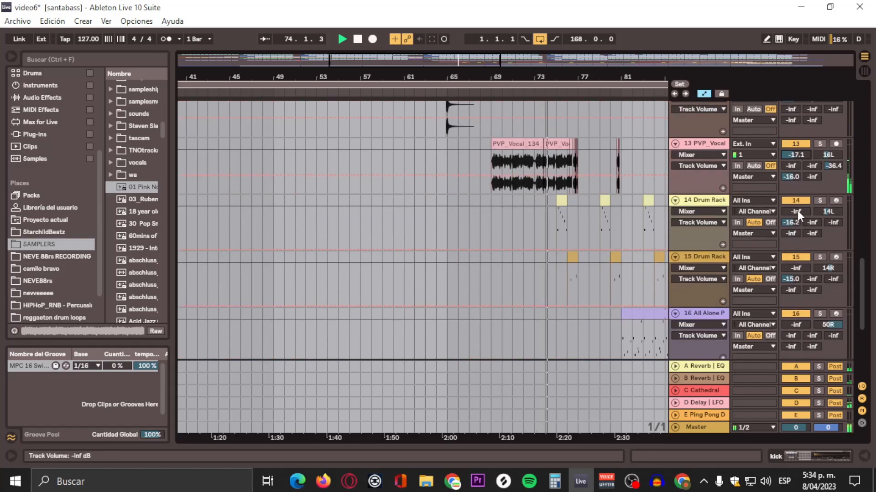
# Step: Set the first Drum Rack track's volume to 1.7 dB
pyautogui.moveTo(793, 211); pyautogui.dragTo(793, 201)
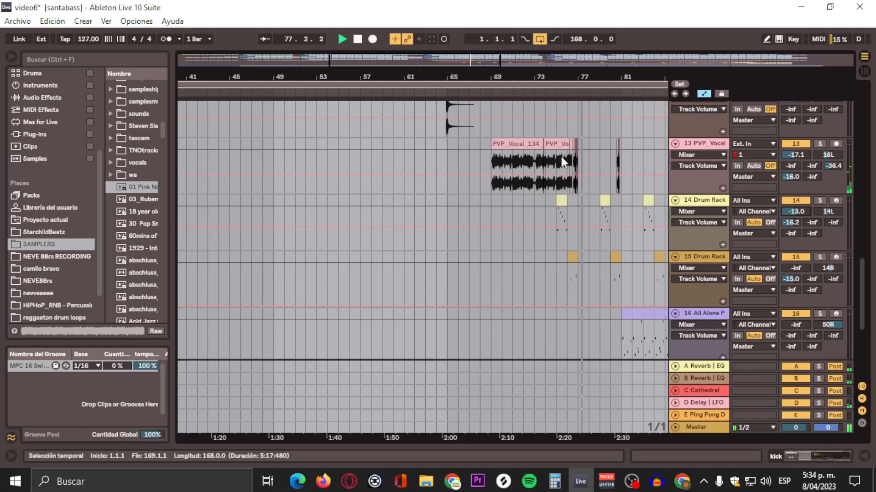
pyautogui.click(557, 95)
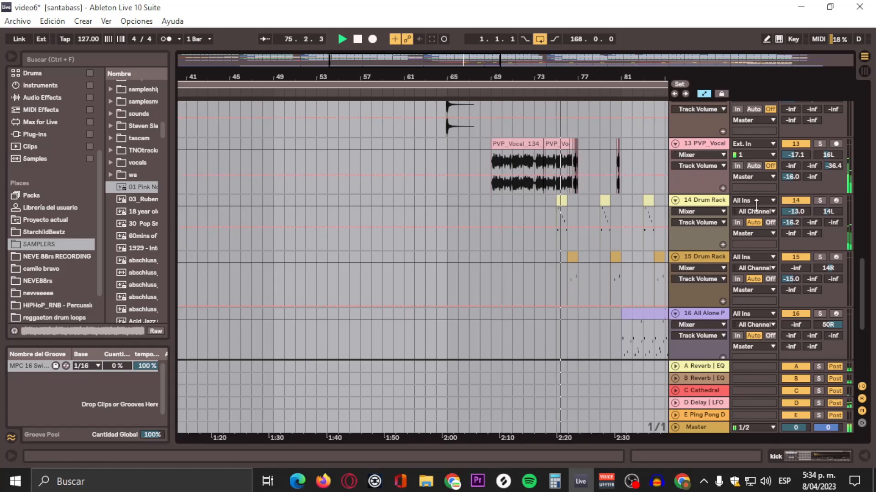
pyautogui.moveTo(789, 211); pyautogui.dragTo(800, 200)
pyautogui.click(555, 95)
pyautogui.click(555, 94)
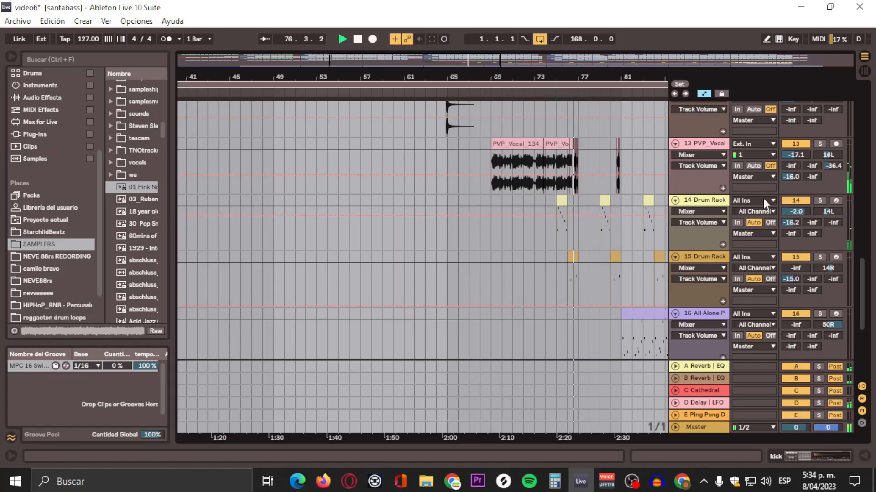
pyautogui.moveTo(796, 212); pyautogui.dragTo(796, 214)
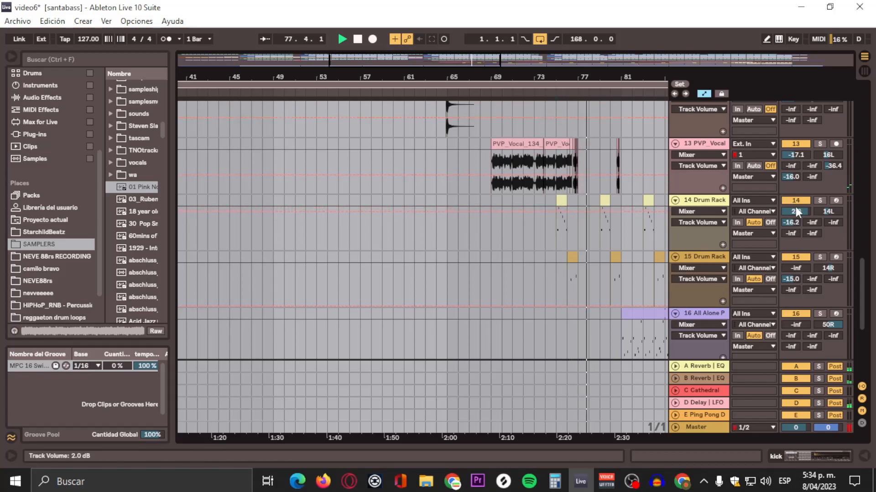
pyautogui.moveTo(795, 207); pyautogui.dragTo(796, 209)
pyautogui.scroll(-2, 680, 280)
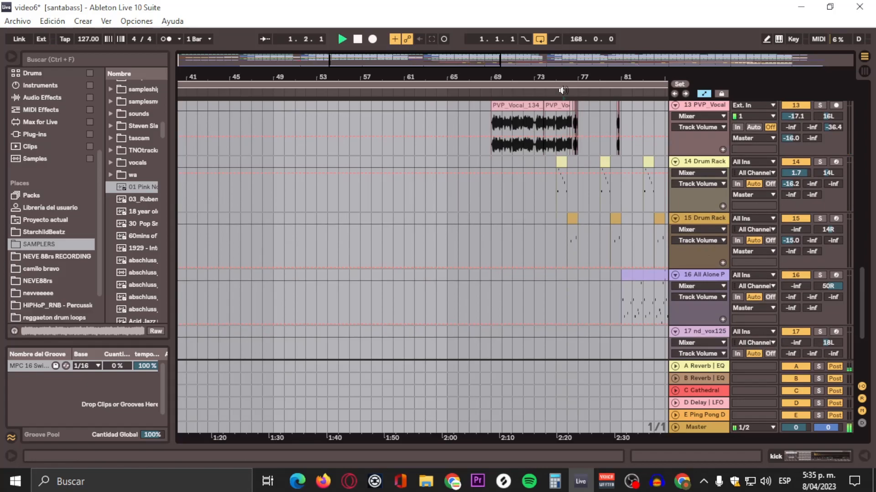
# Step: Set the second Drum Rack track's volume to 1.4 dB while listening to playback
pyautogui.moveTo(795, 231); pyautogui.dragTo(794, 221)
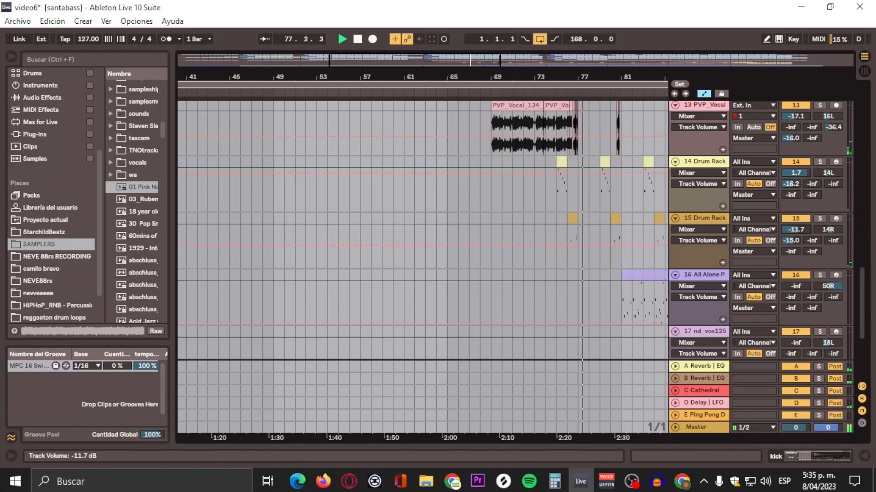
pyautogui.press('space')
pyautogui.press('space')
pyautogui.moveTo(794, 229); pyautogui.dragTo(795, 222)
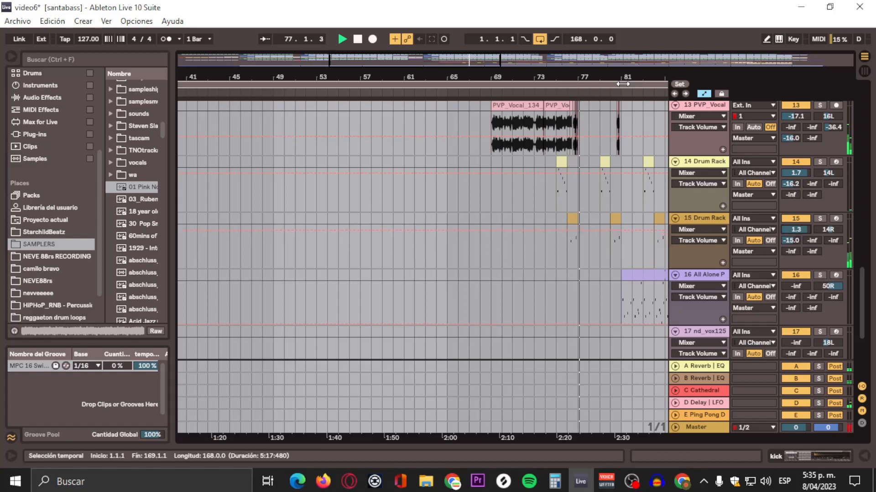
pyautogui.click(564, 92)
pyautogui.moveTo(794, 230); pyautogui.dragTo(795, 231)
pyautogui.press('space')
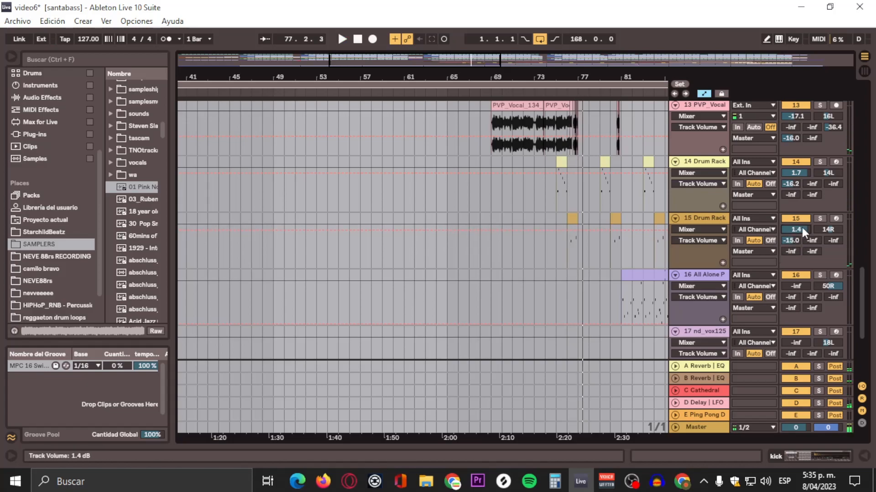
# Step: Set the All Alone P track's volume to -12.0 dB
pyautogui.moveTo(626, 73); pyautogui.dragTo(319, 23)
pyautogui.scroll(-3, 530, 158)
pyautogui.scroll(-2, 529, 154)
pyautogui.click(394, 91)
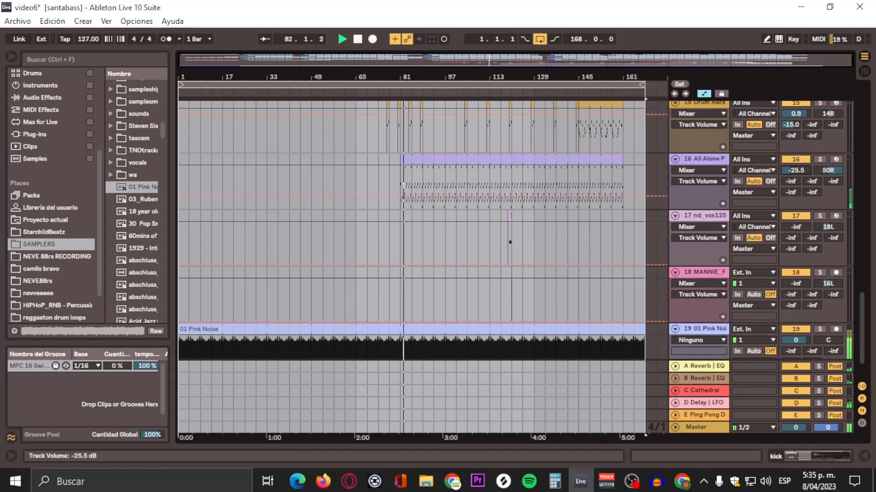
pyautogui.moveTo(796, 171); pyautogui.dragTo(796, 170)
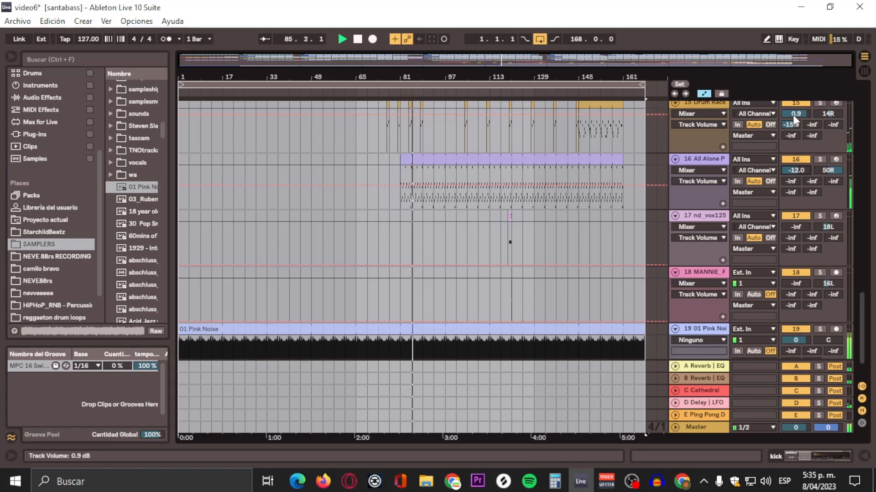
# Step: Set the second Drum Rack track's volume to -5.6 dB
pyautogui.moveTo(796, 114); pyautogui.dragTo(795, 117)
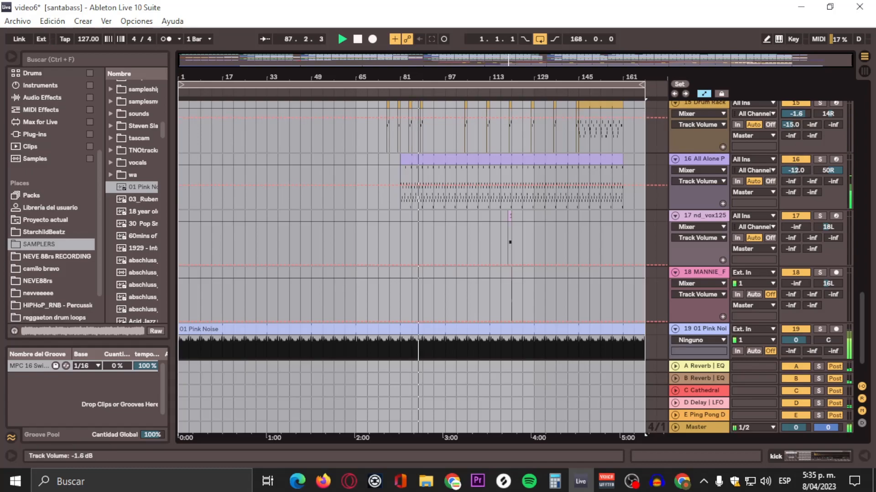
pyautogui.moveTo(795, 116); pyautogui.dragTo(796, 119)
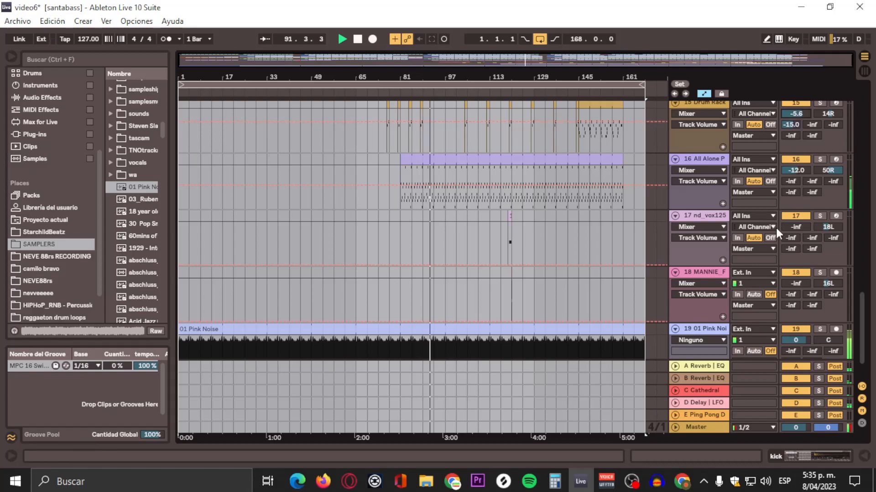
pyautogui.click(507, 89)
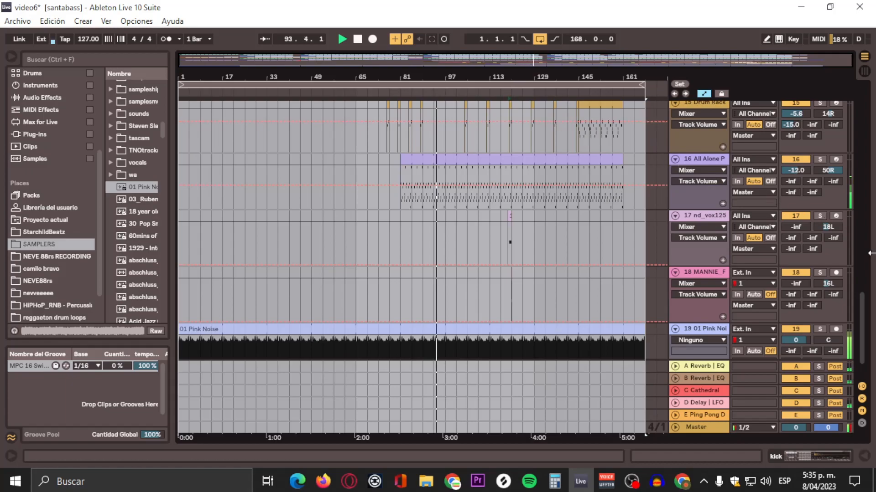
# Step: Set the nd_vox125 track's volume to -2.4 dB
pyautogui.moveTo(797, 225); pyautogui.dragTo(798, 214)
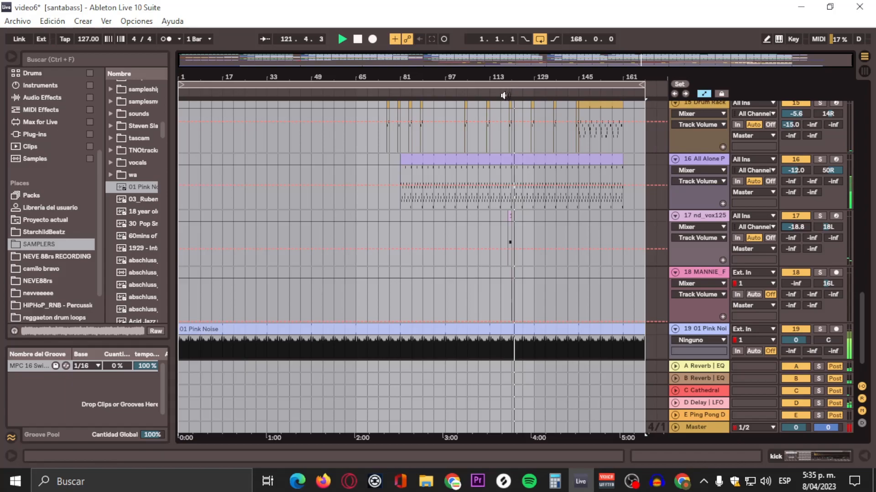
pyautogui.moveTo(506, 94); pyautogui.dragTo(516, 119)
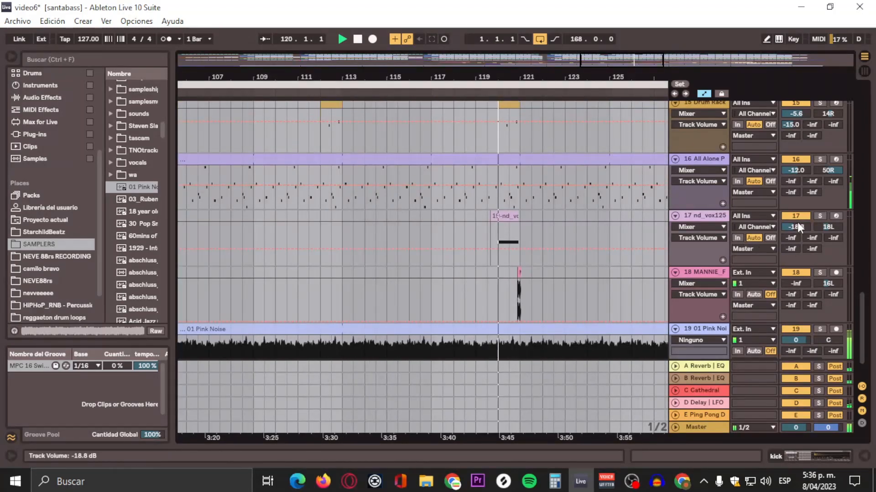
pyautogui.moveTo(795, 223); pyautogui.dragTo(794, 212)
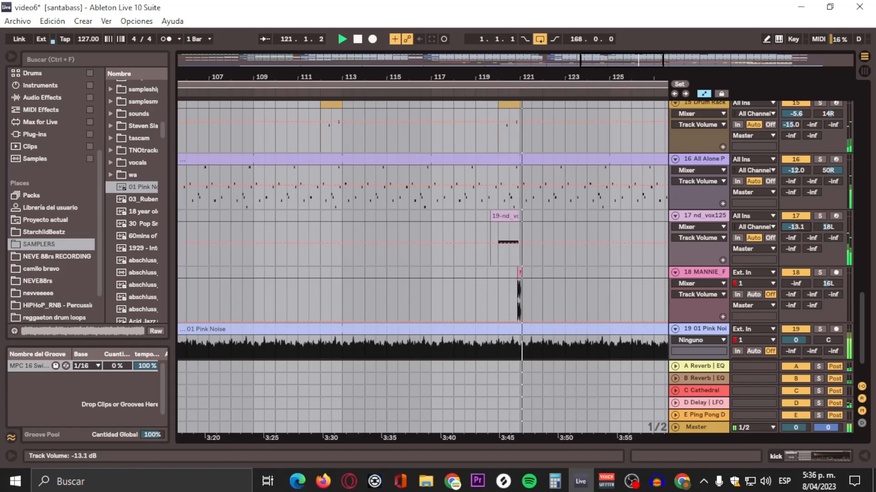
pyautogui.click(490, 93)
pyautogui.moveTo(792, 228); pyautogui.dragTo(791, 206)
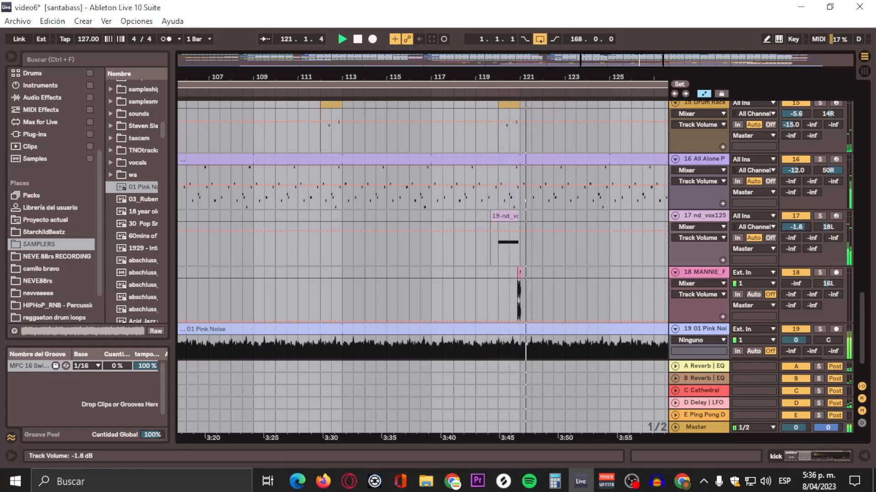
pyautogui.click(486, 93)
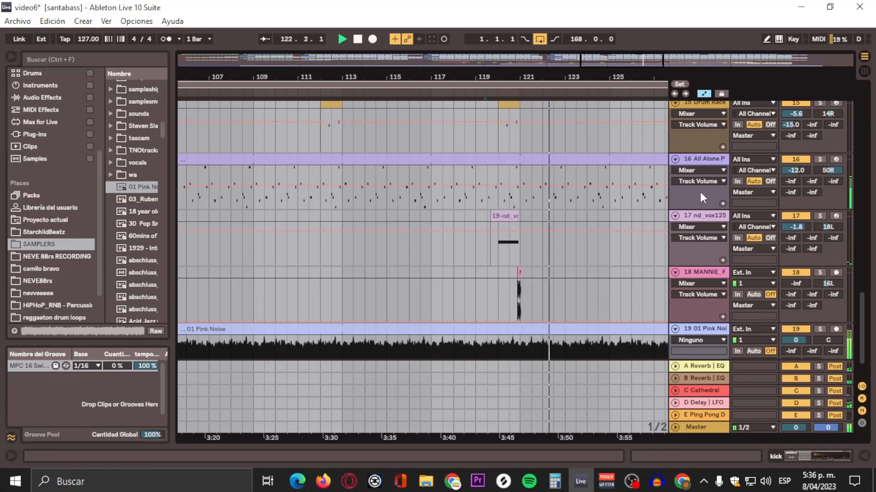
pyautogui.moveTo(793, 228); pyautogui.dragTo(793, 229)
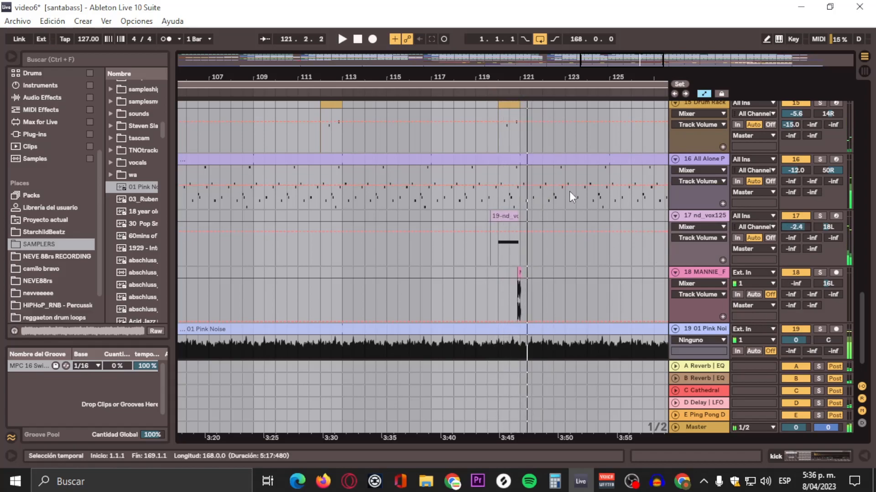
pyautogui.click(478, 93)
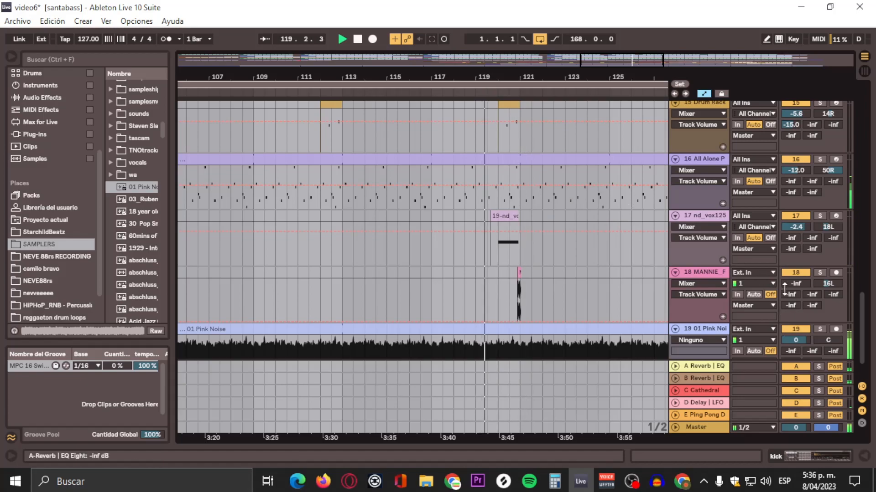
# Step: Set the MANNIE_F track's volume to -12.3 dB
pyautogui.moveTo(796, 283); pyautogui.dragTo(796, 273)
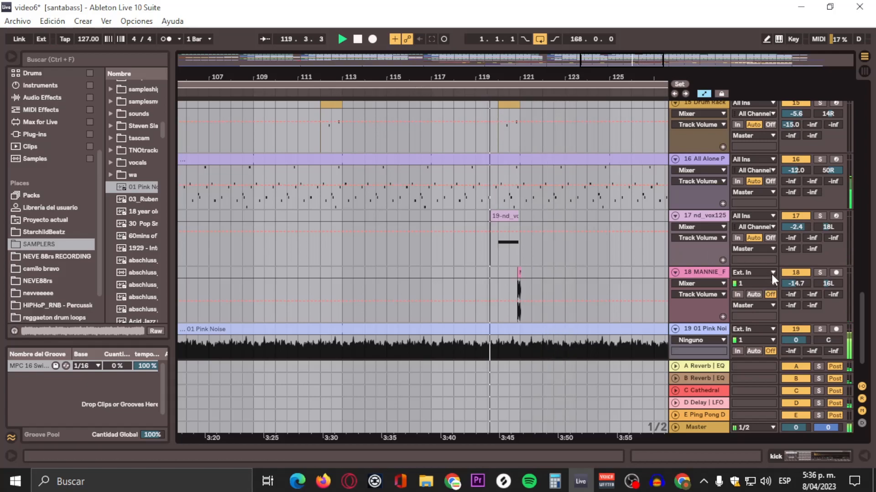
pyautogui.moveTo(791, 286); pyautogui.dragTo(795, 282)
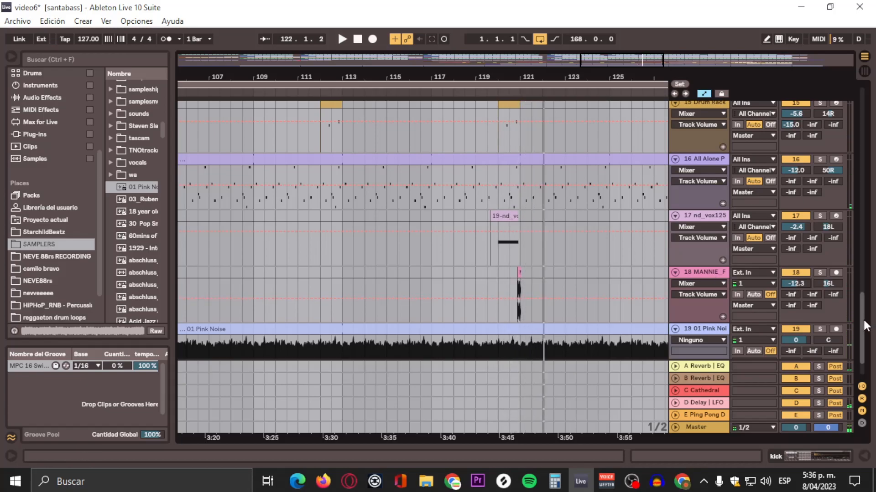
pyautogui.scroll(-2, 860, 346)
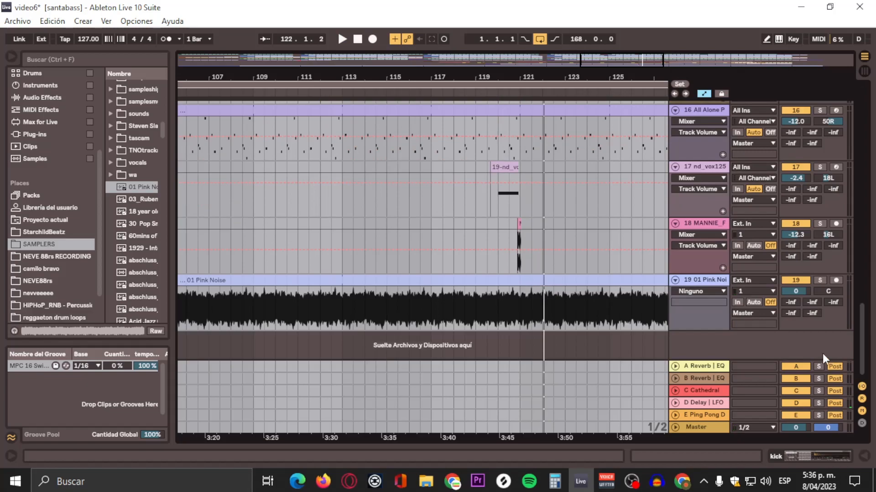
# Step: Select the Pink Noise track and restart playback to compare levels
pyautogui.click(795, 280)
pyautogui.press('space')
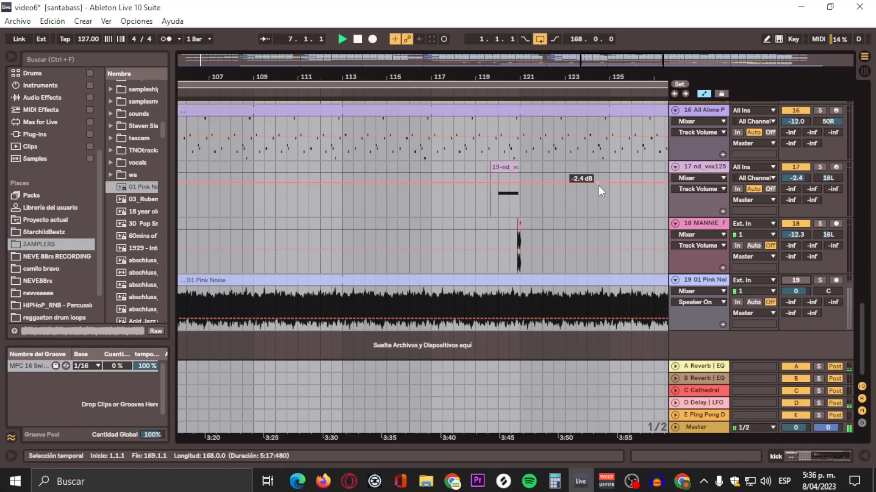
# Step: Switch between the mixer and arrangement views and restart playback to compare the track levels
pyautogui.click(864, 70)
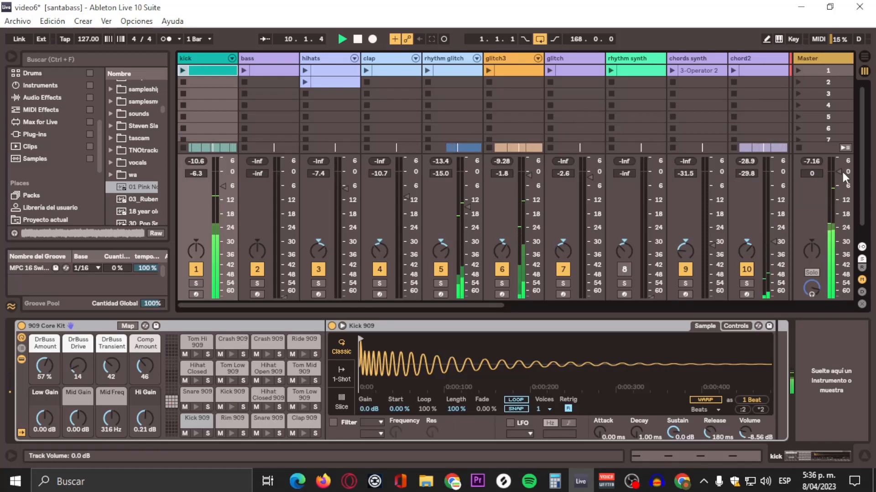
pyautogui.click(817, 162)
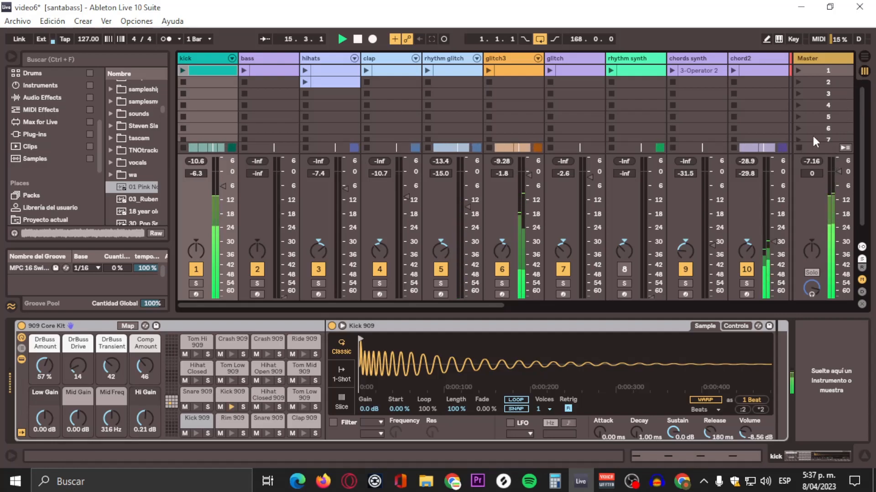
pyautogui.press('space')
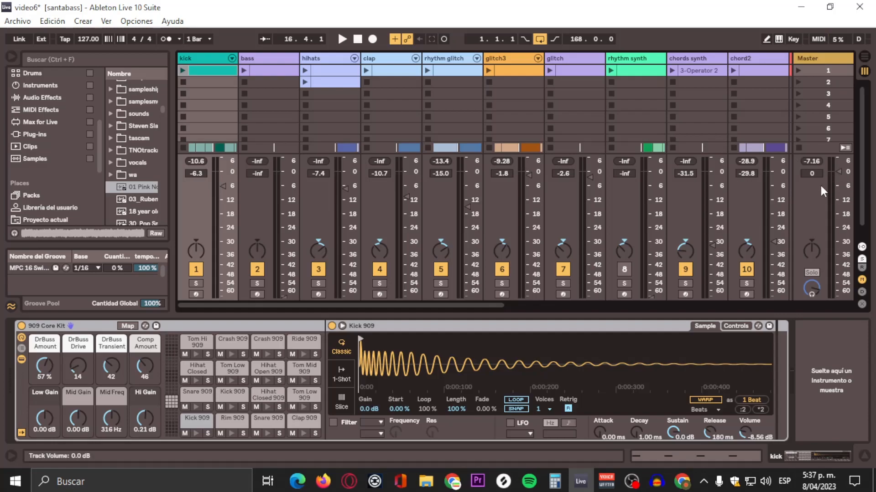
pyautogui.press('space')
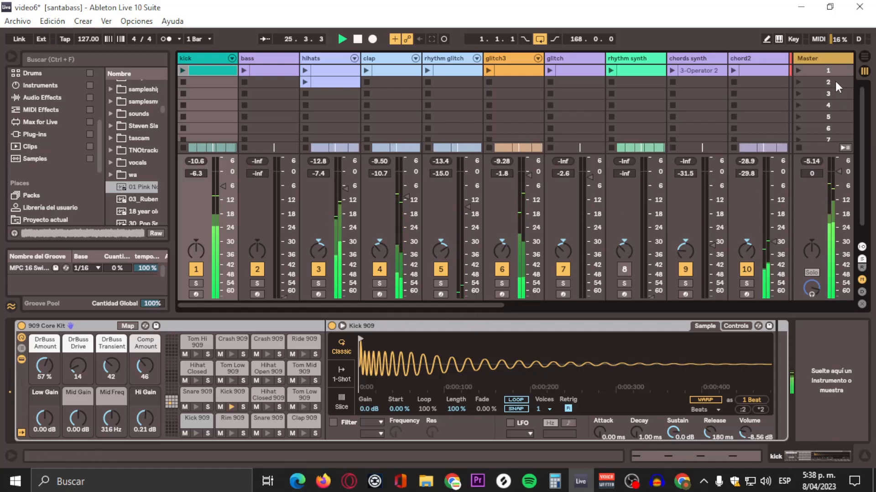
pyautogui.click(864, 56)
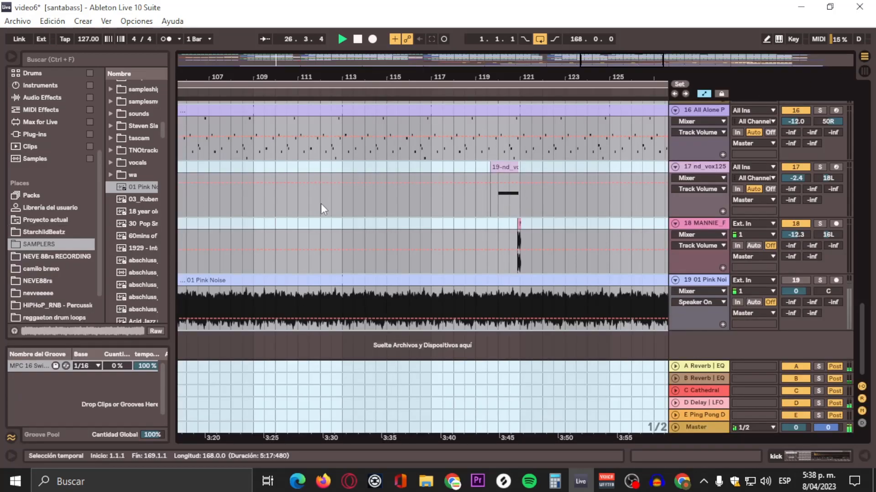
pyautogui.scroll(3, 326, 206)
pyautogui.scroll(10, 326, 206)
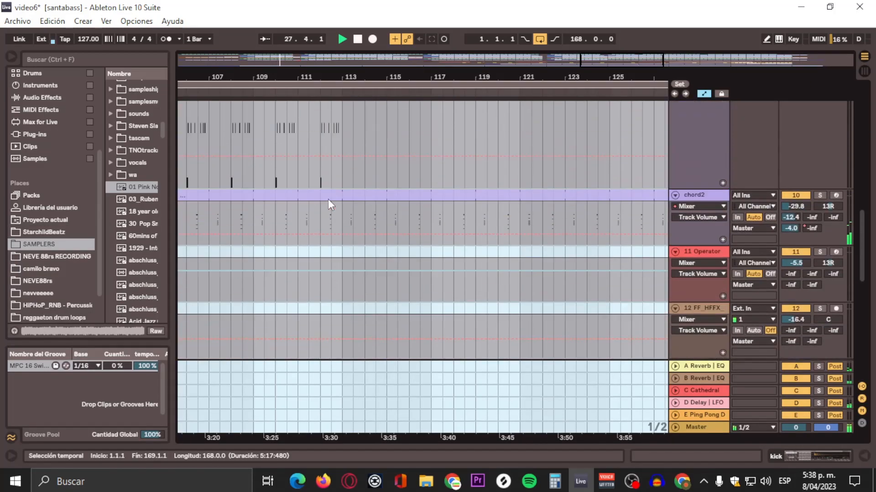
pyautogui.scroll(5, 327, 197)
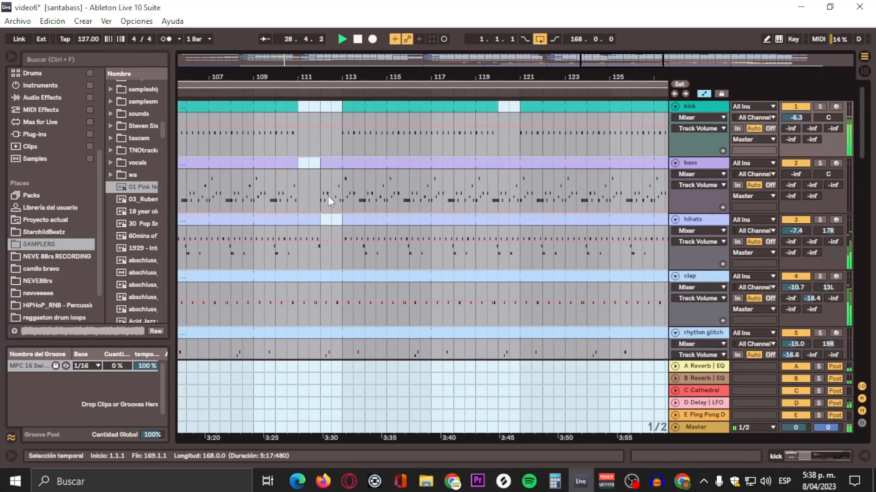
pyautogui.click(864, 70)
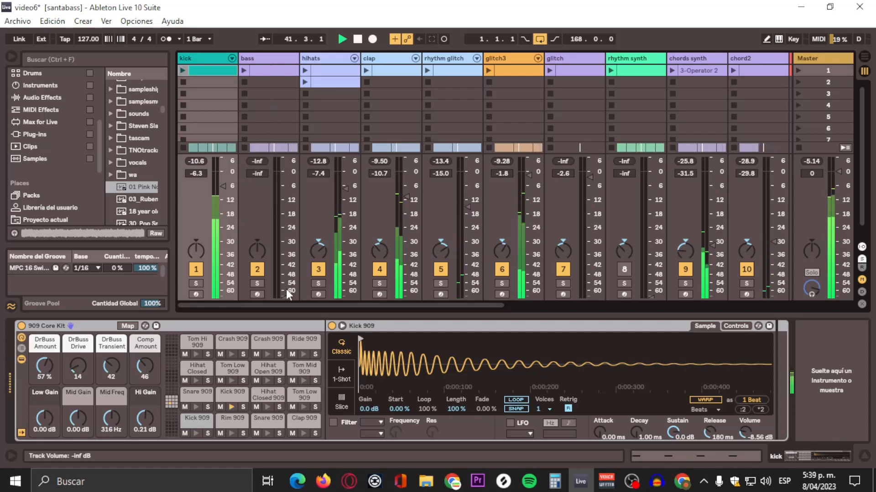
# Step: Set the bass track's volume to -7.7 dB
pyautogui.moveTo(257, 174); pyautogui.dragTo(257, 144)
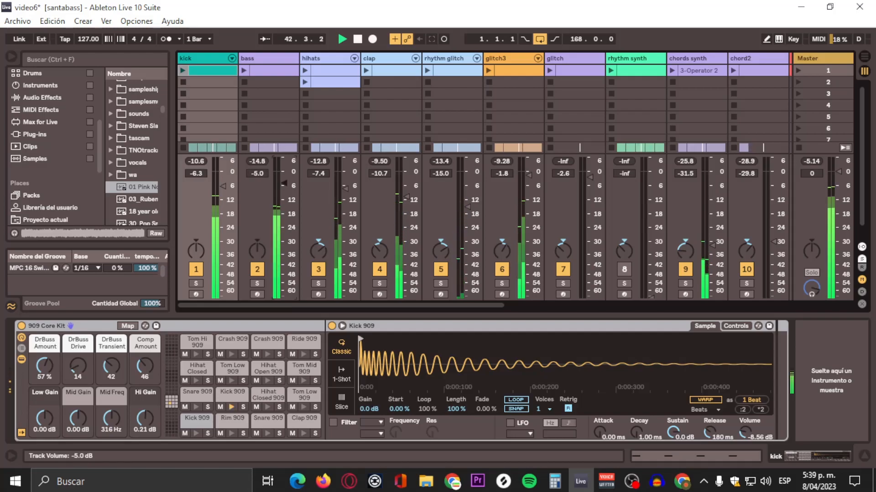
pyautogui.moveTo(283, 185); pyautogui.dragTo(283, 188)
pyautogui.click(267, 161)
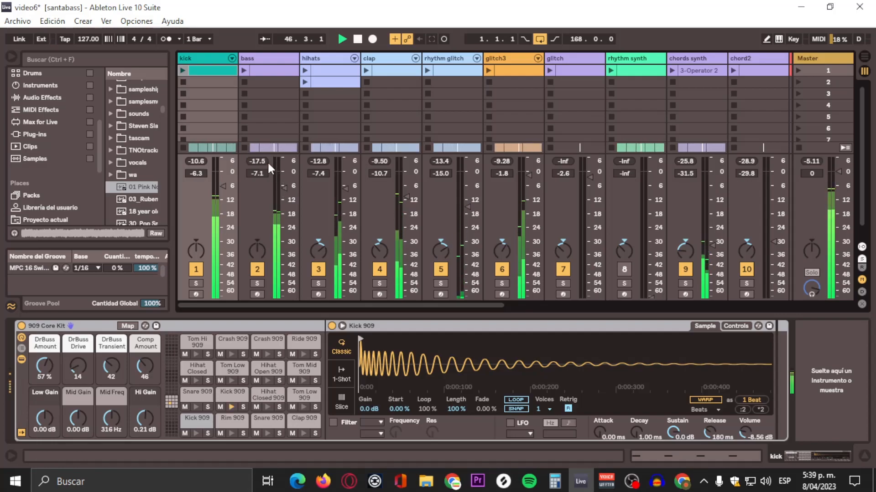
pyautogui.click(283, 187)
pyautogui.moveTo(283, 187); pyautogui.dragTo(283, 188)
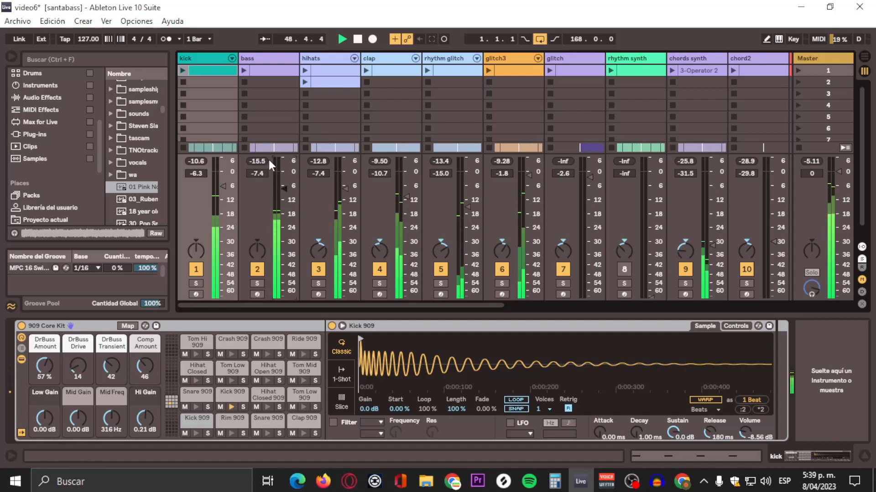
pyautogui.click(266, 162)
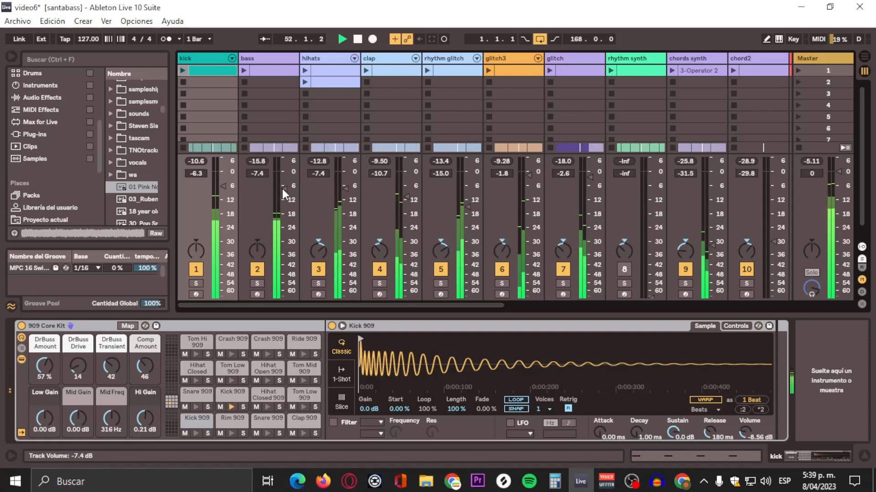
pyautogui.moveTo(283, 189); pyautogui.dragTo(283, 191)
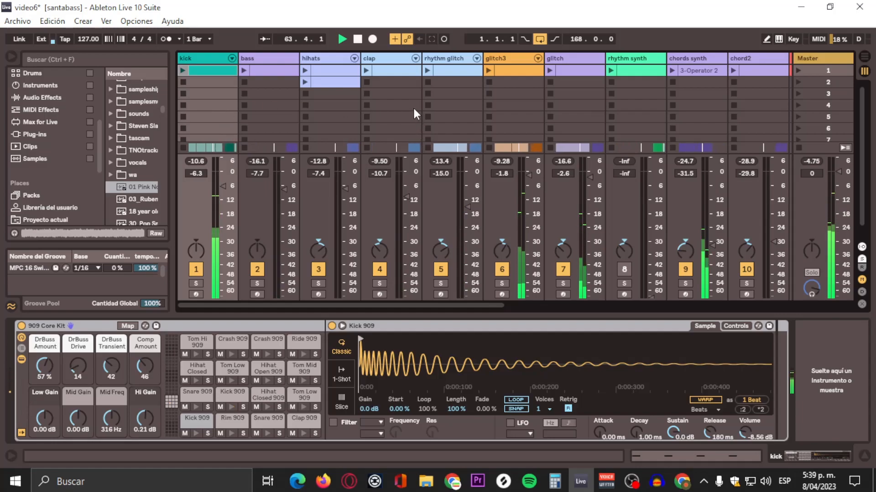
# Step: Select the bass track to show its Operator device
pyautogui.click(283, 59)
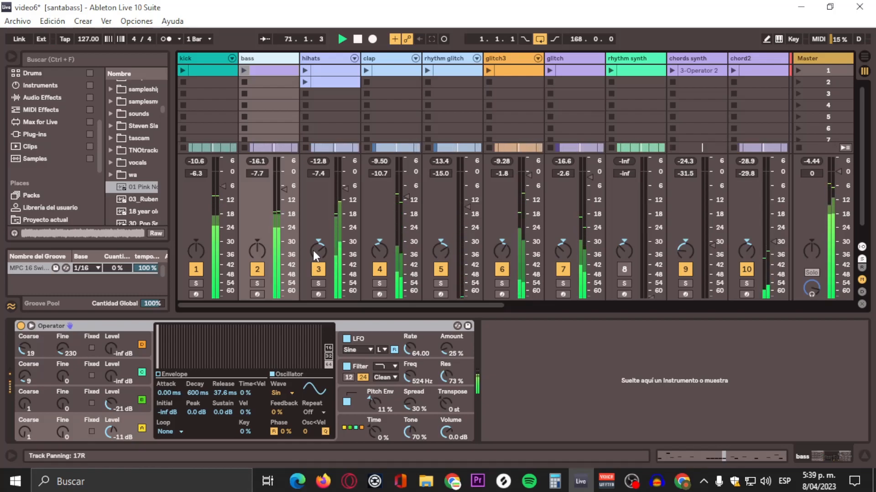
pyautogui.moveTo(396, 304); pyautogui.dragTo(379, 306)
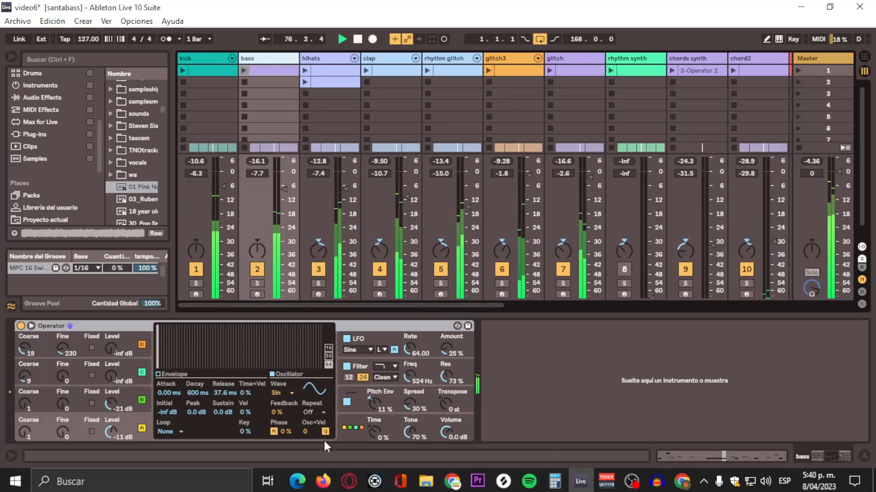
# Step: Open Photoshop by searching for it in the Windows Start menu
pyautogui.click(15, 482)
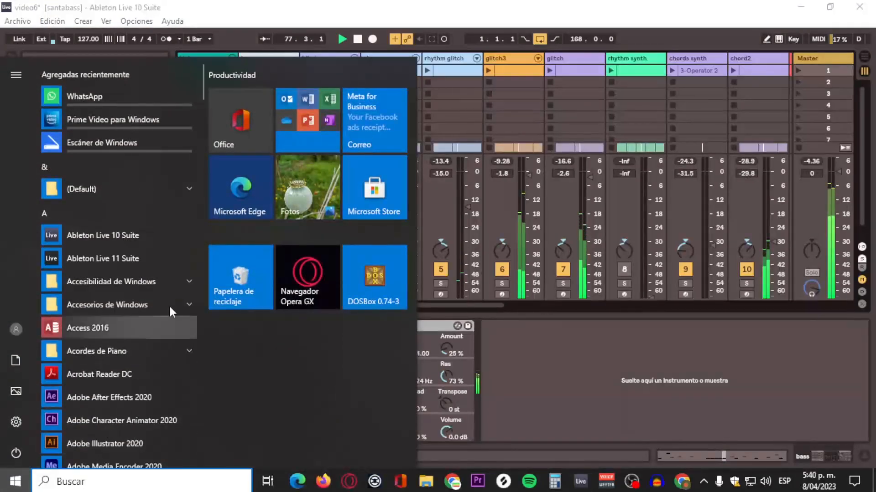
pyautogui.write('p')
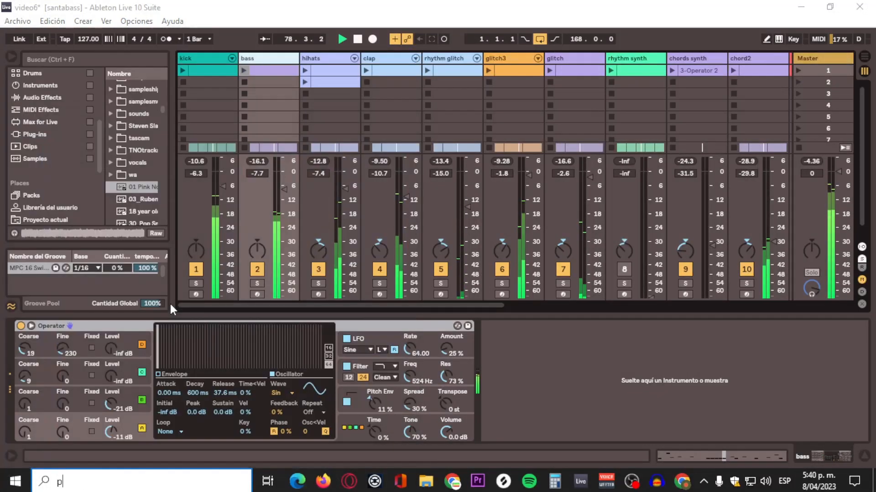
pyautogui.write('ho')
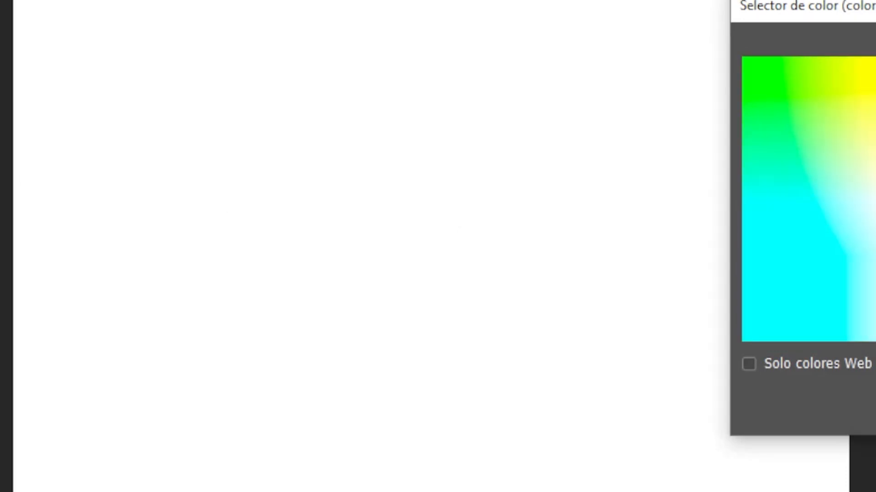
pyautogui.press('Return')
# Step: Draw a large rectangle across most of the canvas
pyautogui.click(123, 124)
pyautogui.moveTo(133, 89); pyautogui.dragTo(708, 391)
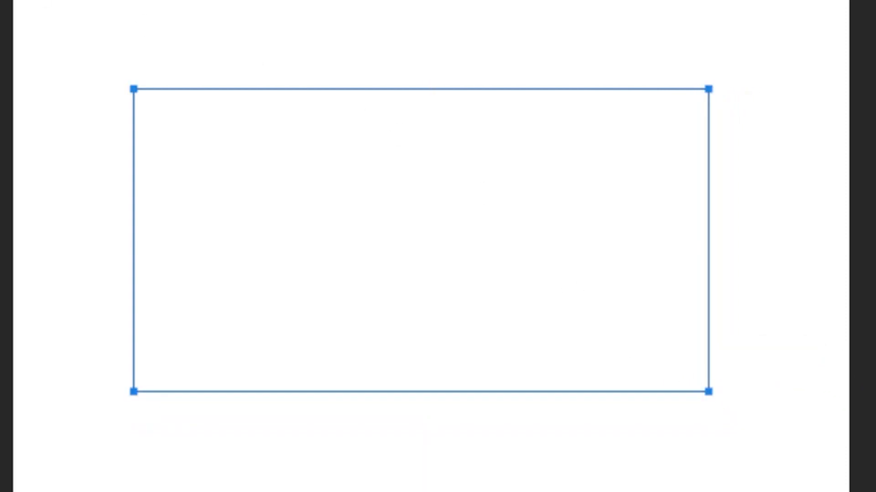
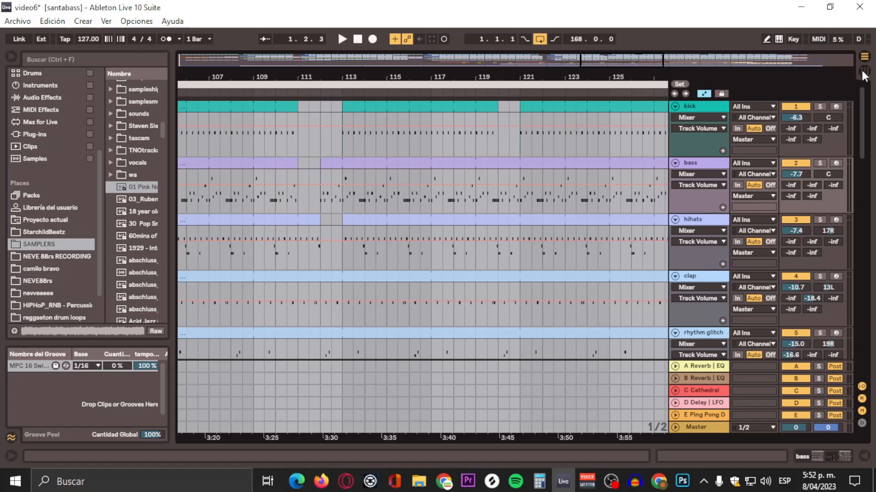
# Step: Select the kick track and add the Utility Bass Mono preset from Audio Effects to its device chain
pyautogui.click(864, 72)
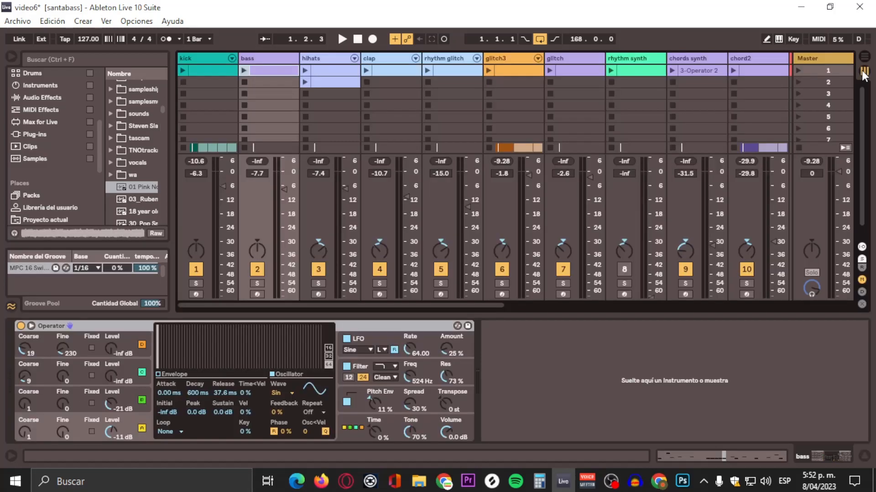
pyautogui.click(207, 58)
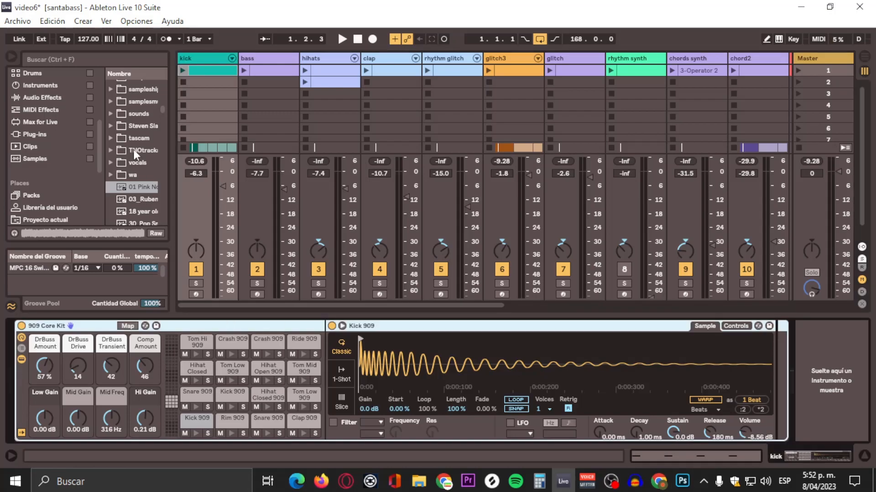
pyautogui.moveTo(171, 143); pyautogui.dragTo(241, 142)
pyautogui.scroll(-5, 224, 156)
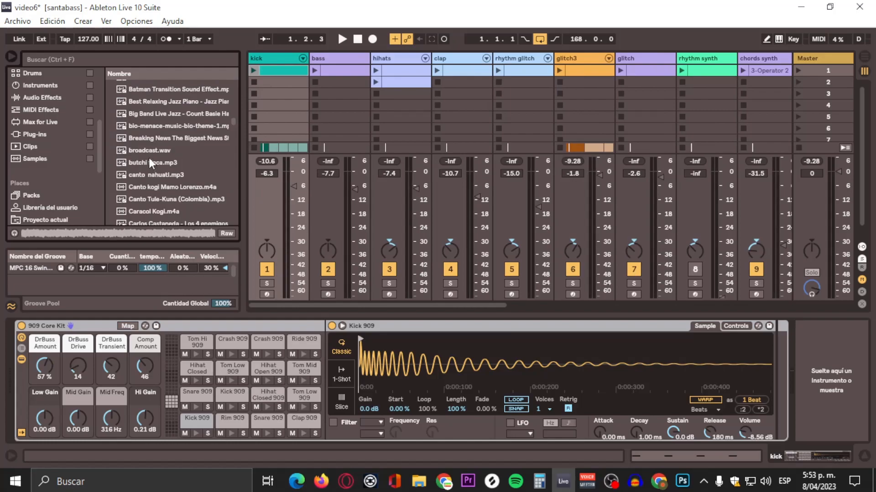
pyautogui.scroll(-3, 114, 151)
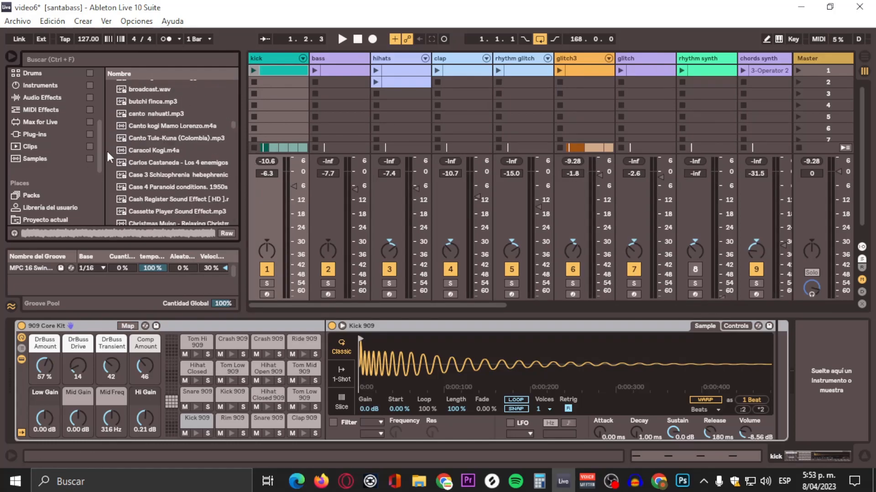
pyautogui.scroll(-5, 49, 158)
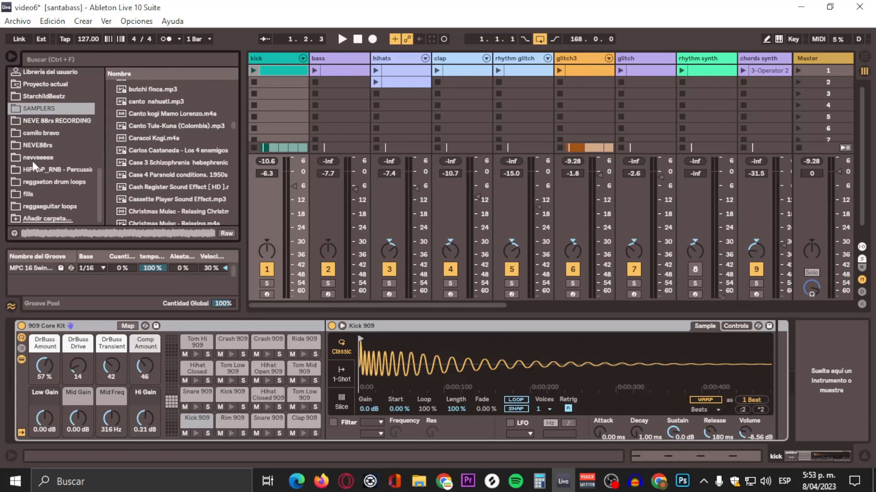
pyautogui.scroll(5, 40, 141)
pyautogui.click(47, 147)
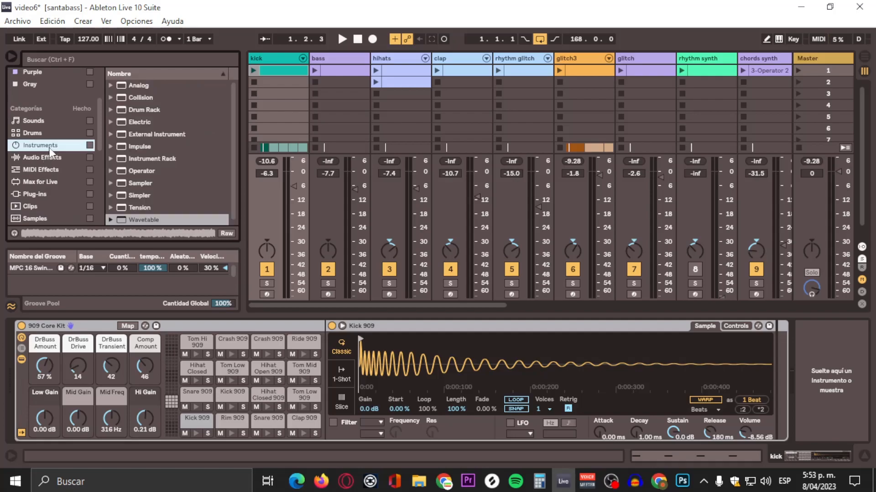
pyautogui.click(53, 160)
pyautogui.scroll(-3, 164, 182)
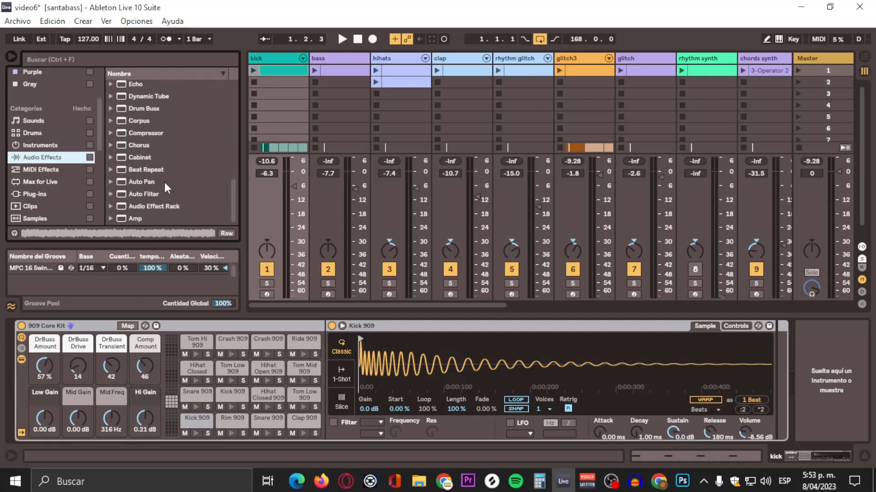
pyautogui.scroll(4, 155, 181)
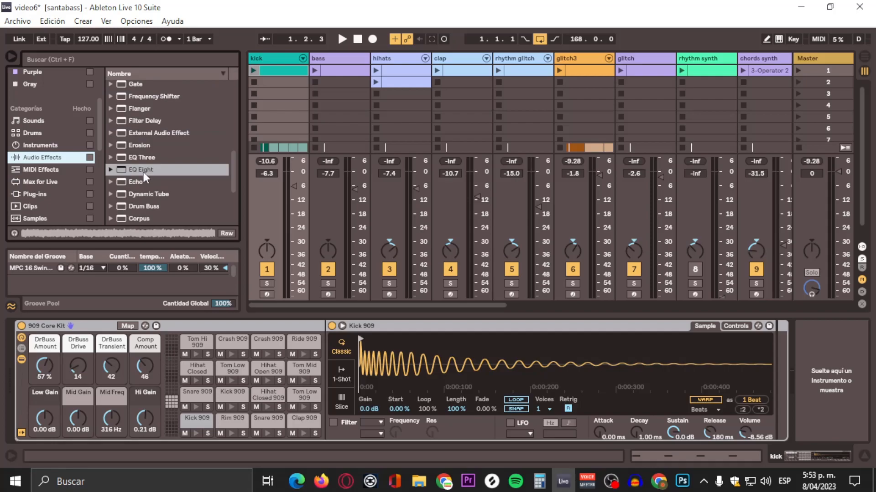
pyautogui.scroll(-1, 143, 172)
pyautogui.scroll(8, 144, 172)
pyautogui.scroll(-5, 144, 170)
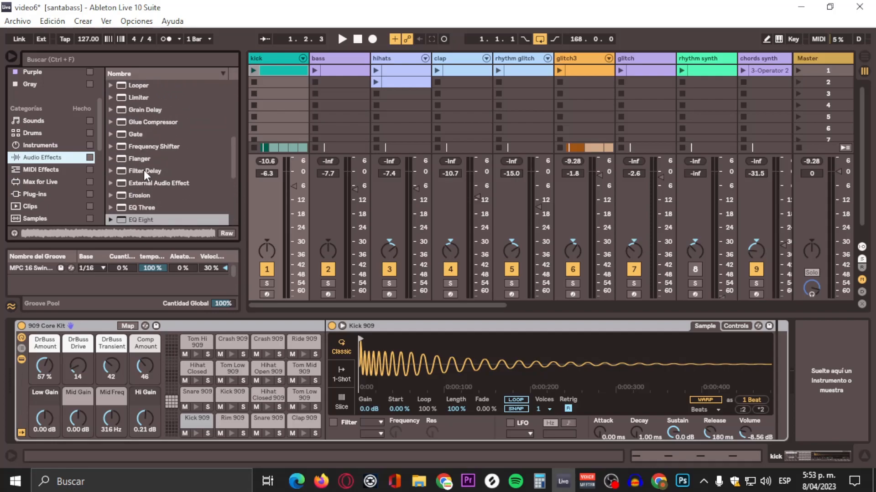
pyautogui.scroll(-2, 144, 171)
pyautogui.scroll(5, 144, 171)
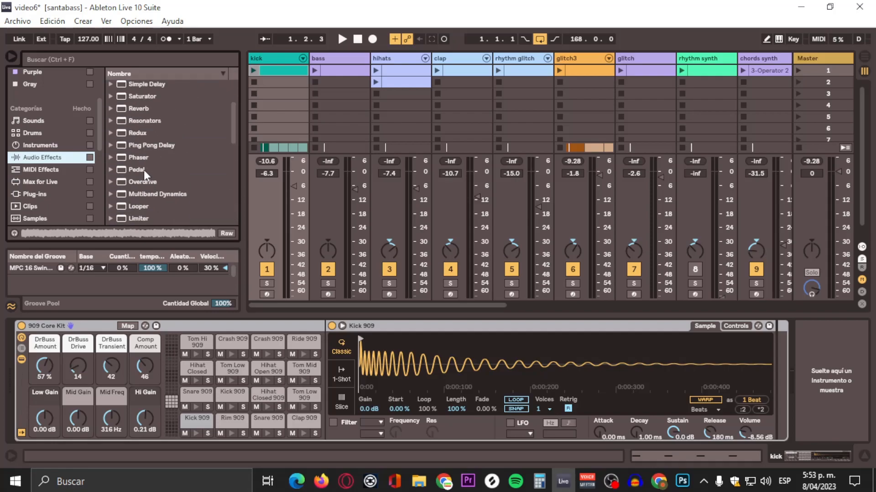
pyautogui.scroll(3, 144, 170)
pyautogui.click(112, 110)
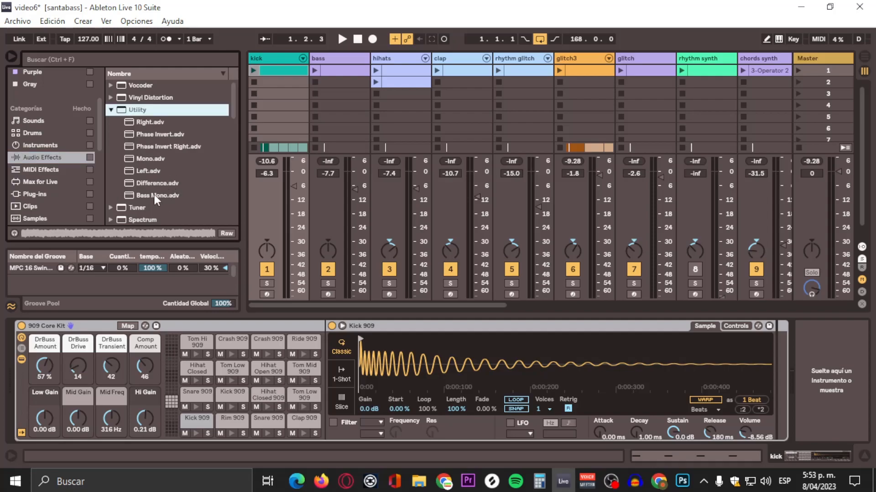
pyautogui.moveTo(154, 194); pyautogui.dragTo(592, 299)
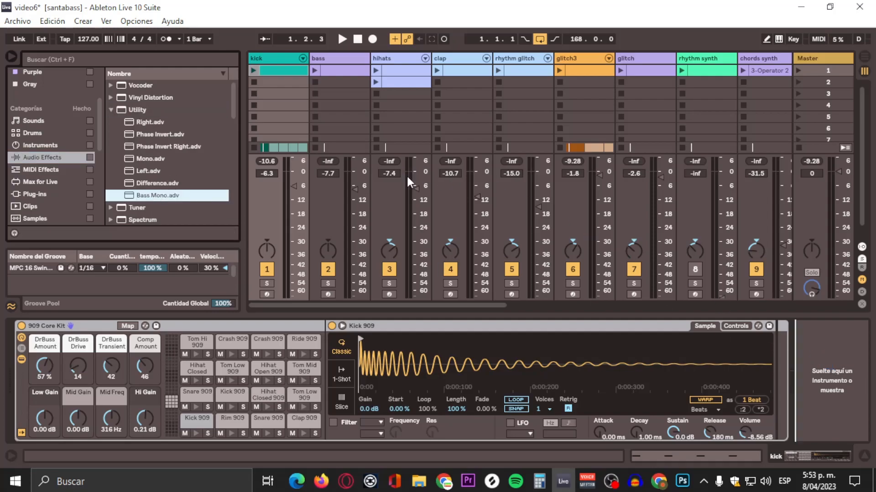
pyautogui.moveTo(406, 174); pyautogui.dragTo(411, 172)
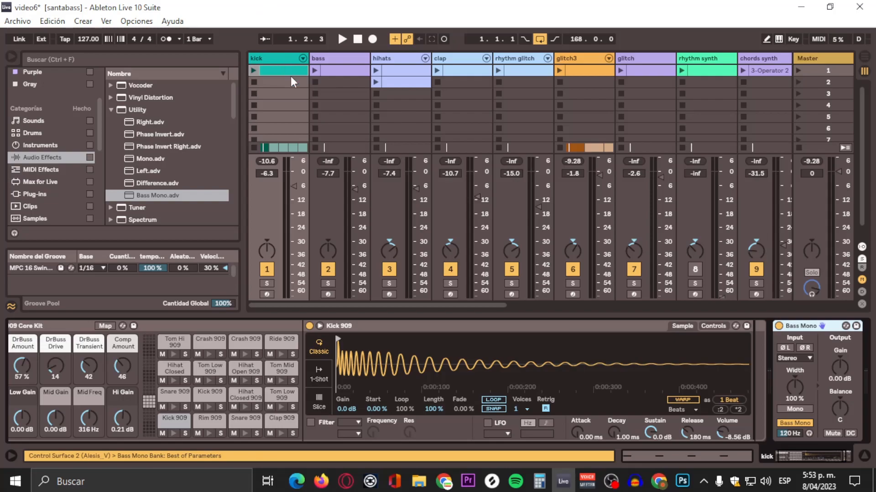
# Step: Add the Bass Mono preset to the bass track's device chain after its Operator
pyautogui.click(341, 57)
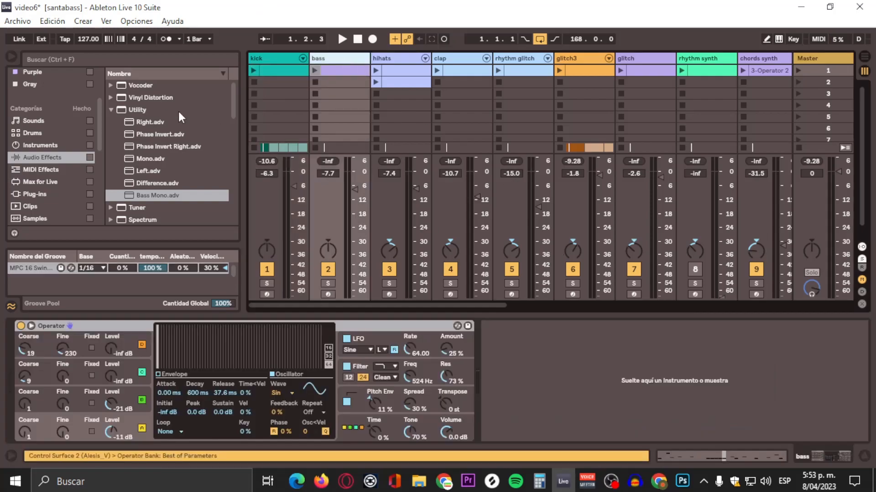
pyautogui.moveTo(161, 196); pyautogui.dragTo(566, 380)
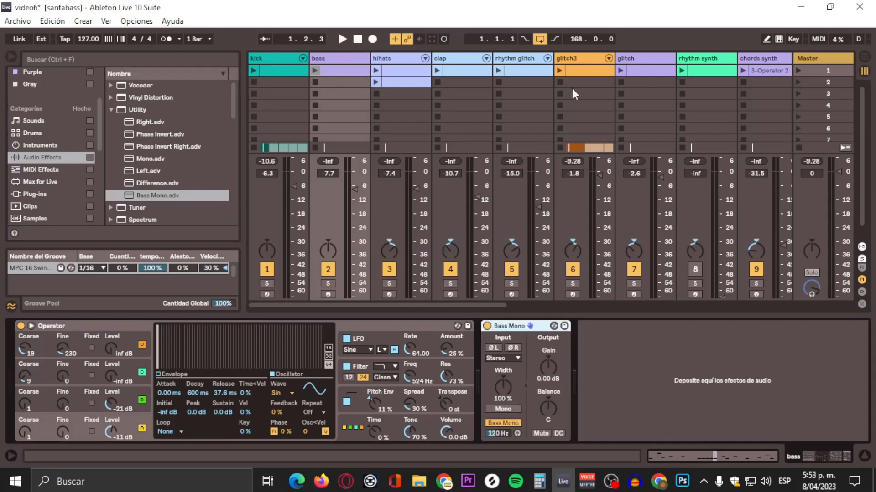
# Step: Solo the hihats track and play the song to listen to it
pyautogui.click(380, 59)
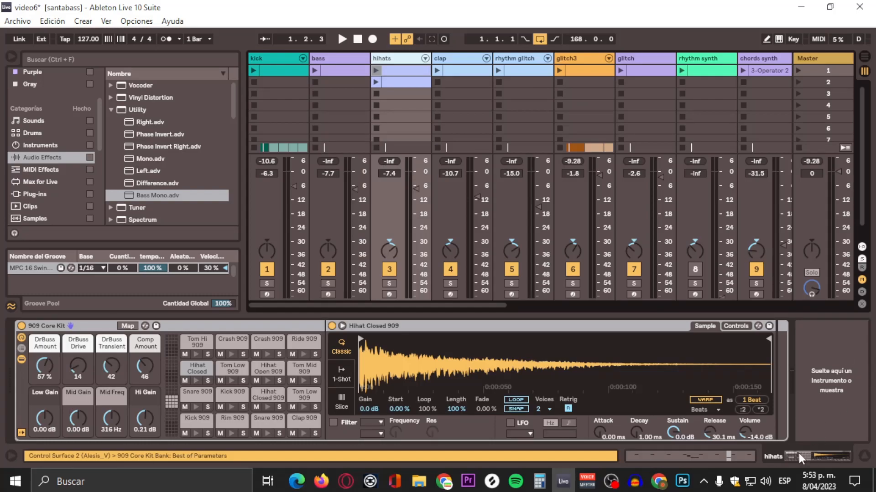
pyautogui.click(389, 283)
pyautogui.press('space')
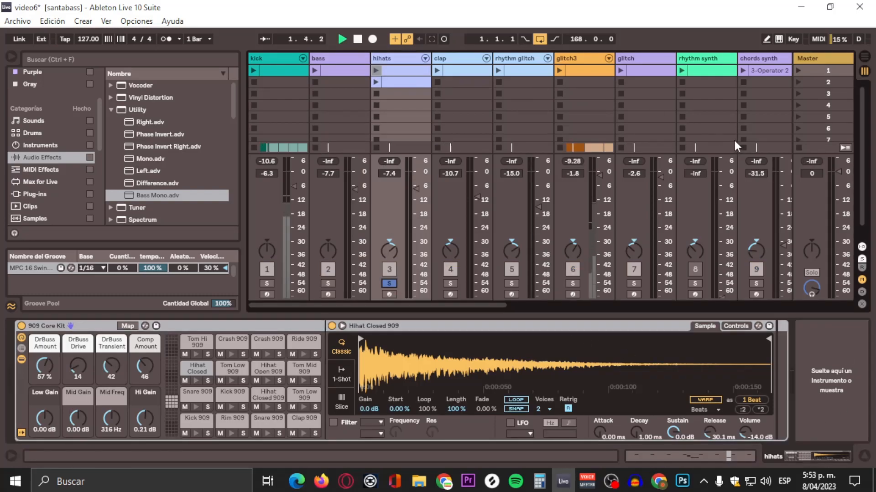
pyautogui.press('Tab')
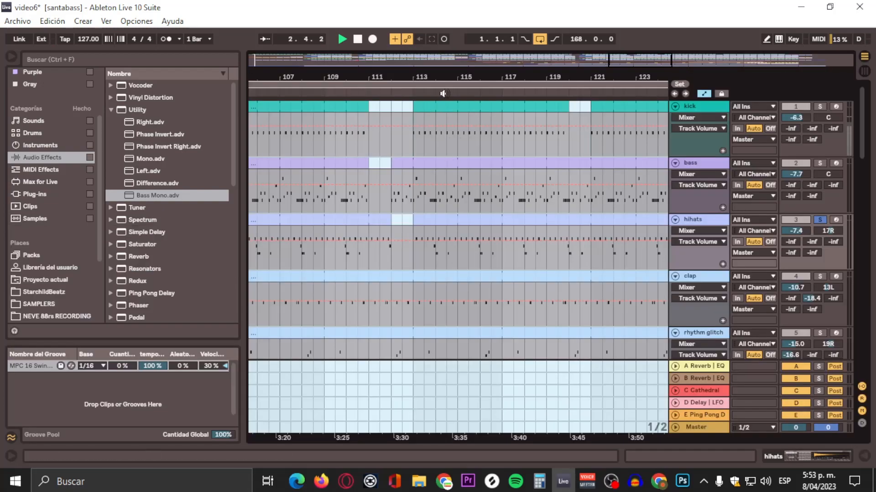
pyautogui.press('space')
pyautogui.click(865, 71)
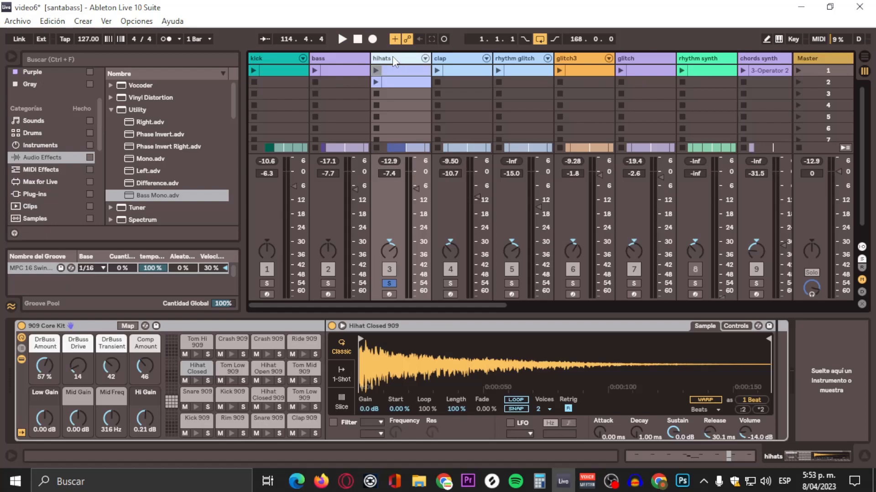
pyautogui.press('space')
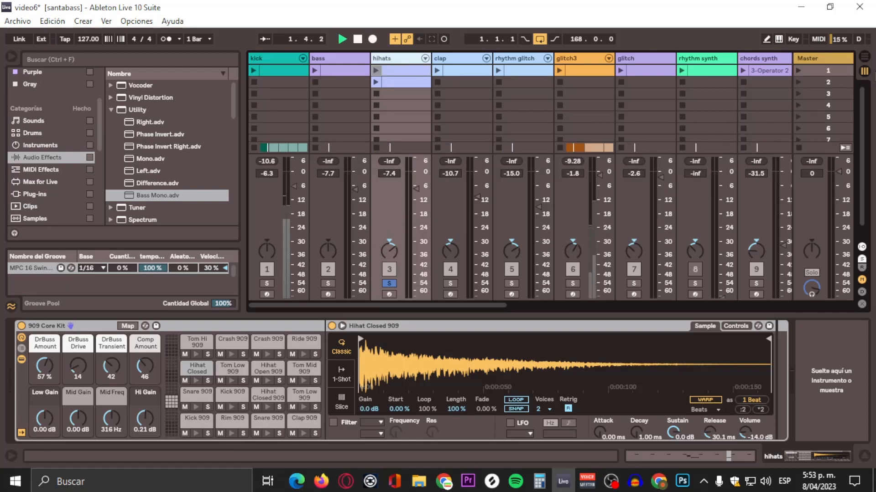
pyautogui.click(864, 56)
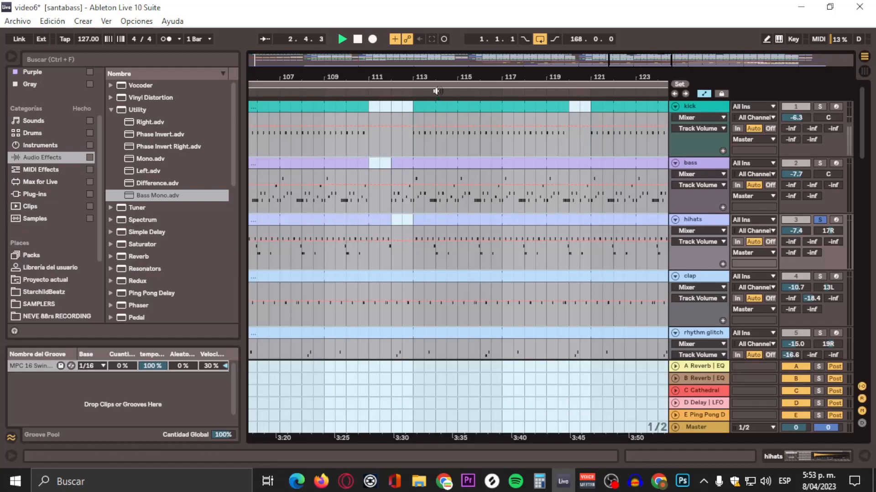
pyautogui.click(861, 73)
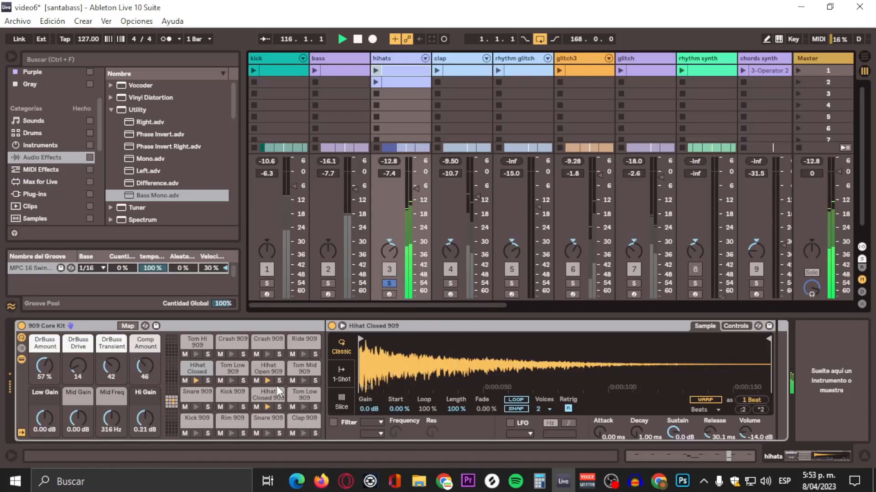
# Step: Add the Bass Mono preset to the hihats track's device chain
pyautogui.click(259, 368)
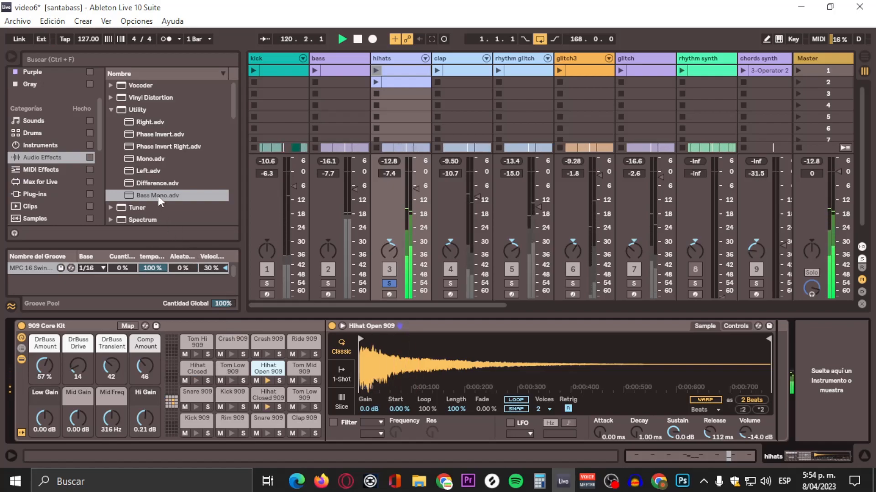
pyautogui.moveTo(141, 195); pyautogui.dragTo(201, 370)
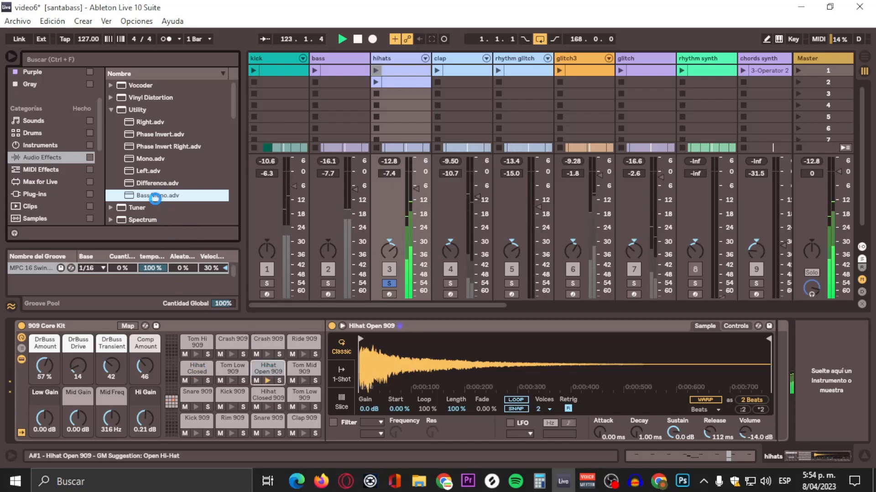
pyautogui.doubleClick(149, 195)
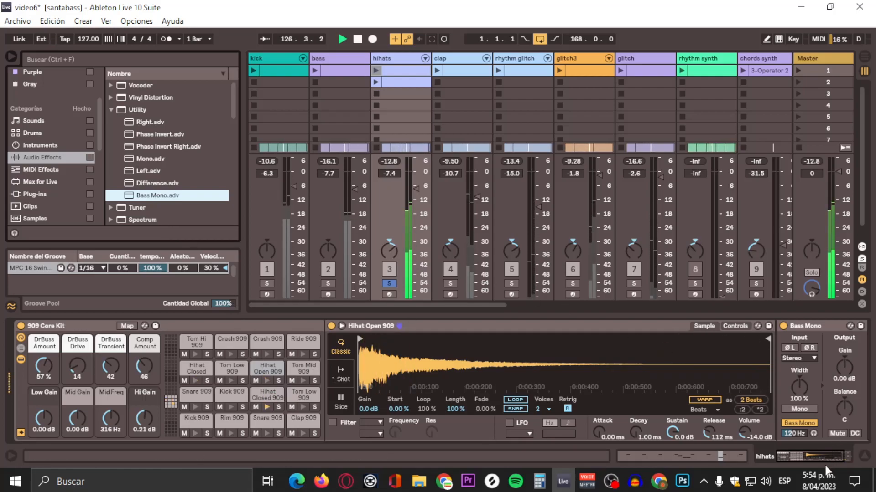
pyautogui.click(816, 452)
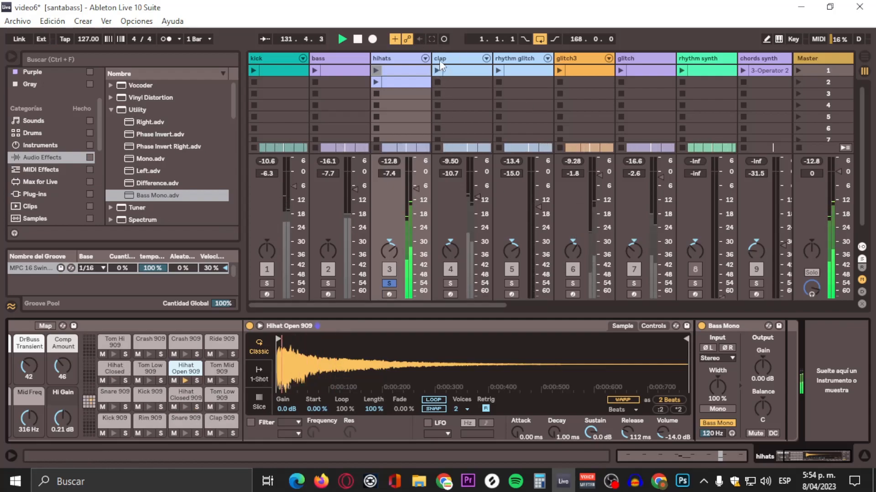
# Step: Solo the clap track and try adding the Mono utility preset to its drum rack
pyautogui.click(459, 64)
pyautogui.click(450, 283)
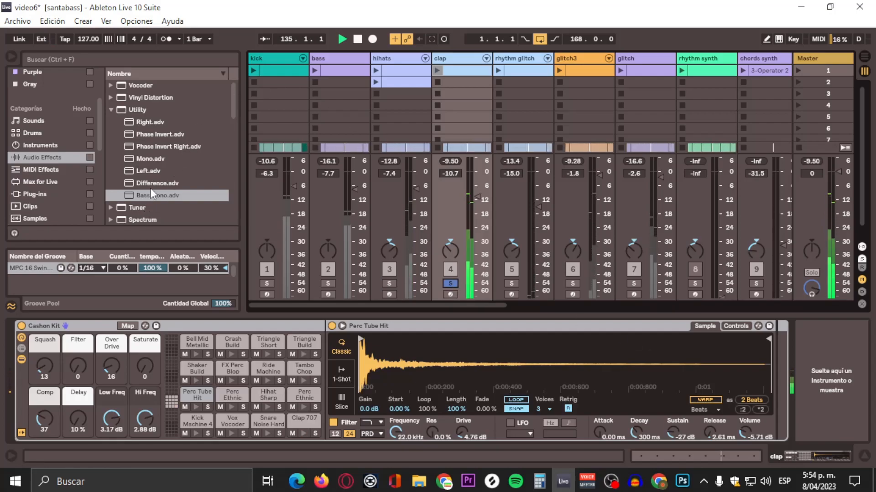
pyautogui.moveTo(156, 160); pyautogui.dragTo(297, 420)
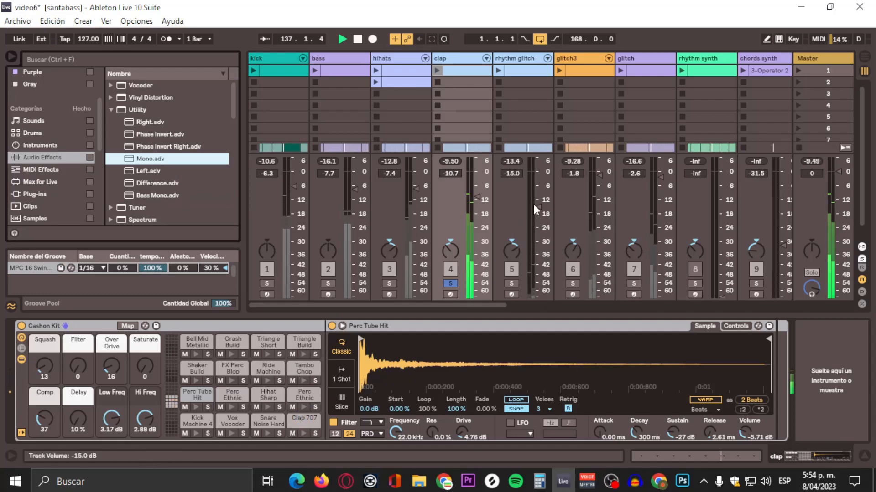
# Step: Solo the rhythm glitch track
pyautogui.click(530, 281)
pyautogui.click(514, 284)
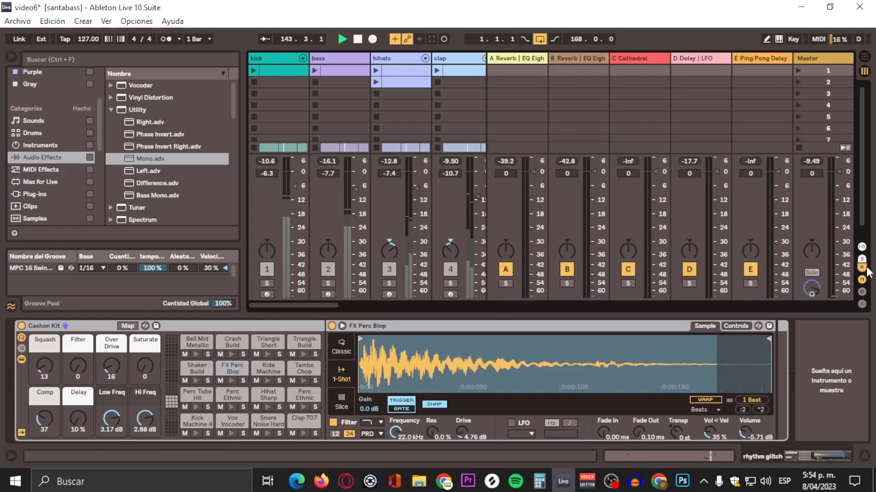
pyautogui.click(510, 314)
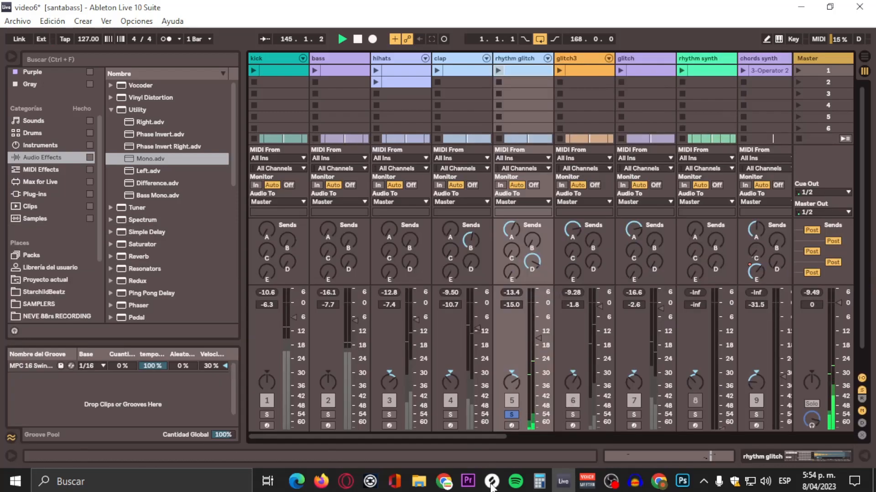
pyautogui.click(461, 447)
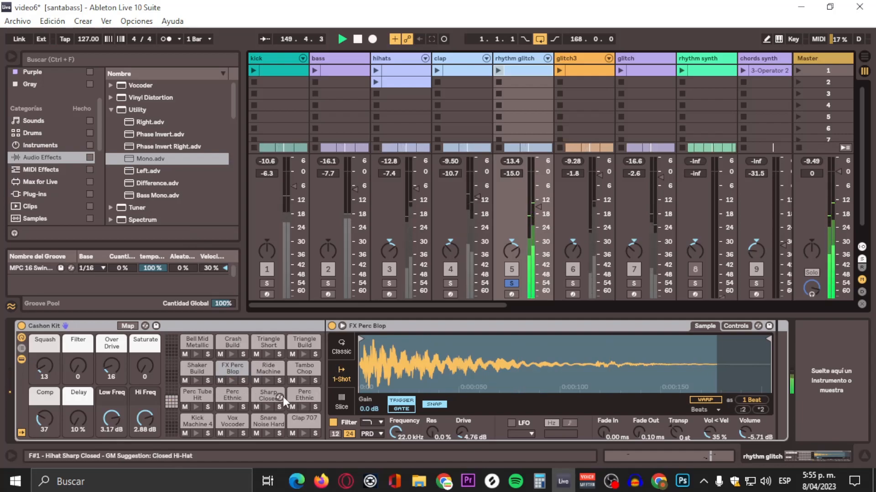
pyautogui.scroll(8, 282, 396)
pyautogui.scroll(-8, 250, 381)
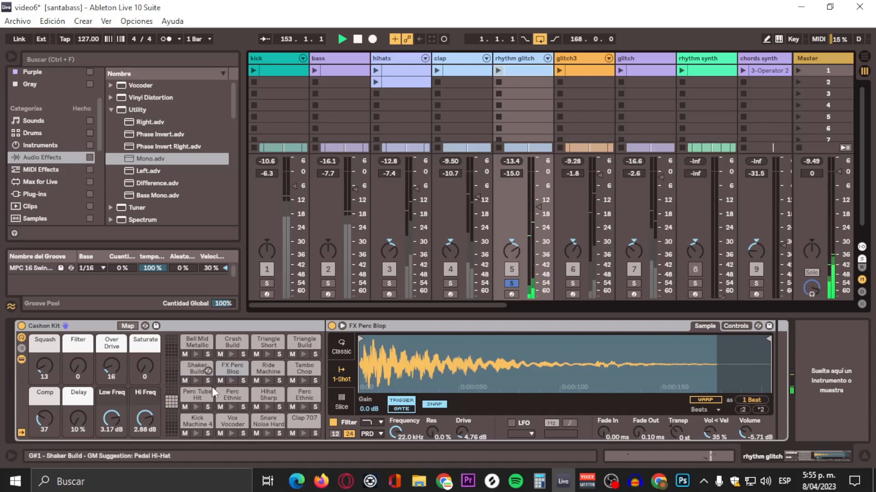
# Step: Add the Mono utility preset to the rhythm glitch track's device chain
pyautogui.click(224, 371)
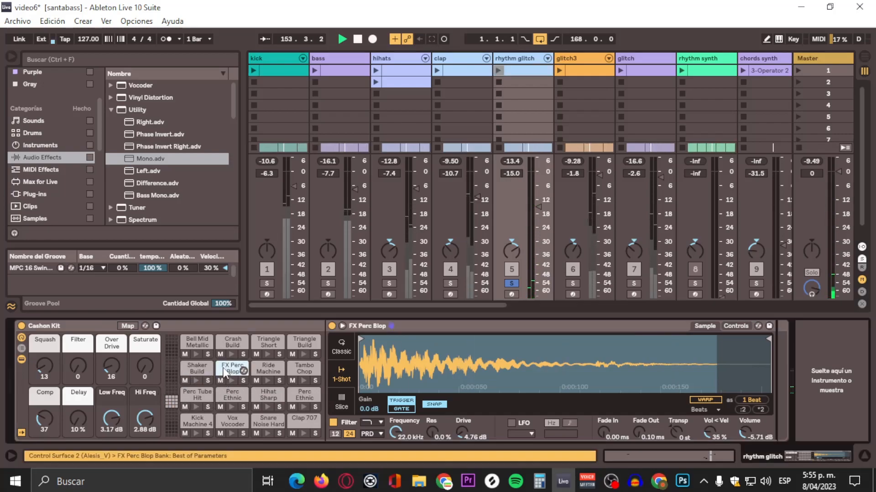
pyautogui.click(147, 159)
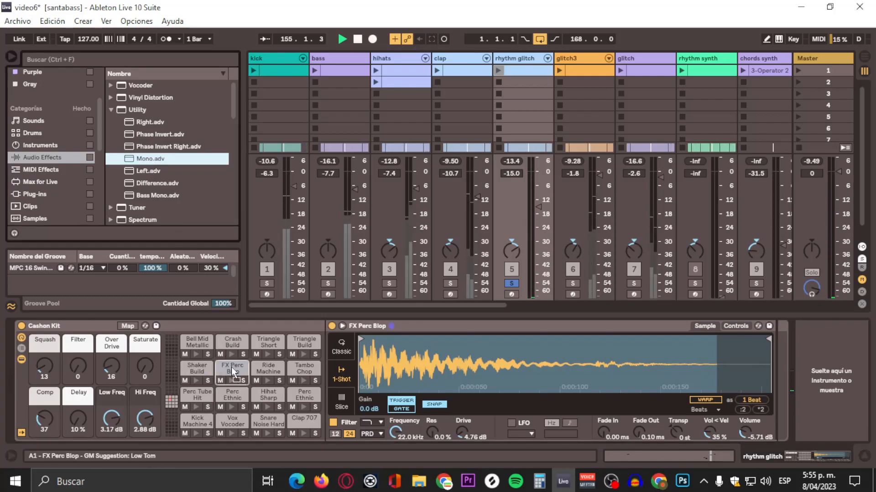
pyautogui.moveTo(143, 160); pyautogui.dragTo(236, 388)
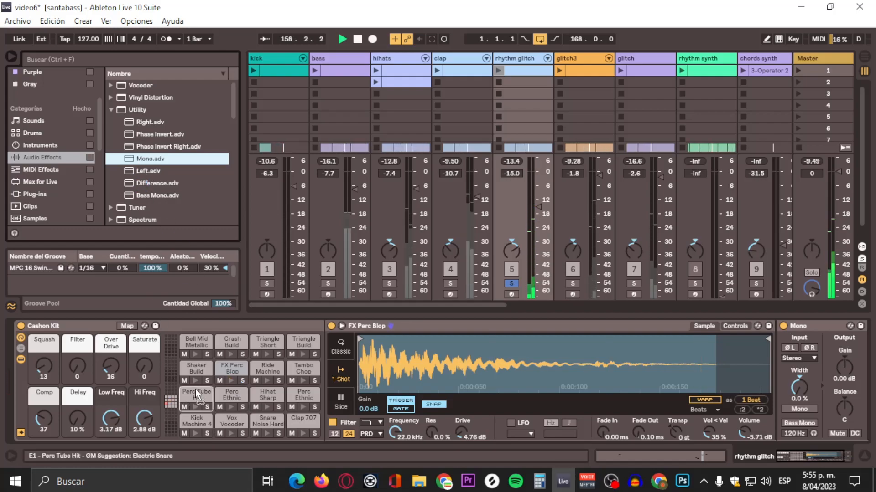
# Step: Solo the glitch3 track and open its device chain
pyautogui.moveTo(138, 162); pyautogui.dragTo(189, 366)
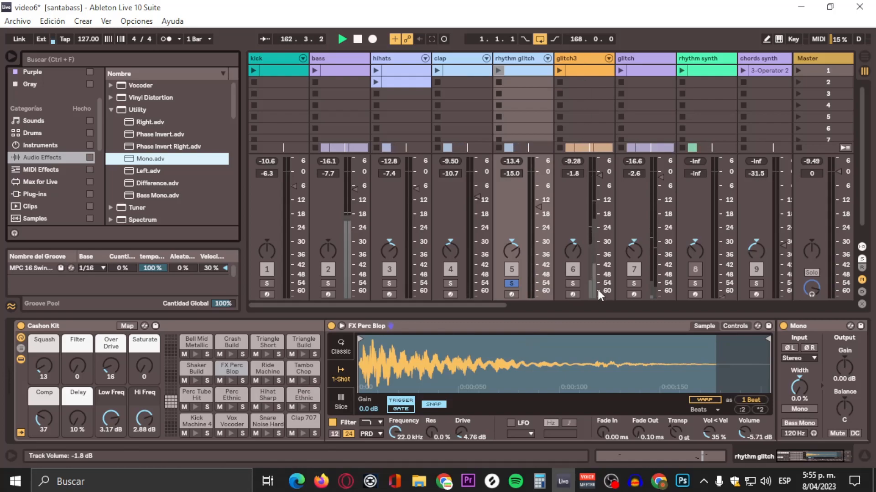
pyautogui.click(572, 284)
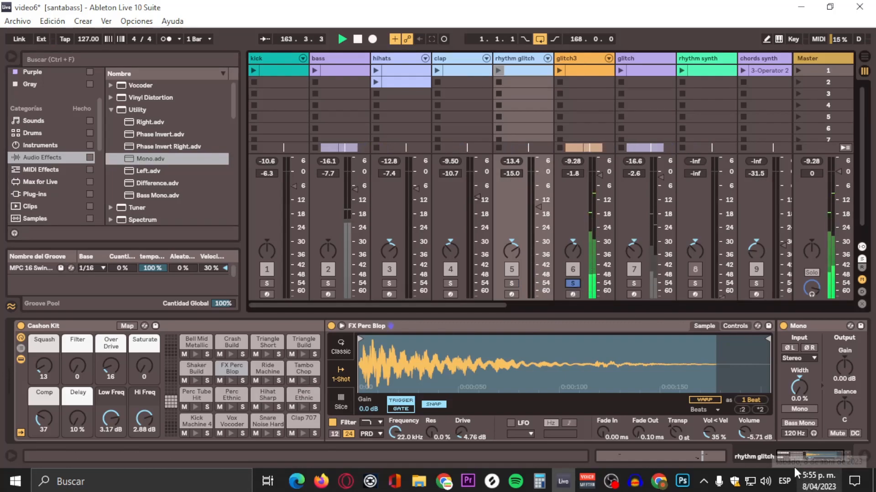
pyautogui.scroll(-2, 777, 389)
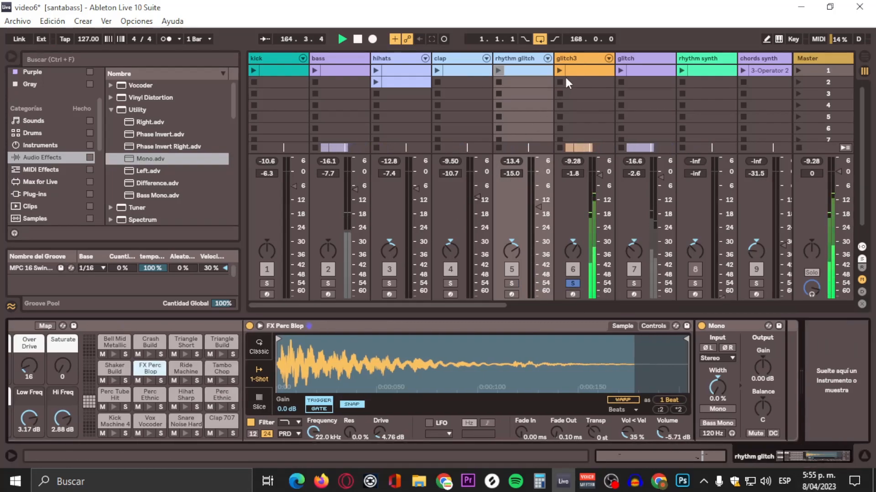
pyautogui.click(591, 59)
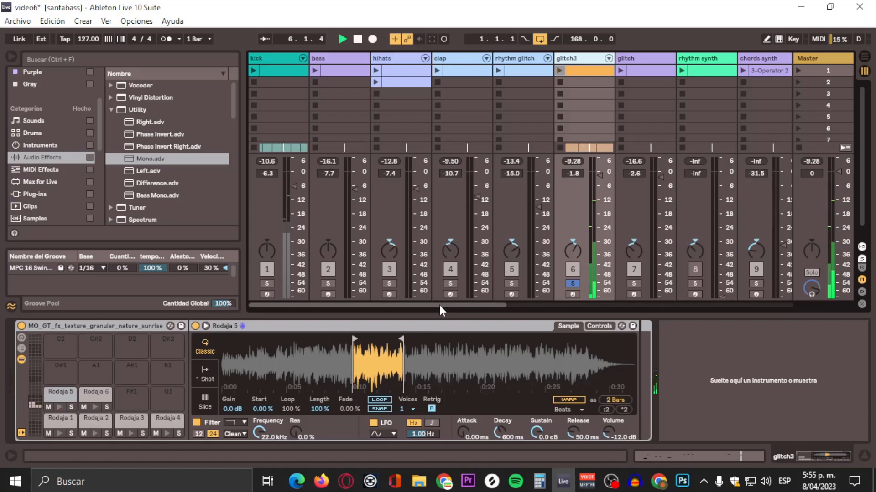
pyautogui.moveTo(439, 305); pyautogui.dragTo(513, 299)
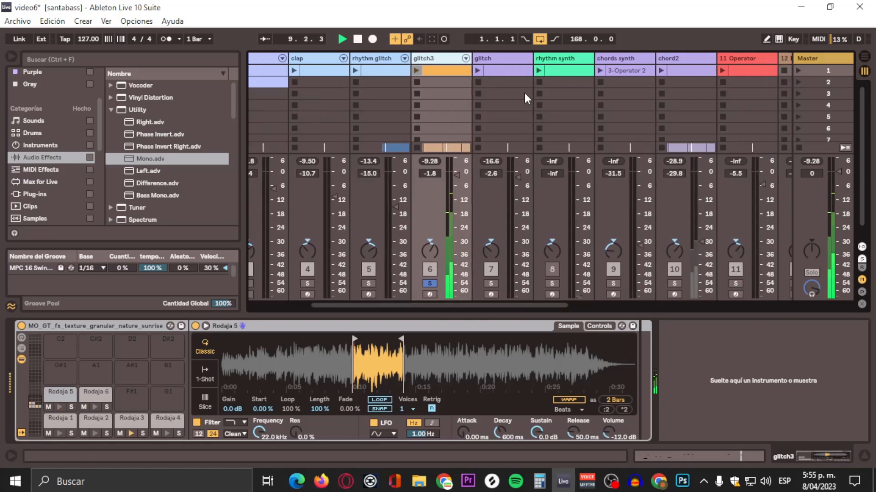
# Step: Solo the glitch track and add the Mono utility preset to its device chain
pyautogui.click(511, 56)
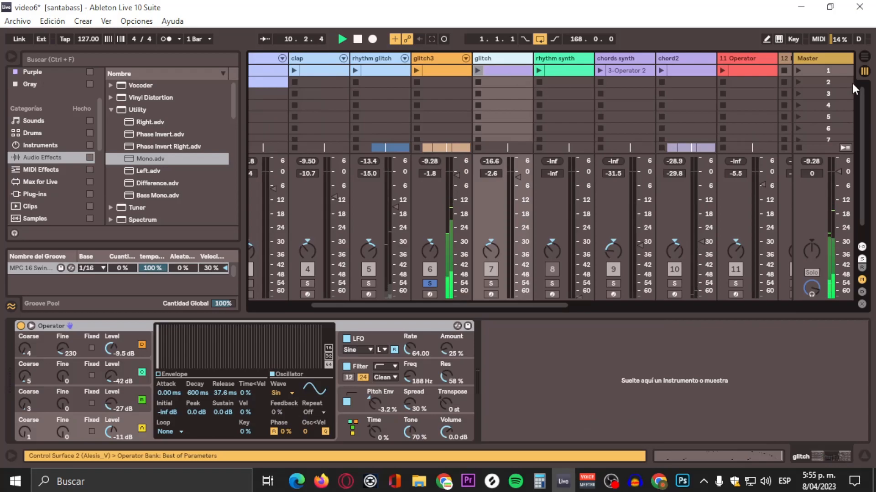
pyautogui.click(867, 56)
pyautogui.scroll(-10, 538, 218)
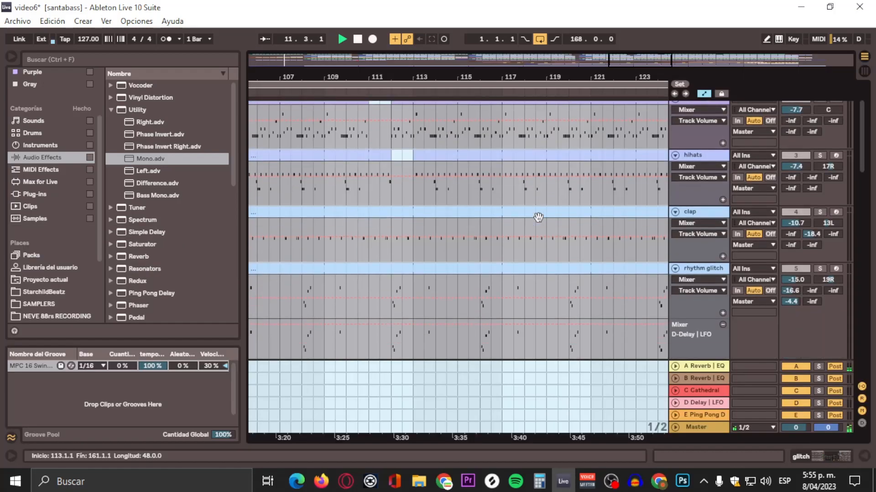
pyautogui.scroll(-1, 566, 178)
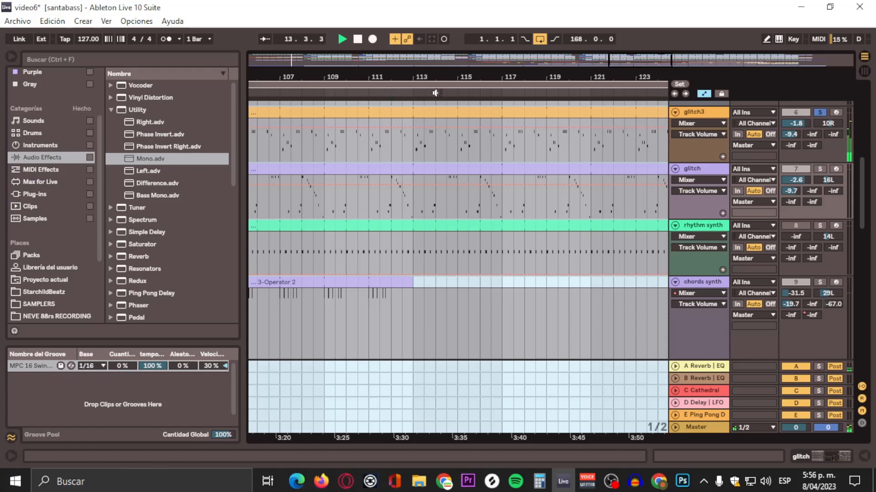
pyautogui.click(861, 71)
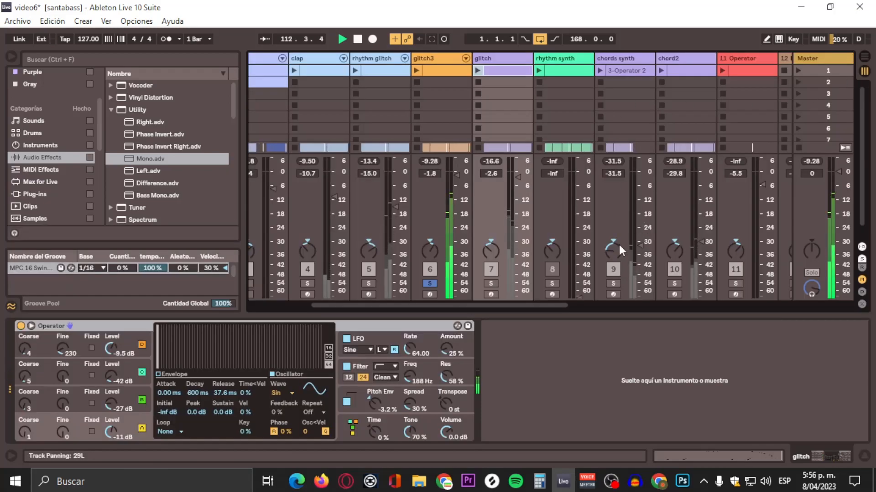
pyautogui.click(491, 284)
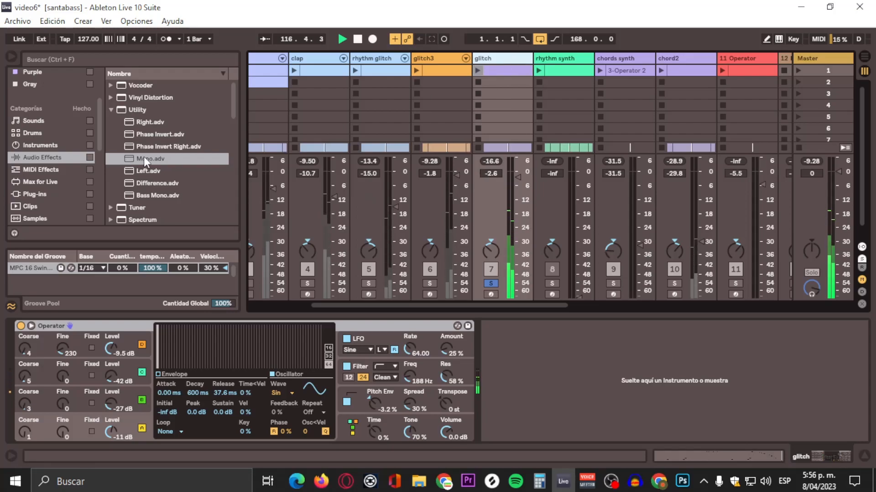
pyautogui.moveTo(149, 159); pyautogui.dragTo(514, 380)
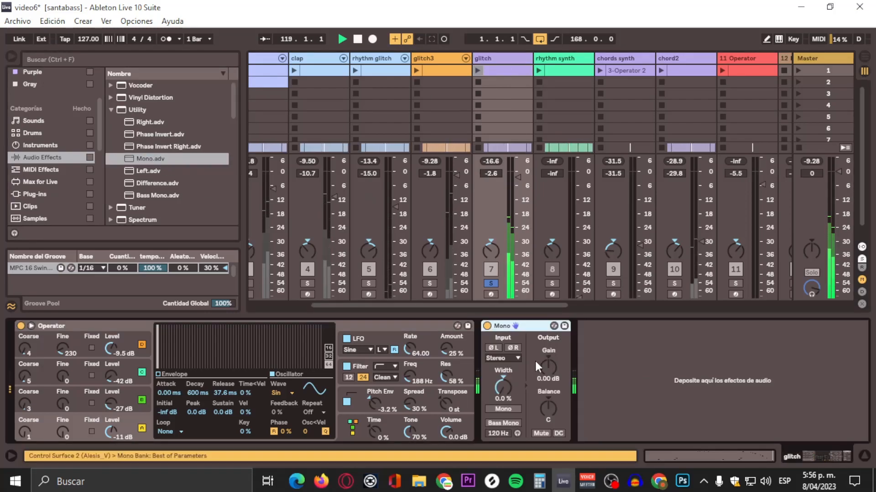
# Step: Solo the chord2 track, then switch the solo to the 11 Operator track
pyautogui.moveTo(535, 306); pyautogui.dragTo(586, 298)
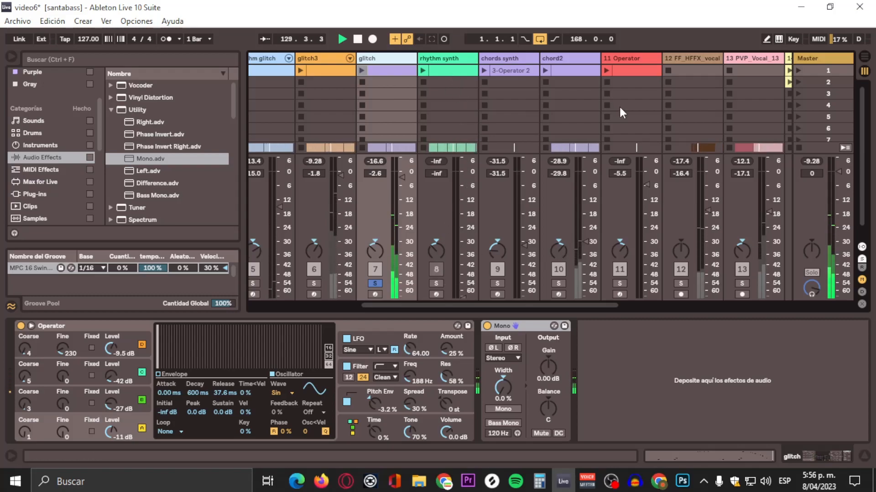
pyautogui.click(869, 55)
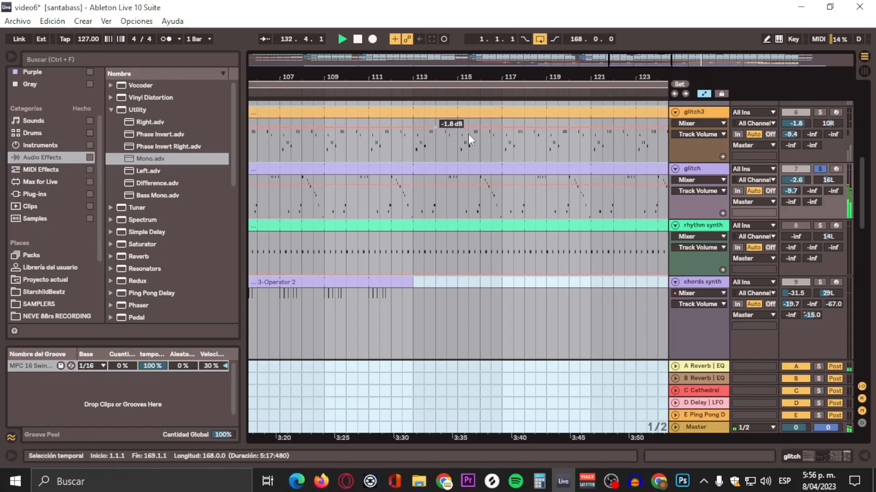
pyautogui.click(865, 72)
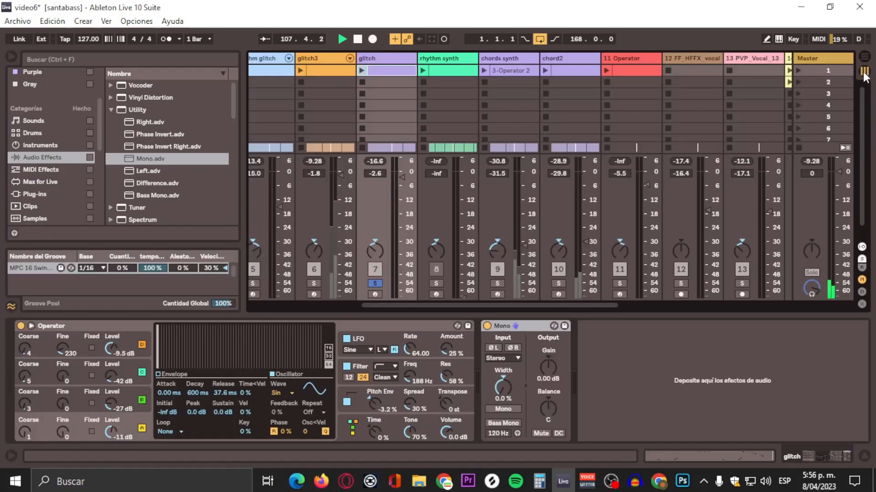
pyautogui.click(557, 283)
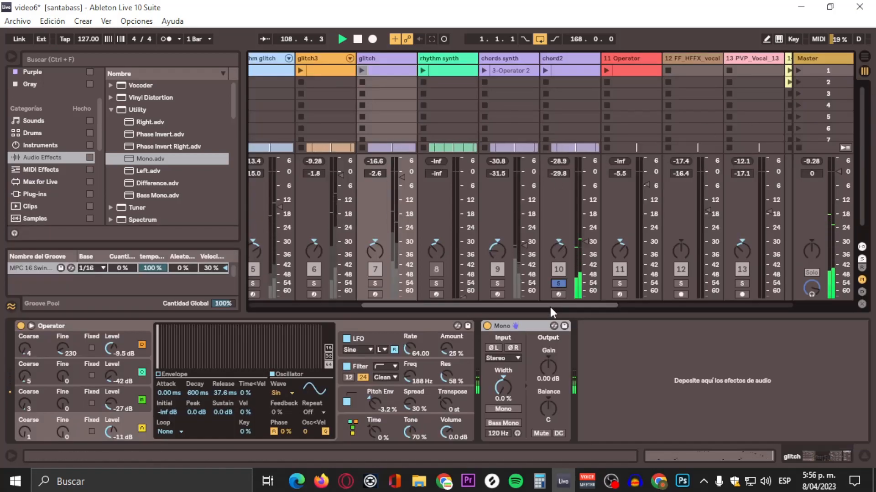
pyautogui.hscroll(2, 553, 307)
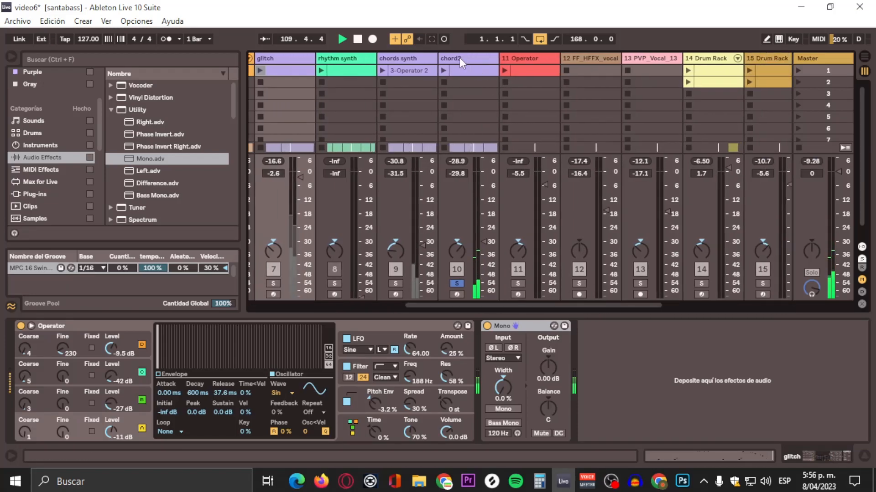
pyautogui.click(518, 284)
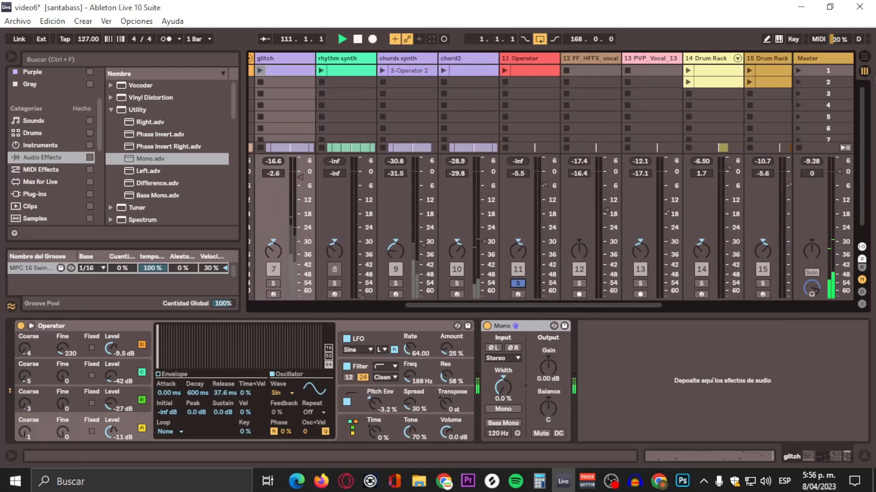
# Step: Add the Mono utility preset to the 11 Operator track's device chain
pyautogui.press('Tab')
pyautogui.scroll(-5, 528, 193)
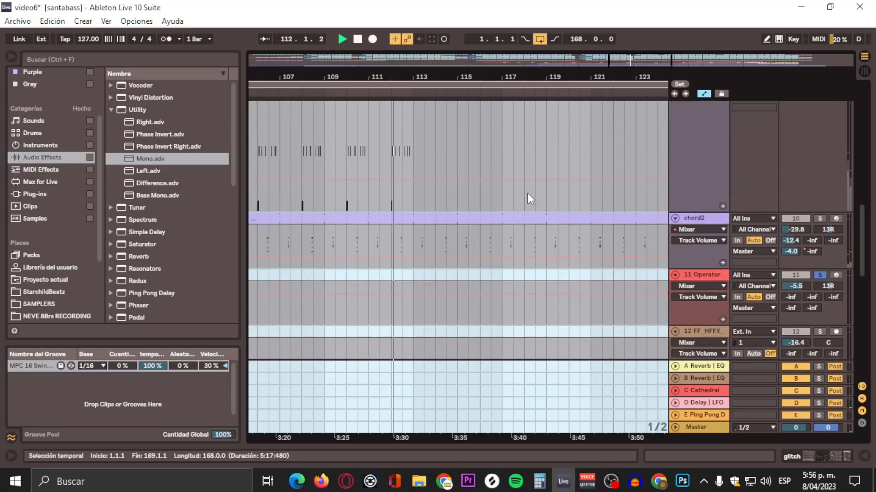
pyautogui.moveTo(527, 75); pyautogui.dragTo(527, 28)
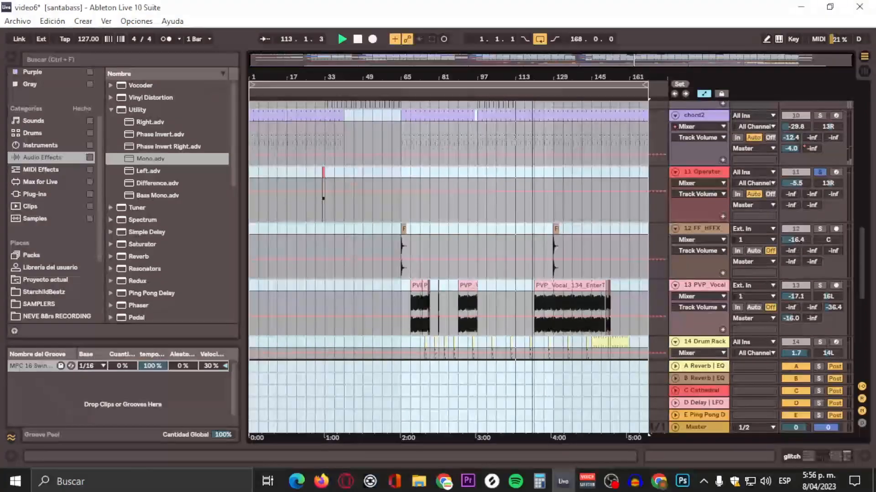
pyautogui.moveTo(316, 94); pyautogui.dragTo(324, 105)
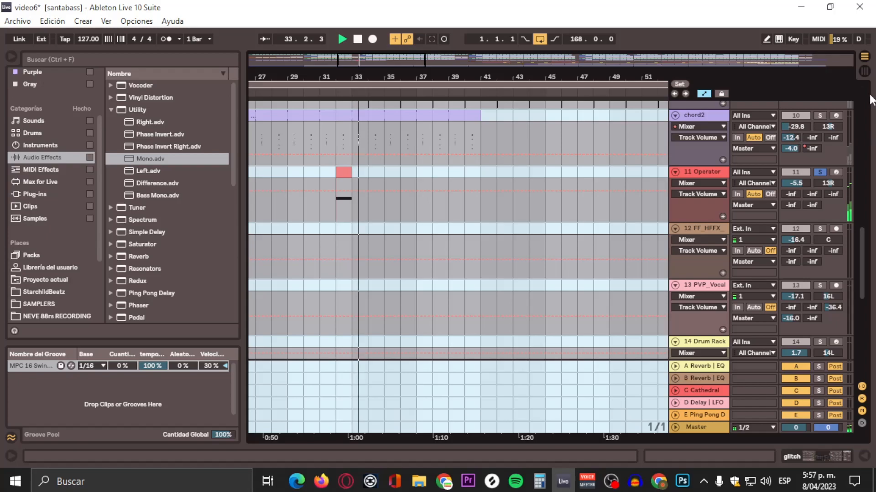
pyautogui.click(863, 71)
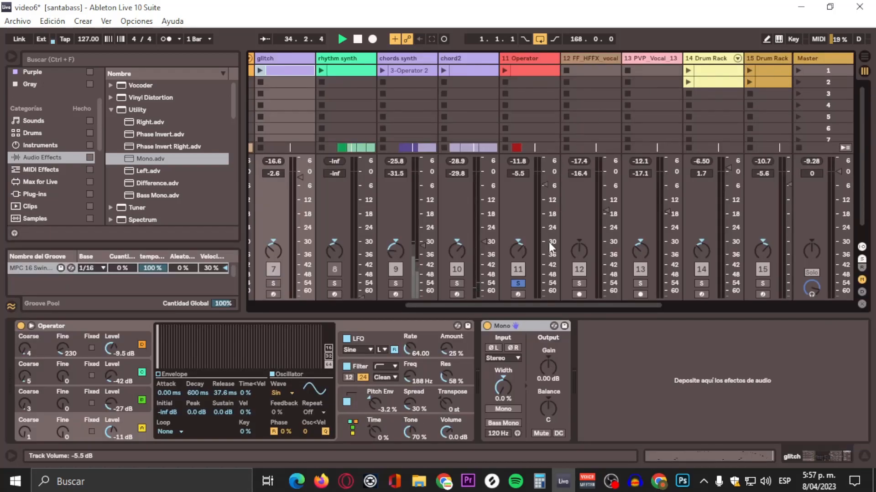
pyautogui.click(535, 58)
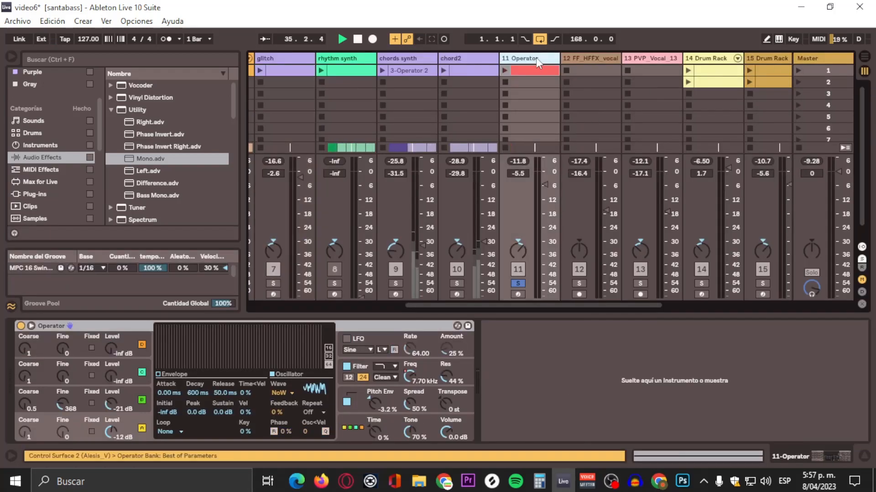
pyautogui.moveTo(143, 161); pyautogui.dragTo(591, 405)
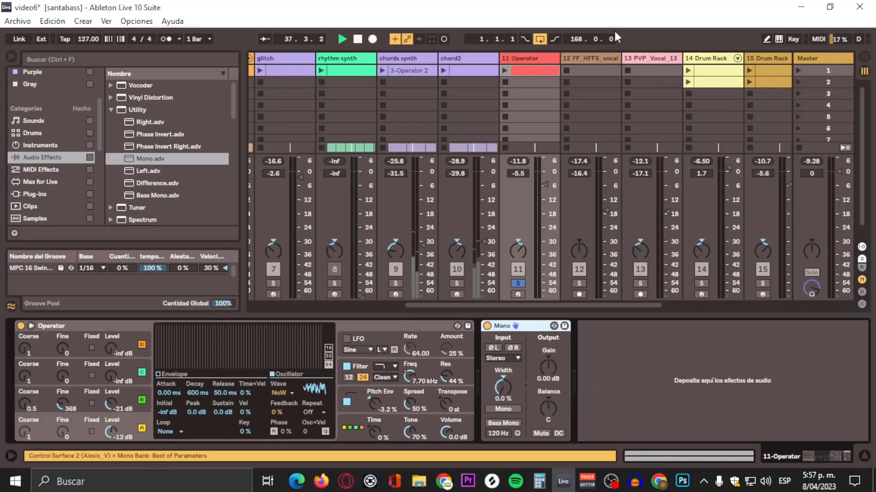
# Step: Solo the 12 FF_HFFX track and play from just before its vocal breath clip around bar 64
pyautogui.click(865, 57)
pyautogui.scroll(-3, 521, 194)
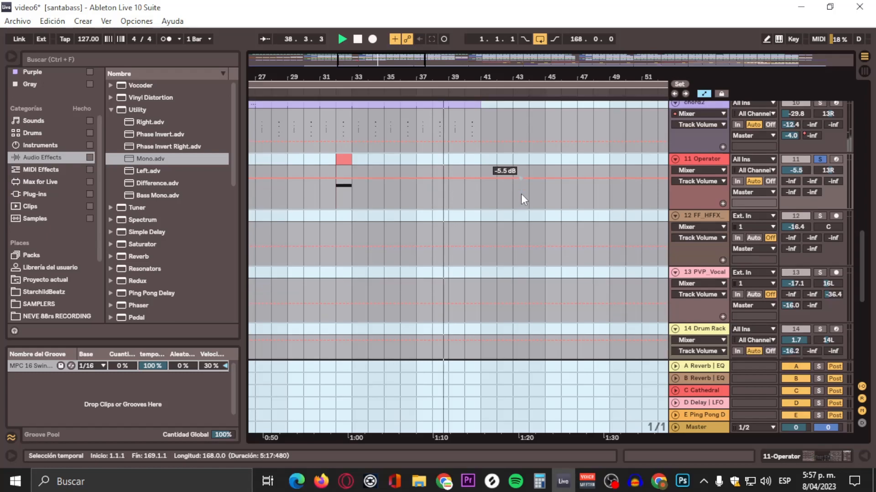
pyautogui.moveTo(526, 68); pyautogui.dragTo(350, 69)
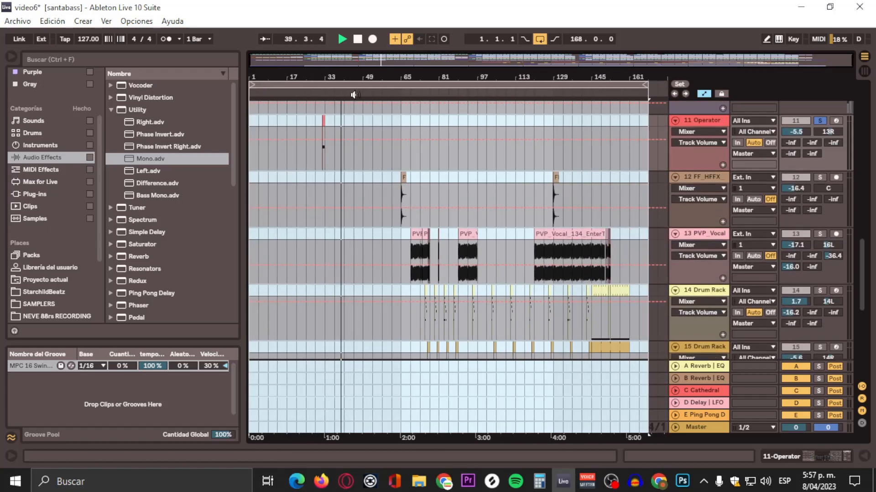
pyautogui.scroll(-1, 426, 146)
pyautogui.moveTo(402, 77); pyautogui.dragTo(402, 138)
pyautogui.click(379, 93)
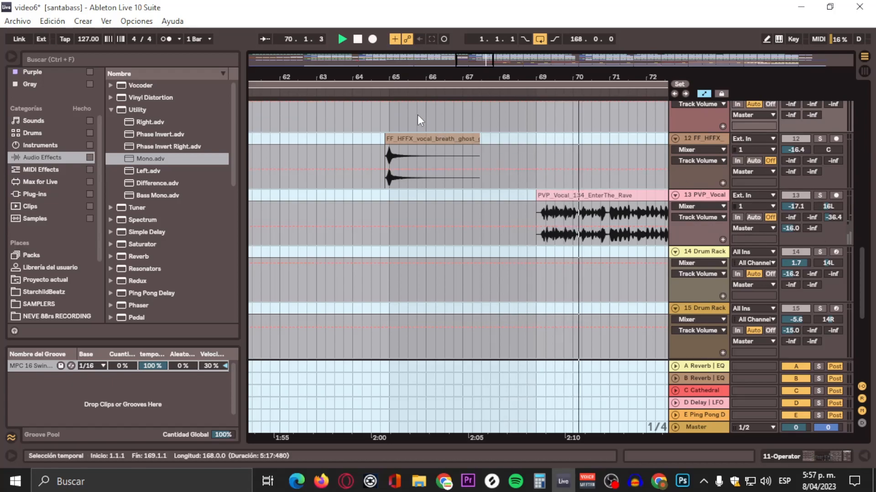
pyautogui.click(379, 90)
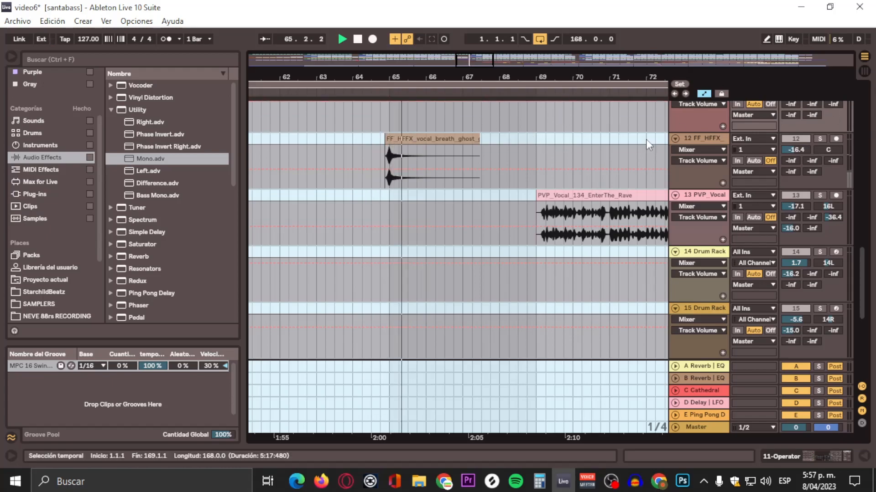
pyautogui.click(669, 139)
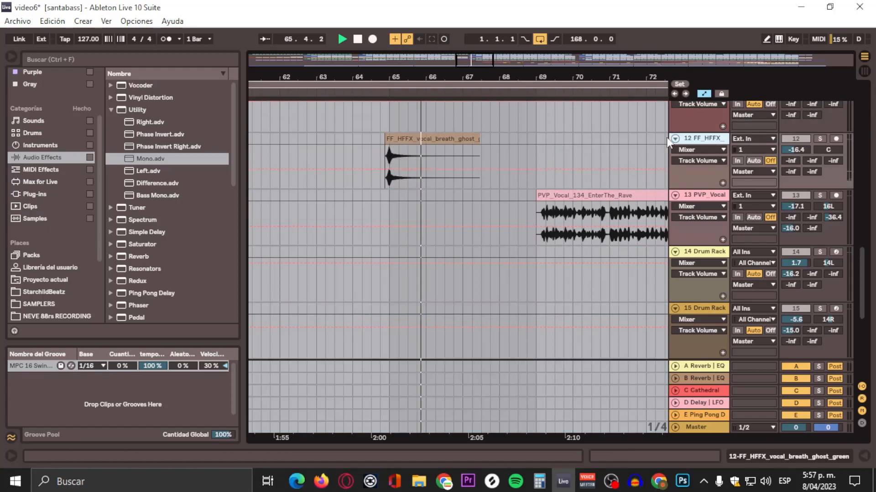
pyautogui.click(372, 90)
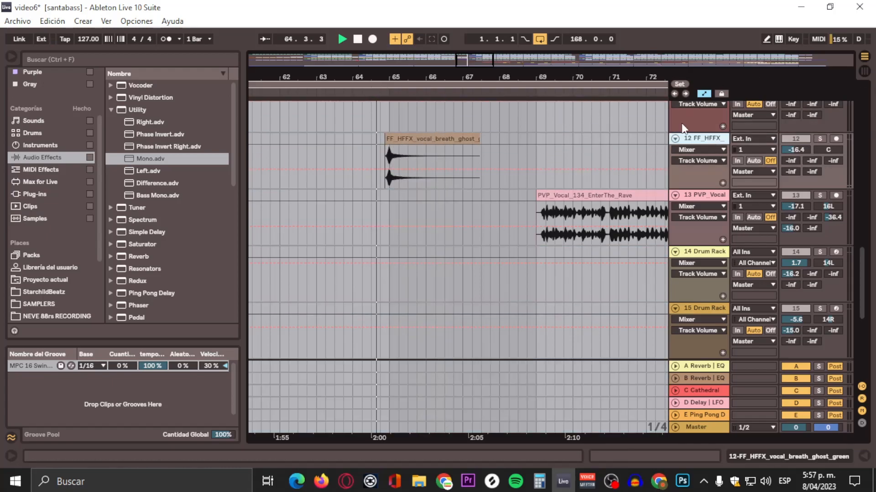
pyautogui.click(820, 138)
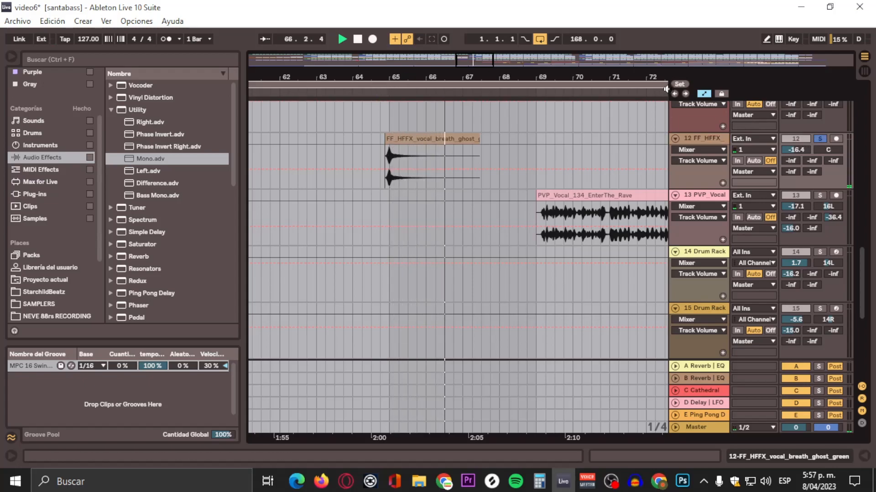
pyautogui.click(380, 89)
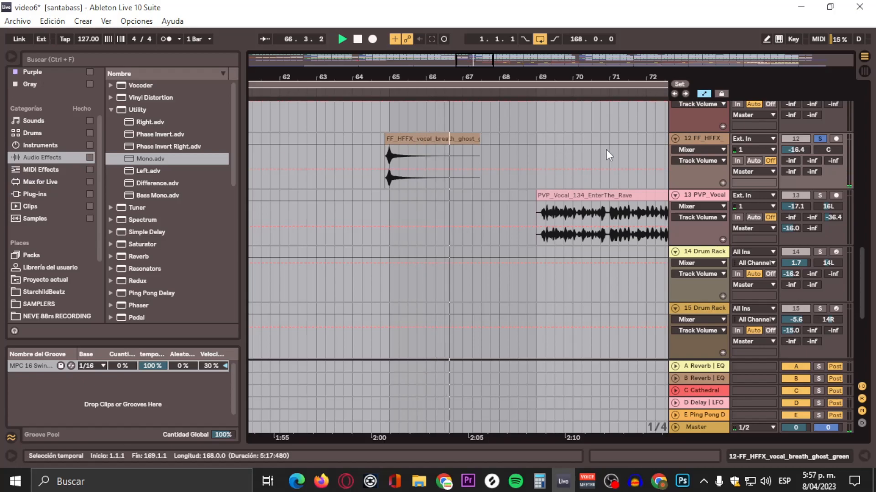
# Step: Solo the 13 PVP_Vocal track, play from around bar 67, and open its device chain
pyautogui.scroll(-1, 606, 150)
pyautogui.moveTo(585, 71); pyautogui.dragTo(427, 70)
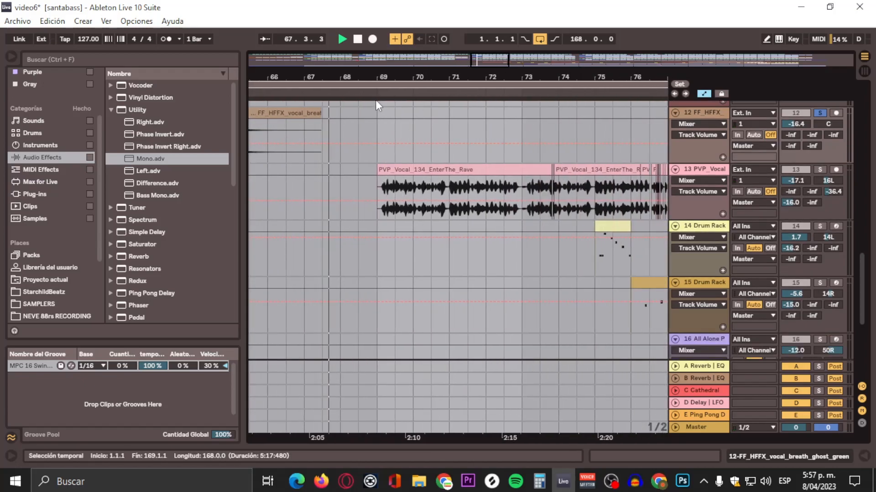
pyautogui.click(372, 92)
pyautogui.click(815, 172)
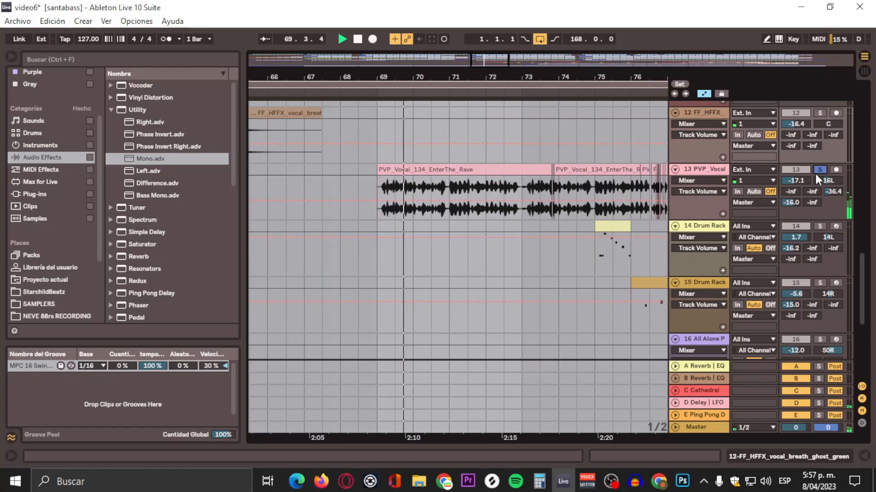
pyautogui.click(706, 171)
pyautogui.click(825, 454)
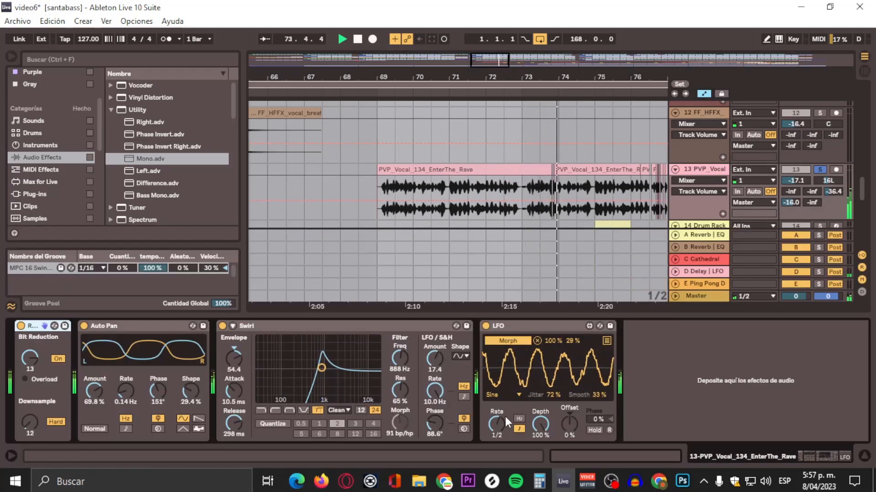
pyautogui.scroll(-3, 656, 187)
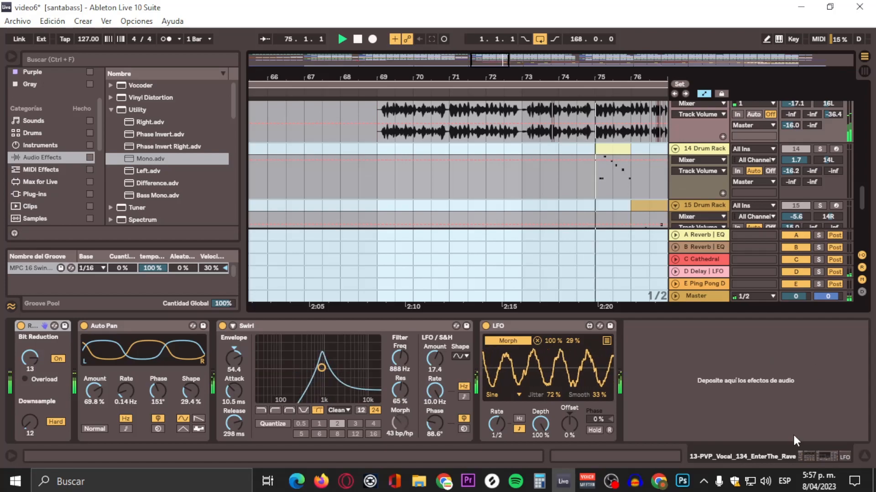
# Step: Add the Mono utility preset to the start of the 13 PVP_Vocal track's device chain
pyautogui.click(807, 455)
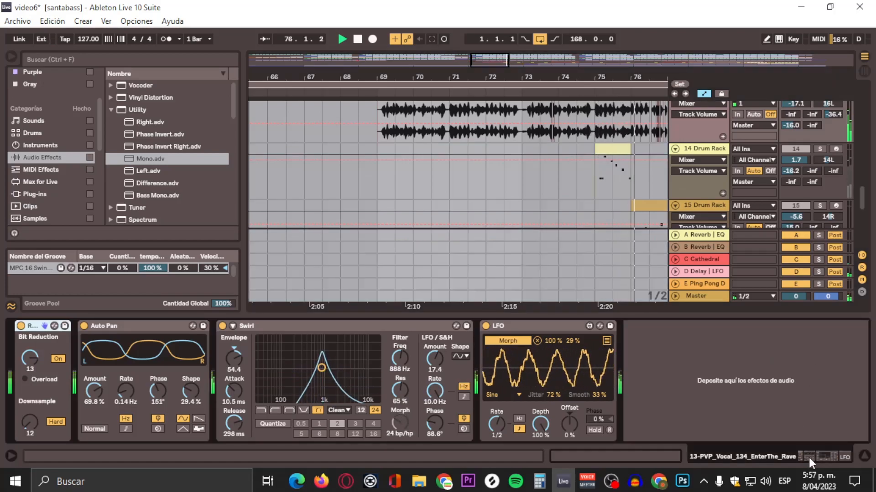
pyautogui.click(144, 162)
pyautogui.moveTo(138, 170); pyautogui.dragTo(14, 348)
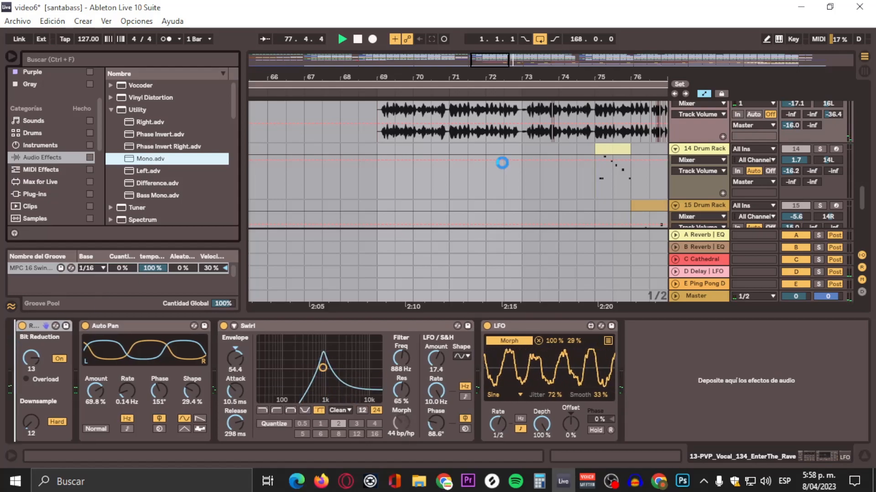
pyautogui.click(474, 104)
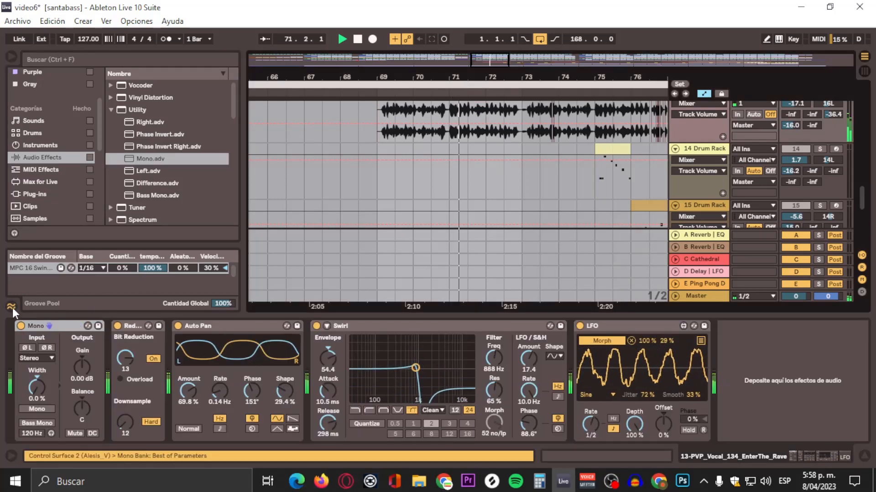
pyautogui.click(21, 324)
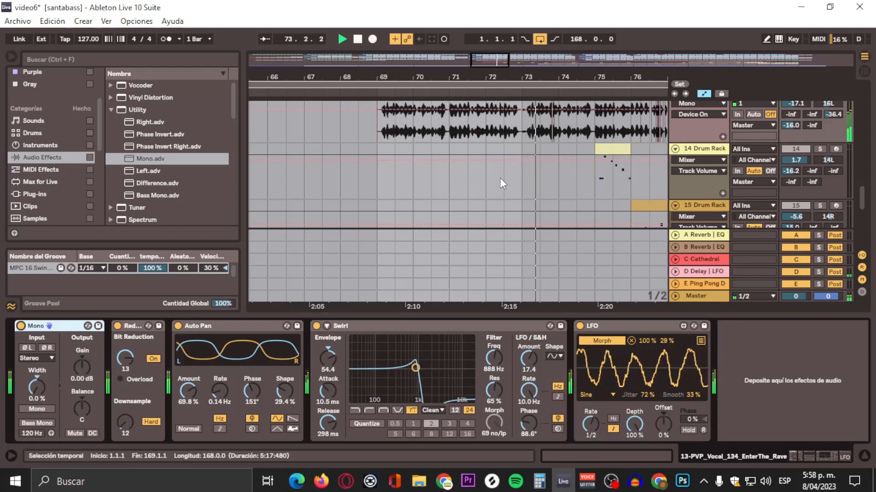
# Step: Solo the 14 Drum Rack track around bars 73–77 and open its Drum Rack device
pyautogui.moveTo(615, 71); pyautogui.dragTo(489, 107)
pyautogui.click(557, 167)
pyautogui.scroll(-2, 554, 171)
pyautogui.scroll(1, 489, 132)
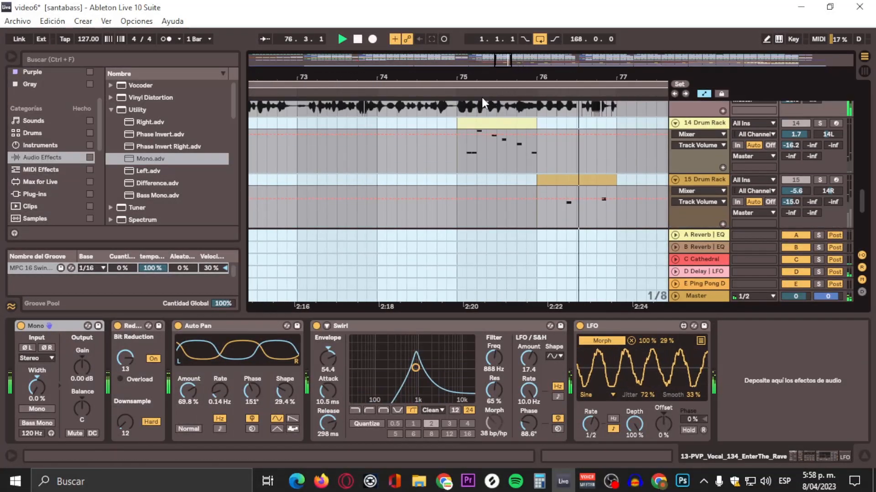
pyautogui.click(820, 122)
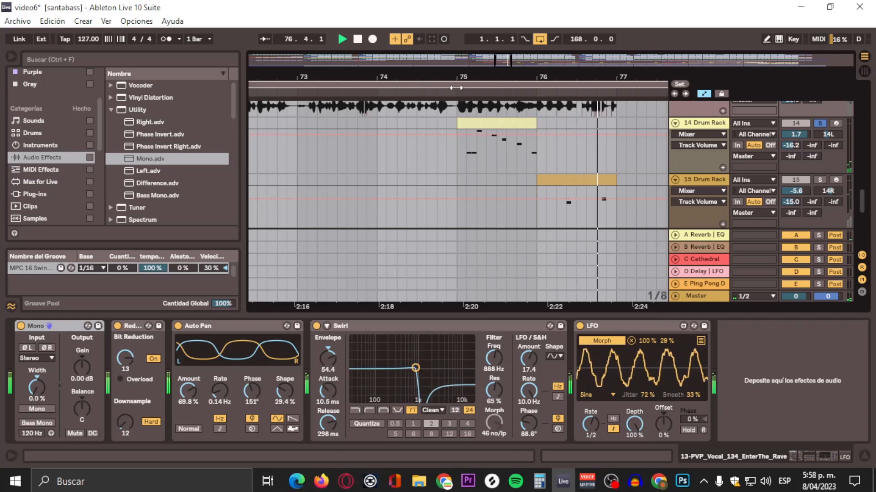
pyautogui.click(456, 89)
pyautogui.moveTo(454, 73)
pyautogui.mouseDown()
pyautogui.moveTo(454, 27)
pyautogui.moveTo(454, 61)
pyautogui.mouseUp()
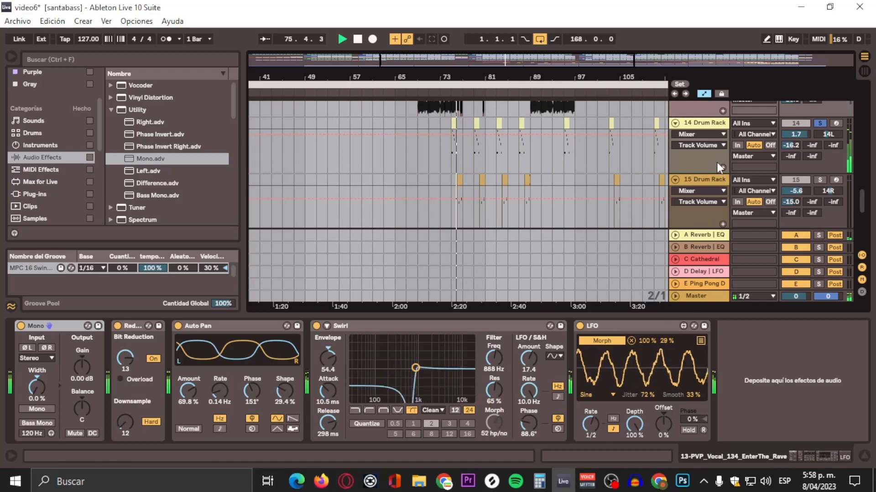
pyautogui.click(708, 123)
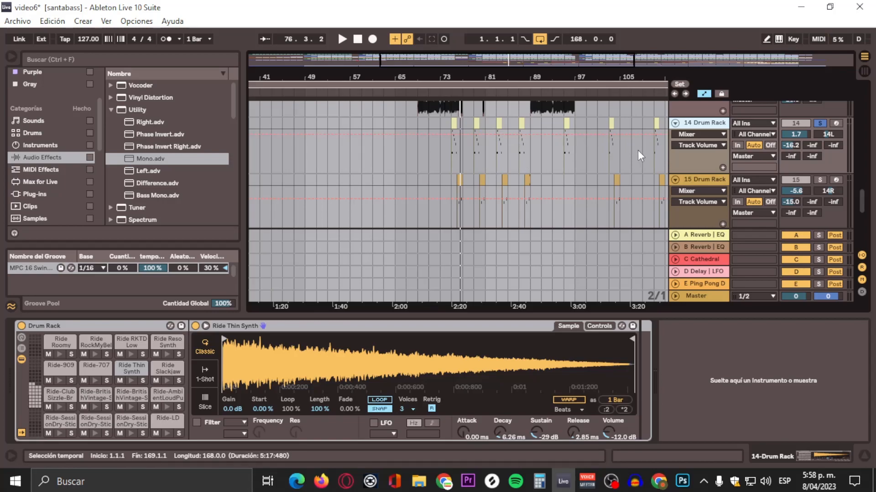
# Step: Solo the 15 Drum Rack track, open its Drum Rack, and set playback to start around bar 73
pyautogui.scroll(-2, 636, 151)
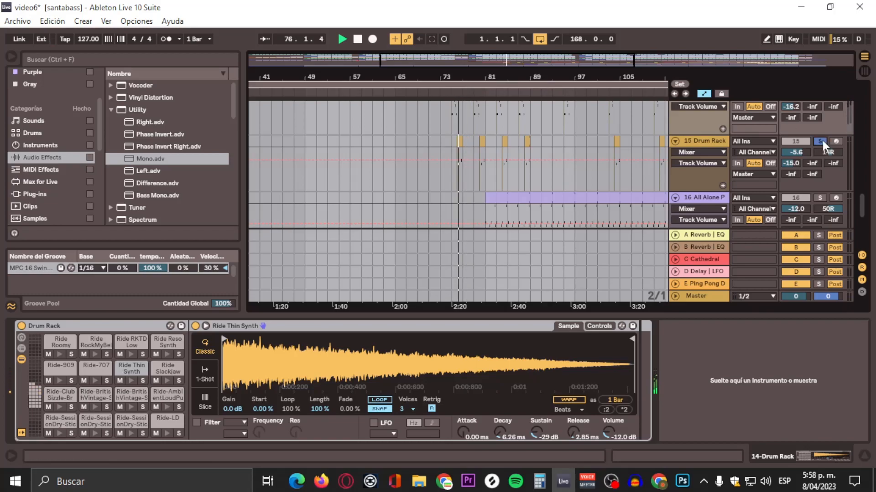
pyautogui.click(822, 140)
pyautogui.press('space')
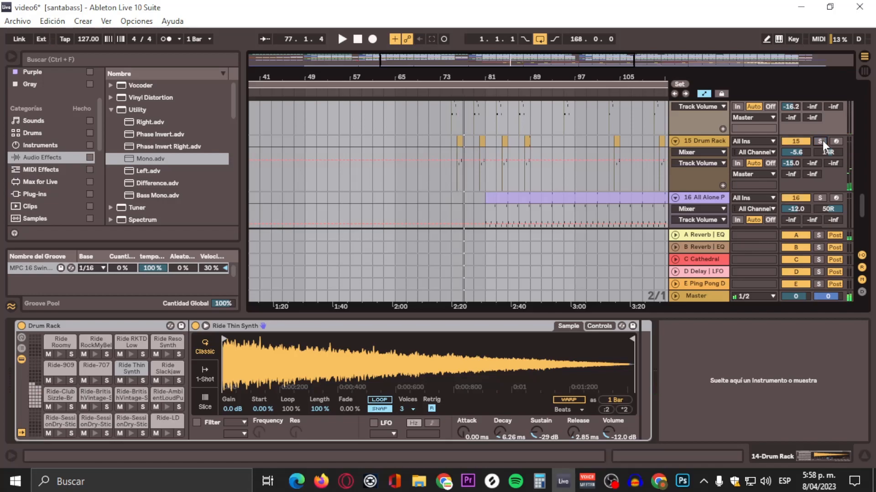
pyautogui.click(704, 139)
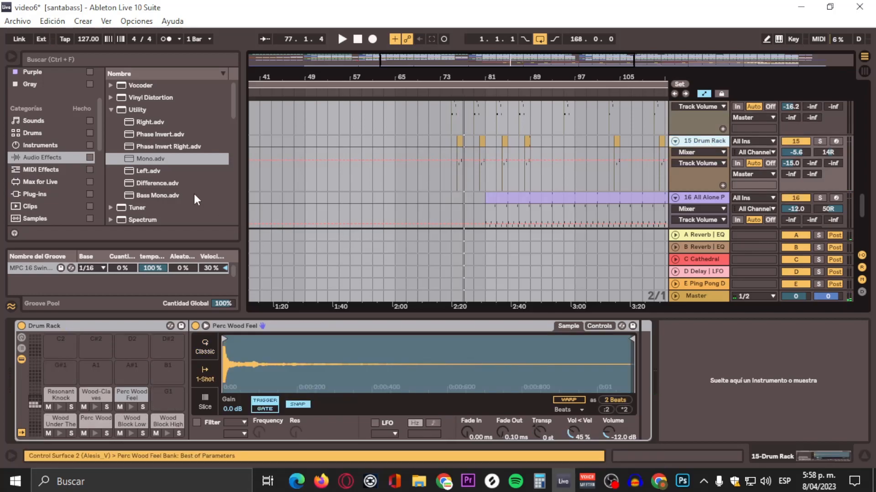
pyautogui.click(455, 90)
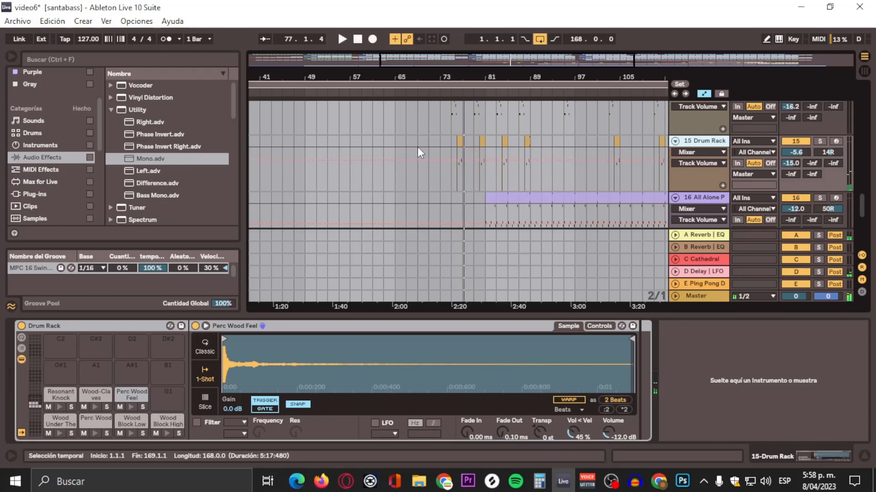
pyautogui.click(454, 94)
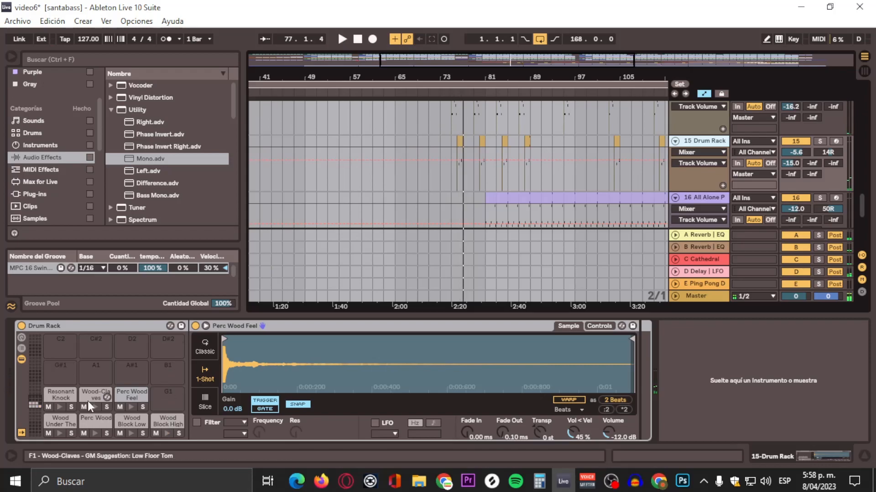
# Step: Solo the 16 All Alone Pad track and play from around bar 81
pyautogui.click(151, 158)
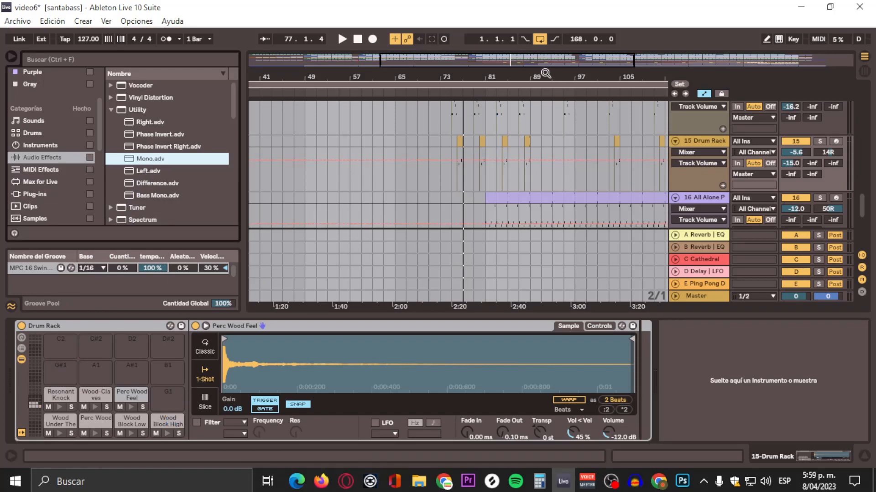
pyautogui.moveTo(542, 73); pyautogui.dragTo(434, 68)
pyautogui.scroll(-3, 475, 182)
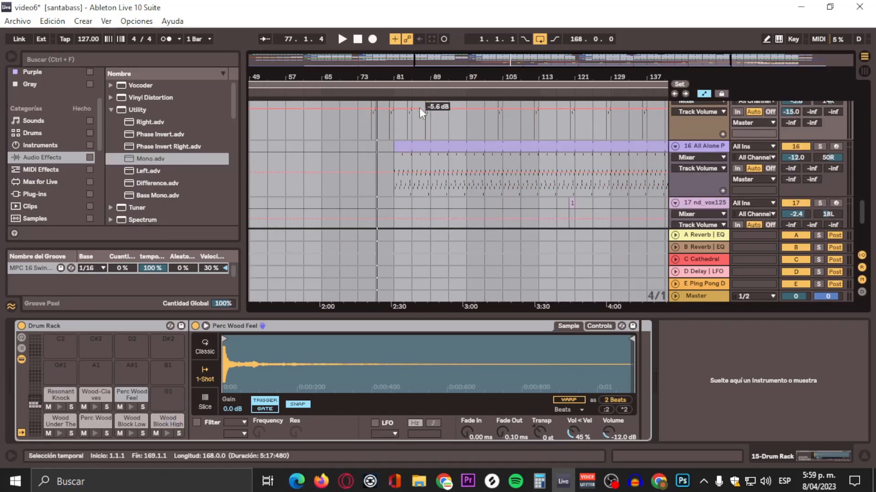
pyautogui.click(391, 93)
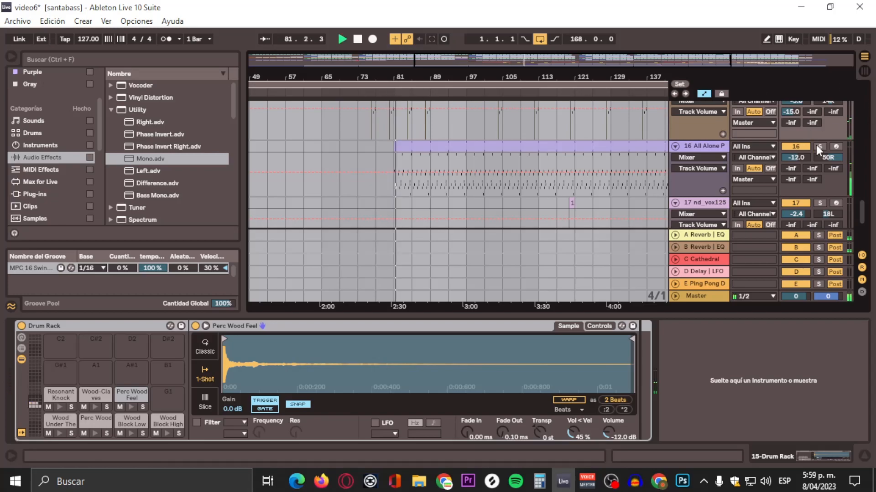
pyautogui.click(817, 146)
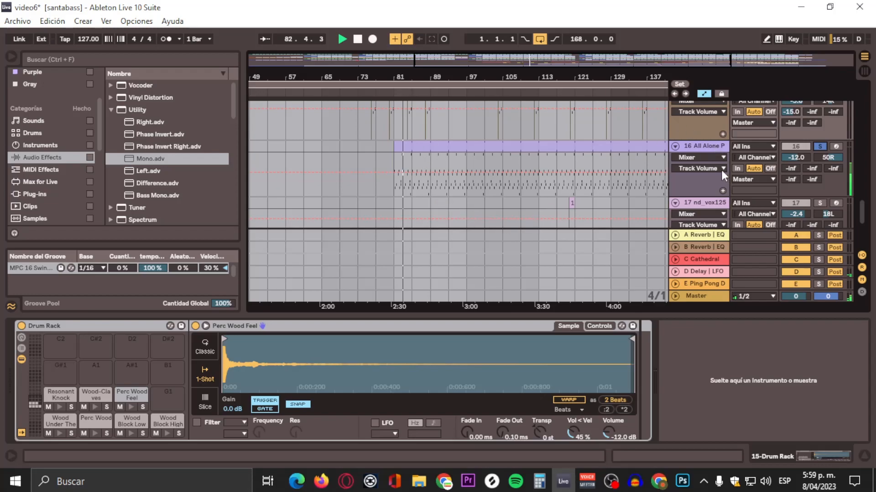
# Step: Set the 16 All Alone Pad track's pan to 32R and append the Mono utility preset to its device chain
pyautogui.click(699, 146)
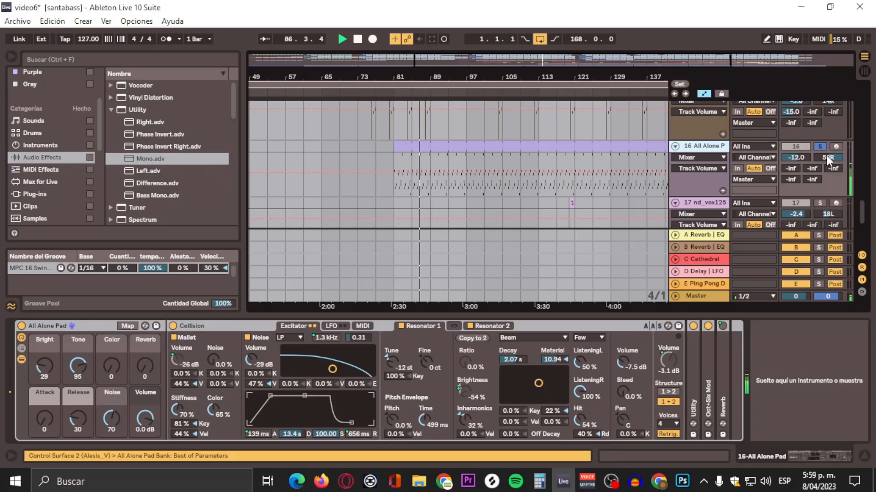
pyautogui.moveTo(827, 157); pyautogui.dragTo(827, 165)
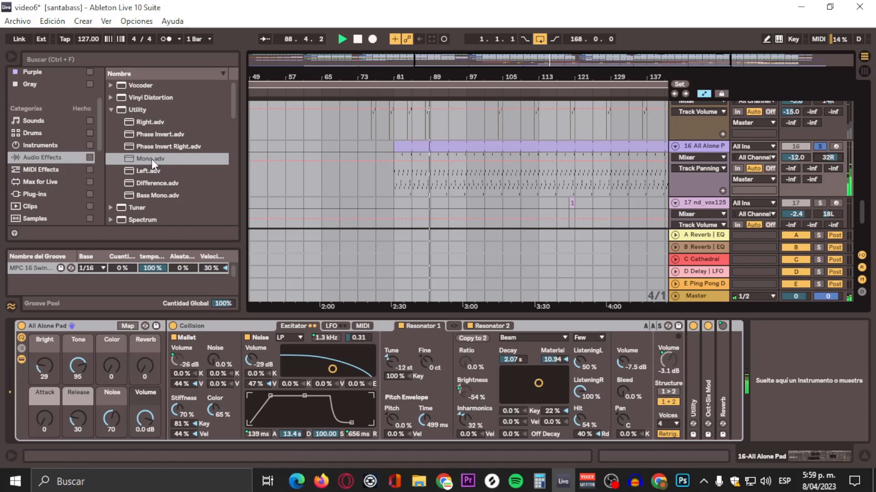
pyautogui.moveTo(151, 159); pyautogui.dragTo(782, 363)
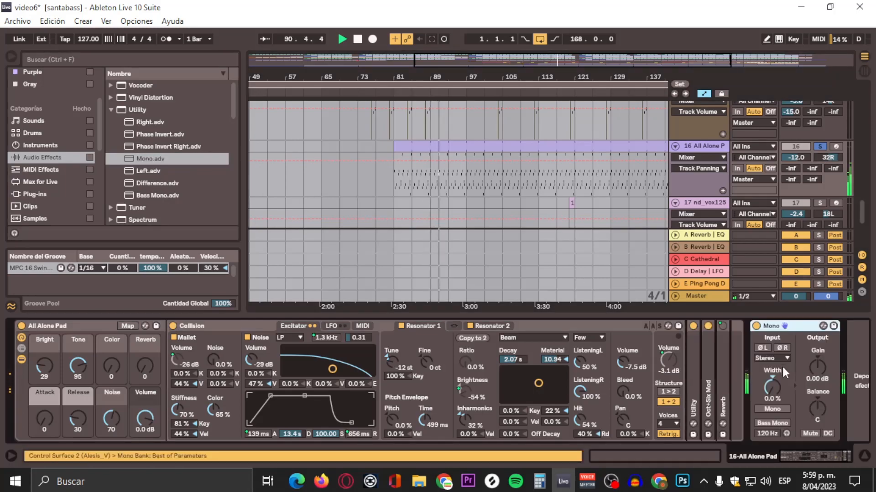
# Step: Solo the 17 nd_vox125 track and locate its short clip around bar 119
pyautogui.click(716, 150)
pyautogui.hotkey('ctrl', 'a')
pyautogui.scroll(-1, 716, 150)
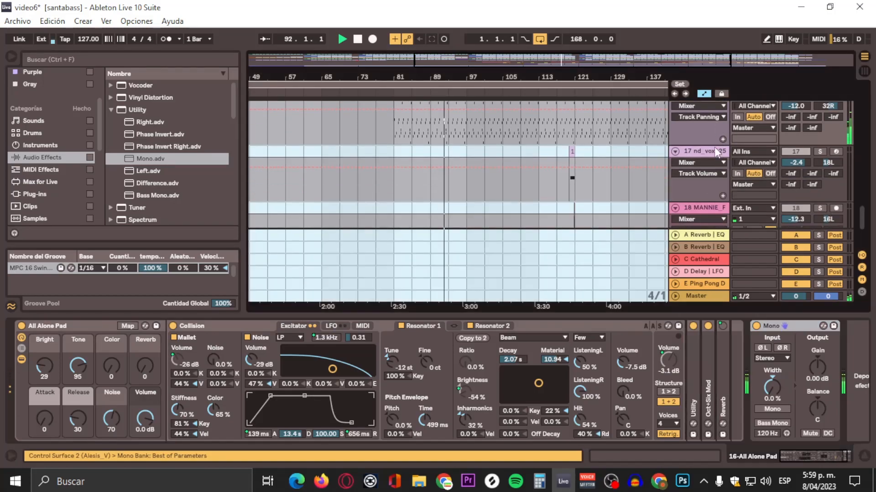
pyautogui.moveTo(541, 77); pyautogui.dragTo(518, 51)
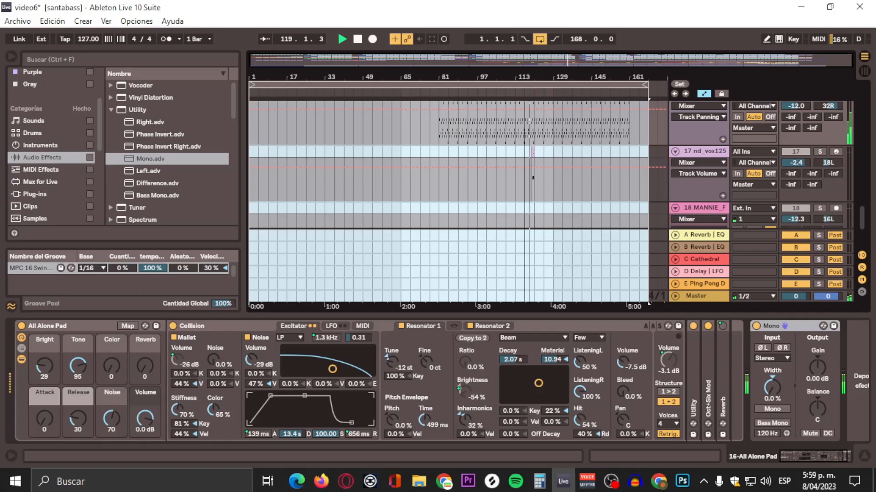
pyautogui.moveTo(526, 78); pyautogui.dragTo(527, 145)
pyautogui.click(819, 152)
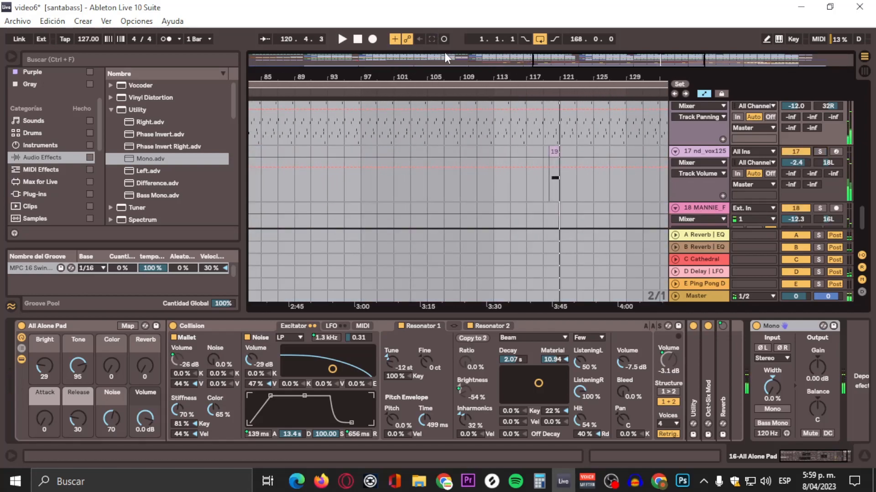
# Step: Solo the 18 MANNIE_F track and play from just before its clip around bar 121
pyautogui.moveTo(454, 68); pyautogui.dragTo(455, 22)
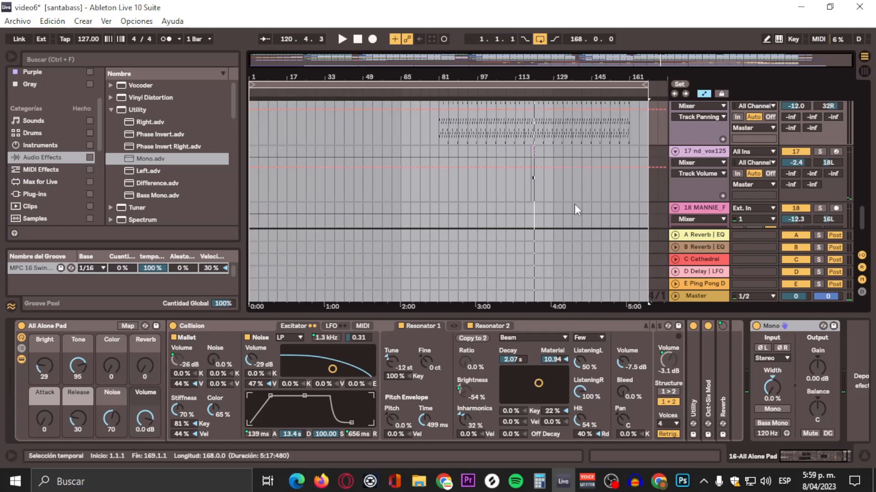
pyautogui.scroll(-3, 574, 206)
pyautogui.press('Delete')
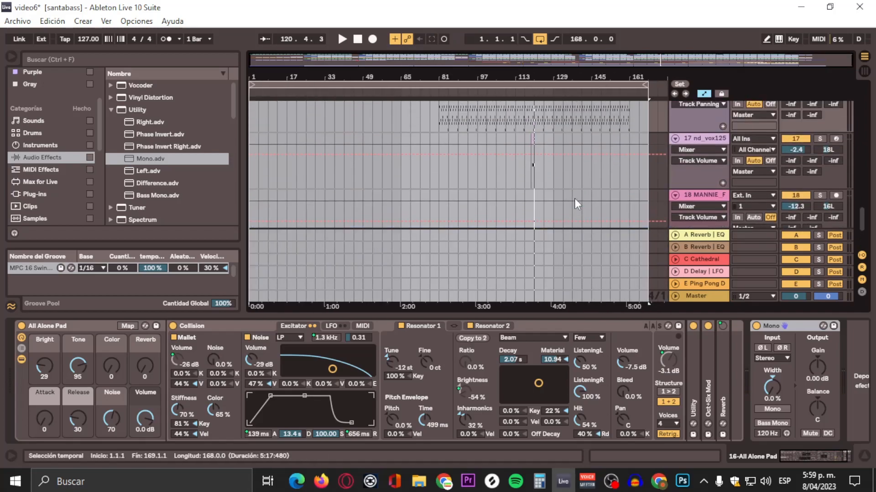
pyautogui.moveTo(534, 76); pyautogui.dragTo(533, 140)
pyautogui.click(550, 98)
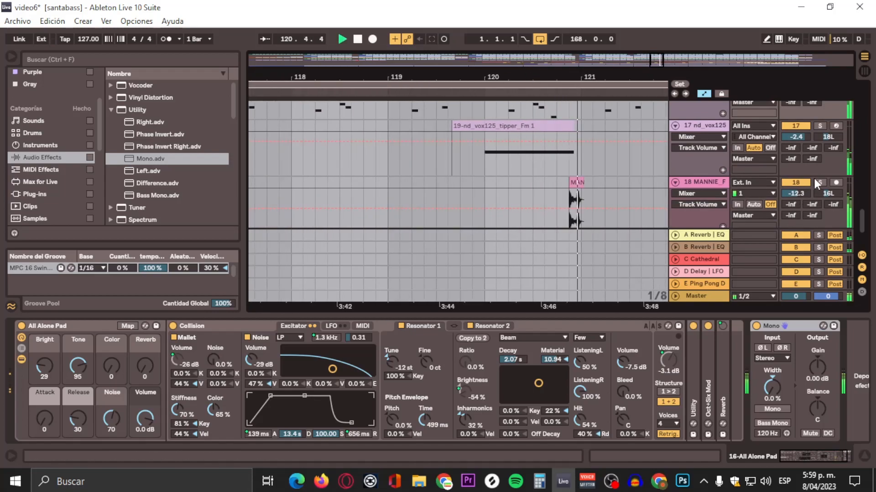
pyautogui.click(822, 182)
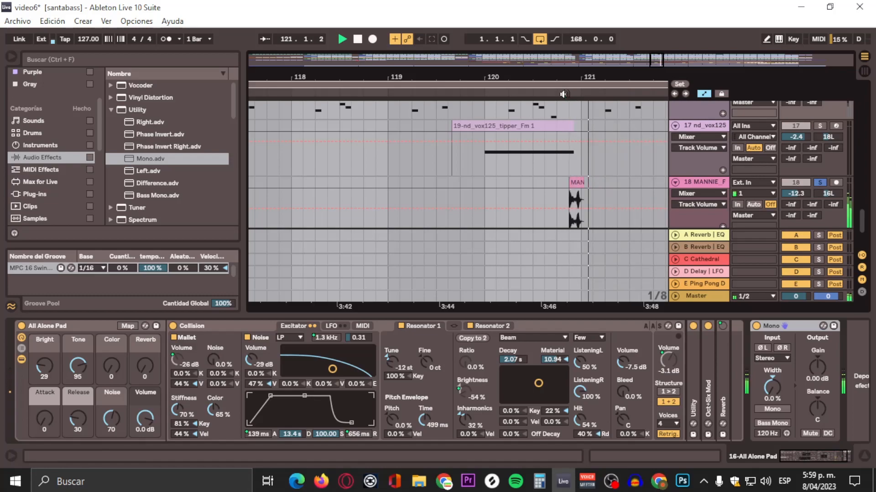
pyautogui.press('space')
# Step: Play the song from the beginning with the kick track soloed
pyautogui.moveTo(550, 72); pyautogui.dragTo(550, 27)
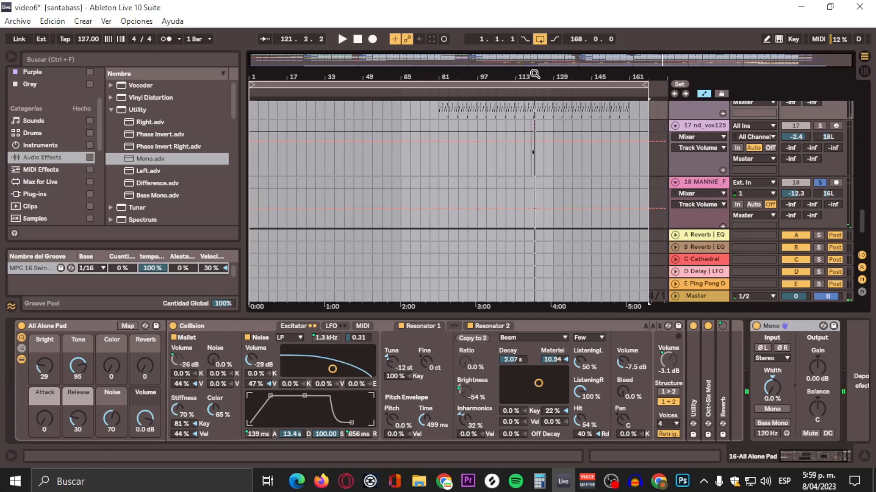
pyautogui.scroll(8, 440, 200)
pyautogui.scroll(7, 444, 185)
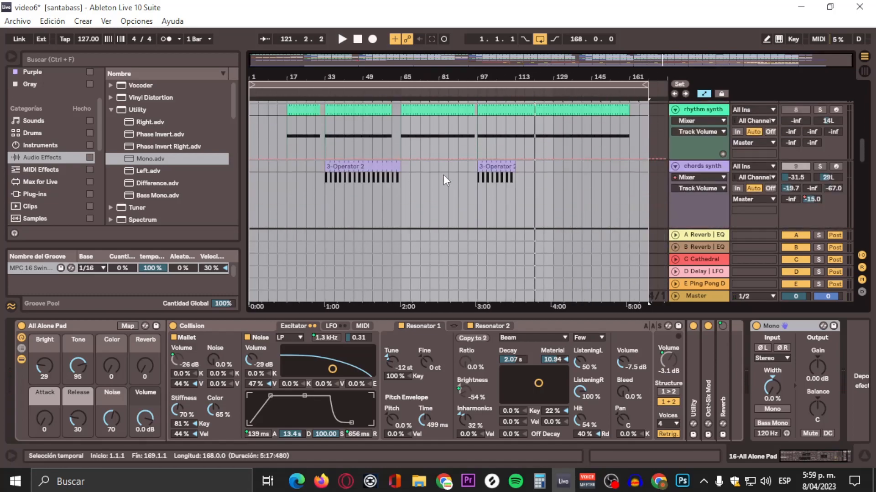
pyautogui.scroll(3, 445, 180)
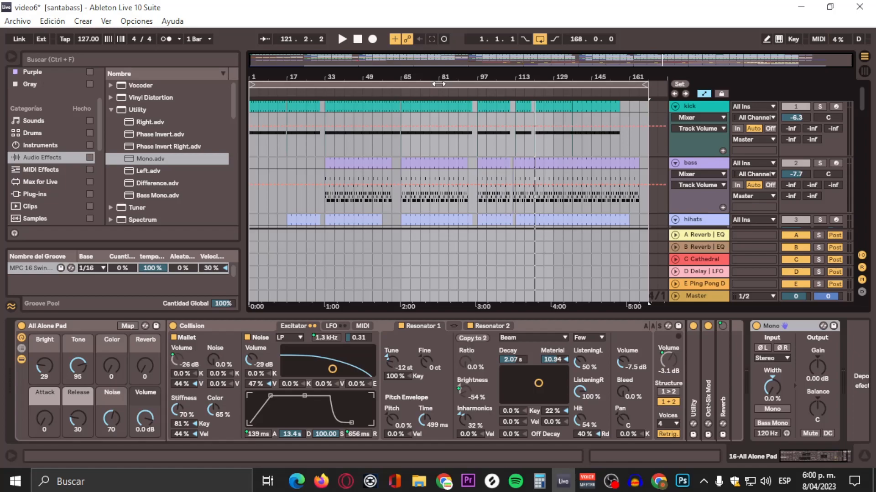
pyautogui.press('space')
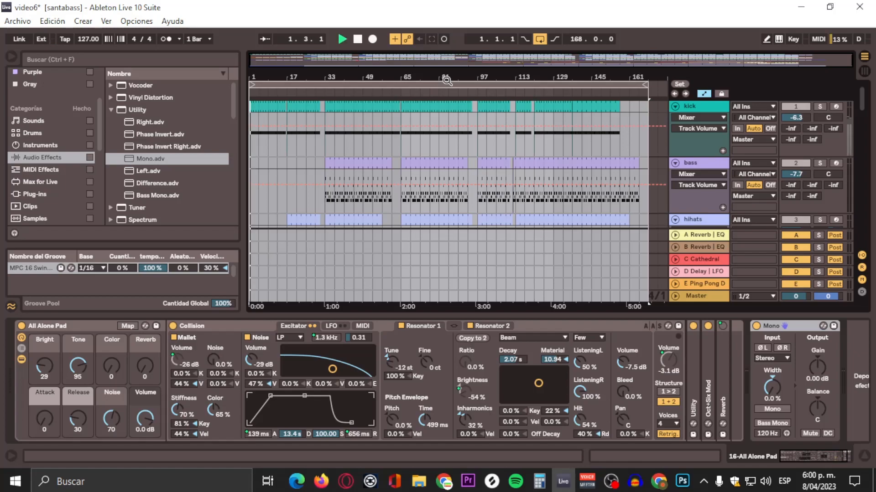
pyautogui.click(802, 109)
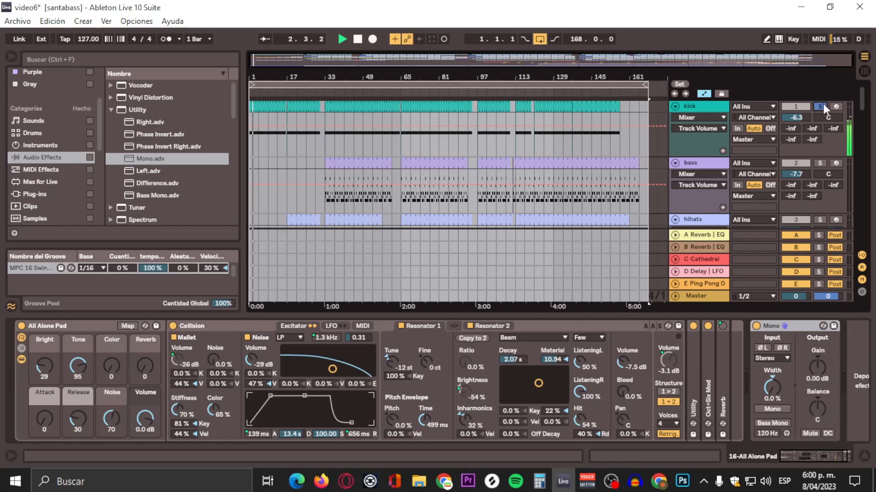
pyautogui.scroll(-3, 486, 142)
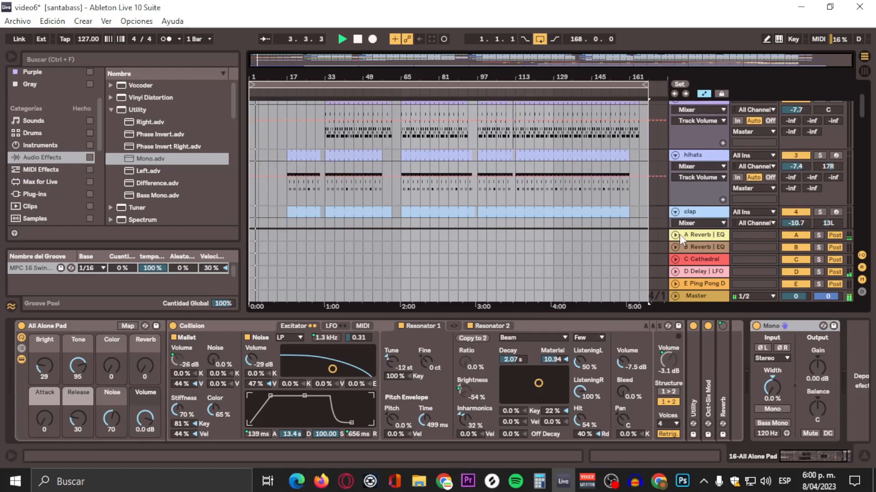
pyautogui.click(820, 461)
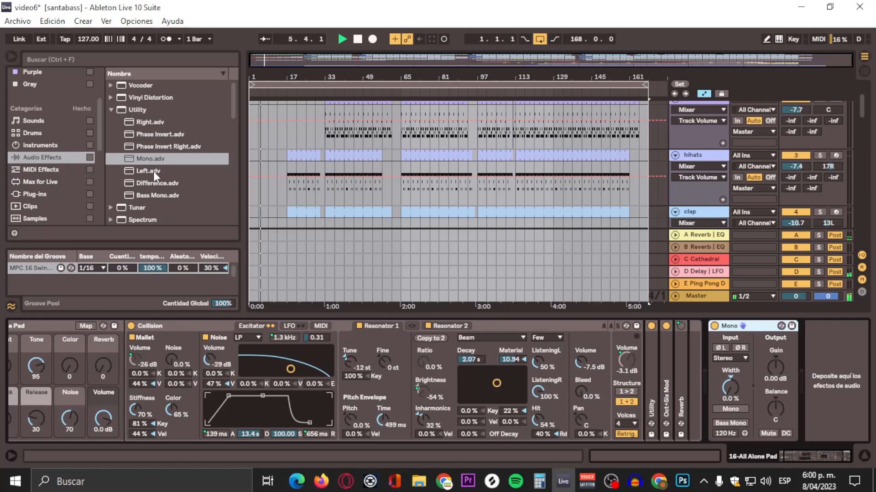
pyautogui.scroll(3, 56, 144)
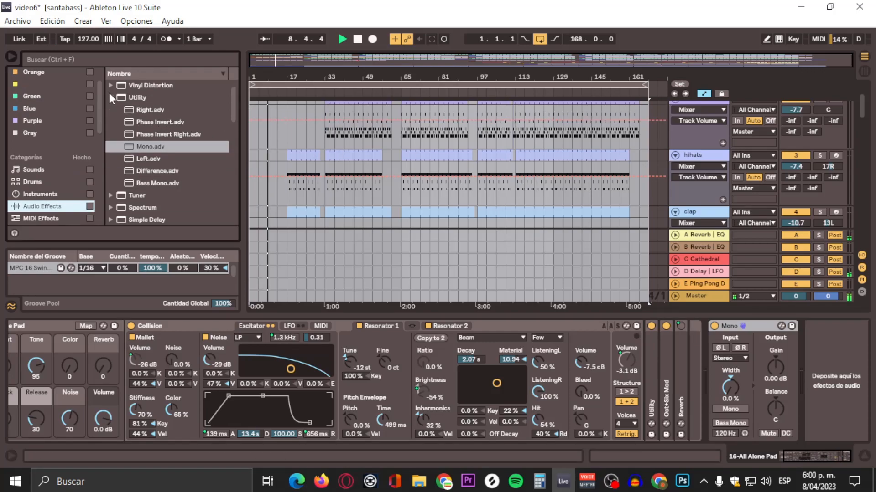
# Step: Add an EQ Eight to the kick track's device chain after Bass Mono
pyautogui.click(111, 109)
pyautogui.scroll(-4, 144, 155)
pyautogui.scroll(-2, 155, 188)
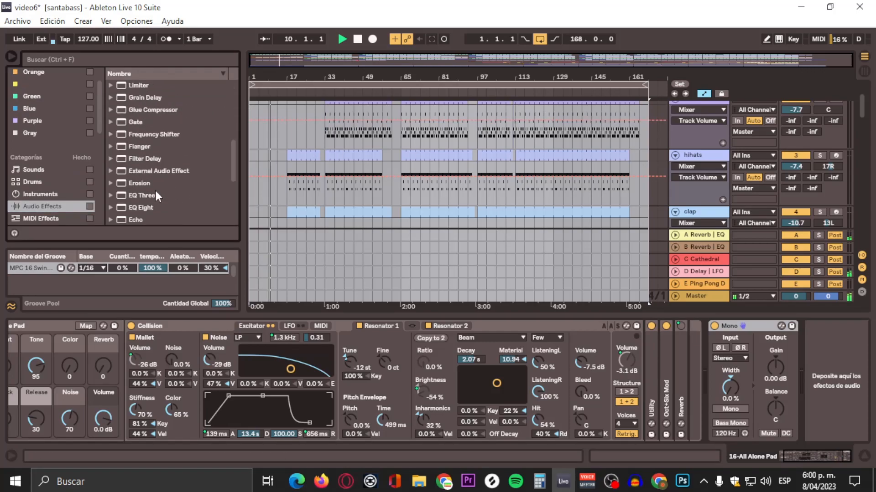
pyautogui.click(110, 209)
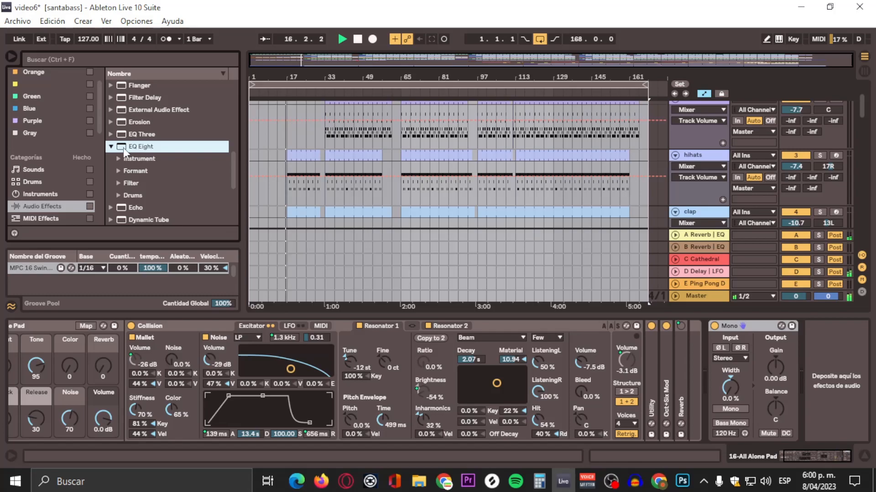
pyautogui.moveTo(123, 147); pyautogui.dragTo(154, 143)
pyautogui.scroll(2, 412, 161)
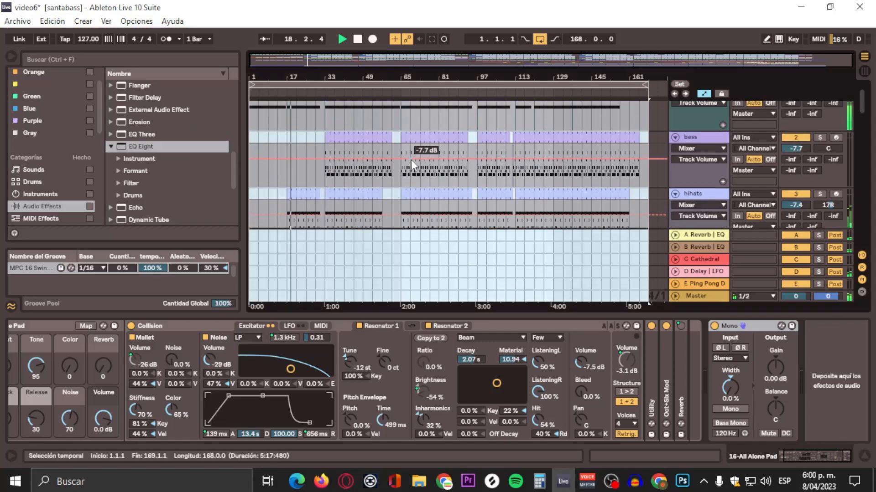
pyautogui.scroll(2, 411, 160)
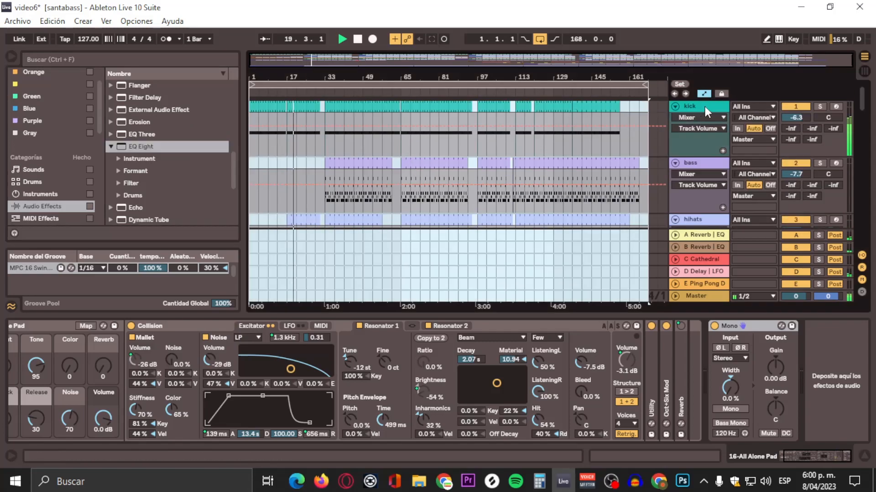
pyautogui.click(714, 106)
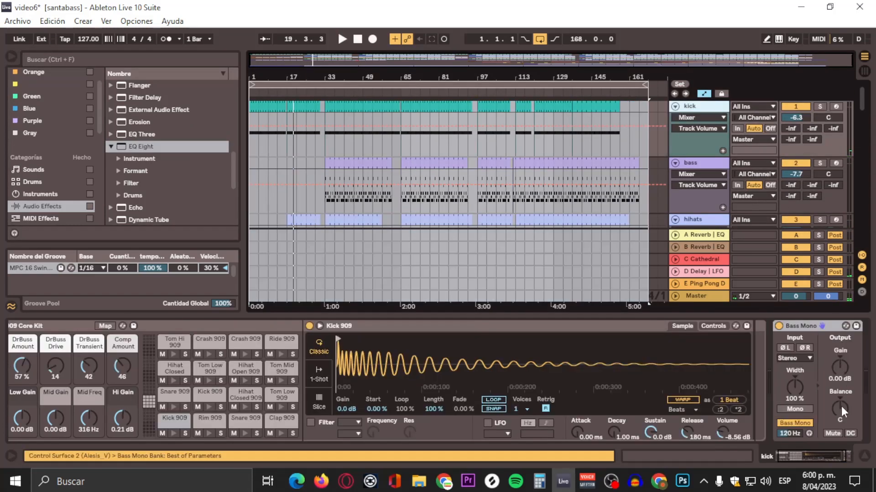
pyautogui.moveTo(803, 455); pyautogui.dragTo(874, 466)
pyautogui.moveTo(139, 146); pyautogui.dragTo(837, 360)
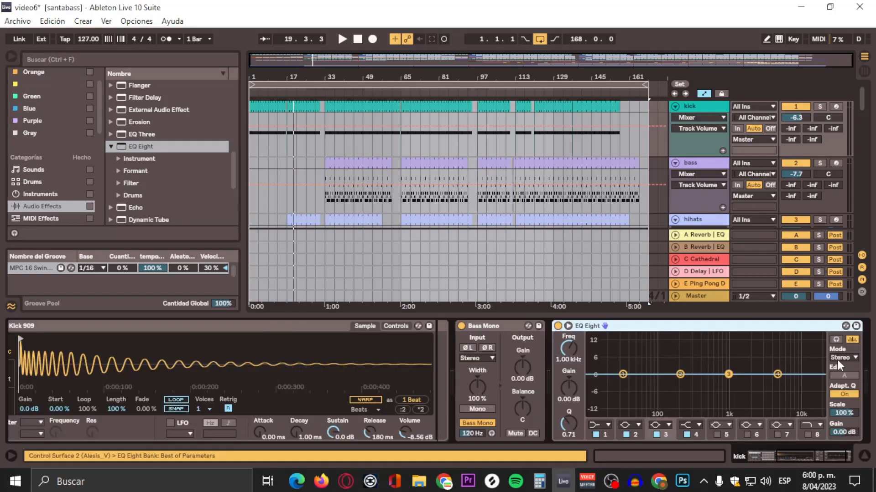
# Step: Play the song and switch band 1 of the kick's EQ Eight to a low-cut filter
pyautogui.press('space')
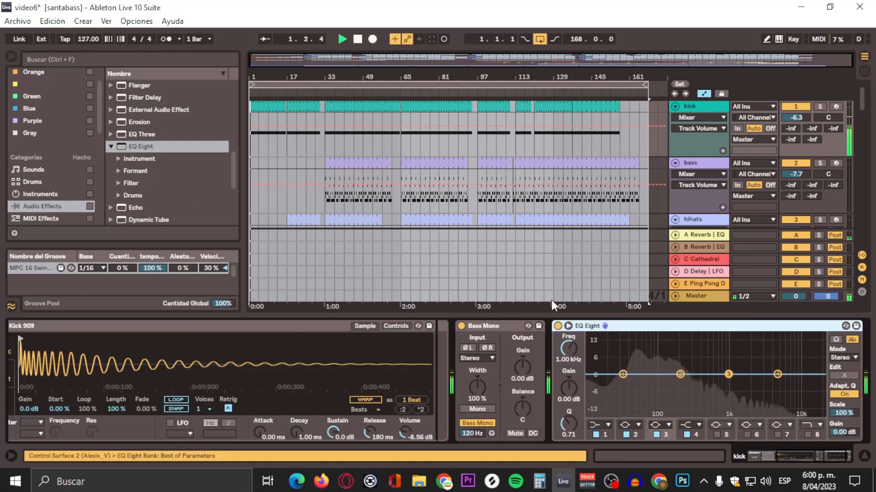
pyautogui.click(621, 375)
pyautogui.click(600, 425)
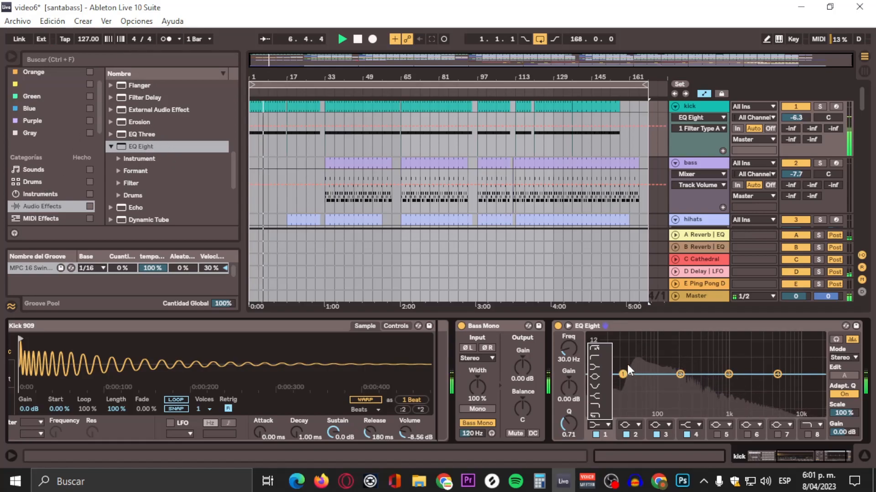
pyautogui.click(634, 324)
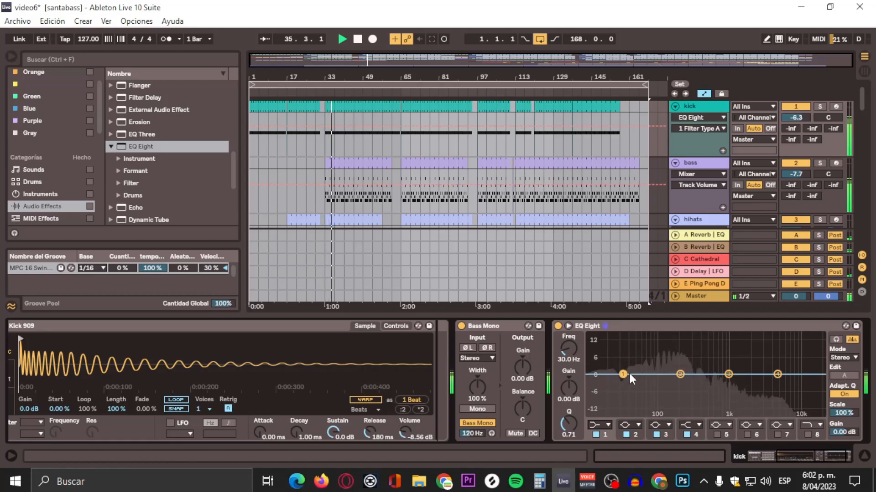
pyautogui.click(854, 481)
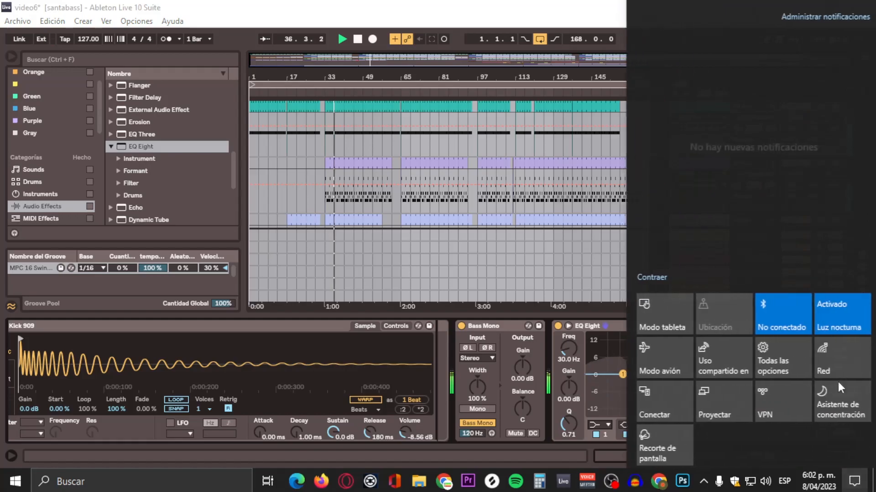
pyautogui.click(854, 475)
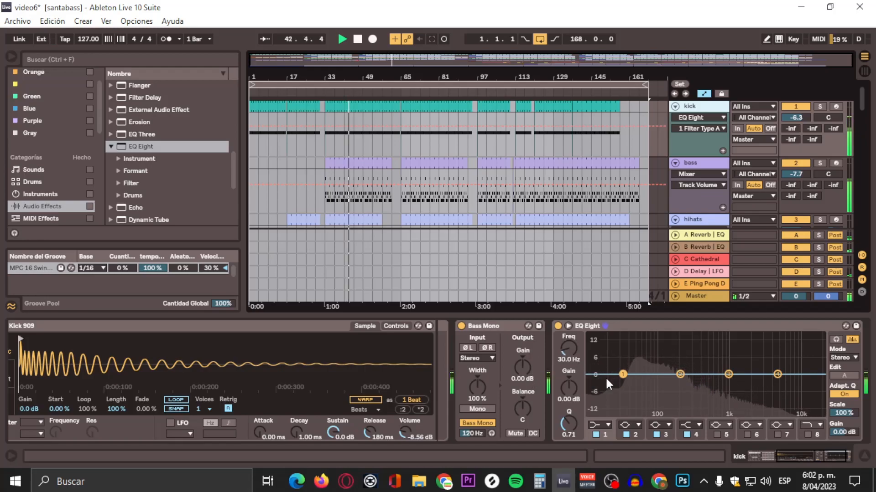
pyautogui.click(607, 426)
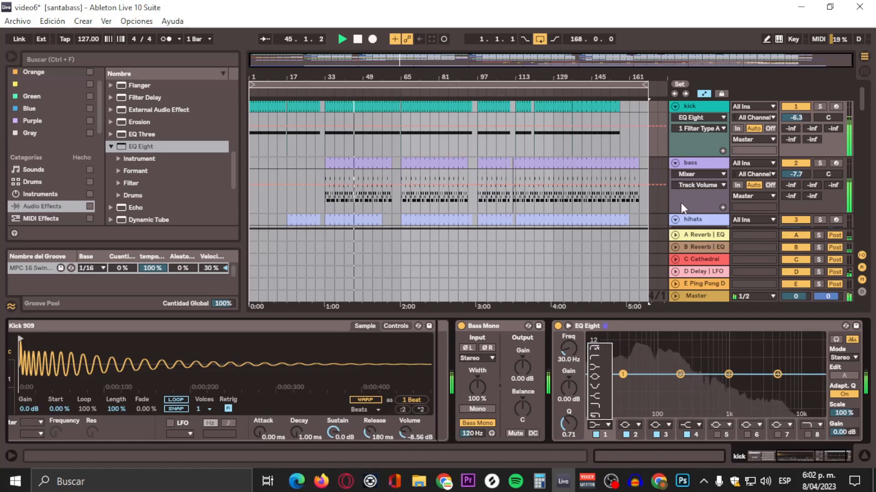
pyautogui.click(595, 348)
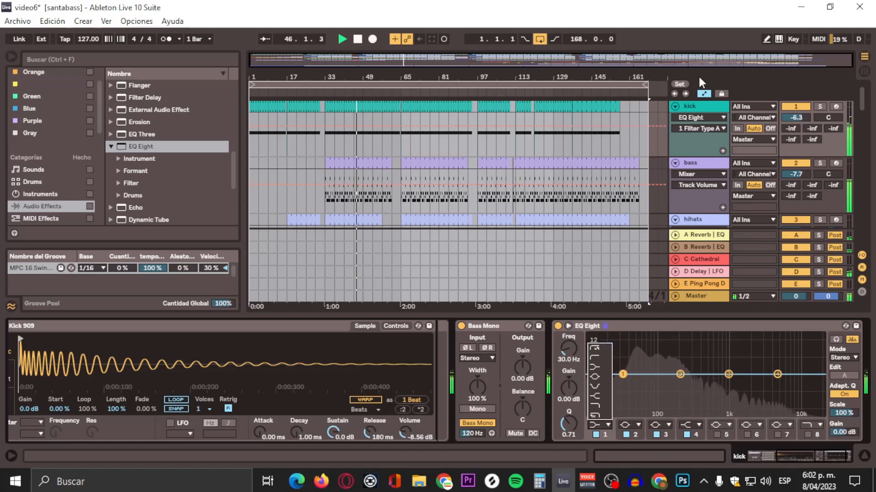
pyautogui.press('space')
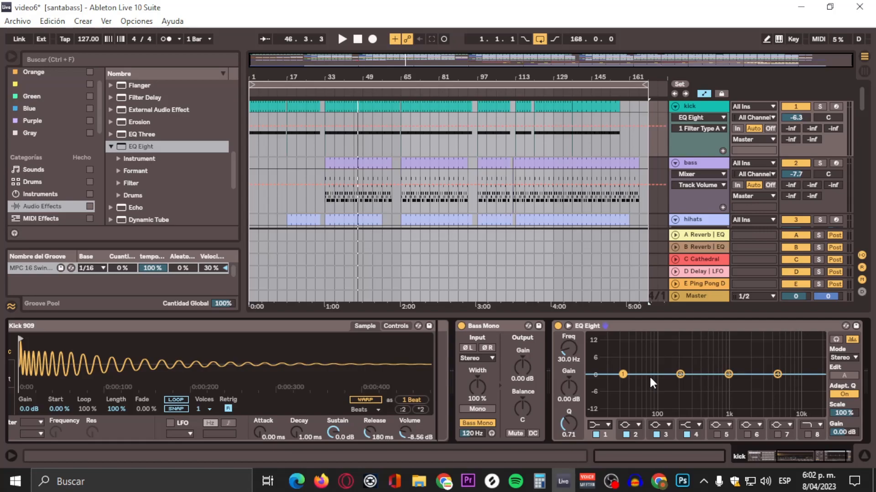
pyautogui.click(404, 93)
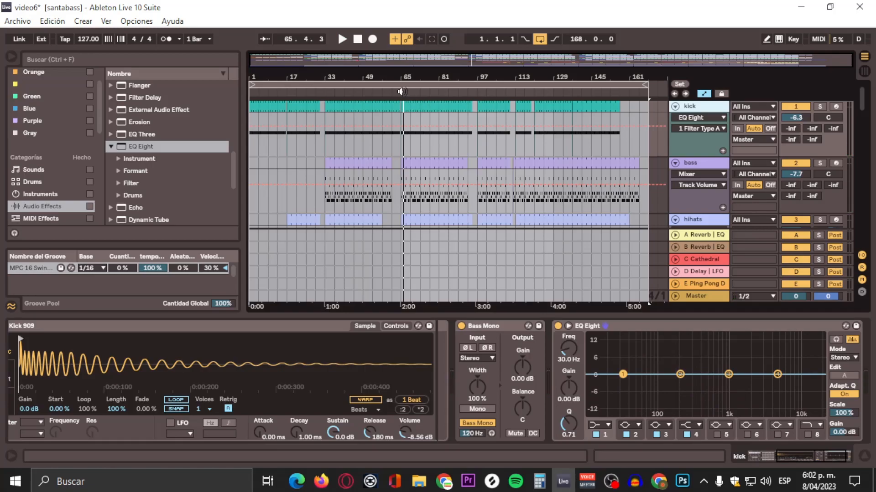
pyautogui.click(402, 92)
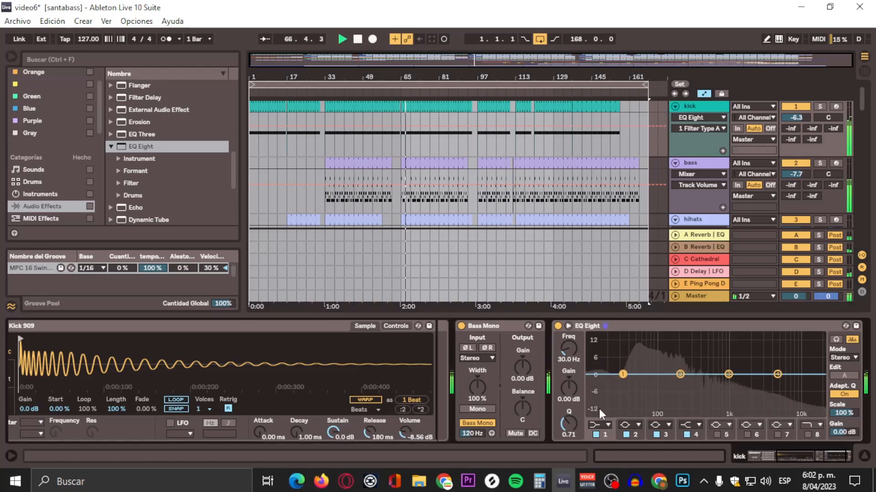
pyautogui.click(600, 423)
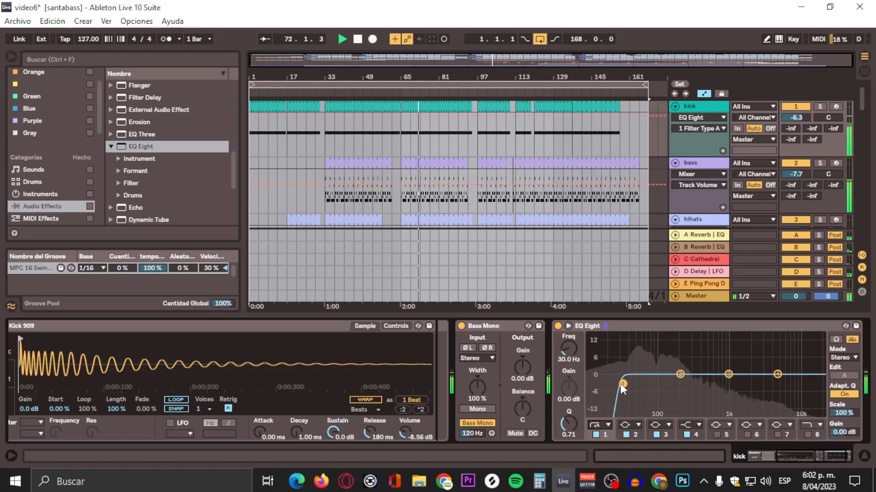
# Step: Set the kick EQ's low-cut frequency to 50 Hz
pyautogui.moveTo(623, 384); pyautogui.dragTo(638, 383)
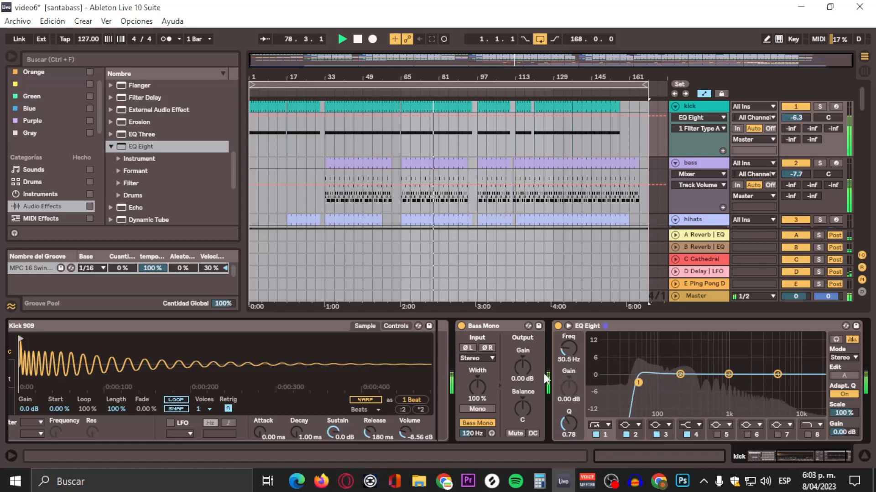
pyautogui.click(565, 357)
pyautogui.write('50')
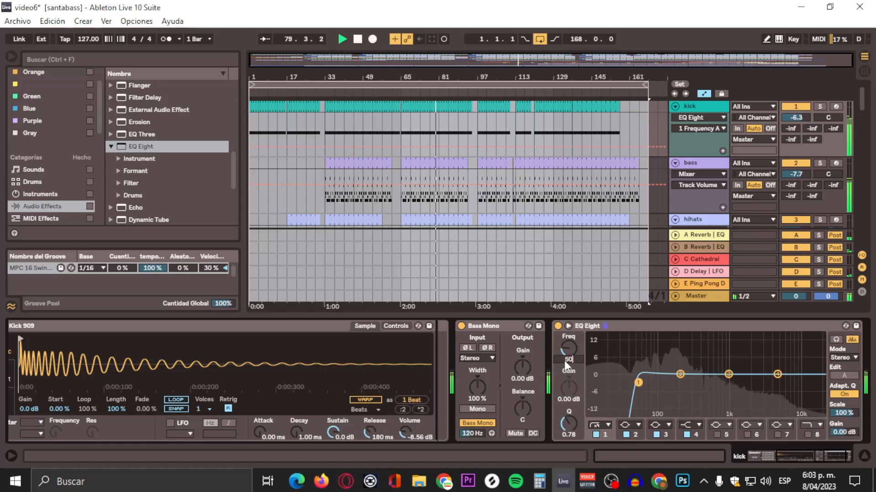
pyautogui.press('Return')
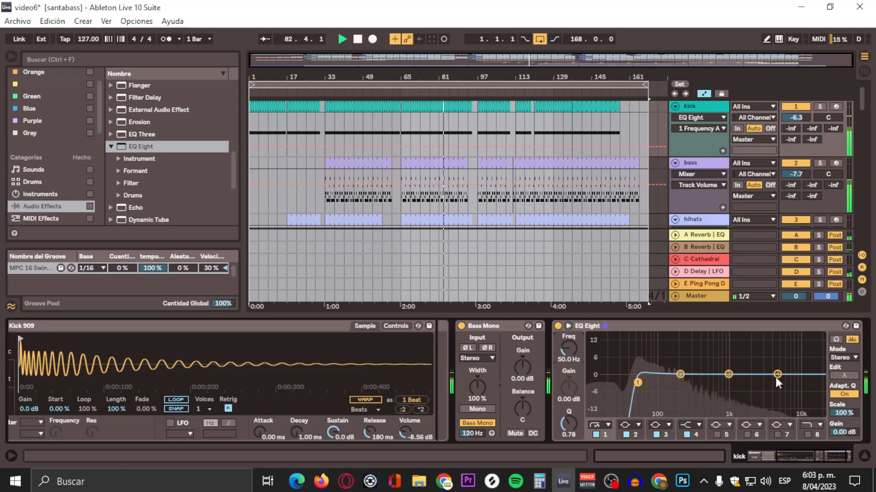
# Step: Shape the kick EQ: cut band 4 about 8.5 dB near 375 Hz, enable band 8 near 12.6 kHz, boost band 3 slightly near 77 Hz
pyautogui.moveTo(775, 376); pyautogui.dragTo(698, 396)
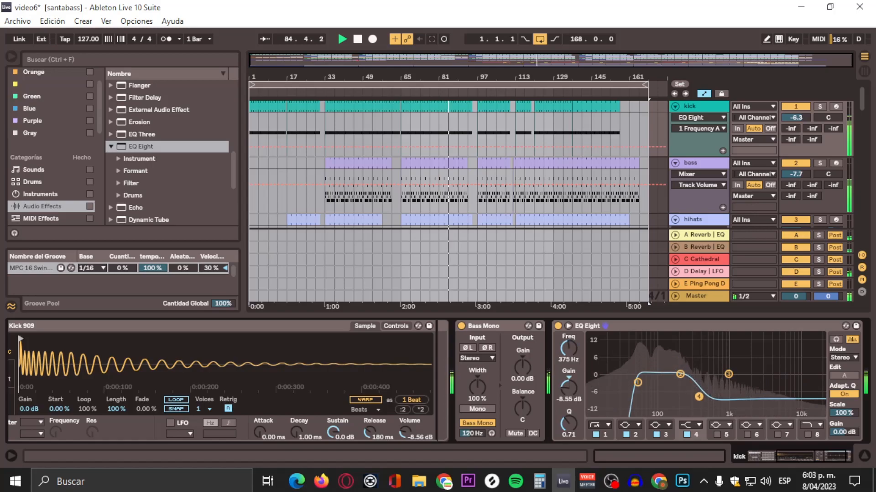
pyautogui.click(807, 434)
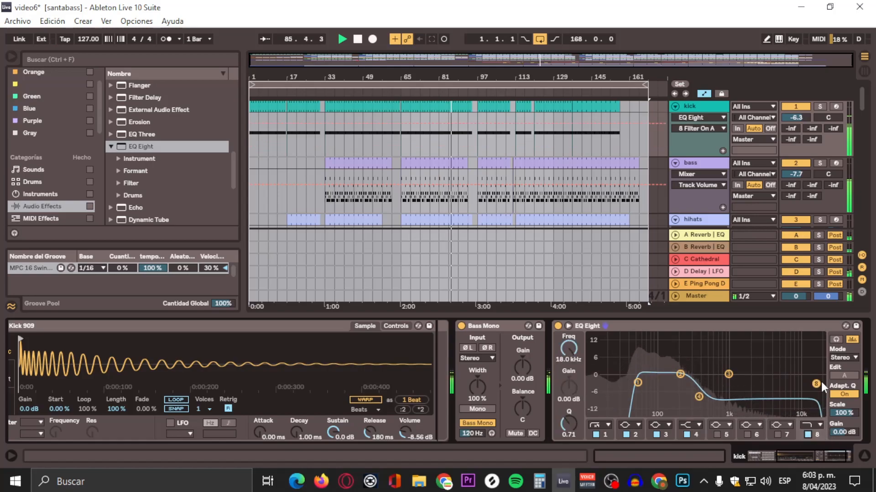
pyautogui.moveTo(820, 383); pyautogui.dragTo(805, 383)
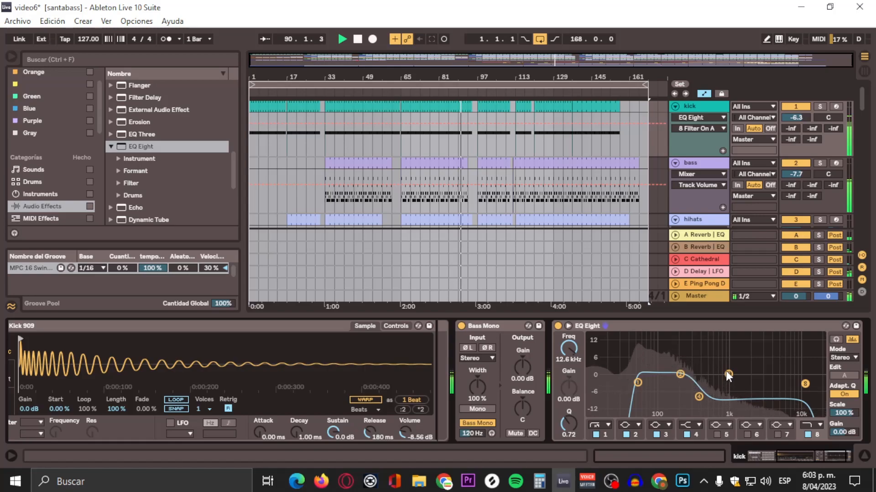
pyautogui.moveTo(729, 374); pyautogui.dragTo(651, 369)
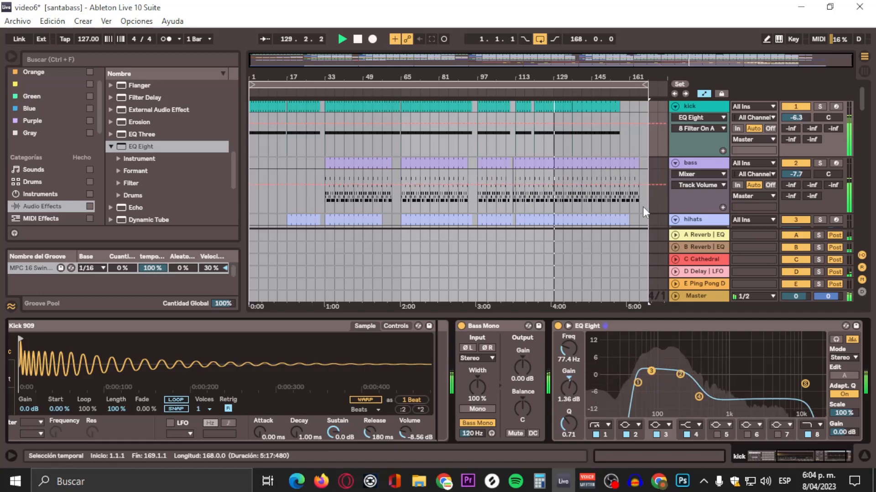
# Step: Select the bass track and add an EQ Eight to its device chain
pyautogui.hotkey('ctrl', 'a')
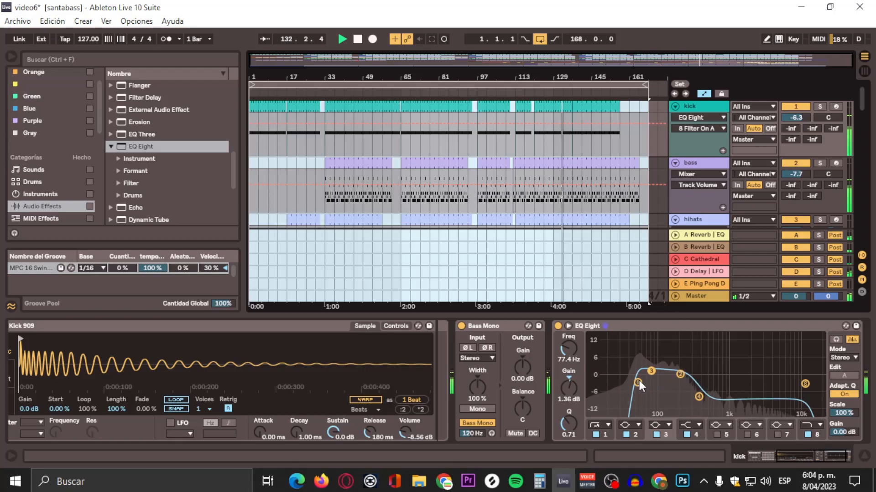
pyautogui.click(704, 163)
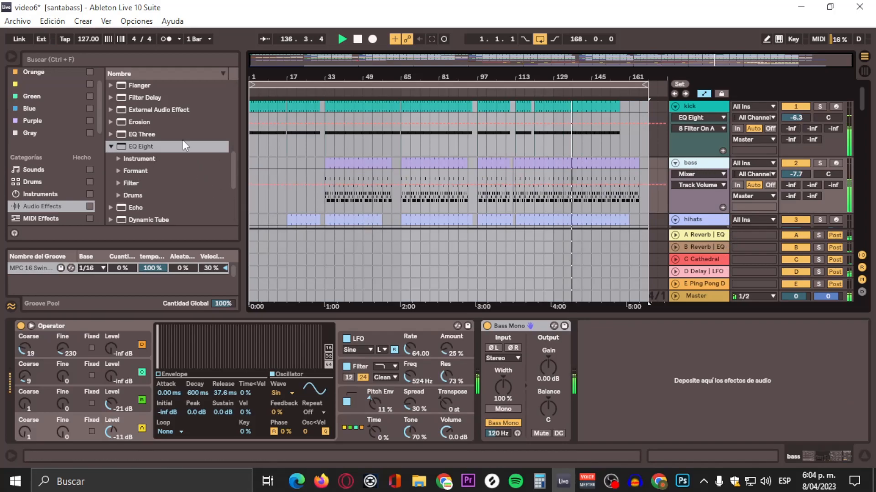
pyautogui.click(122, 146)
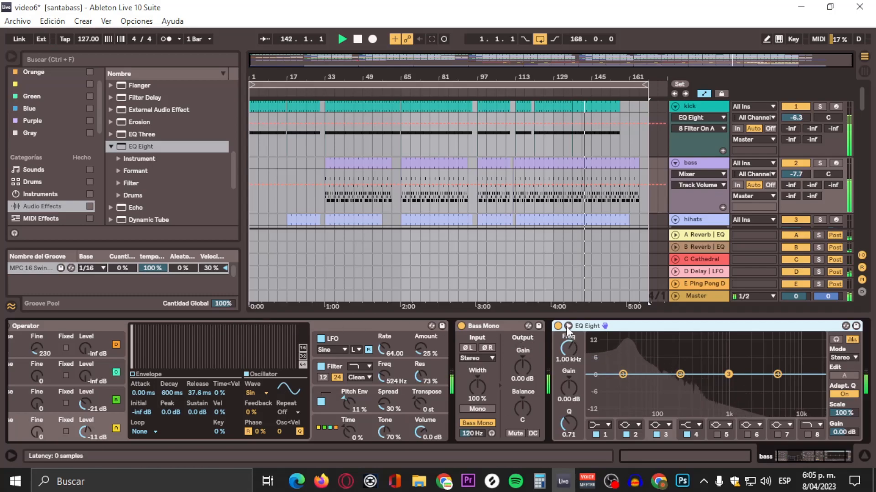
# Step: Group the bass track's Operator into an Instrument Rack
pyautogui.click(513, 327)
pyautogui.click(608, 328)
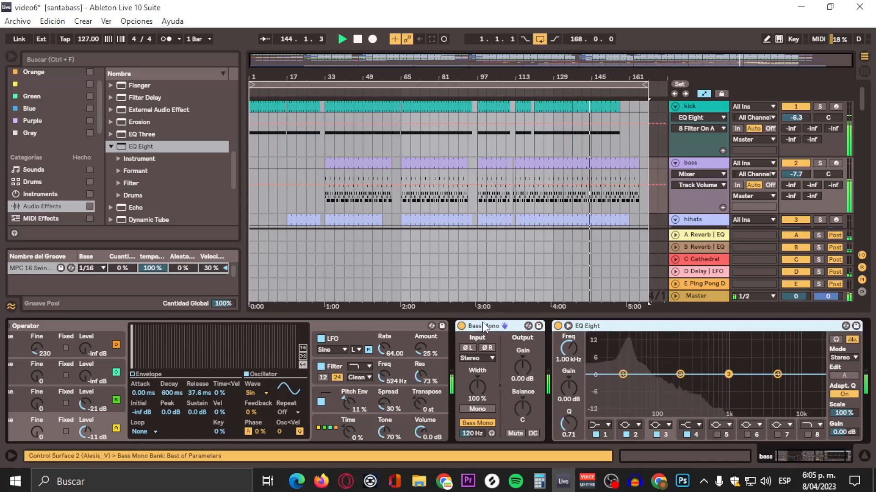
pyautogui.click(374, 325)
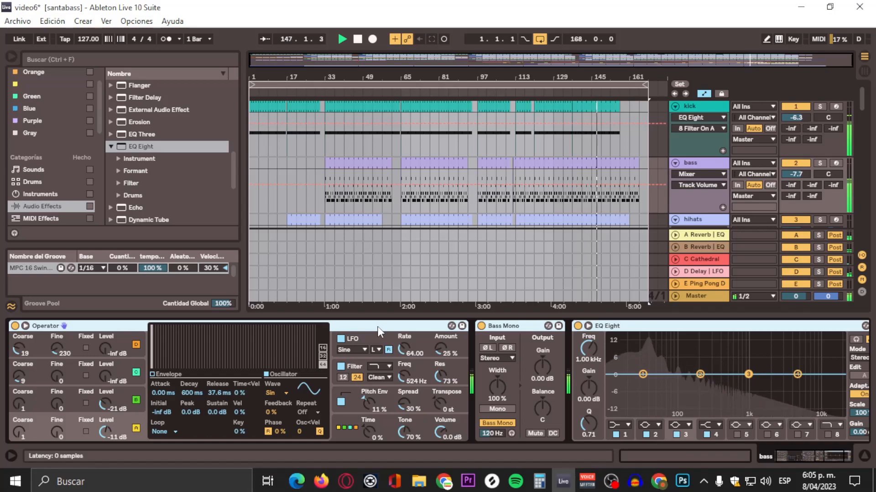
pyautogui.hotkey('ctrl', 'g')
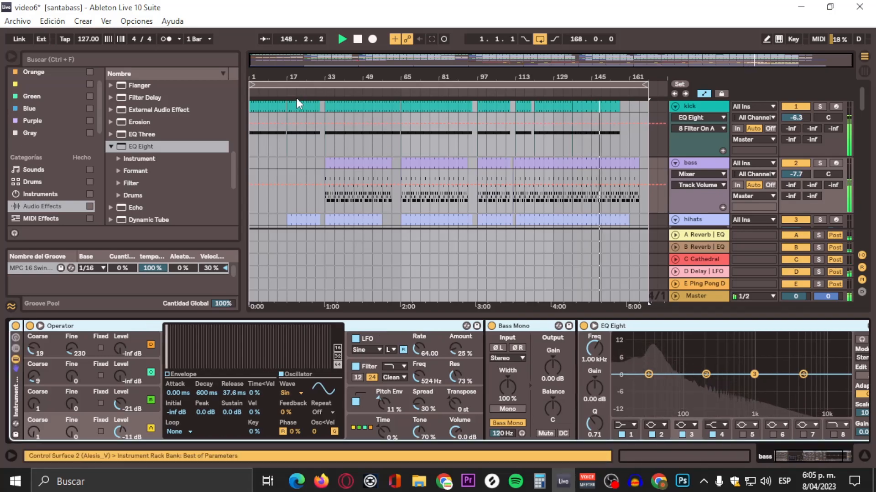
# Step: Show the rack's chain list and duplicate the Operator chain
pyautogui.click(16, 349)
pyautogui.rightClick(48, 354)
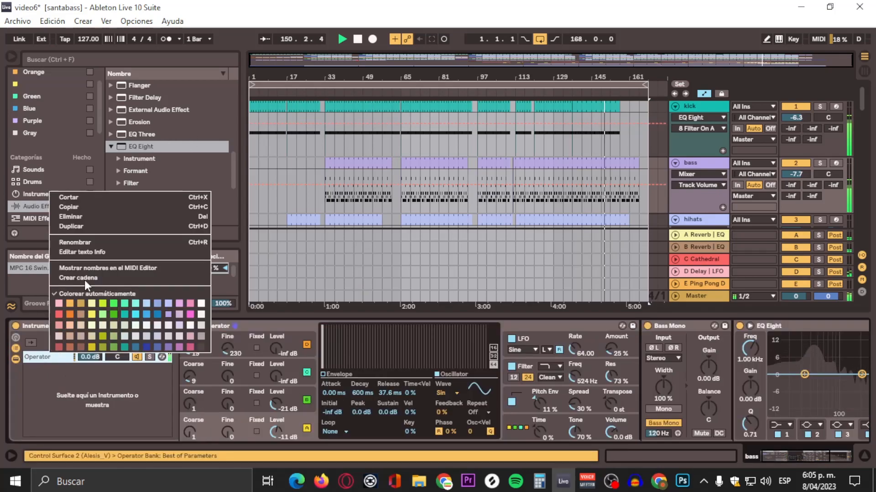
pyautogui.click(102, 226)
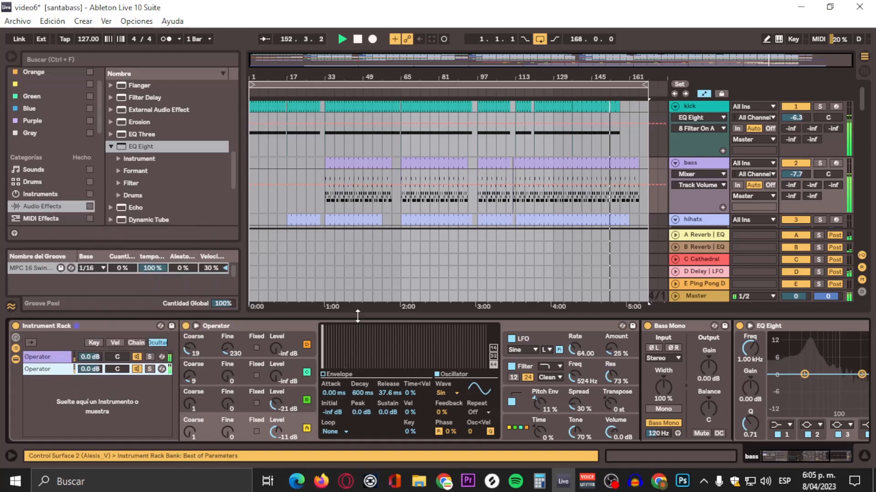
pyautogui.click(47, 363)
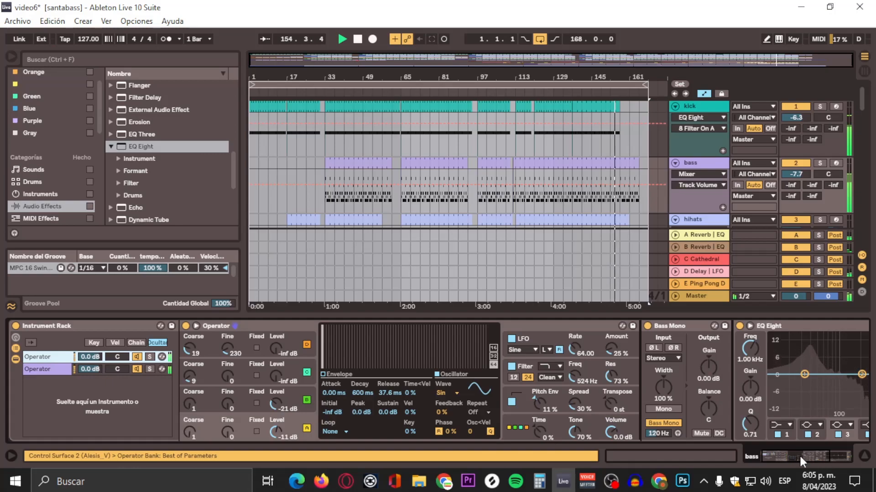
# Step: In the bass EQ Eight, turn band 1 into a high-pass filter and set its frequency to 50 Hz
pyautogui.moveTo(799, 454); pyautogui.dragTo(819, 456)
pyautogui.click(584, 374)
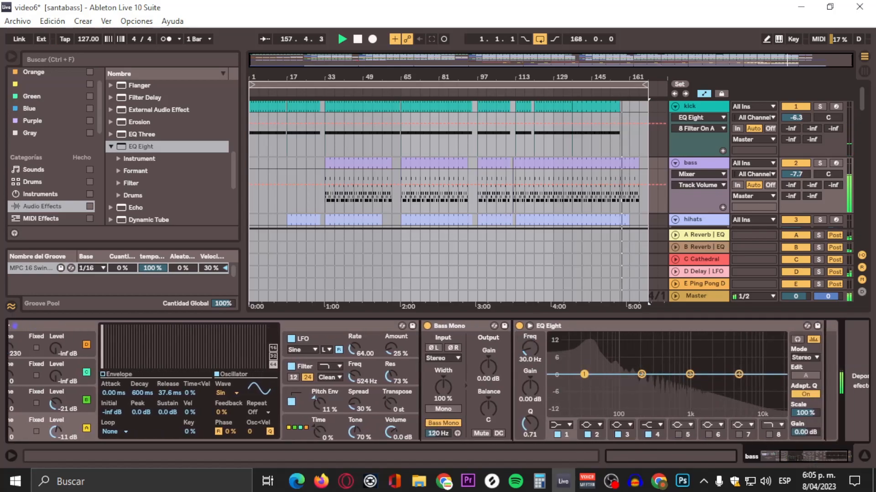
pyautogui.click(565, 425)
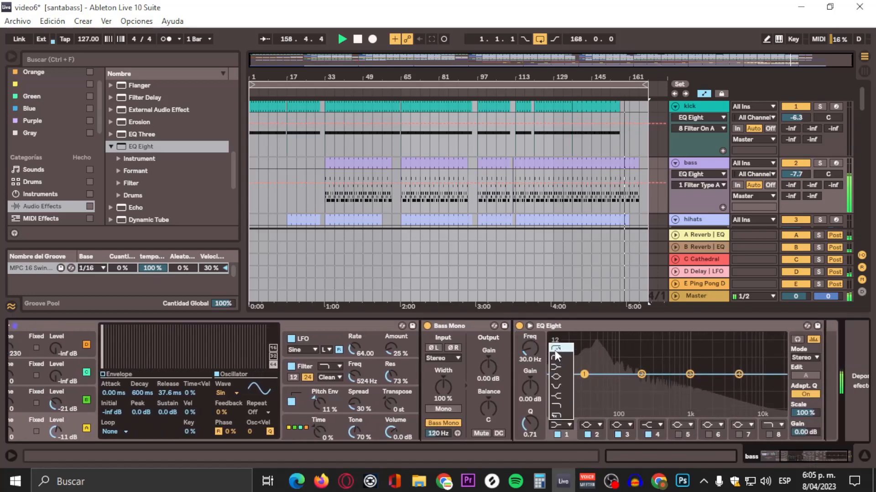
pyautogui.click(555, 349)
pyautogui.click(524, 360)
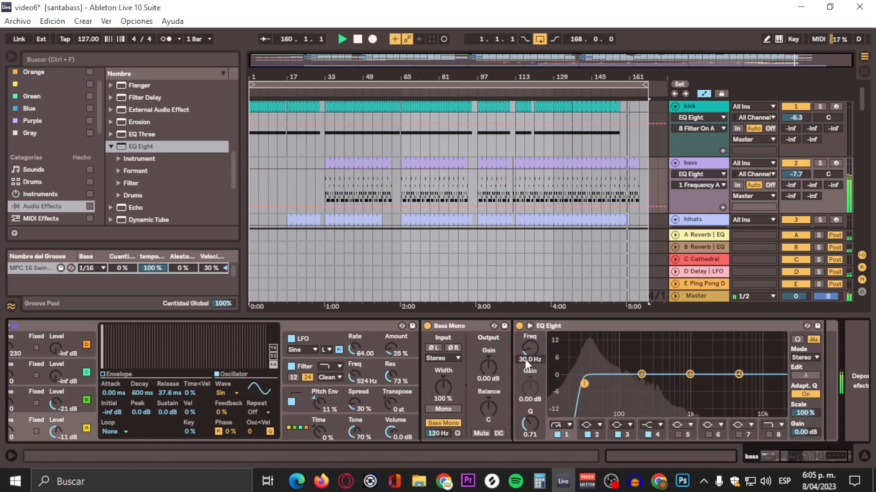
pyautogui.write('50')
pyautogui.press('Return')
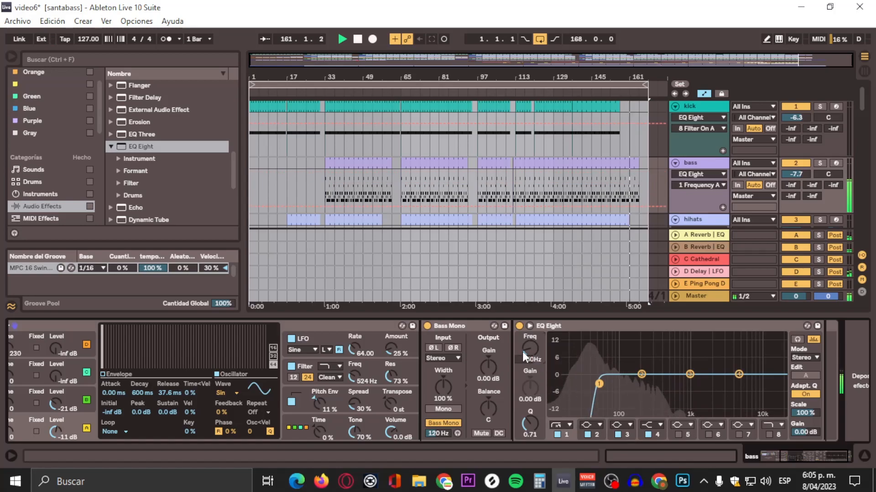
# Step: Turn band 2 of the bass EQ Eight into a low-pass filter and set its frequency to 130 Hz
pyautogui.click(641, 374)
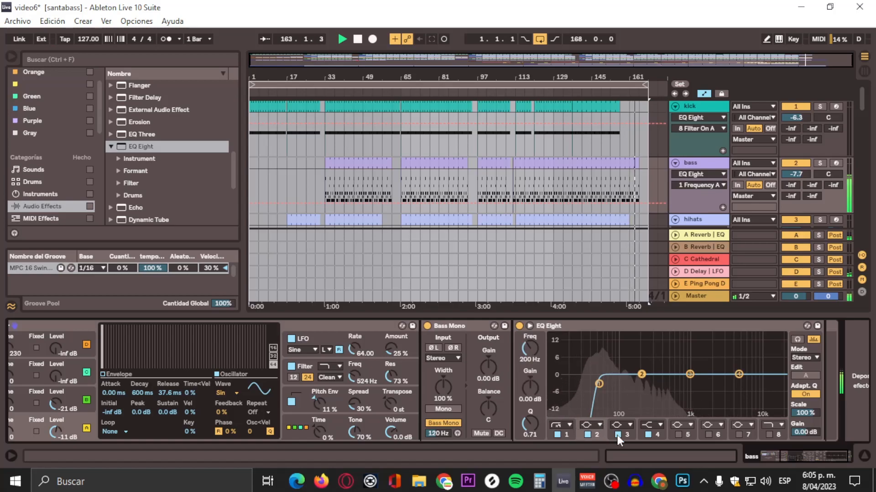
pyautogui.click(595, 425)
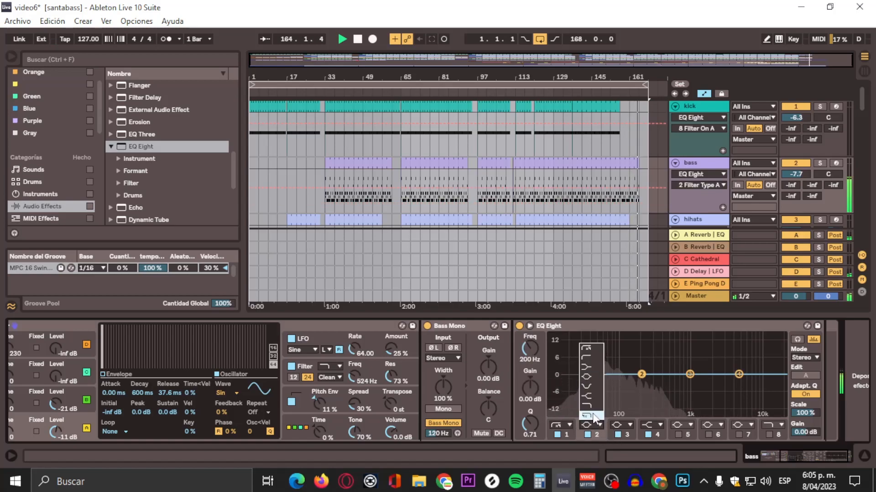
pyautogui.click(593, 418)
pyautogui.click(531, 359)
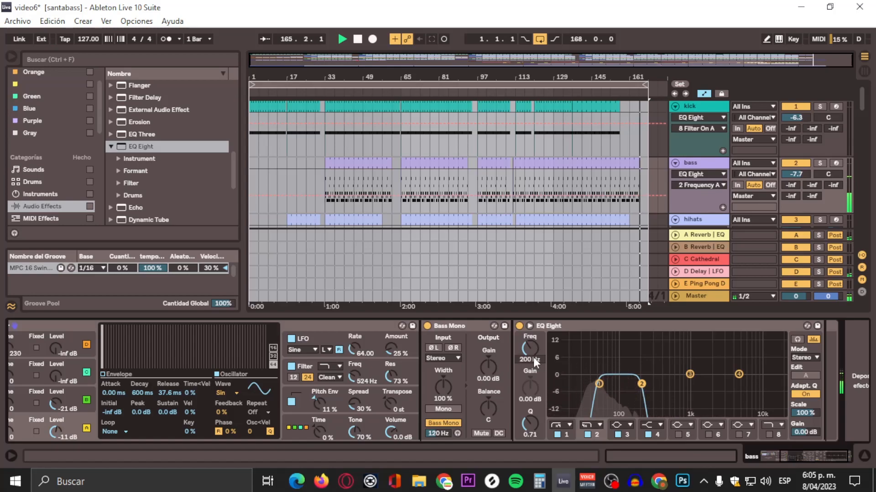
pyautogui.write('130')
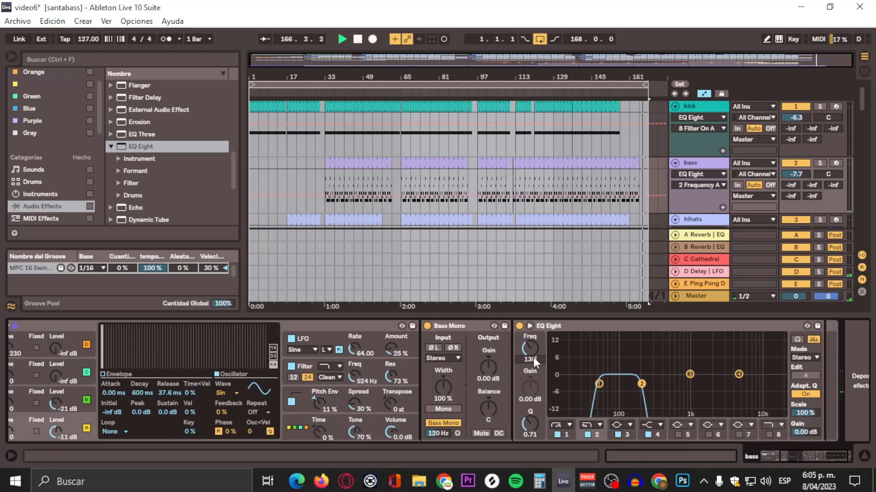
pyautogui.press('Return')
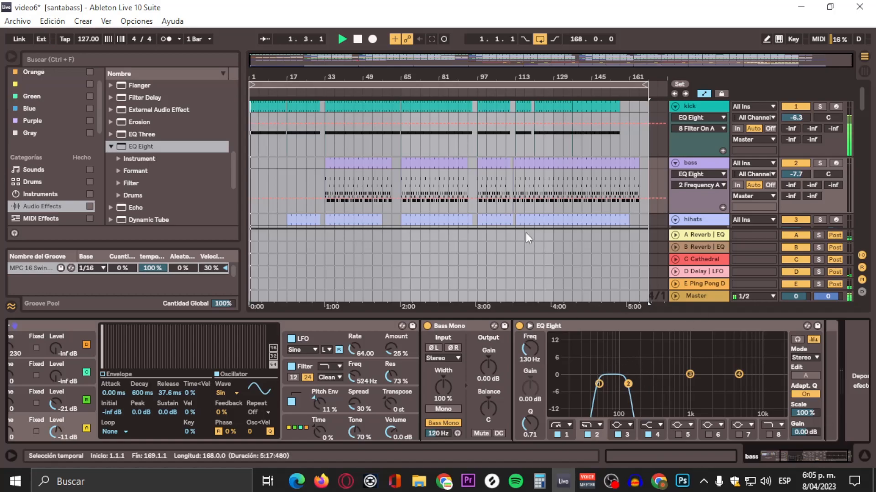
# Step: Select the duplicated Operator chain and make band 1 of its EQ Eight a high-pass filter at 120 Hz
pyautogui.scroll(-3, 321, 140)
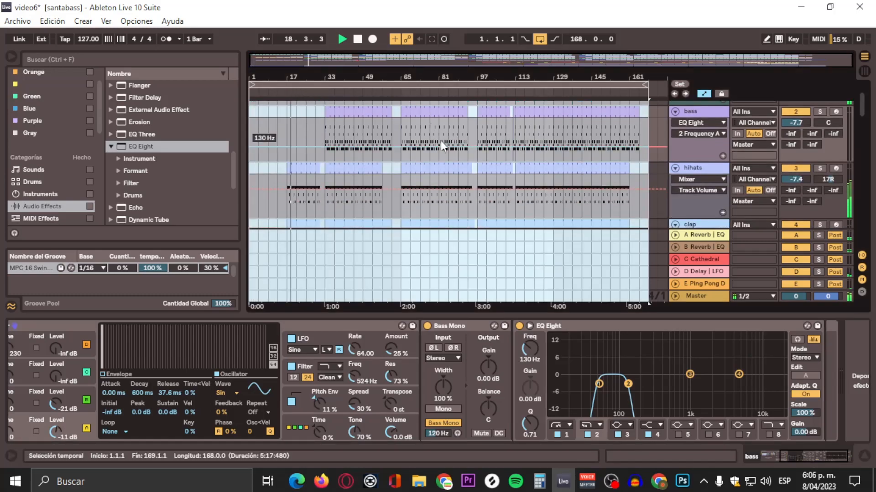
pyautogui.scroll(2, 385, 120)
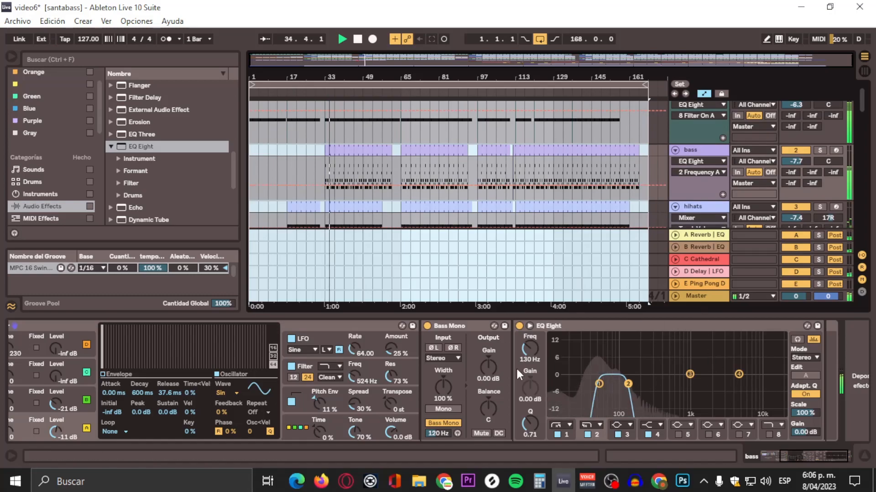
pyautogui.moveTo(821, 452); pyautogui.dragTo(781, 456)
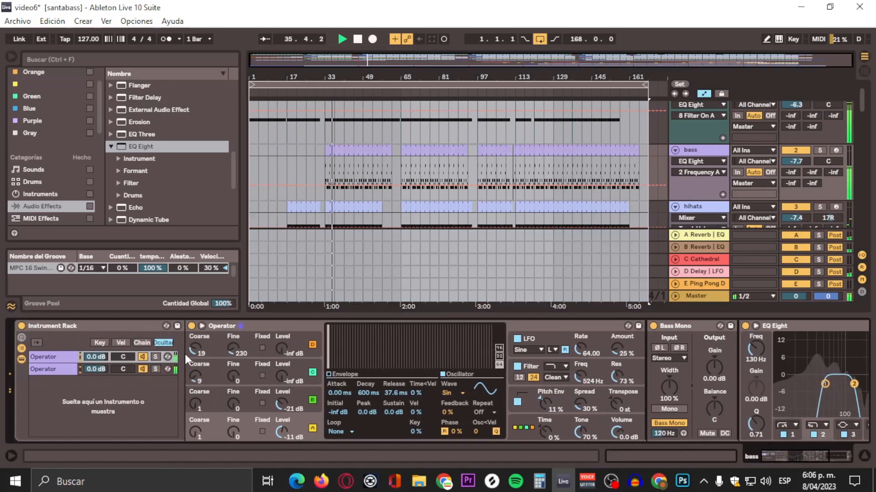
pyautogui.click(45, 370)
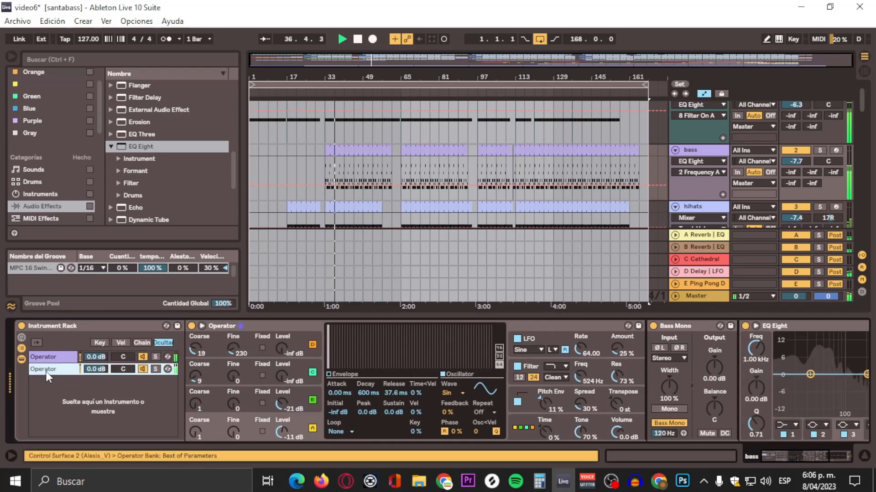
pyautogui.moveTo(796, 458); pyautogui.dragTo(817, 449)
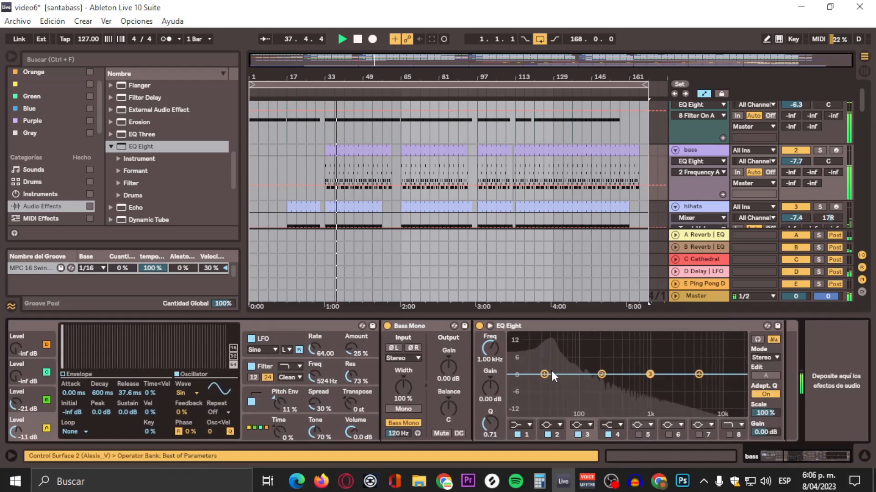
pyautogui.click(529, 352)
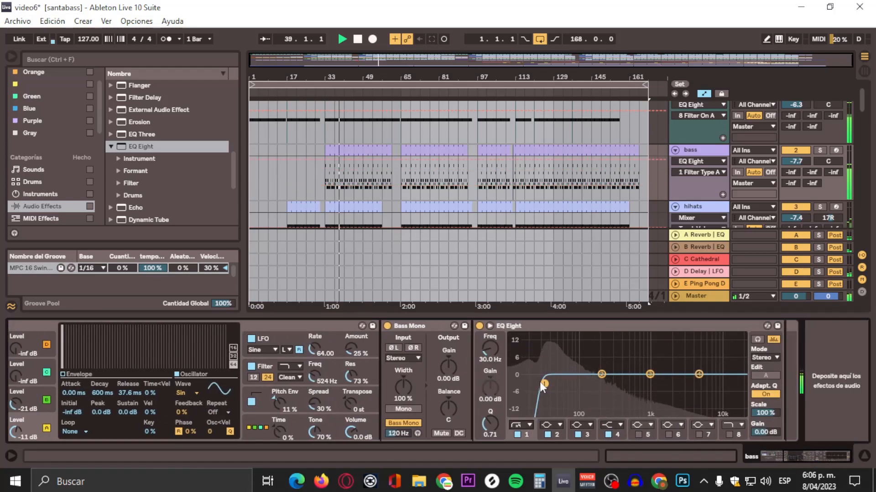
pyautogui.moveTo(544, 381); pyautogui.dragTo(572, 384)
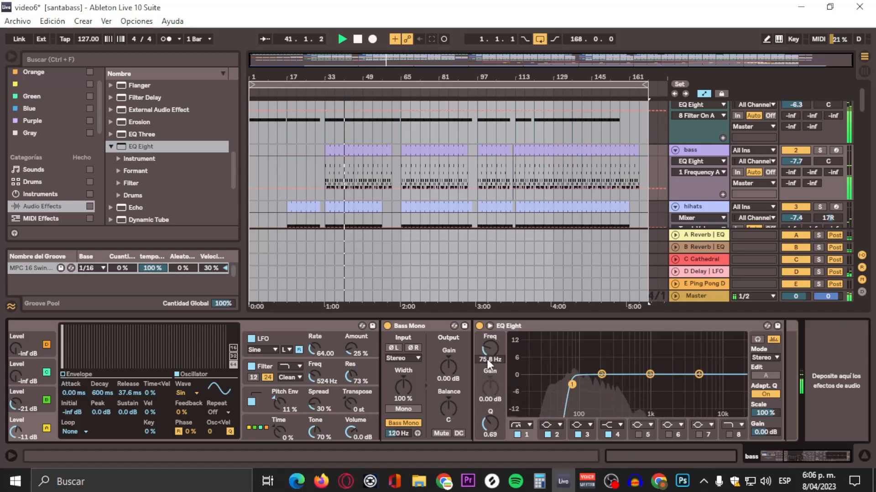
pyautogui.click(489, 359)
pyautogui.write('120')
pyautogui.press('Return')
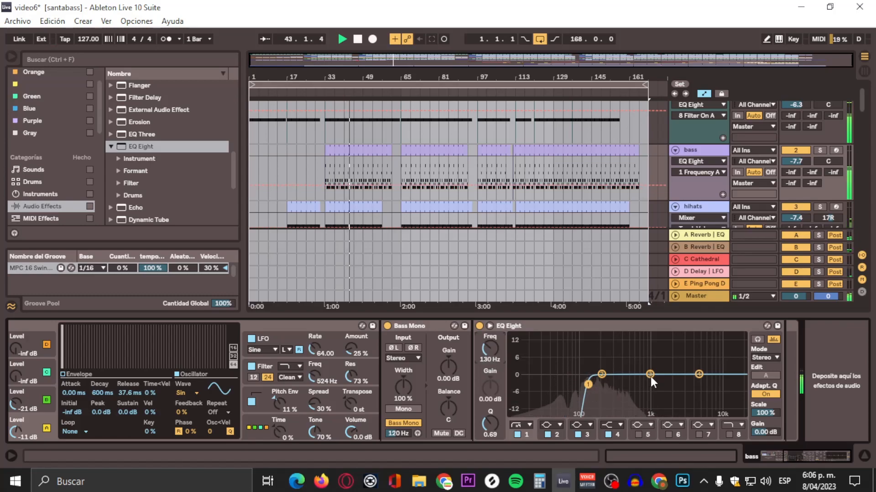
# Step: Enable band 8 of that EQ Eight and move its low-pass cutoff down to about 1.04 kHz
pyautogui.click(728, 434)
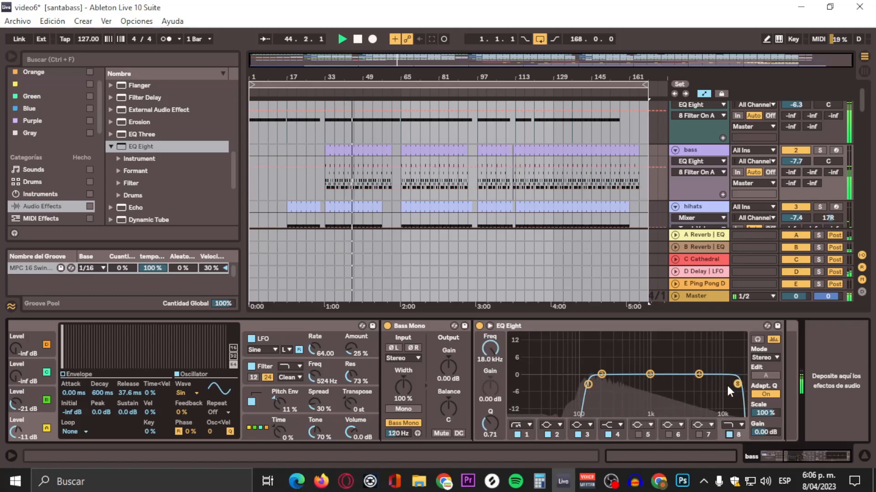
pyautogui.moveTo(727, 384); pyautogui.dragTo(652, 382)
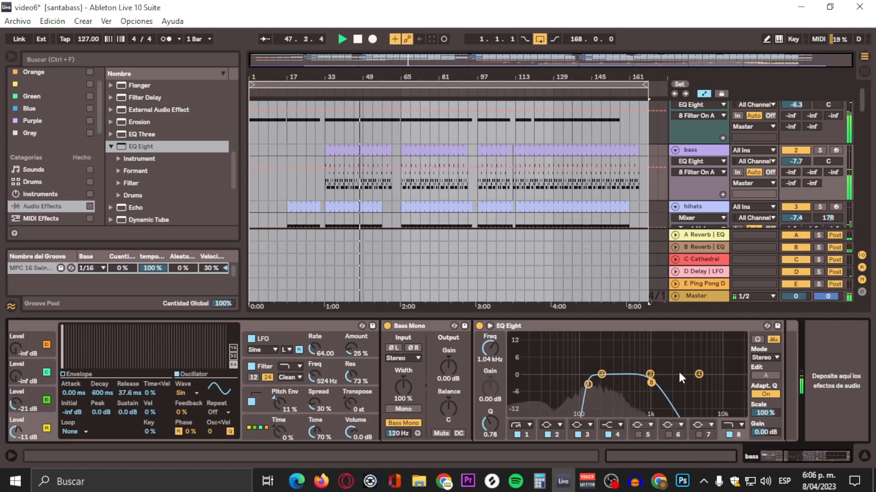
pyautogui.moveTo(791, 451); pyautogui.dragTo(786, 455)
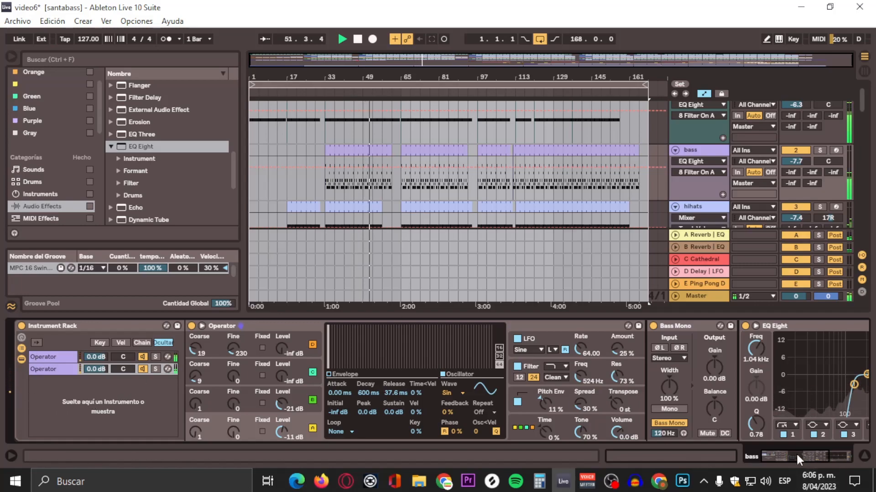
pyautogui.moveTo(797, 453)
pyautogui.mouseDown()
pyautogui.moveTo(814, 448)
pyautogui.moveTo(781, 451)
pyautogui.mouseUp()
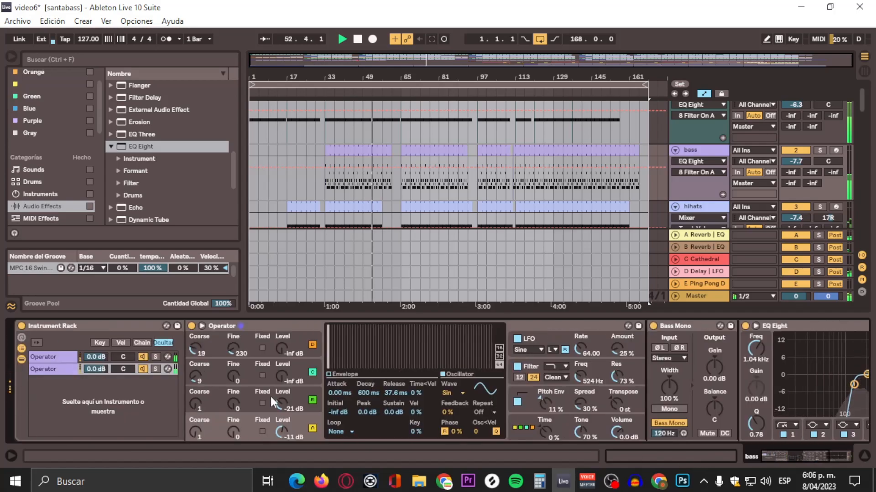
# Step: Select the first Operator chain and insert a Compressor between its Bass Mono and EQ Eight
pyautogui.click(44, 356)
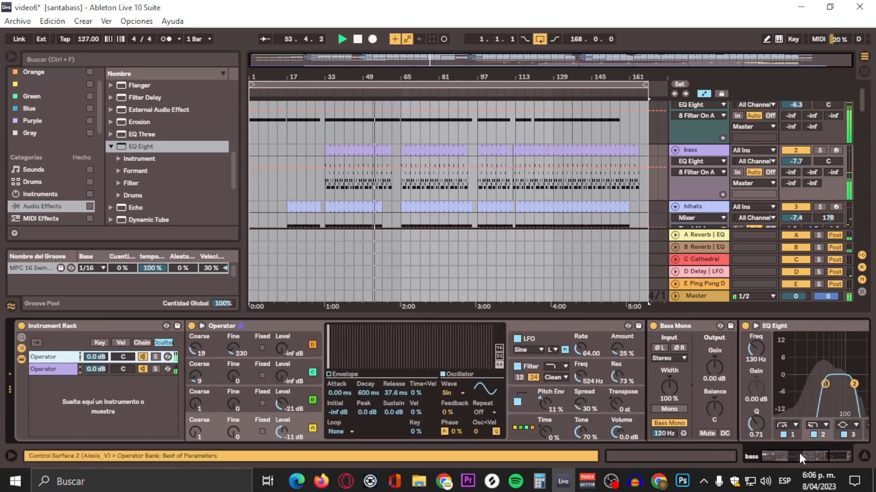
pyautogui.moveTo(802, 456); pyautogui.dragTo(845, 456)
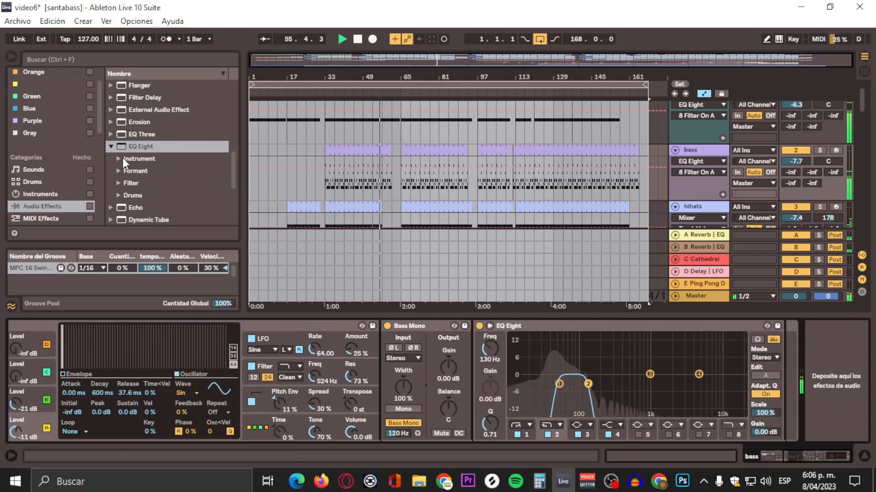
pyautogui.scroll(-10, 123, 158)
pyautogui.scroll(-8, 124, 149)
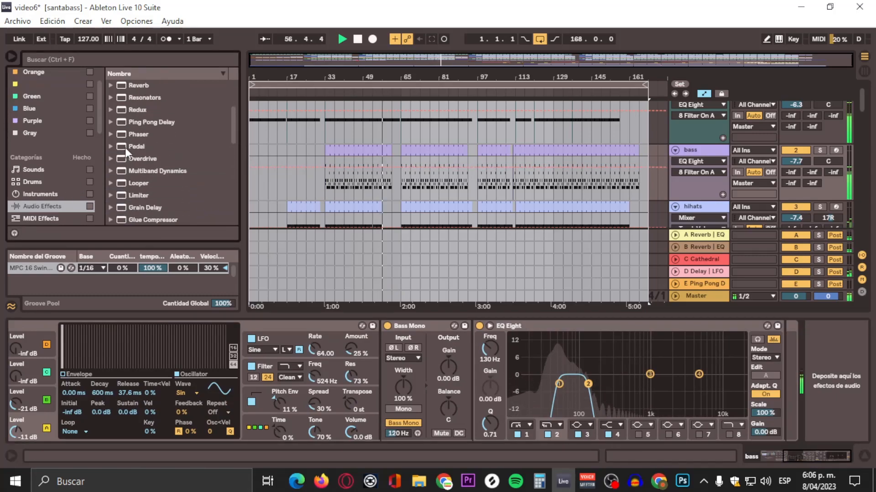
pyautogui.click(110, 123)
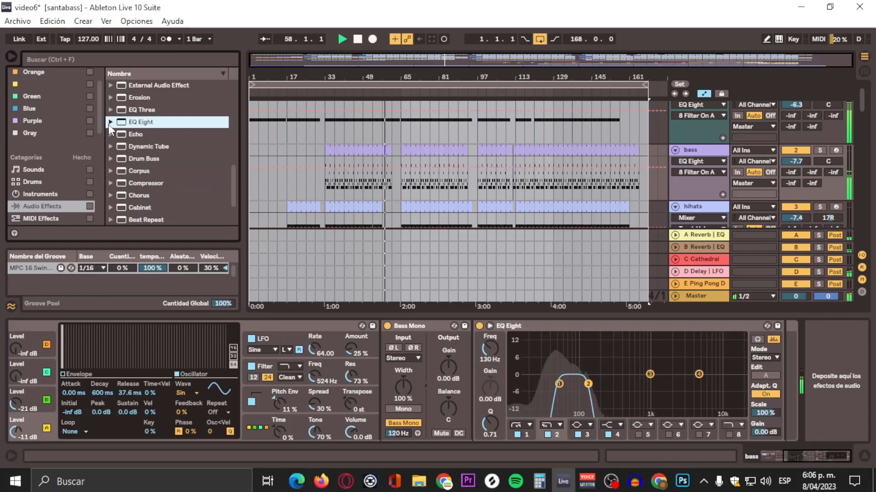
pyautogui.click(143, 186)
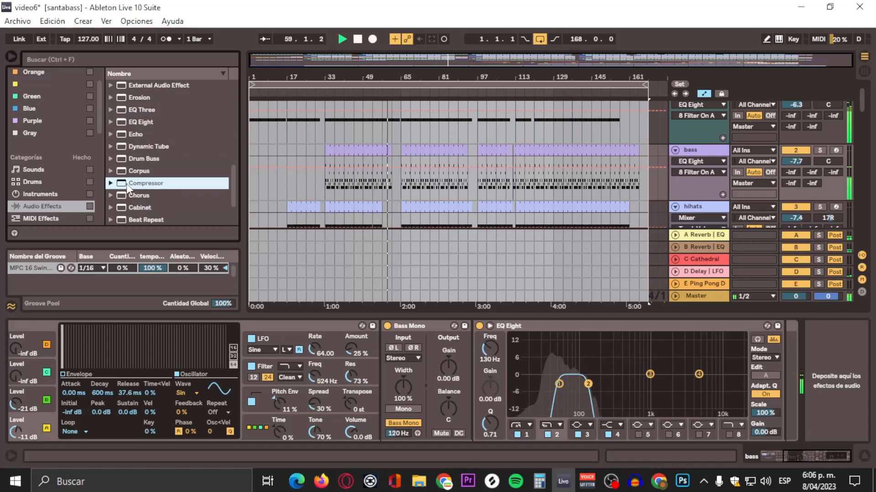
pyautogui.moveTo(122, 184); pyautogui.dragTo(781, 365)
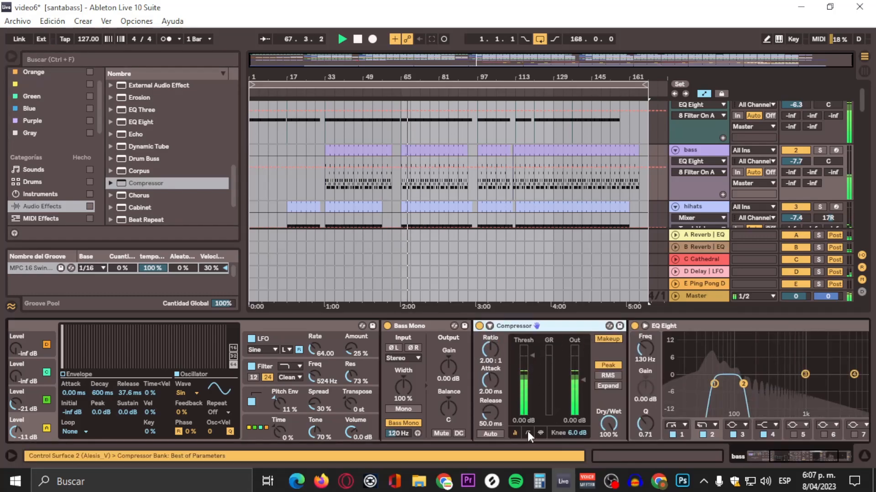
# Step: Set the Compressor to a 3.15:1 ratio, 0.06 ms attack, 63.2 ms release and -14.2 dB threshold
pyautogui.click(528, 432)
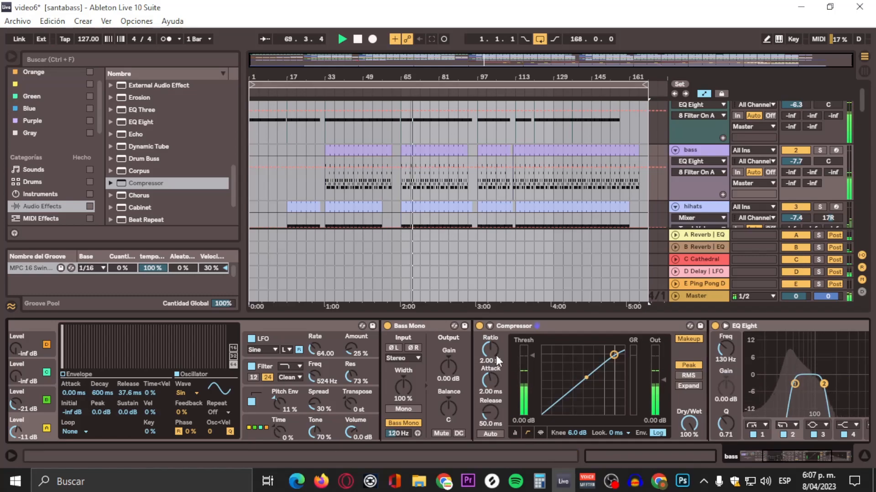
pyautogui.moveTo(492, 352); pyautogui.dragTo(490, 387)
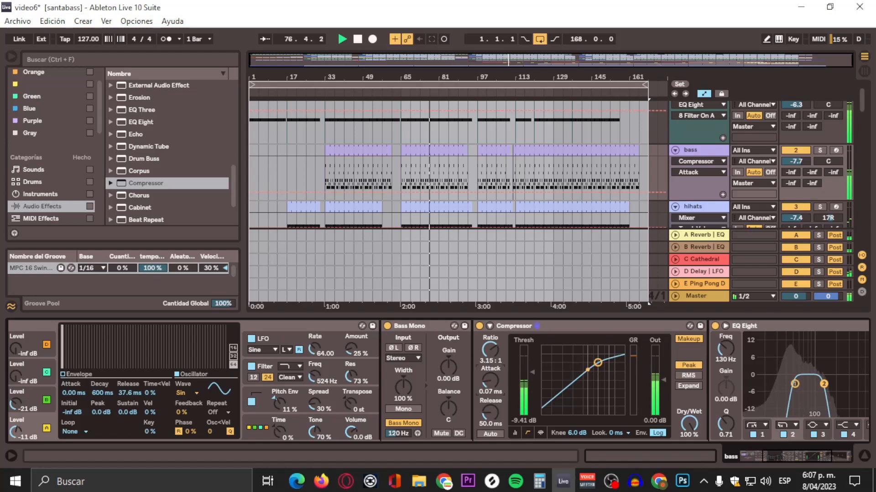
pyautogui.click(490, 415)
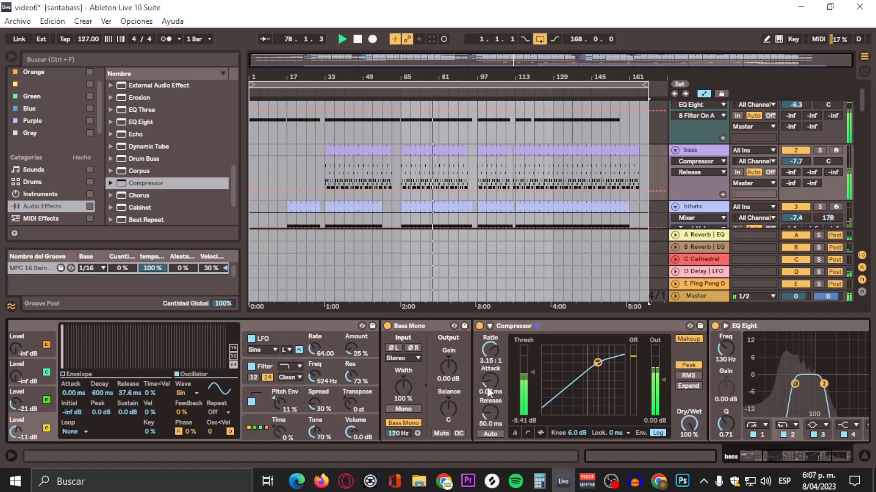
pyautogui.moveTo(490, 381); pyautogui.dragTo(491, 383)
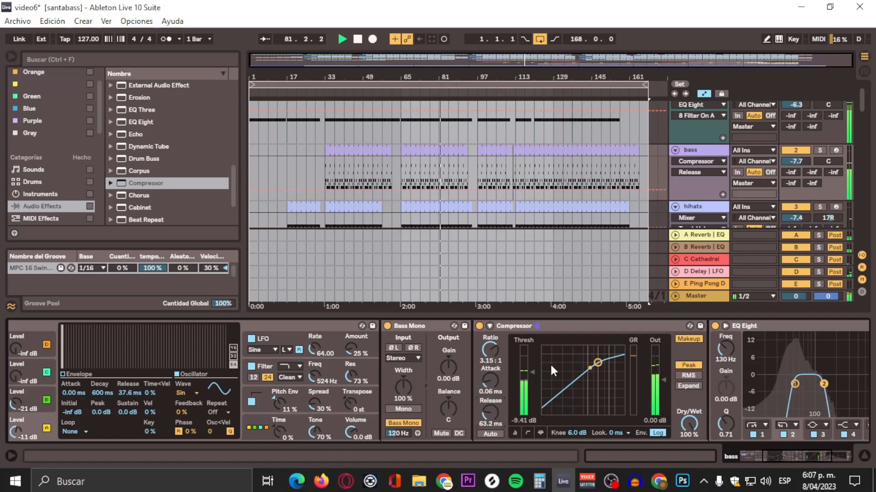
pyautogui.moveTo(532, 373); pyautogui.dragTo(532, 380)
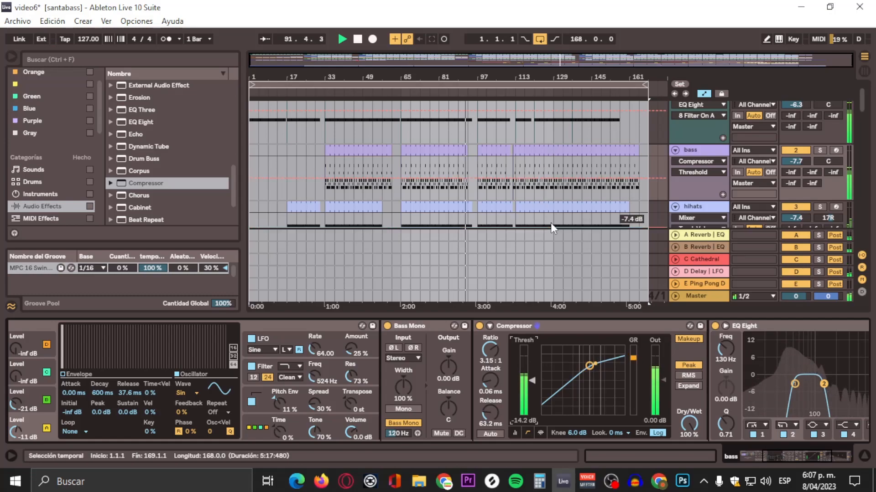
pyautogui.scroll(-1, 600, 123)
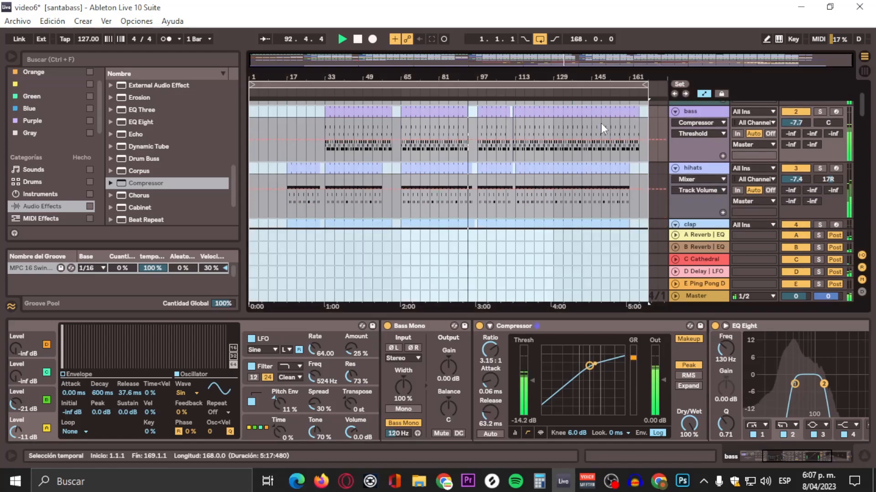
pyautogui.click(704, 171)
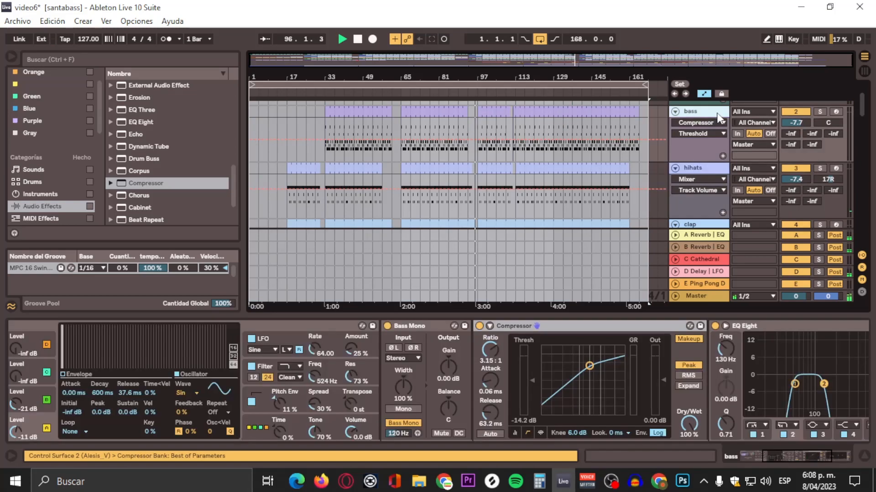
pyautogui.click(717, 115)
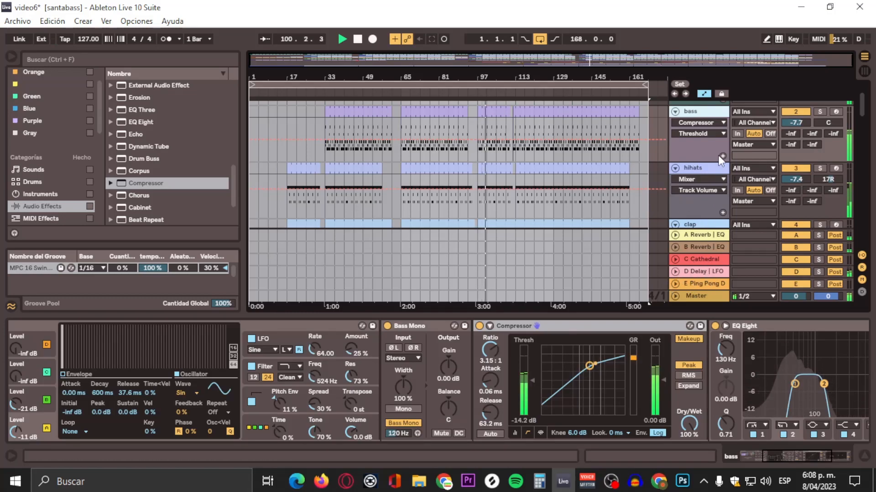
# Step: Add a Chorus device to the end of the bass track's device chain, after the EQ Eight
pyautogui.scroll(1, 685, 178)
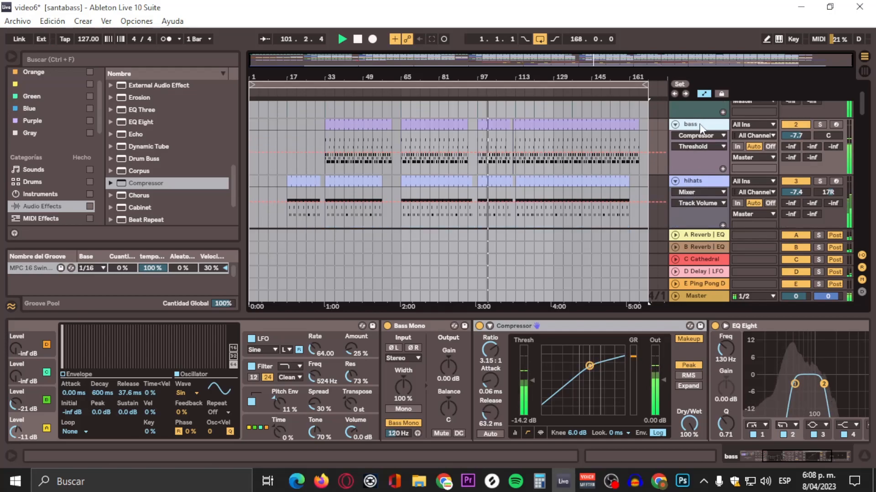
pyautogui.moveTo(795, 451); pyautogui.dragTo(860, 458)
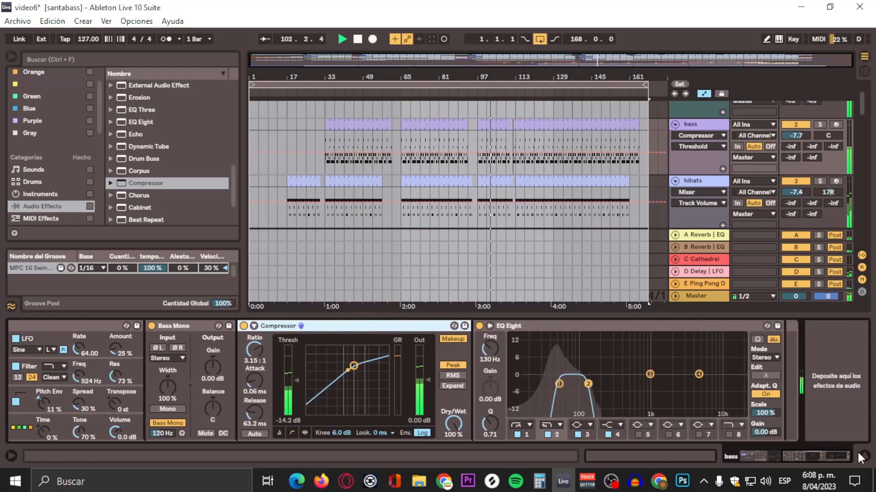
pyautogui.click(142, 196)
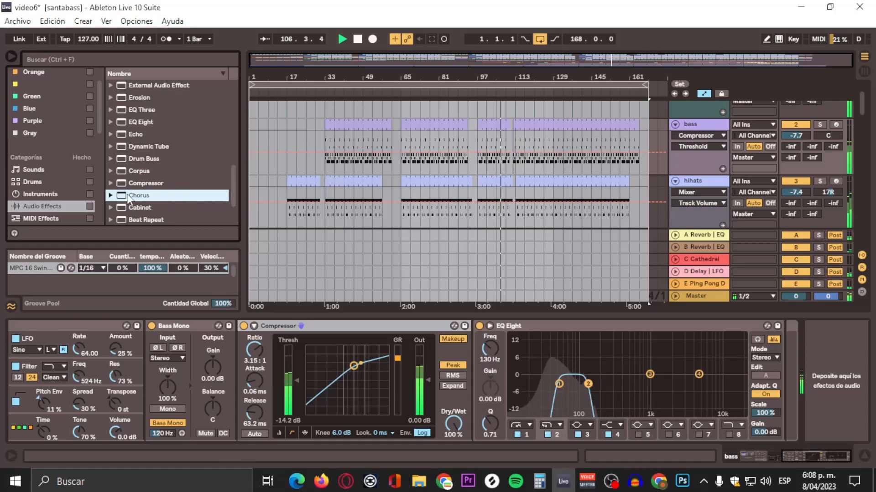
pyautogui.click(707, 285)
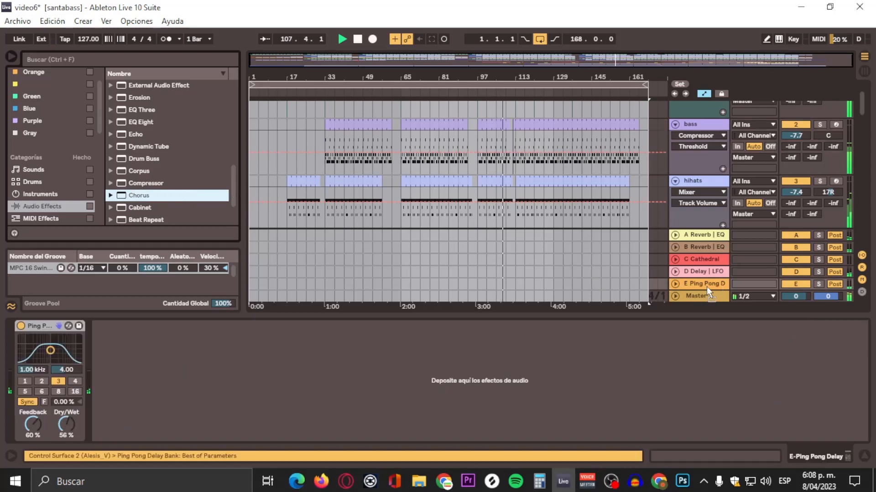
pyautogui.moveTo(707, 287); pyautogui.dragTo(704, 125)
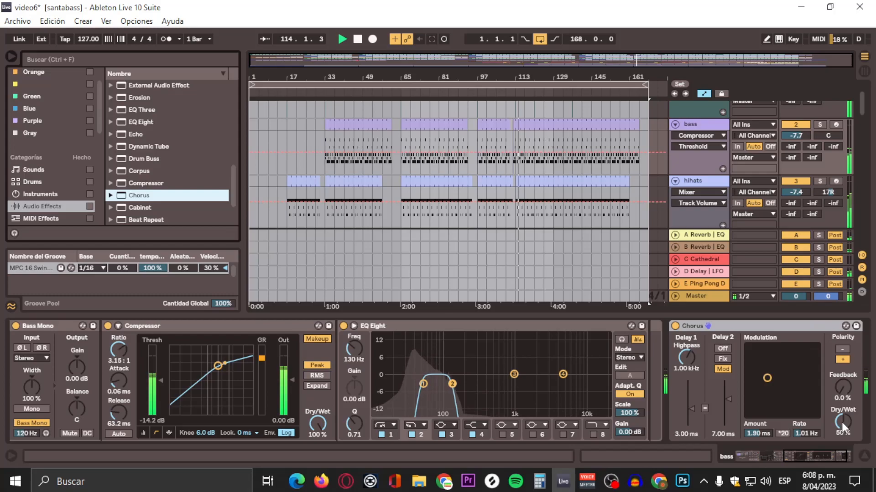
# Step: Adjust the bass Chorus Dry/Wet while listening, settling on 25%
pyautogui.moveTo(841, 423)
pyautogui.mouseDown()
pyautogui.moveTo(842, 397)
pyautogui.moveTo(842, 428)
pyautogui.mouseUp()
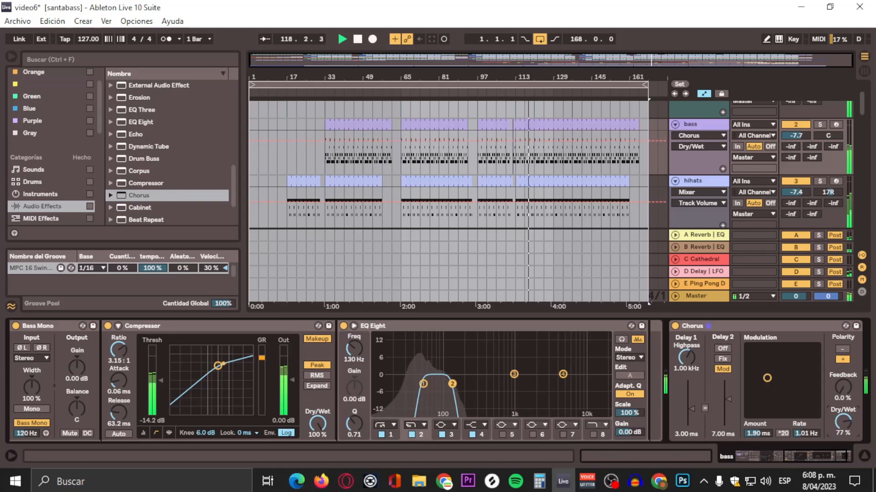
pyautogui.moveTo(842, 423); pyautogui.dragTo(842, 456)
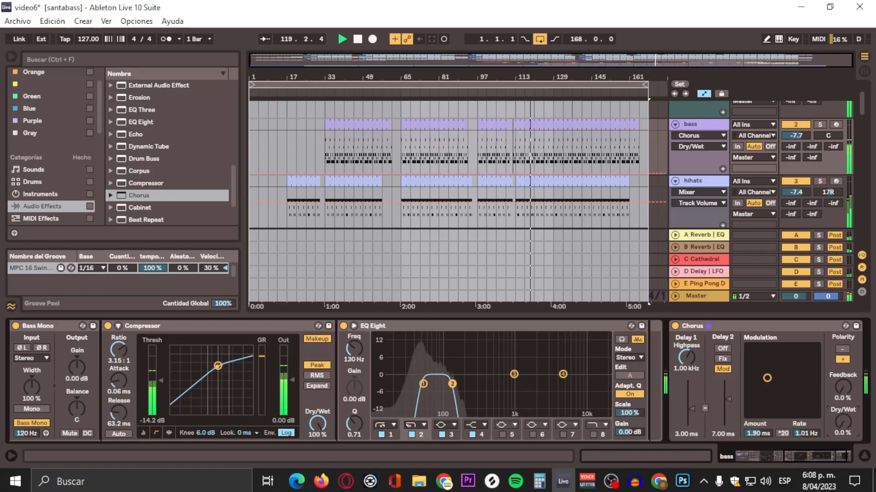
pyautogui.moveTo(843, 422); pyautogui.dragTo(842, 396)
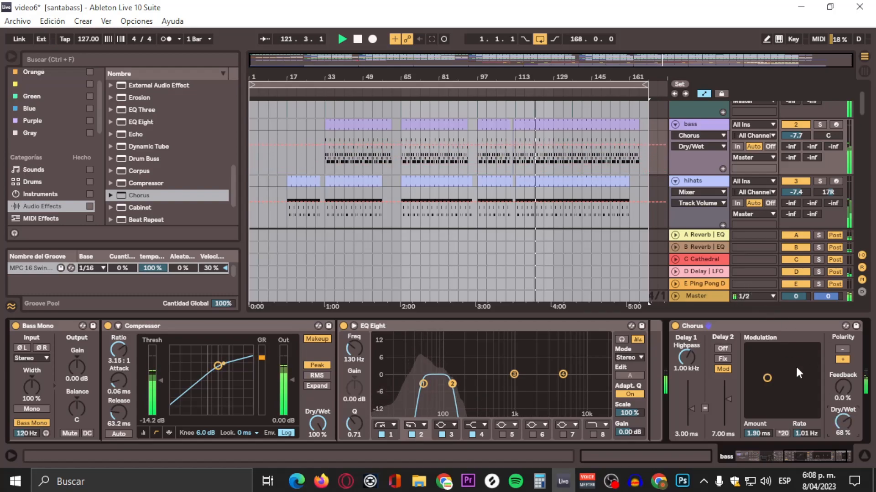
pyautogui.moveTo(845, 426); pyautogui.dragTo(844, 430)
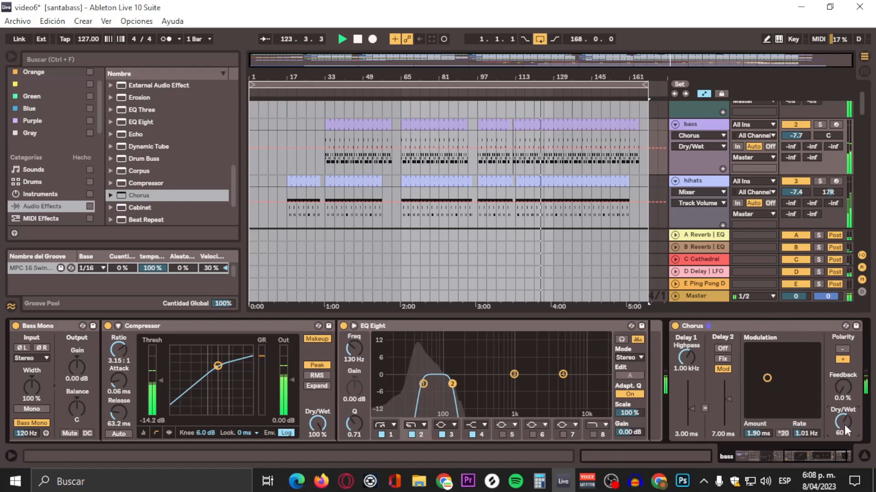
pyautogui.moveTo(844, 422); pyautogui.dragTo(844, 420)
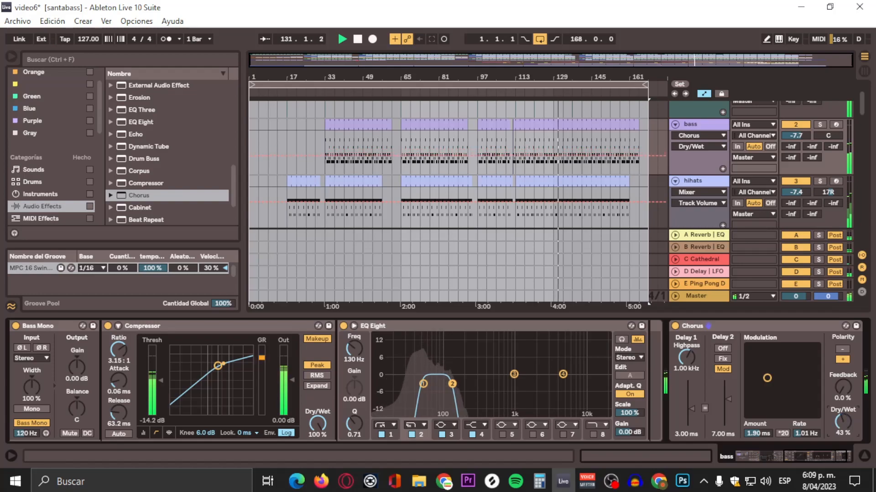
pyautogui.moveTo(842, 421); pyautogui.dragTo(843, 415)
pyautogui.click(707, 184)
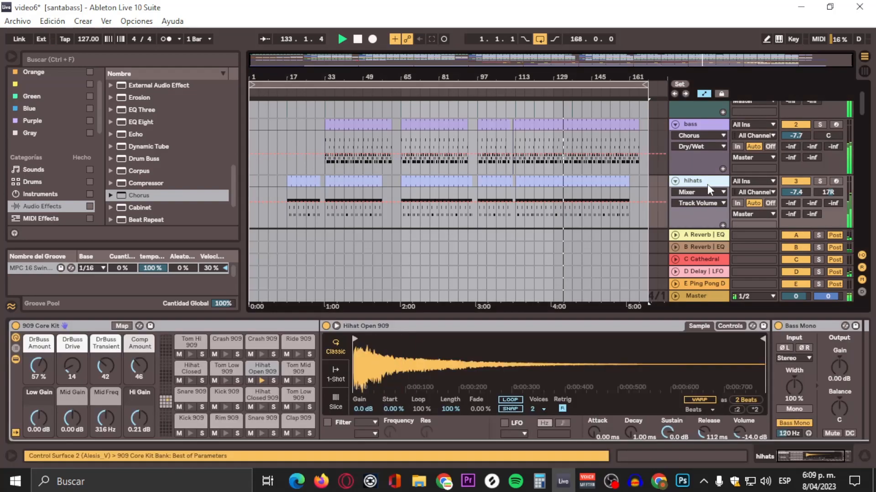
pyautogui.scroll(-1, 706, 171)
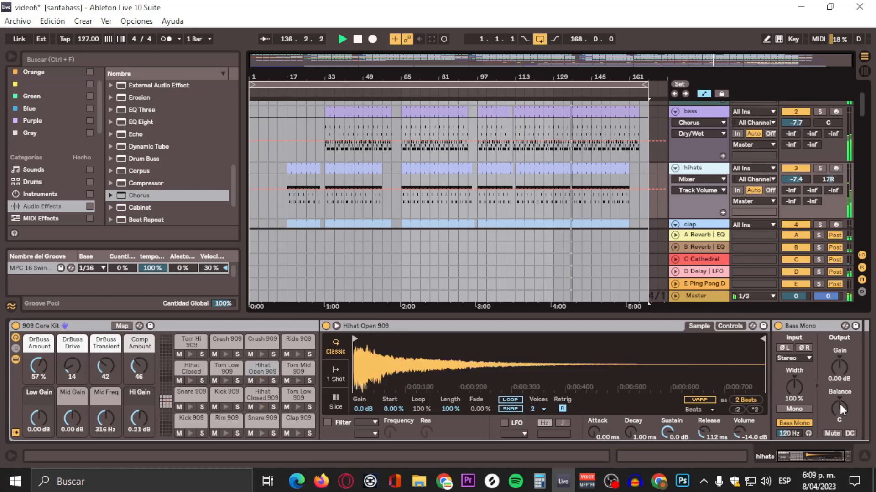
pyautogui.click(694, 114)
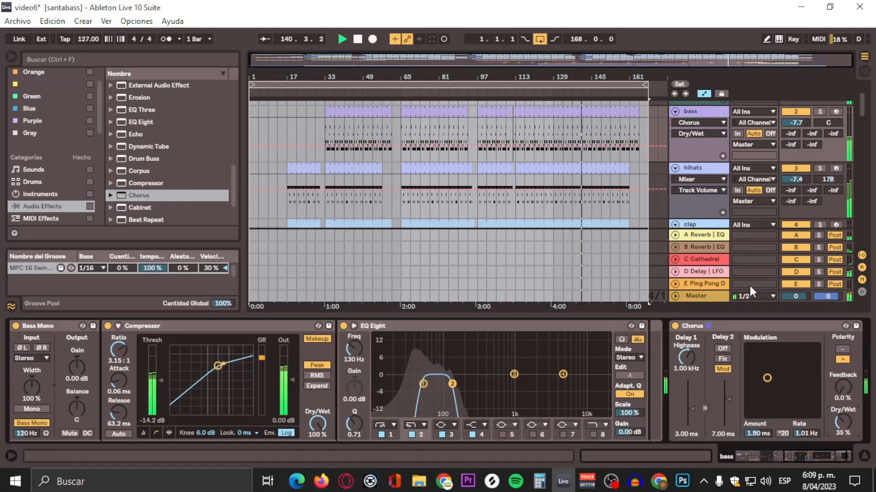
pyautogui.moveTo(841, 426); pyautogui.dragTo(843, 387)
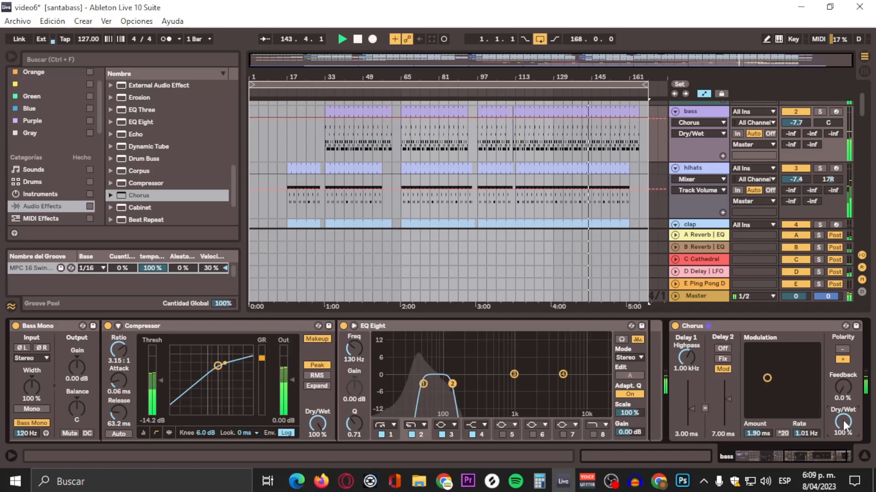
pyautogui.moveTo(844, 424); pyautogui.dragTo(844, 459)
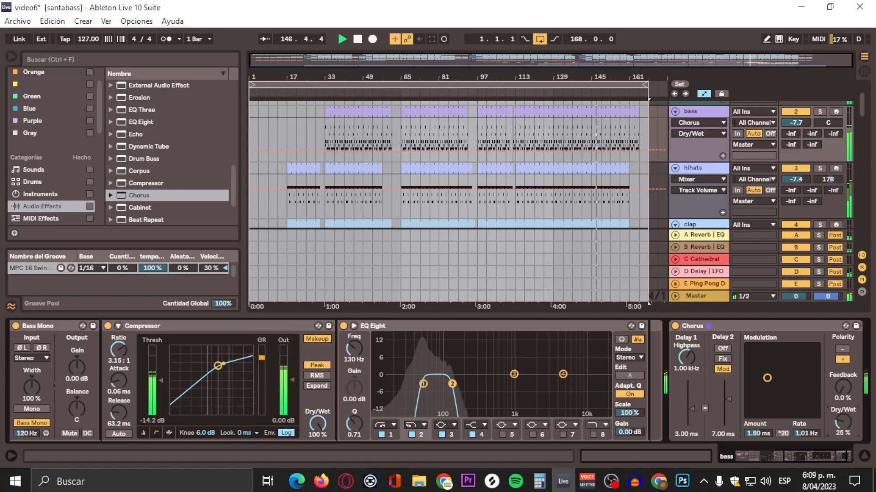
# Step: Open the hihats kit's Hihat Open 909 pad and add an EQ Eight after its Bass Mono
pyautogui.click(693, 170)
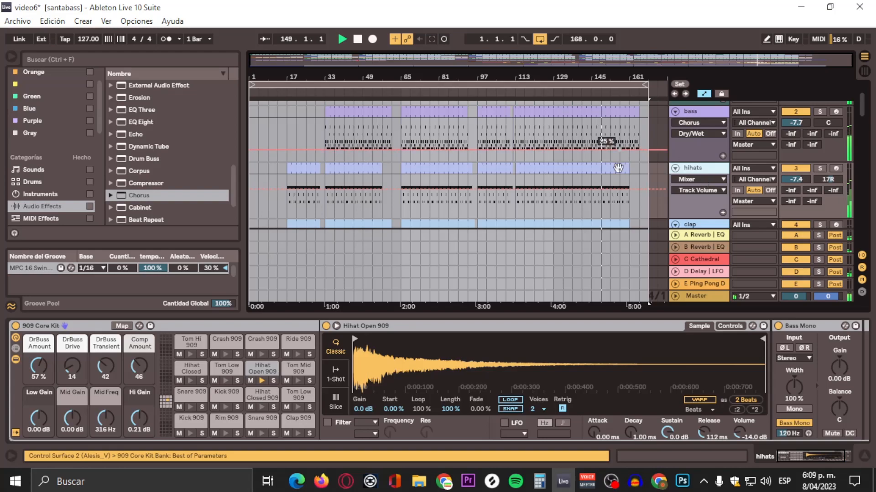
pyautogui.click(801, 453)
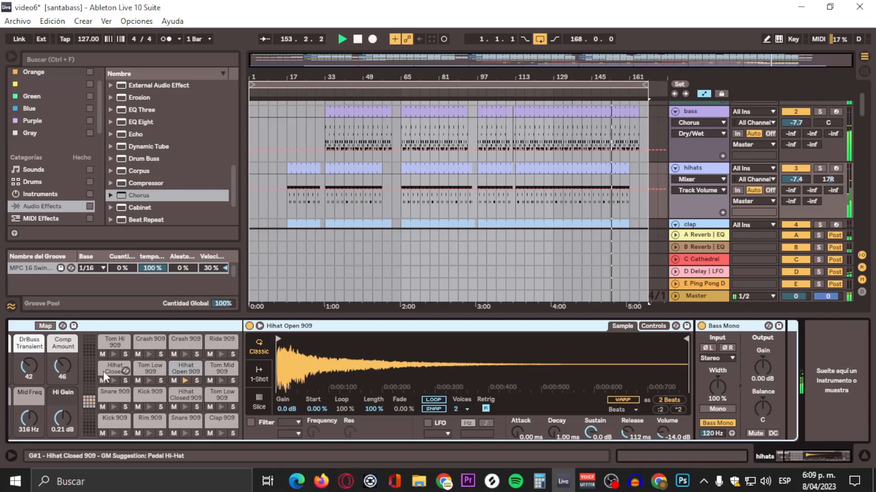
pyautogui.click(181, 368)
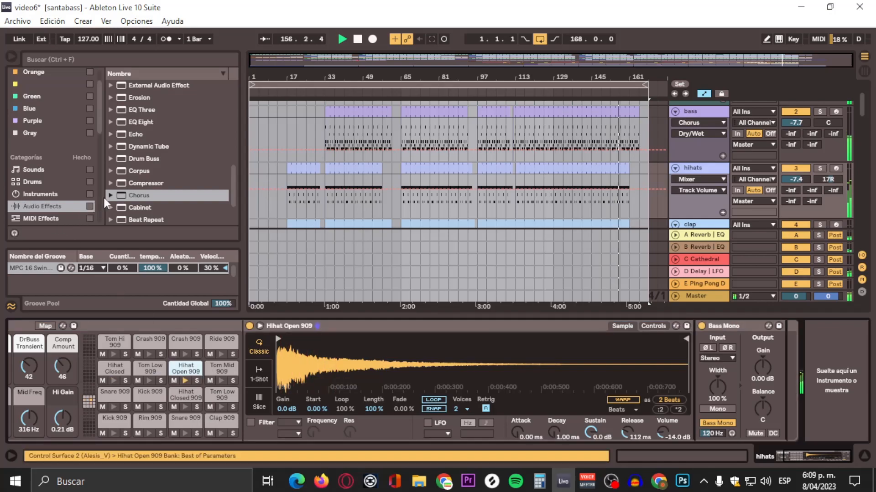
pyautogui.scroll(2, 167, 122)
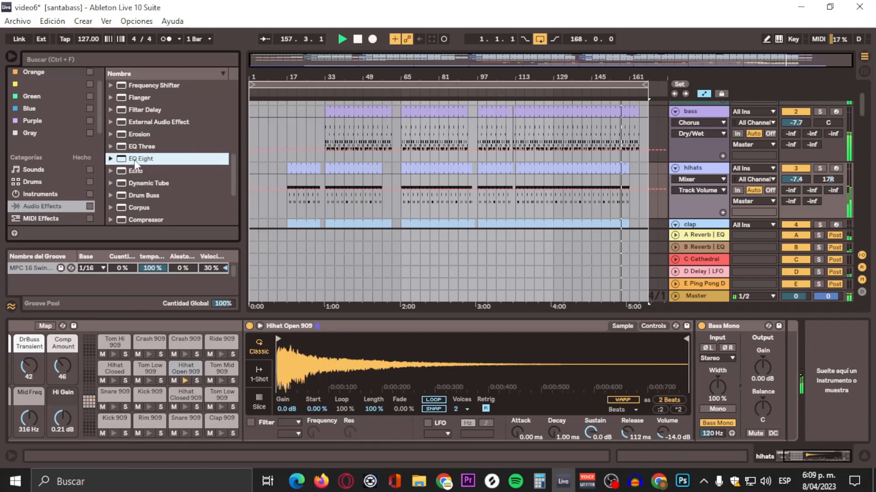
pyautogui.moveTo(134, 160); pyautogui.dragTo(778, 392)
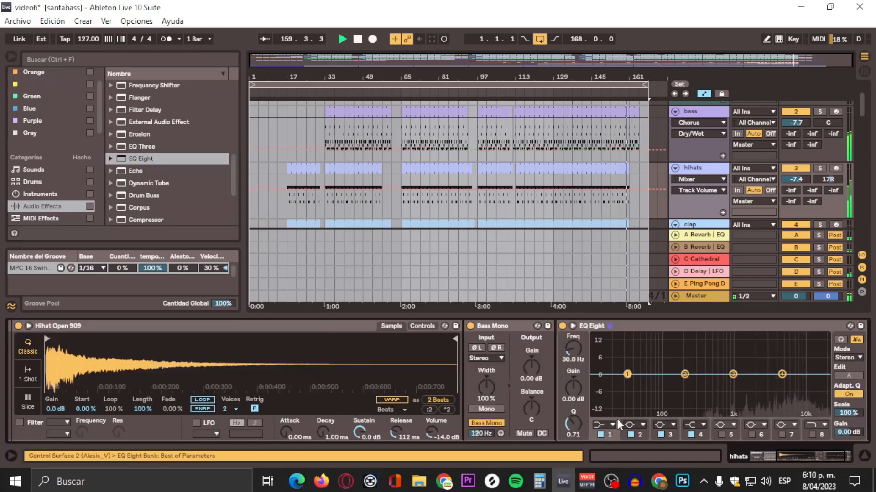
# Step: Make band 1 of that EQ Eight a high-pass filter and move its cutoff up to 484 Hz
pyautogui.click(602, 425)
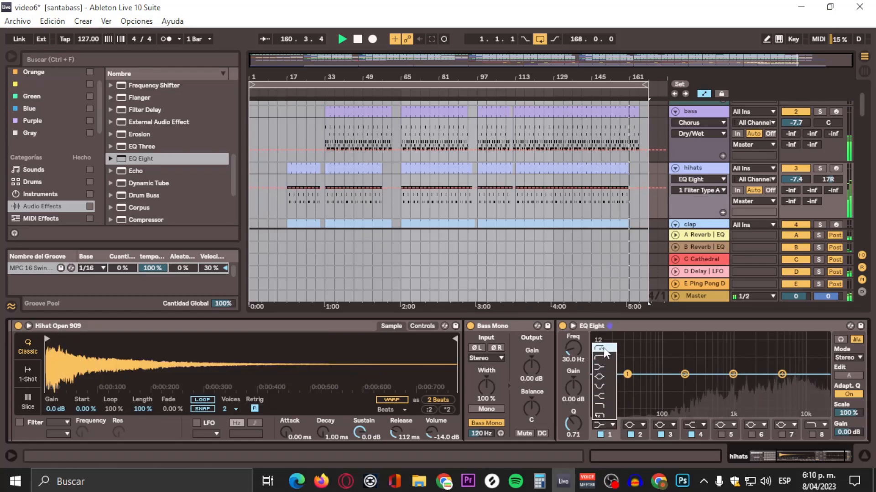
pyautogui.click(603, 348)
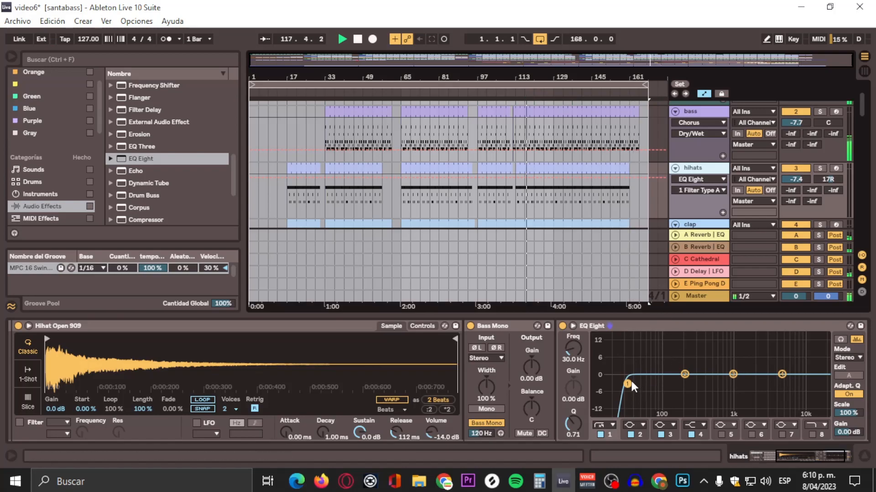
pyautogui.moveTo(628, 384); pyautogui.dragTo(711, 383)
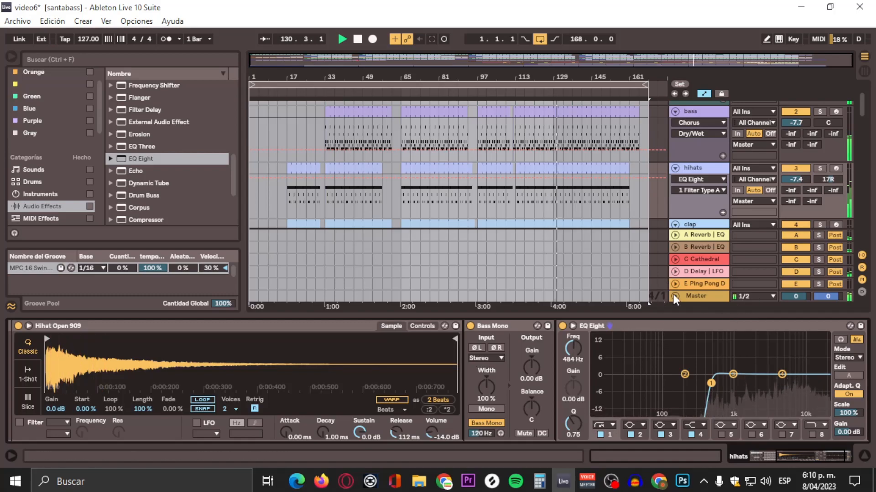
# Step: Select the Hihat Closed 909 pad in the hihats kit and add an EQ Eight to its chain
pyautogui.scroll(-2, 654, 141)
pyautogui.click(705, 175)
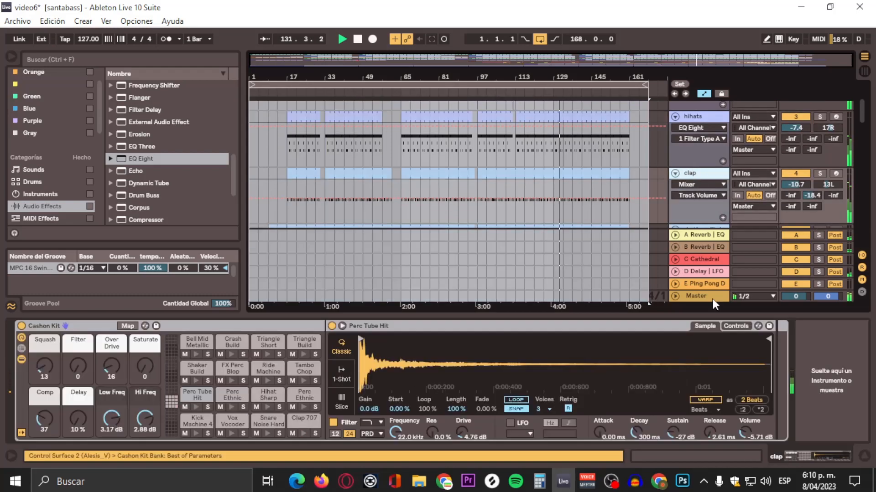
pyautogui.click(710, 120)
pyautogui.click(790, 456)
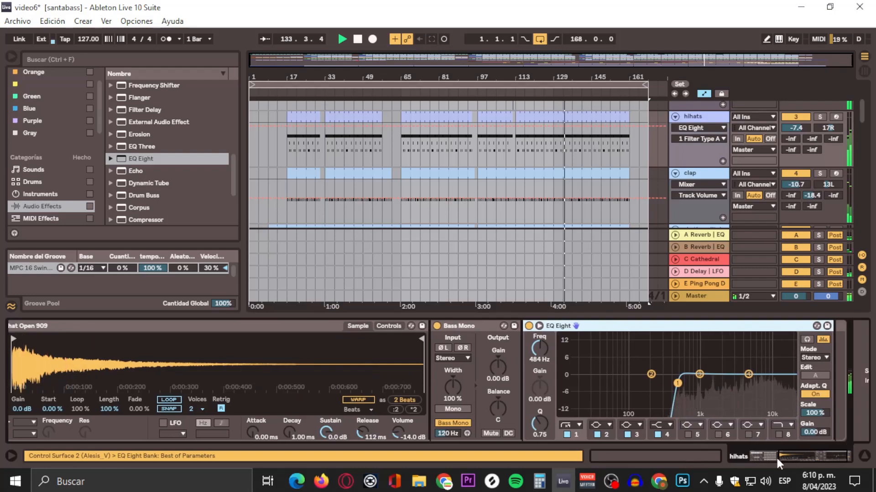
pyautogui.moveTo(810, 454); pyautogui.dragTo(747, 463)
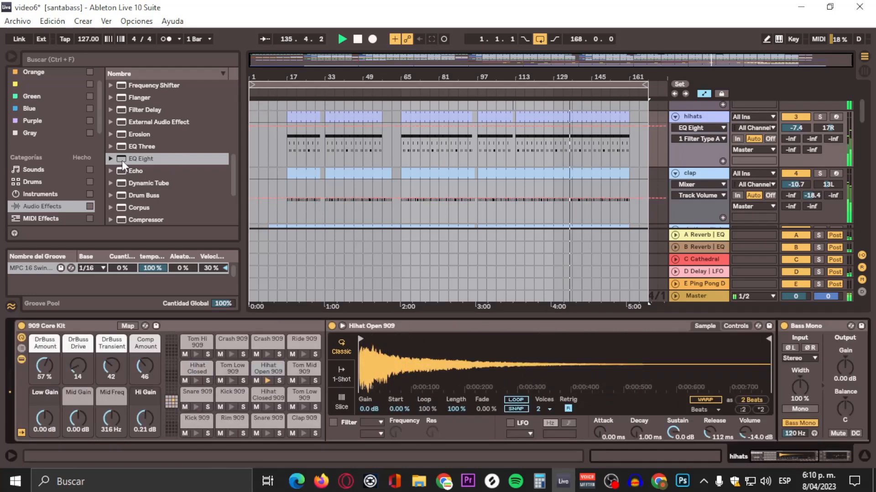
pyautogui.moveTo(122, 160); pyautogui.dragTo(171, 403)
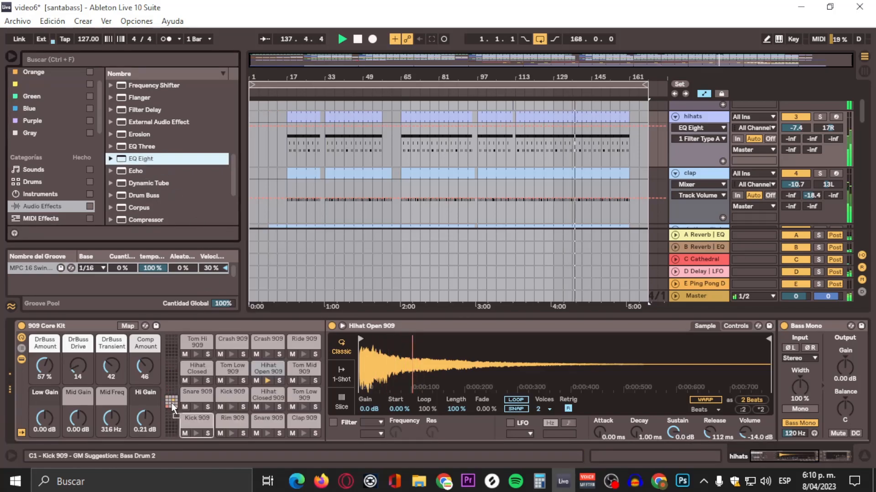
pyautogui.click(206, 365)
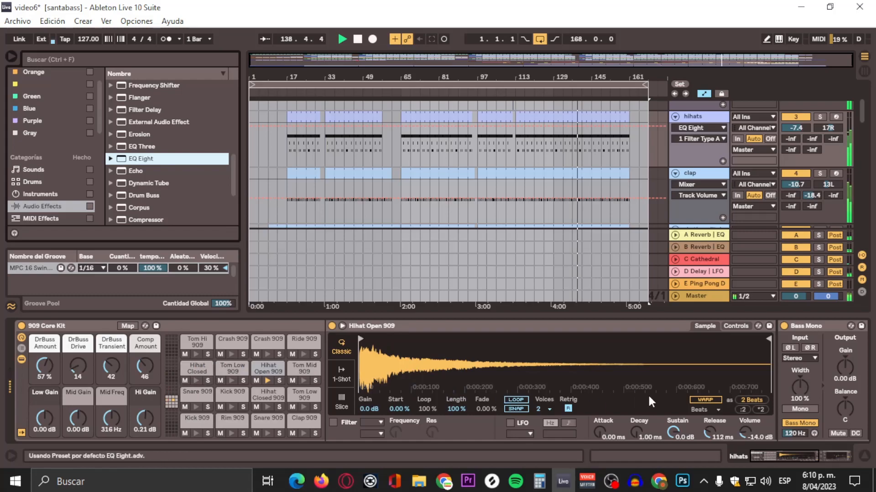
pyautogui.moveTo(784, 460); pyautogui.dragTo(803, 464)
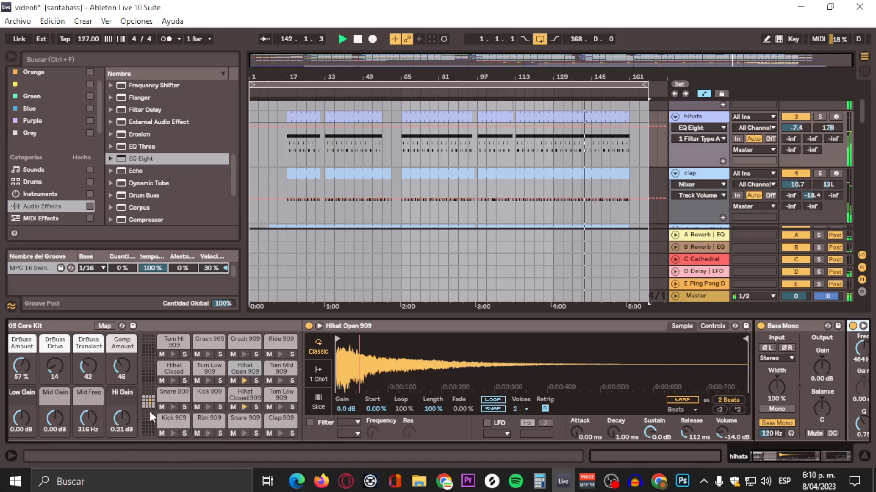
pyautogui.click(166, 371)
pyautogui.moveTo(801, 463); pyautogui.dragTo(825, 458)
# Step: Turn band 1 of the Hihat Closed EQ Eight into a high-pass filter at about 587 Hz
pyautogui.click(601, 374)
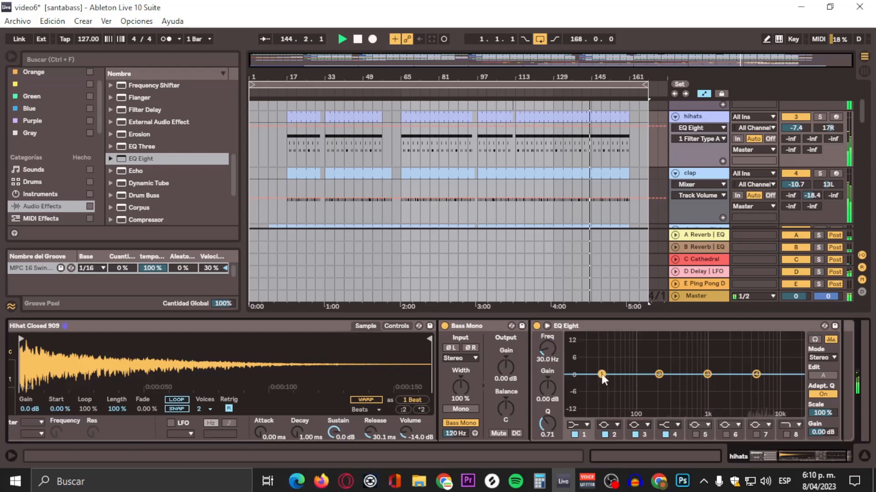
pyautogui.click(579, 426)
pyautogui.click(579, 349)
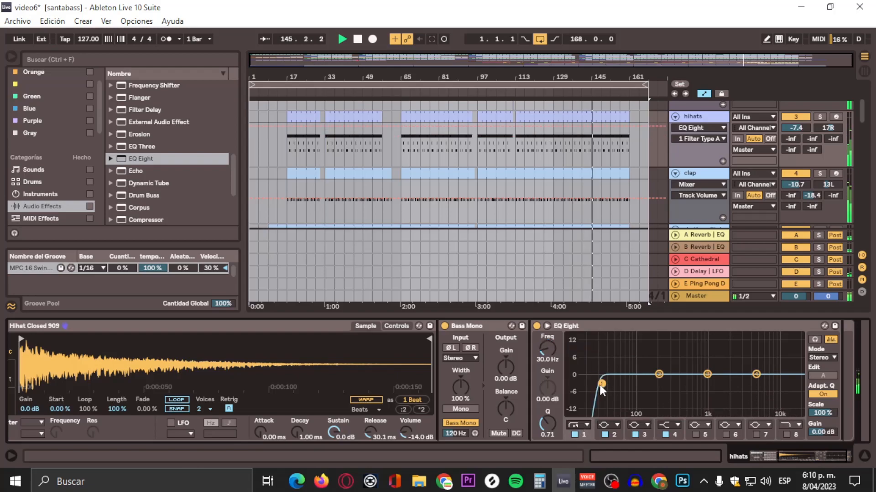
pyautogui.moveTo(600, 384); pyautogui.dragTo(685, 382)
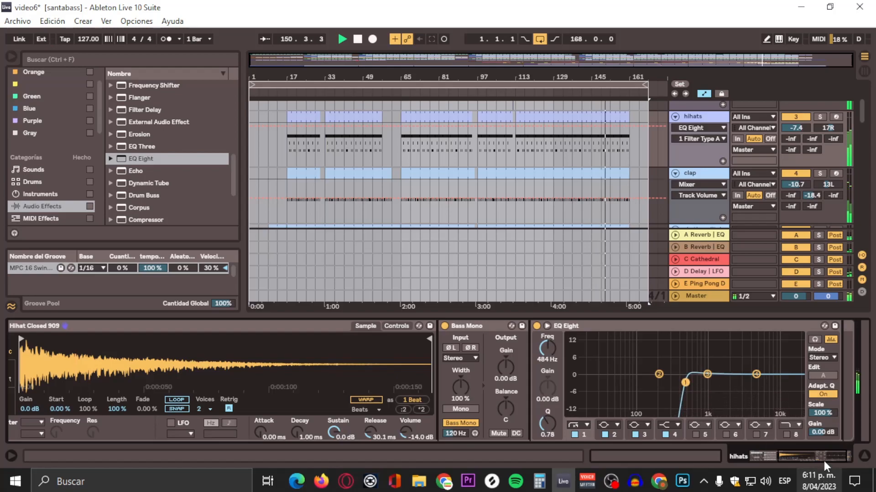
pyautogui.moveTo(824, 460); pyautogui.dragTo(821, 460)
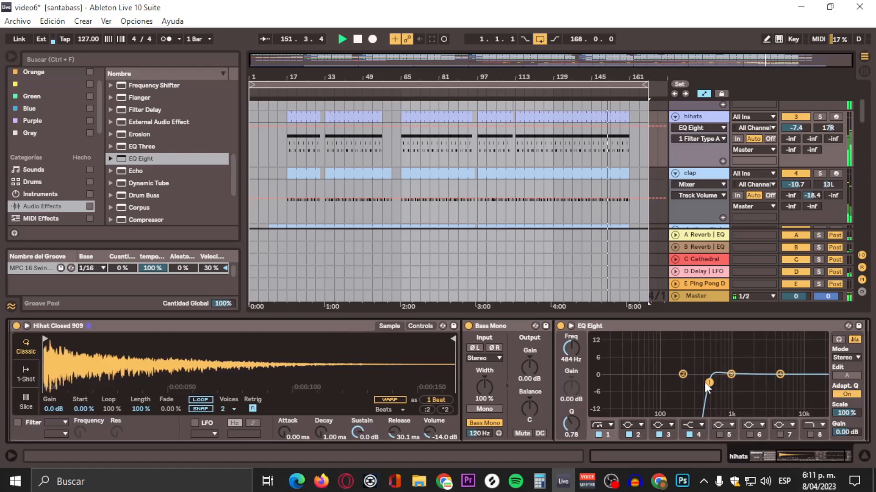
pyautogui.moveTo(704, 383); pyautogui.dragTo(711, 384)
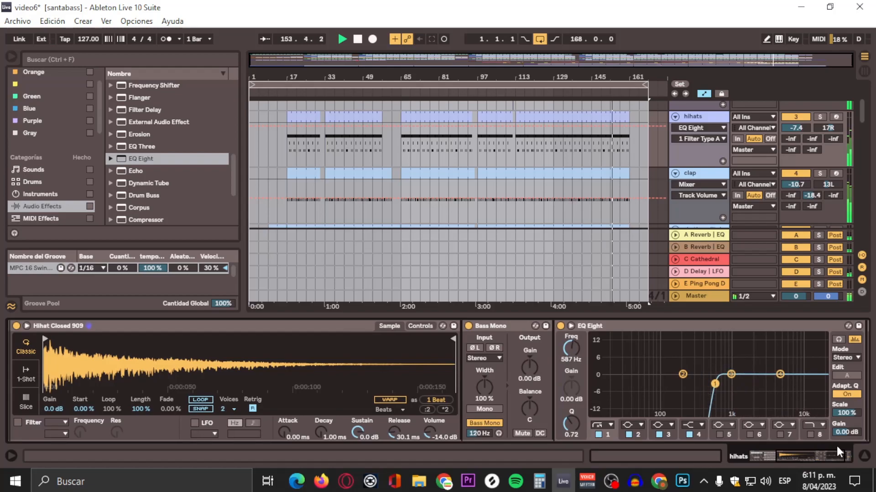
pyautogui.moveTo(802, 450); pyautogui.dragTo(759, 446)
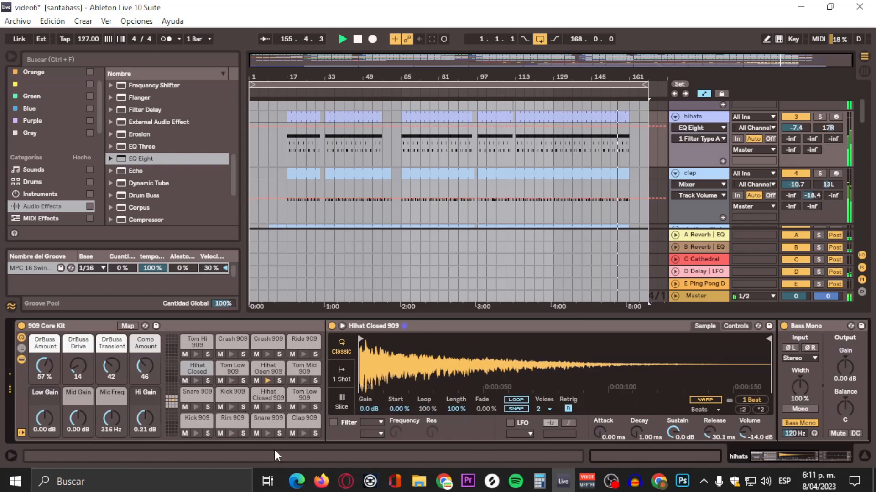
# Step: Open the Hihat Open pad's chain and copy its EQ Eight
pyautogui.click(267, 367)
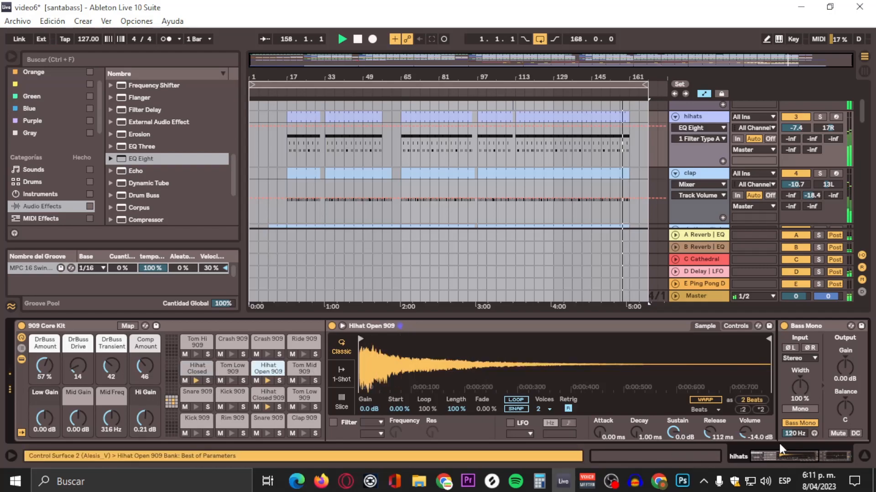
pyautogui.moveTo(786, 452); pyautogui.dragTo(843, 456)
pyautogui.click(657, 332)
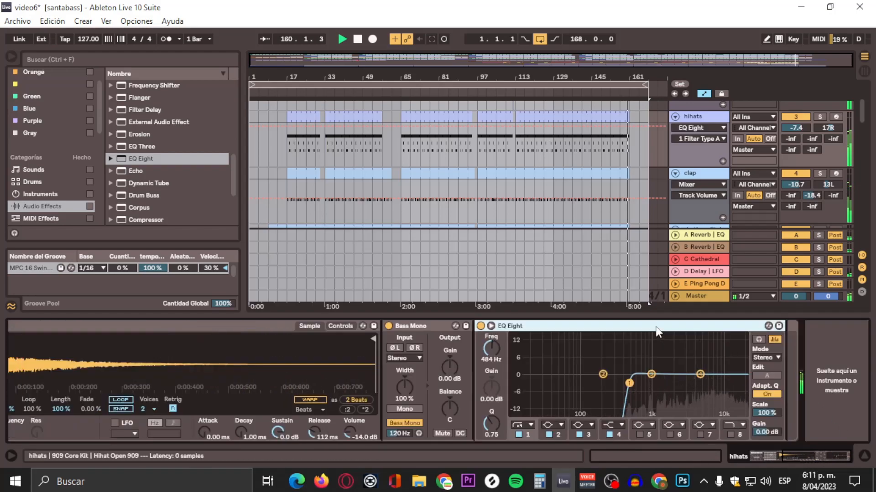
pyautogui.rightClick(656, 327)
pyautogui.click(680, 155)
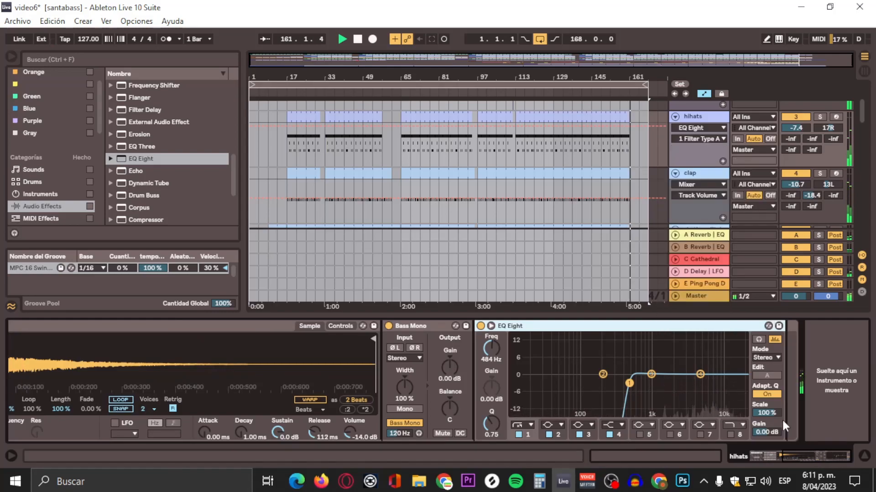
# Step: Paste the EQ Eight into the Hihat Closed chain after Bass Mono and nudge its cutoff to about 495 Hz
pyautogui.moveTo(802, 460); pyautogui.dragTo(699, 457)
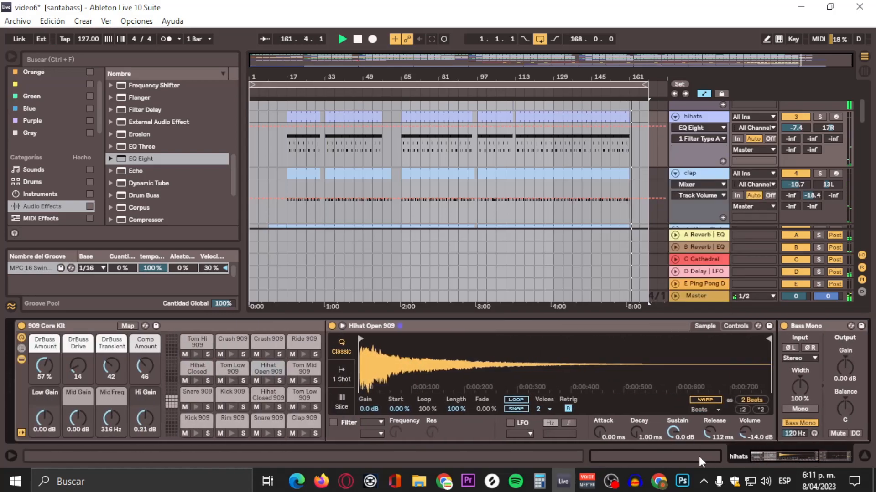
pyautogui.click(261, 397)
pyautogui.moveTo(798, 449); pyautogui.dragTo(836, 457)
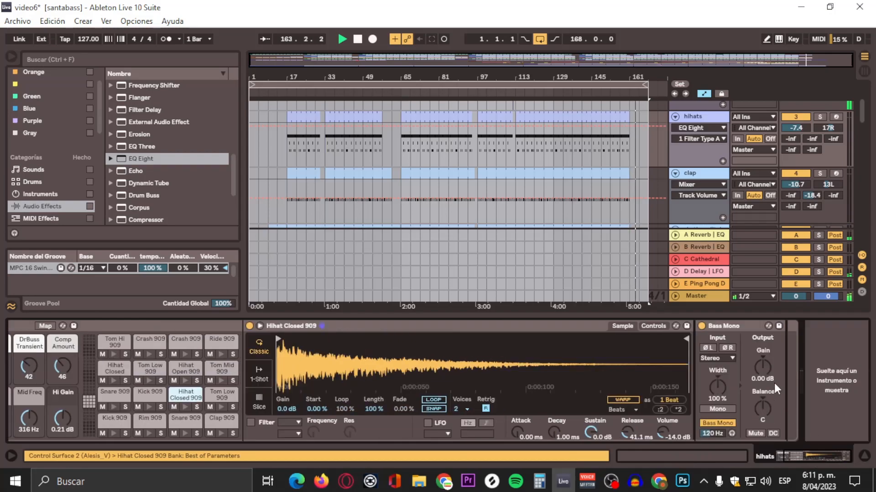
pyautogui.rightClick(787, 381)
pyautogui.click(792, 386)
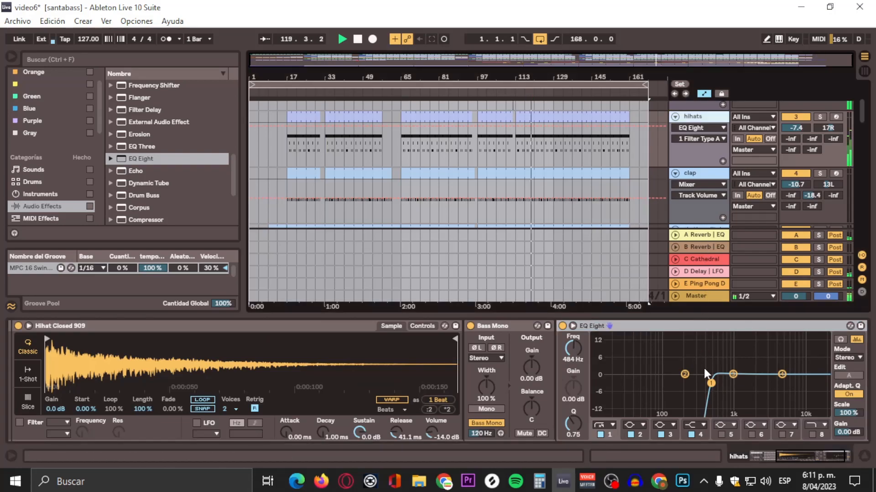
pyautogui.moveTo(708, 383)
pyautogui.mouseDown()
pyautogui.moveTo(737, 384)
pyautogui.moveTo(711, 383)
pyautogui.mouseUp()
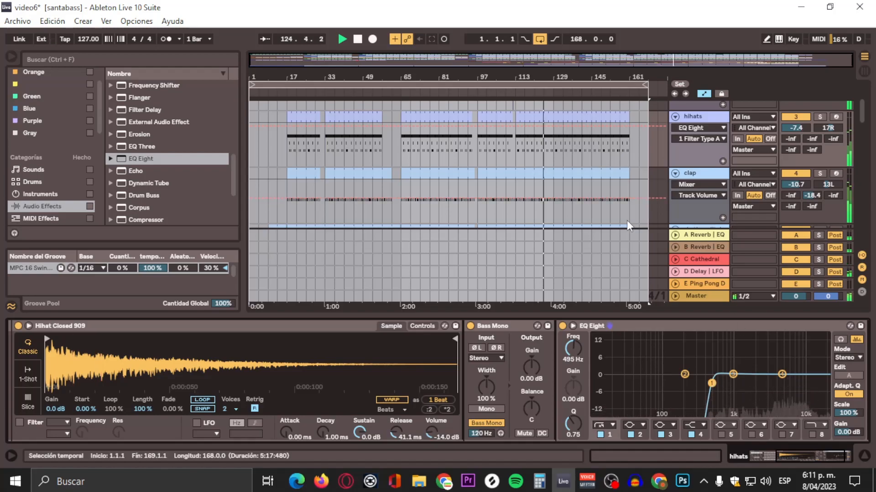
# Step: Reset the hihats track's pan to centre
pyautogui.moveTo(789, 451)
pyautogui.mouseDown()
pyautogui.moveTo(747, 452)
pyautogui.moveTo(801, 454)
pyautogui.mouseUp()
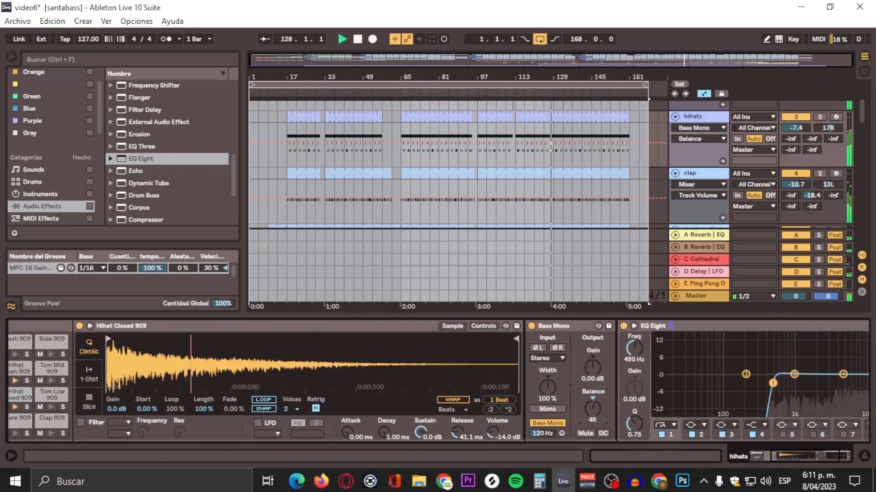
pyautogui.click(827, 128)
pyautogui.press('Delete')
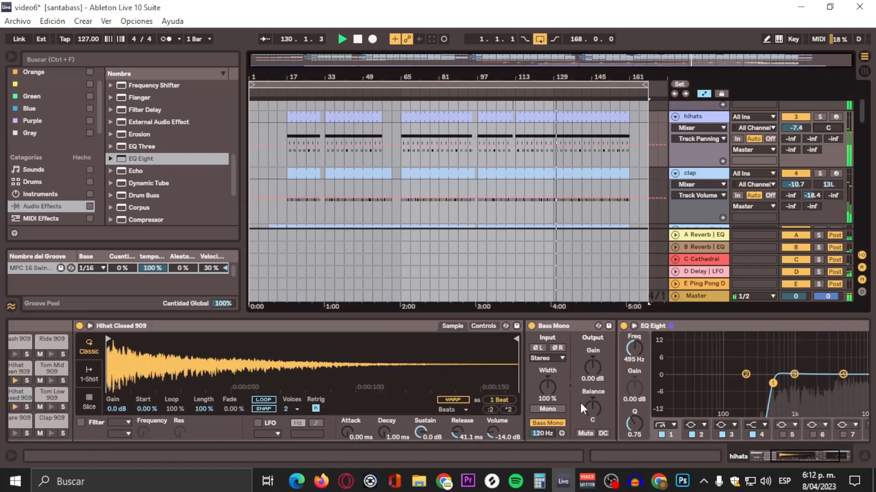
# Step: Set the Hihat Closed Bass Mono balance to 11R
pyautogui.moveTo(595, 408); pyautogui.dragTo(594, 406)
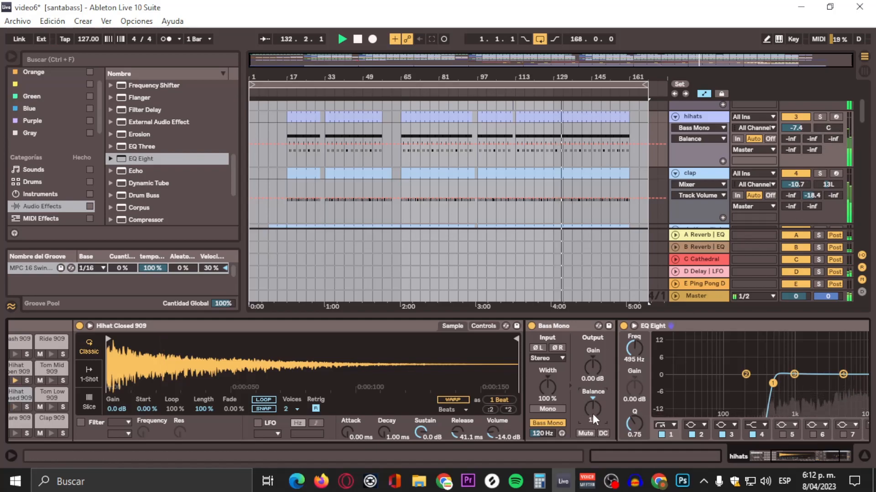
pyautogui.moveTo(593, 410); pyautogui.dragTo(593, 405)
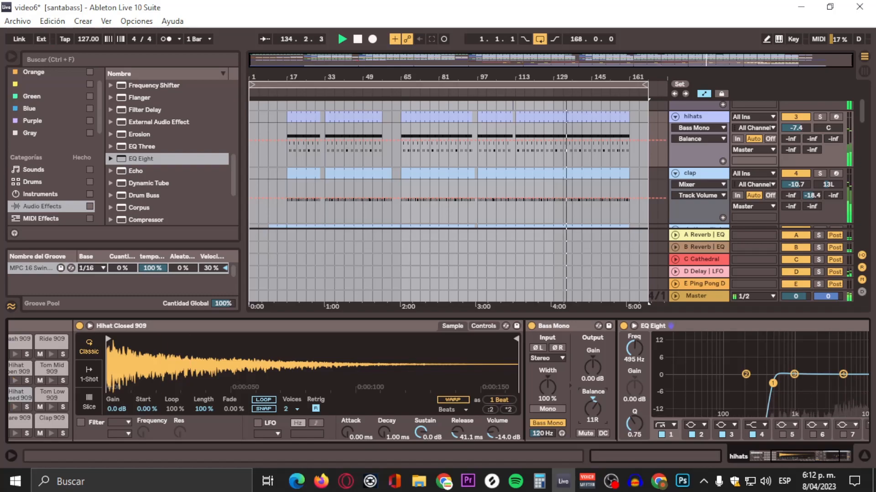
# Step: Select the Hihat Open pad and set its Bass Mono balance to 11L
pyautogui.click(780, 457)
pyautogui.moveTo(780, 457); pyautogui.dragTo(546, 431)
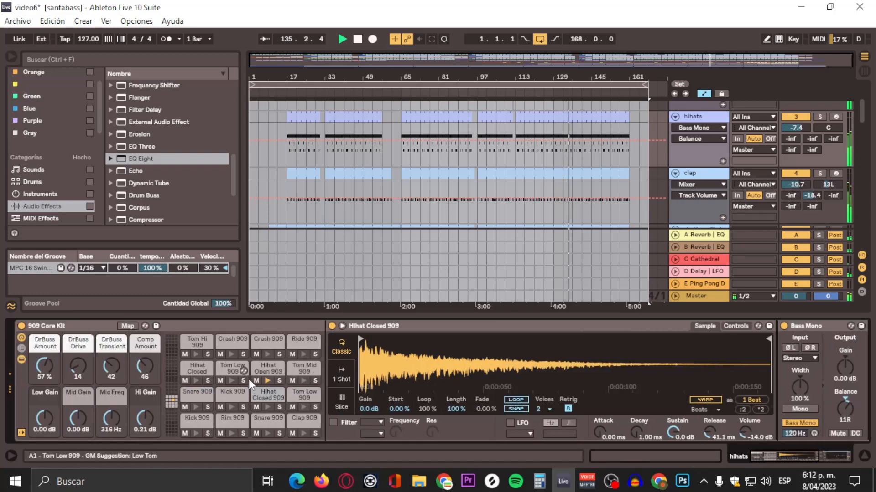
pyautogui.click(259, 370)
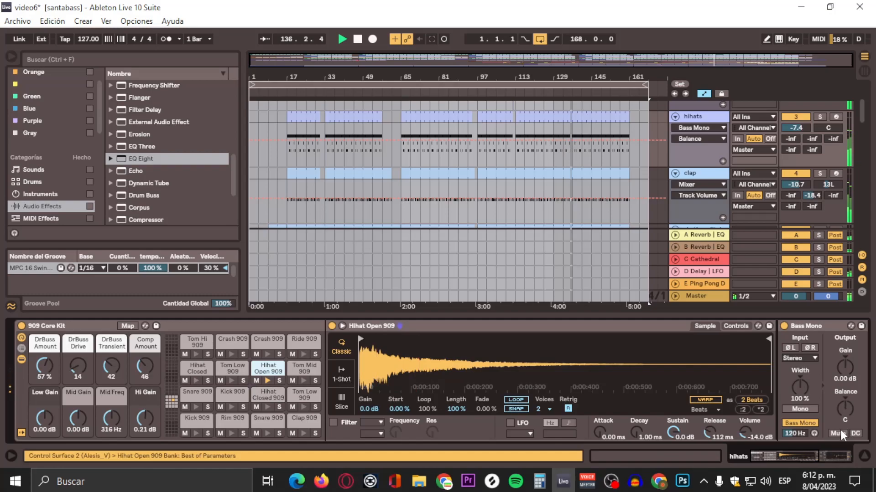
pyautogui.click(798, 452)
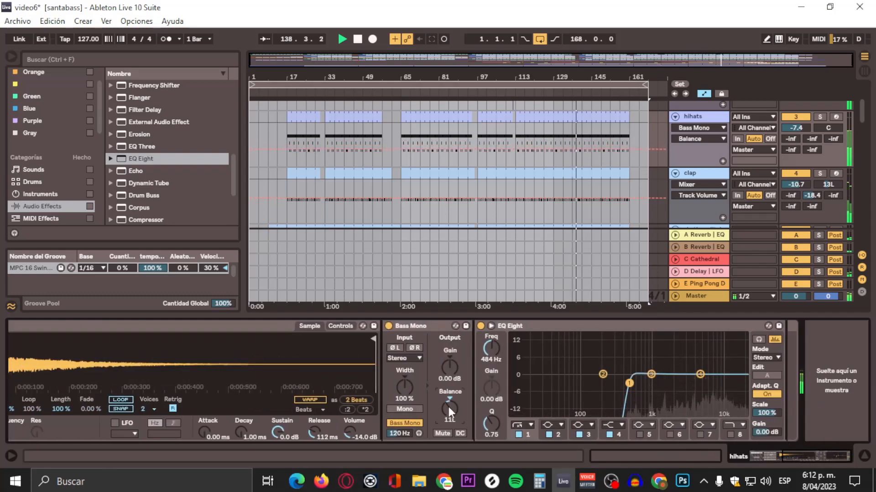
pyautogui.moveTo(803, 454); pyautogui.dragTo(748, 454)
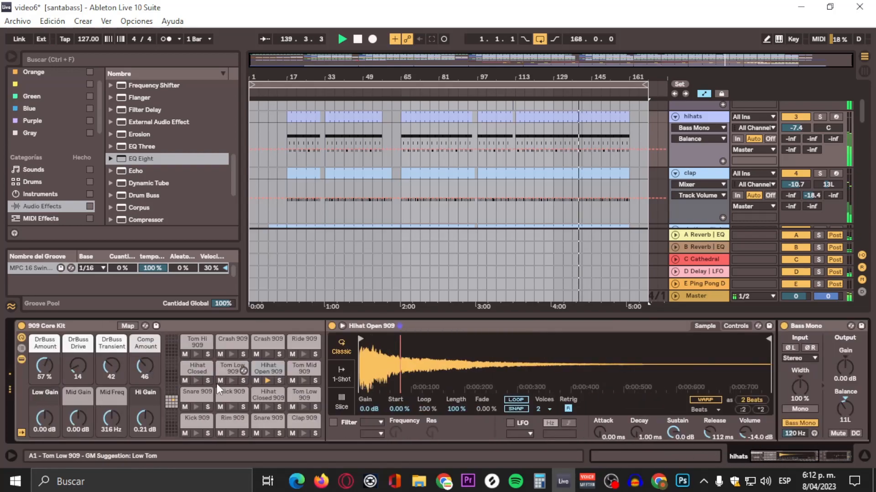
# Step: Select the Hihat Closed pad and set its Bass Mono balance to 19R
pyautogui.click(193, 371)
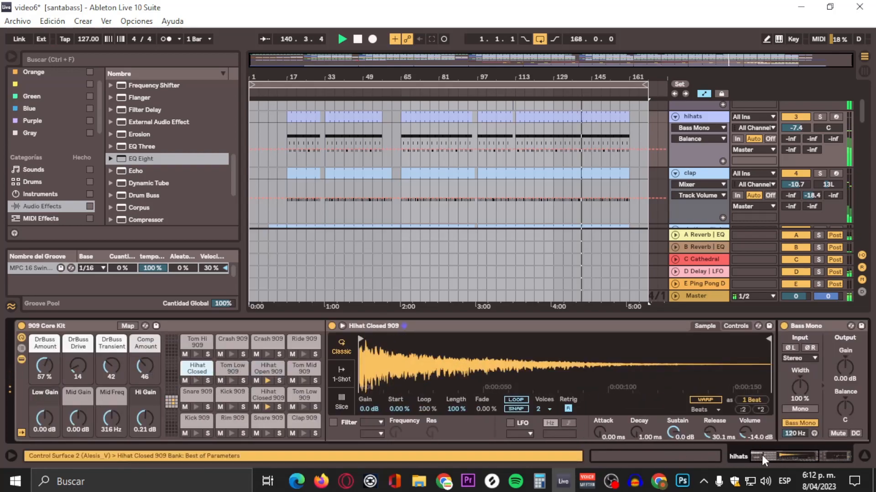
pyautogui.moveTo(791, 456); pyautogui.dragTo(816, 453)
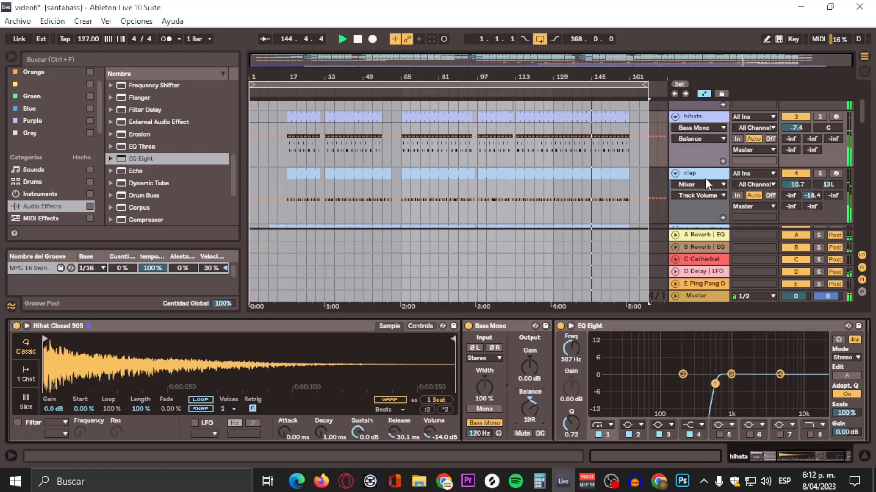
# Step: Select the clap track's Clap 707 pad and add an EQ Eight after its Mono device
pyautogui.scroll(-1, 689, 150)
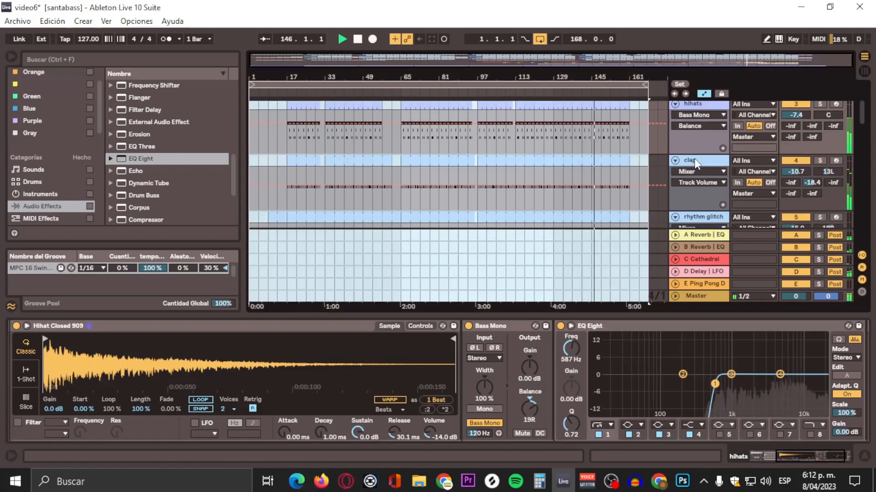
pyautogui.click(693, 160)
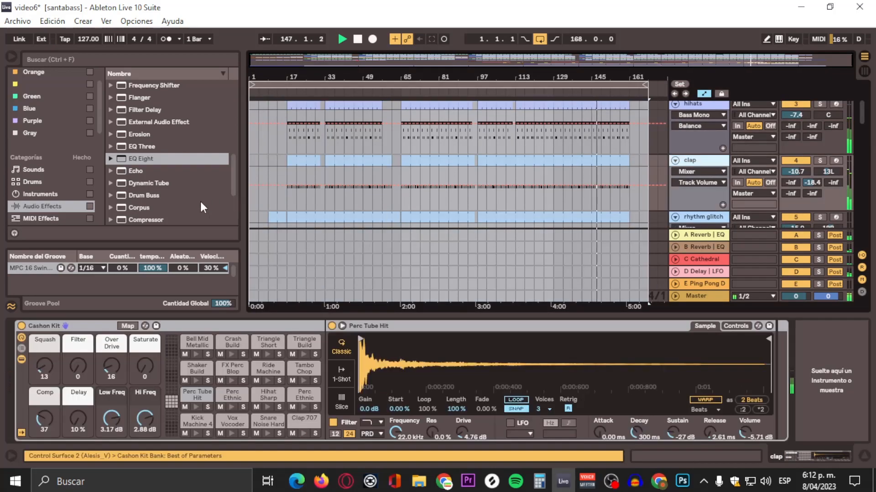
pyautogui.moveTo(133, 160); pyautogui.dragTo(484, 279)
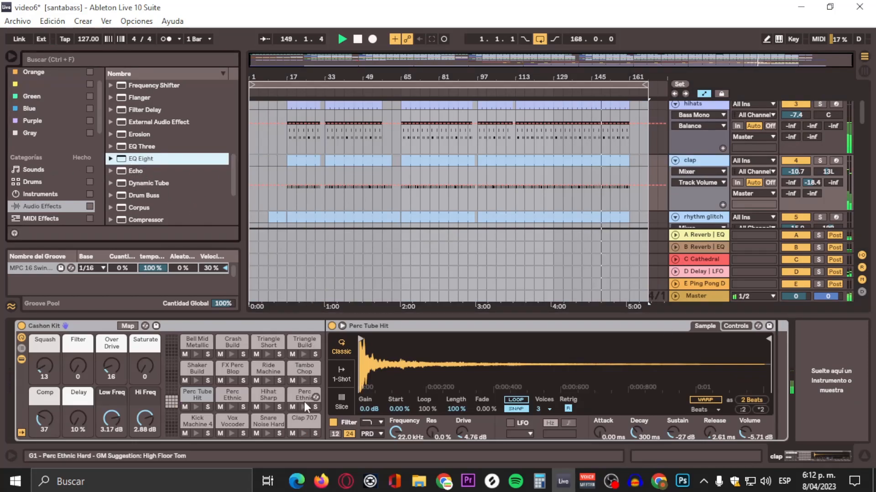
pyautogui.click(298, 424)
pyautogui.click(812, 452)
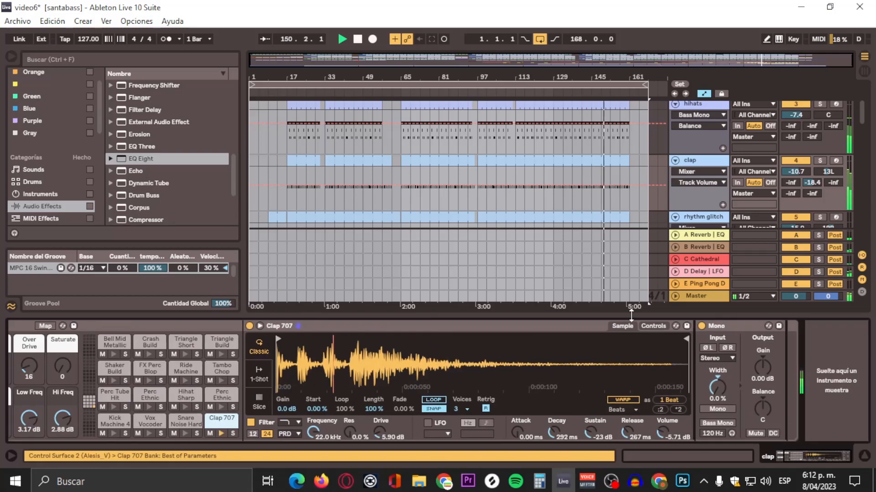
pyautogui.moveTo(125, 164); pyautogui.dragTo(757, 379)
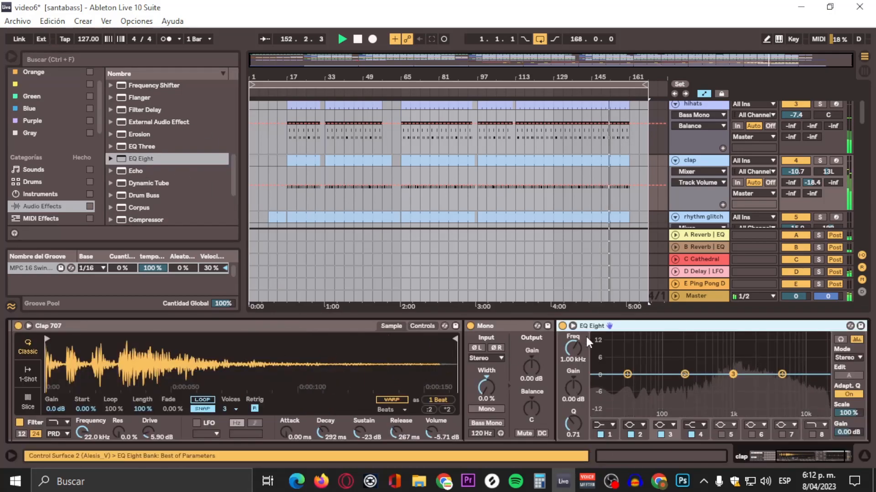
# Step: Make band 1 of the clap EQ Eight a high-pass filter with its cutoff at about 391 Hz
pyautogui.click(500, 326)
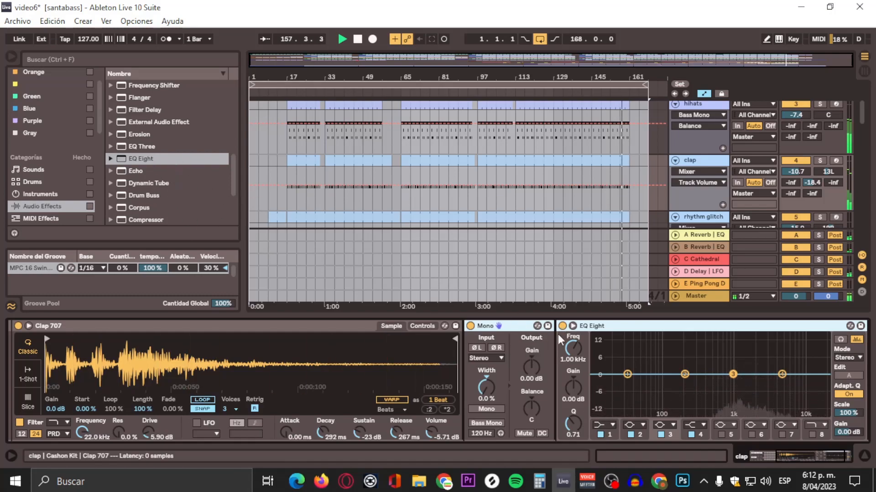
pyautogui.click(627, 374)
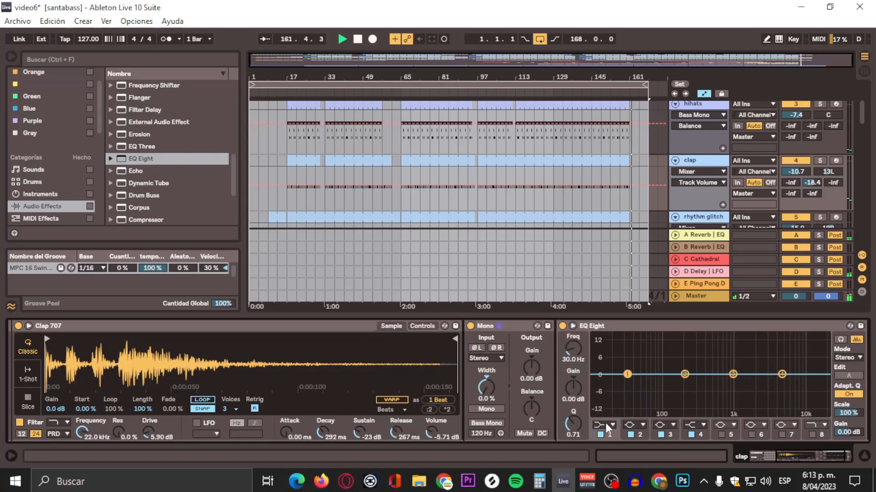
pyautogui.click(606, 424)
pyautogui.click(600, 349)
pyautogui.moveTo(627, 384); pyautogui.dragTo(643, 382)
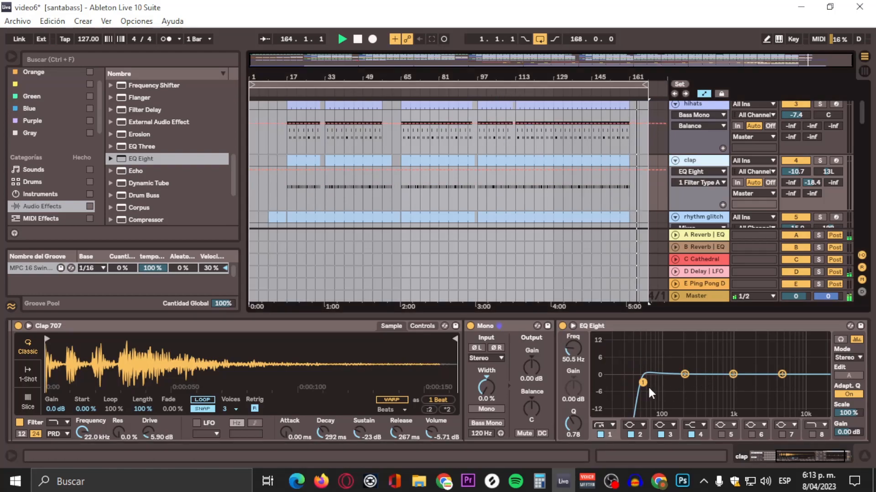
pyautogui.moveTo(642, 382); pyautogui.dragTo(703, 384)
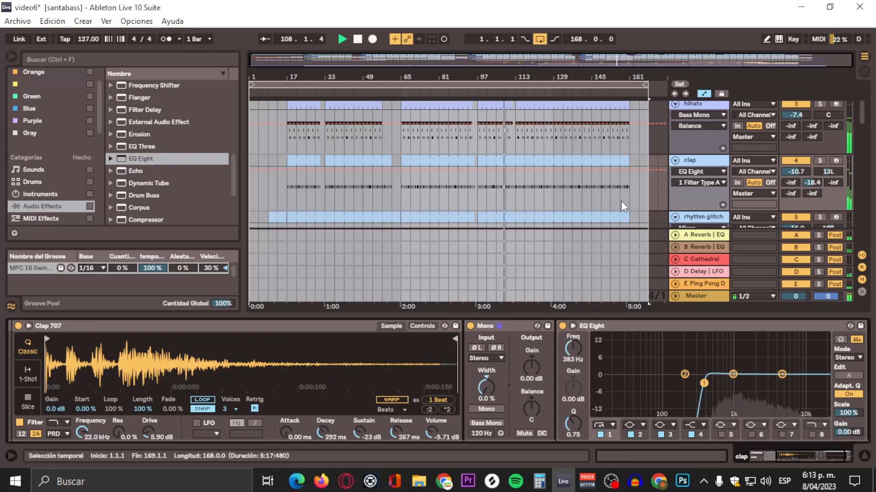
pyautogui.moveTo(703, 383)
pyautogui.mouseDown()
pyautogui.moveTo(729, 384)
pyautogui.moveTo(704, 384)
pyautogui.mouseUp()
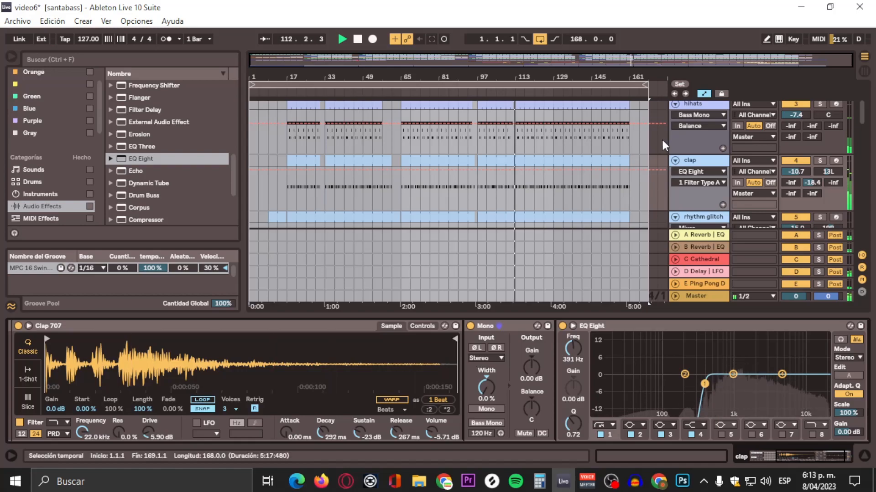
# Step: Inspect the rhythm glitch track's volume and kit, then return to the clap track
pyautogui.scroll(-2, 685, 220)
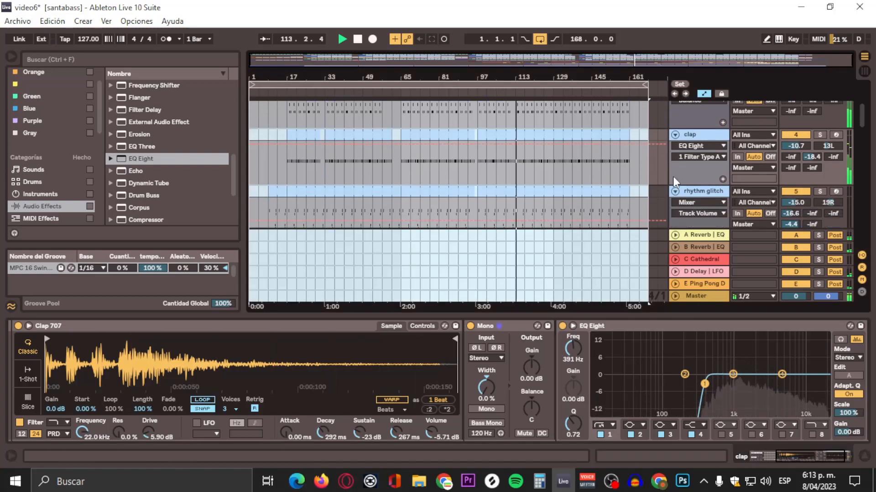
pyautogui.scroll(-1, 659, 165)
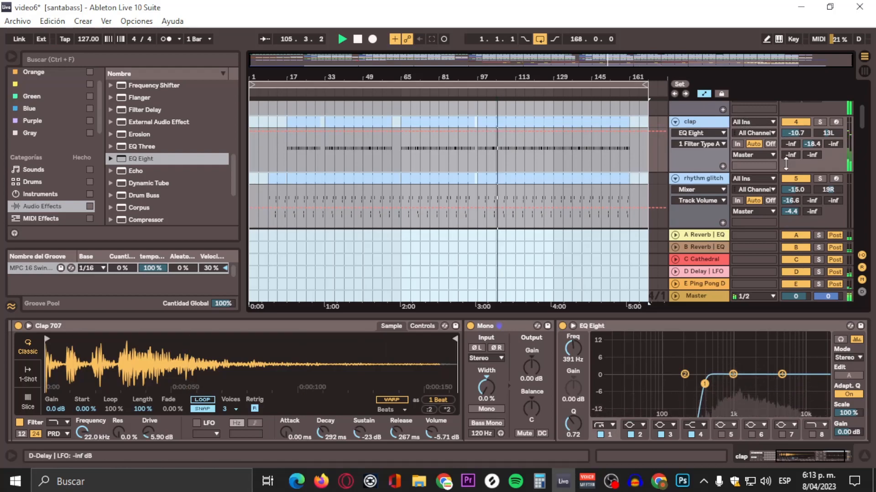
pyautogui.click(816, 180)
pyautogui.click(816, 179)
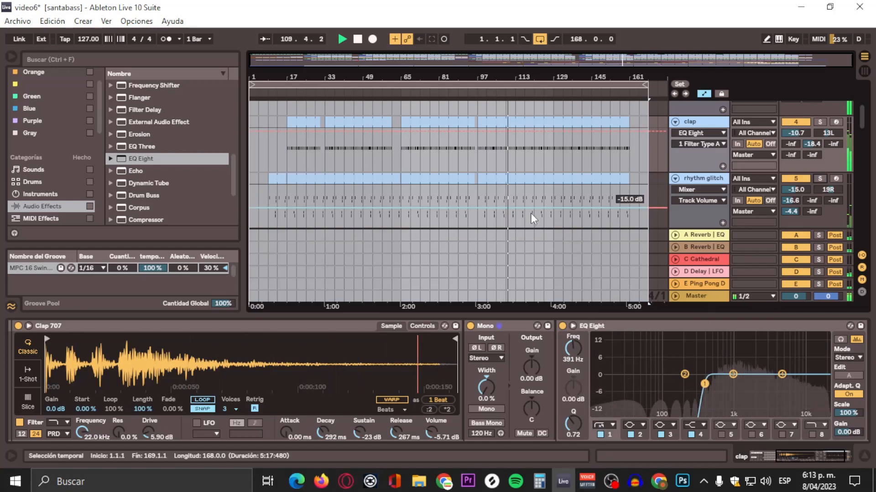
pyautogui.scroll(-1, 652, 166)
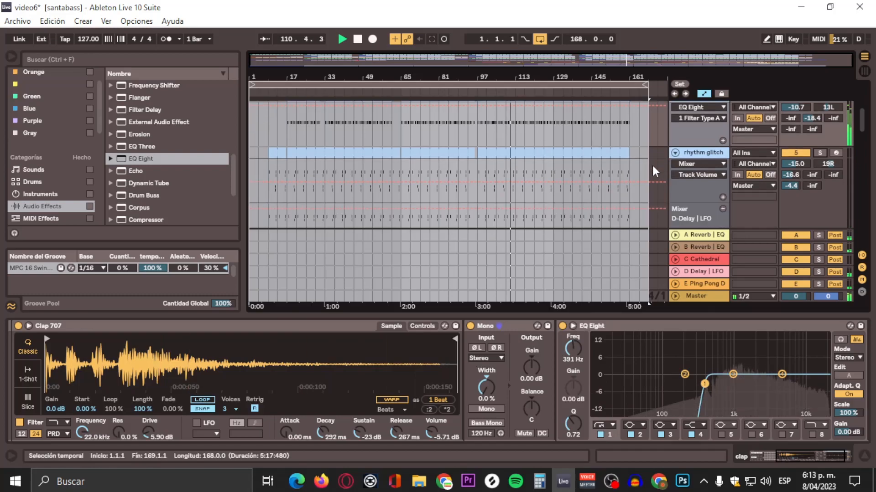
pyautogui.click(702, 153)
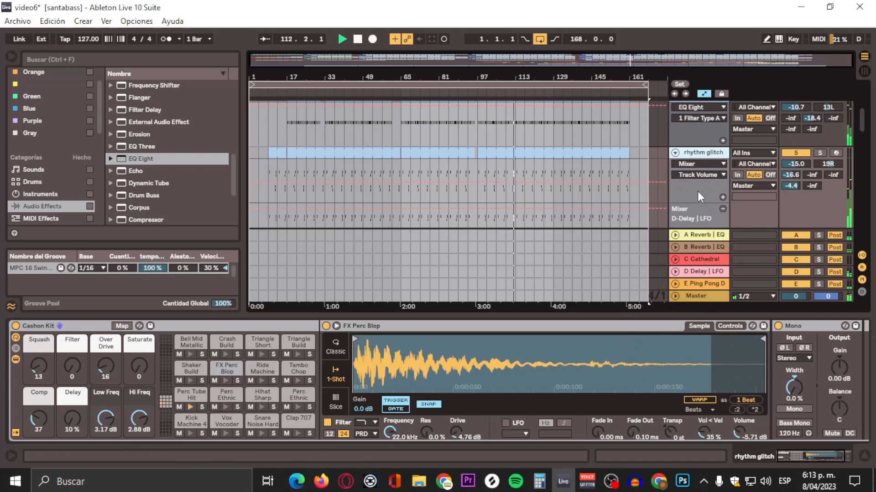
pyautogui.scroll(1, 658, 155)
pyautogui.click(689, 121)
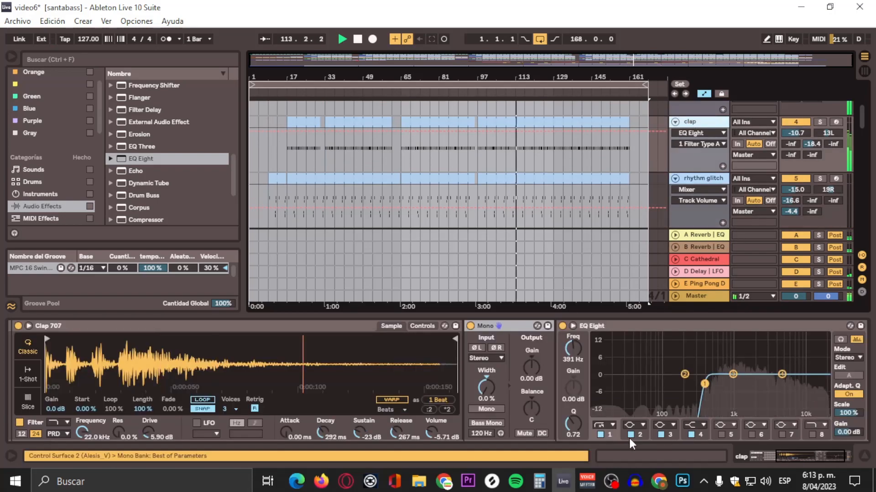
# Step: Switch the clap EQ Eight band 1 to the steeper high-pass filter type
pyautogui.click(602, 426)
pyautogui.click(602, 357)
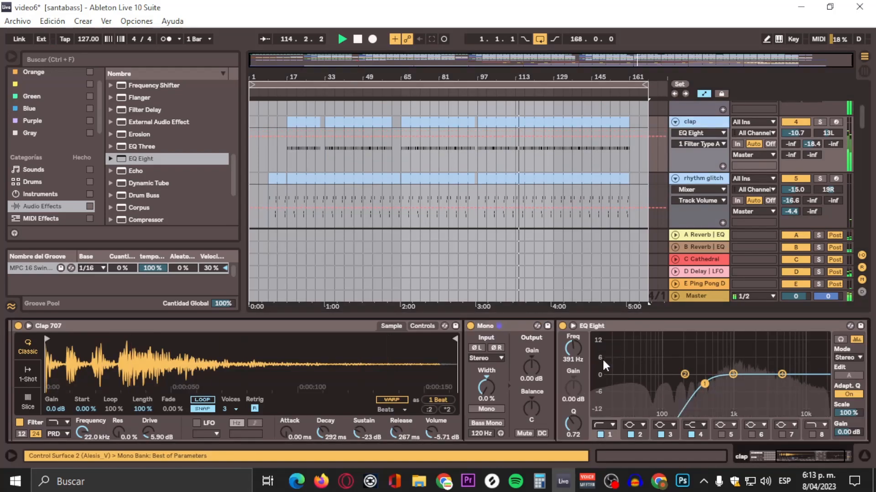
pyautogui.click(611, 425)
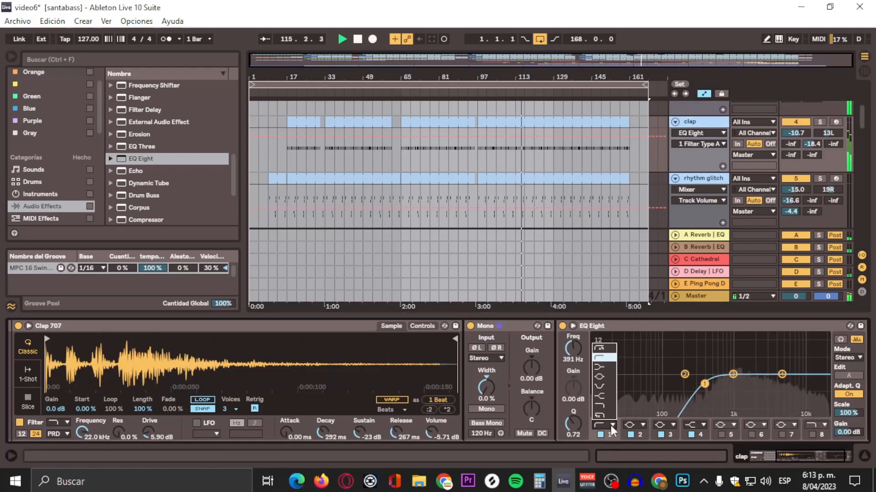
pyautogui.click(603, 351)
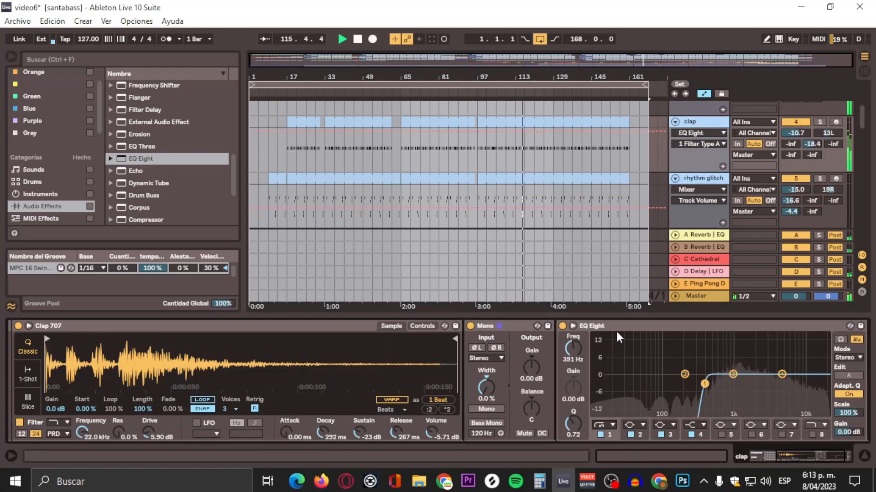
# Step: Select the rhythm glitch track, zoom the arrangement and audition it by toggling solo on and off
pyautogui.click(700, 178)
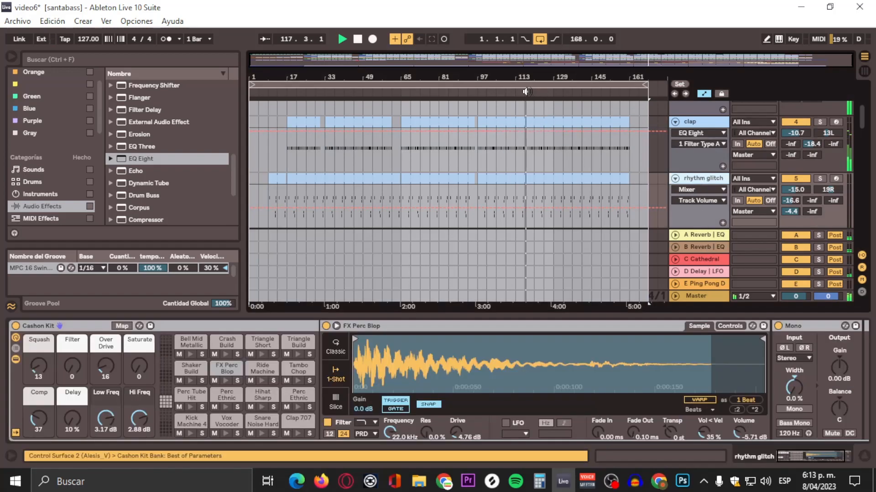
pyautogui.moveTo(515, 95); pyautogui.dragTo(515, 109)
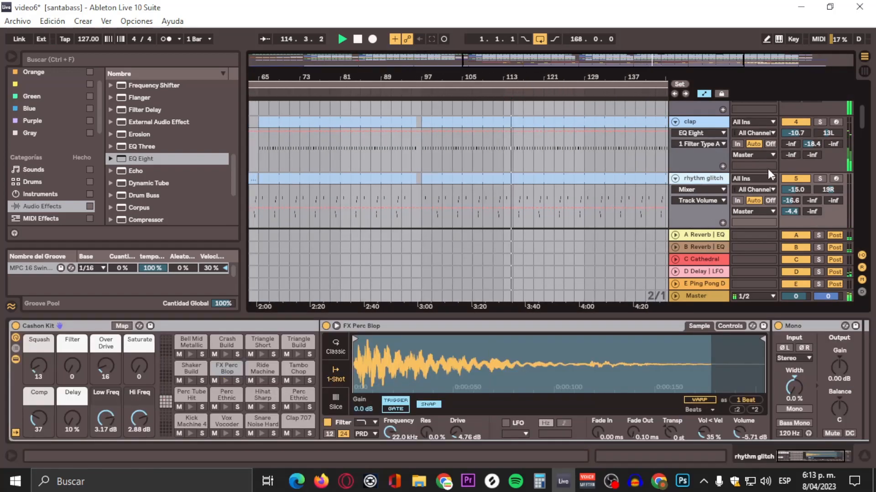
pyautogui.click(820, 183)
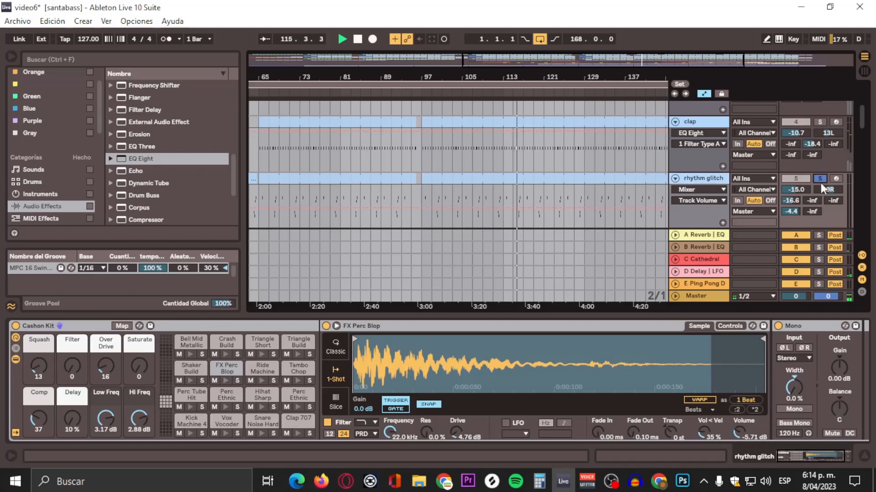
pyautogui.click(820, 183)
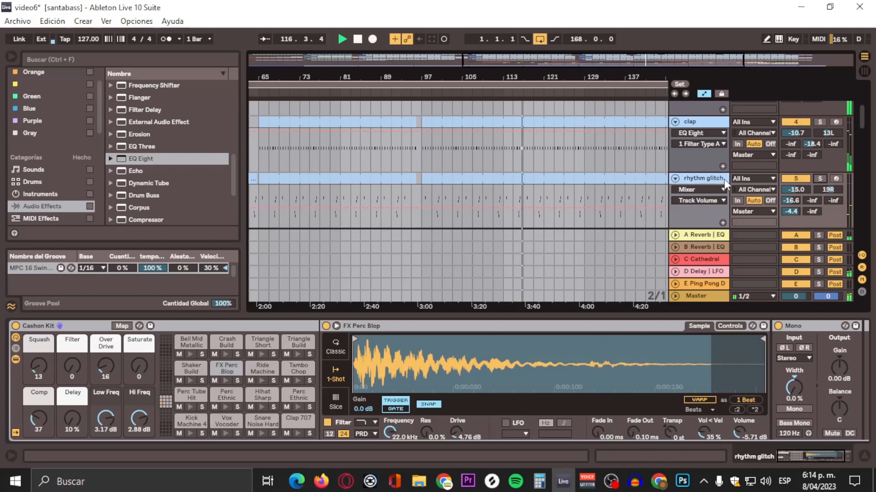
# Step: Select the FX Perc Blop pad in the rhythm glitch kit and add an EQ Eight after its Mono device
pyautogui.moveTo(801, 455); pyautogui.dragTo(793, 455)
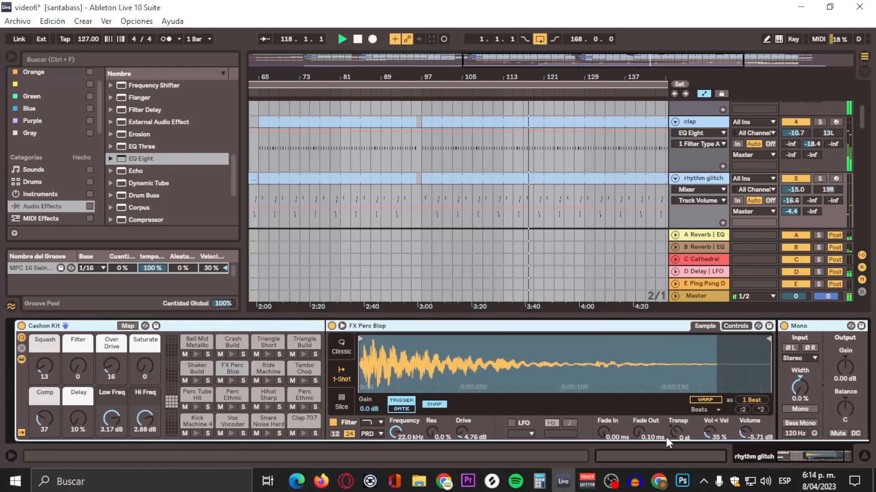
pyautogui.click(230, 370)
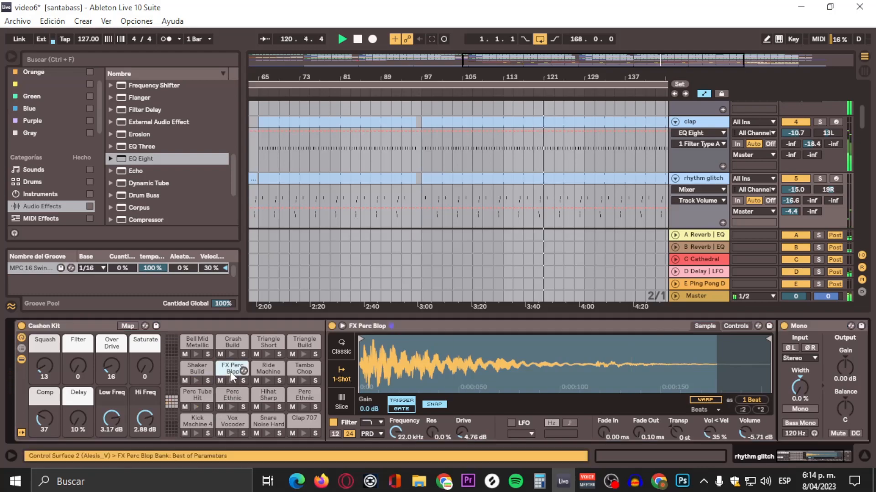
pyautogui.moveTo(818, 453); pyautogui.dragTo(847, 451)
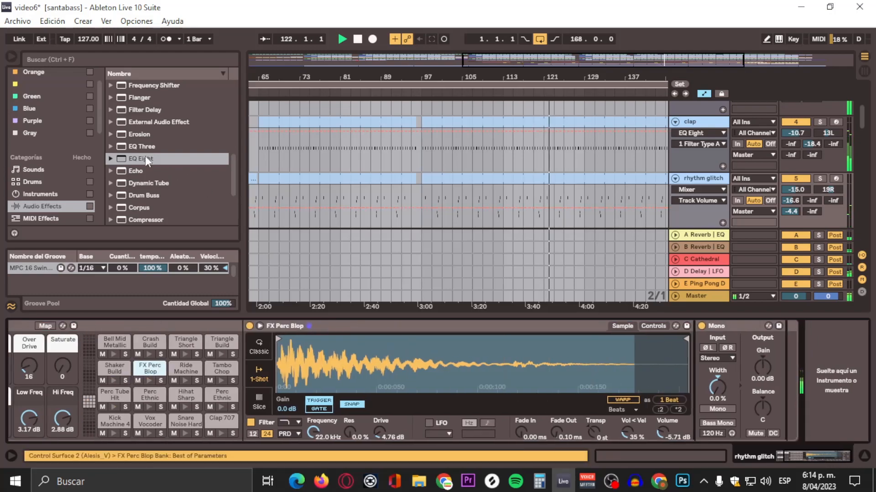
pyautogui.moveTo(129, 158); pyautogui.dragTo(792, 410)
pyautogui.click(622, 374)
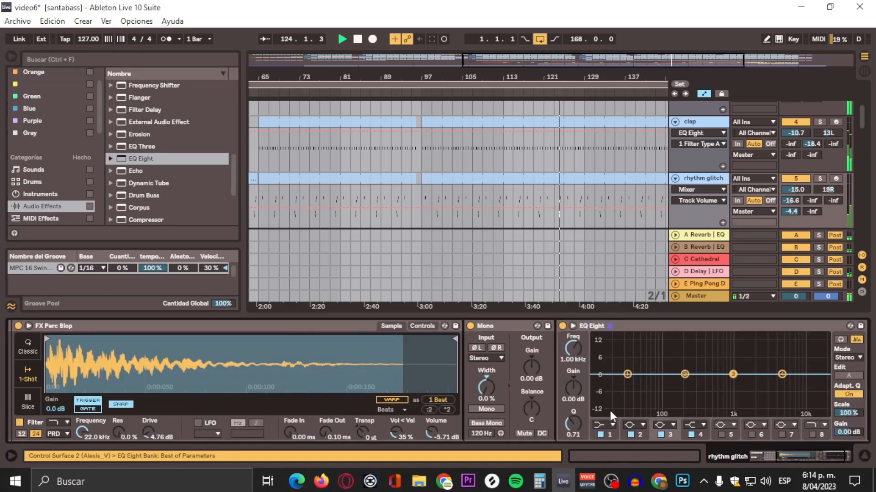
# Step: Make band 1 of the FX Perc Blop EQ Eight a steep high-pass with its cutoff at about 174 Hz
pyautogui.click(608, 425)
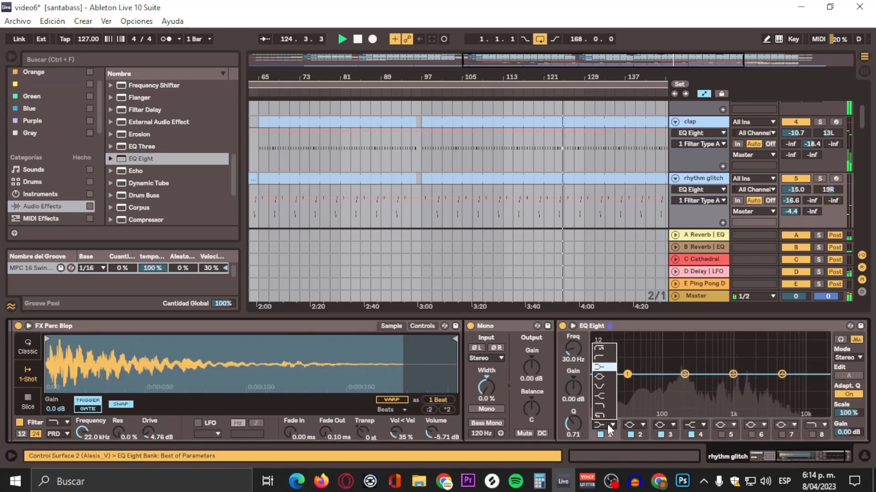
pyautogui.click(605, 349)
pyautogui.moveTo(637, 381); pyautogui.dragTo(686, 382)
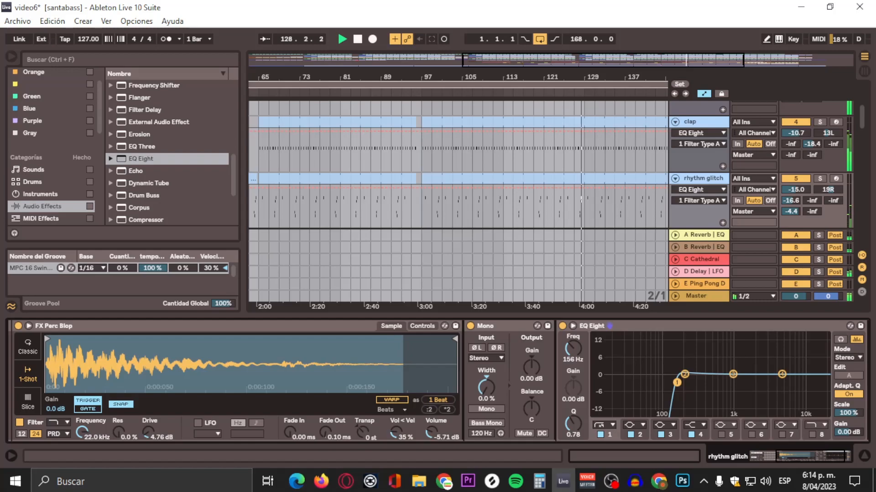
pyautogui.moveTo(676, 382); pyautogui.dragTo(674, 383)
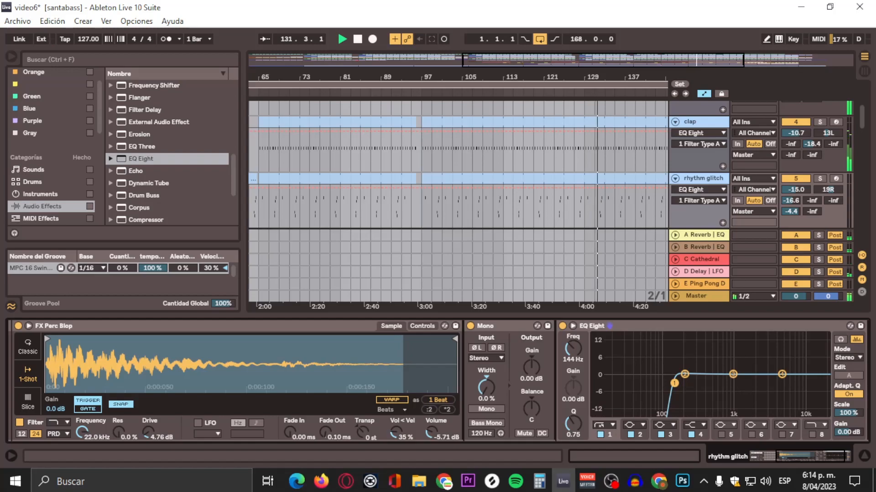
pyautogui.moveTo(674, 383); pyautogui.dragTo(680, 383)
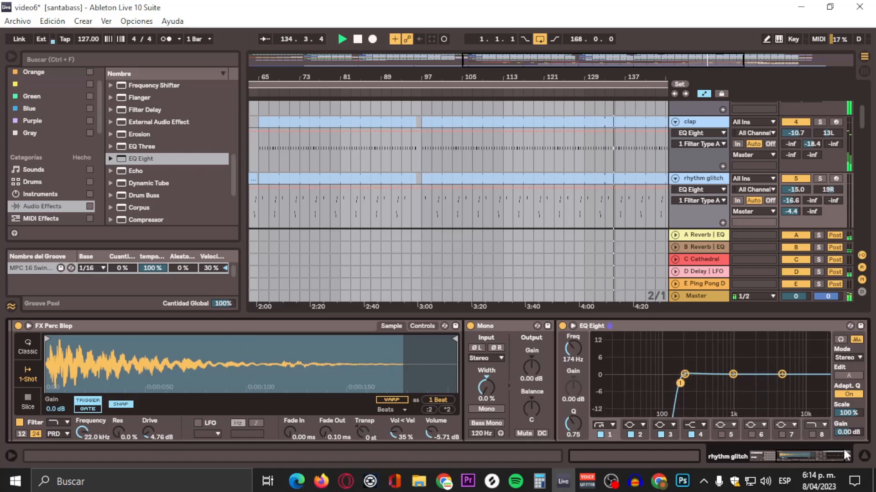
# Step: Return to the FX Perc Blop pad and set its Mono balance to 32L
pyautogui.moveTo(831, 457); pyautogui.dragTo(816, 455)
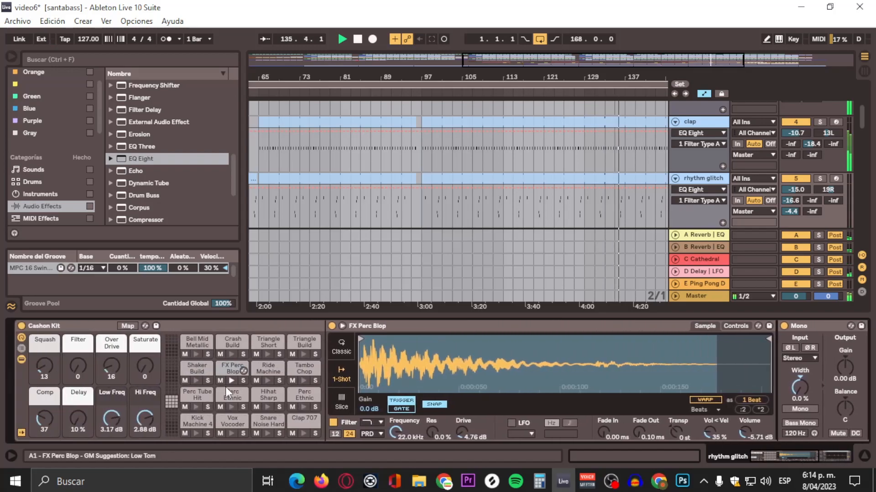
pyautogui.click(225, 394)
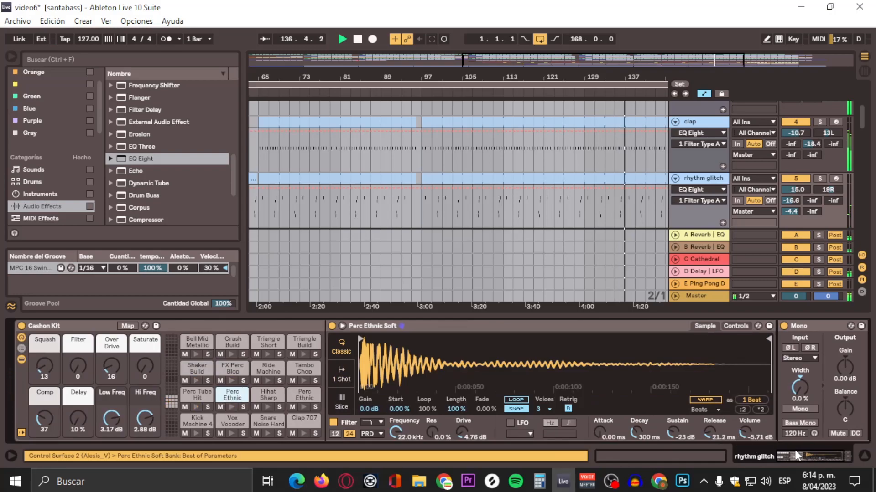
pyautogui.click(227, 366)
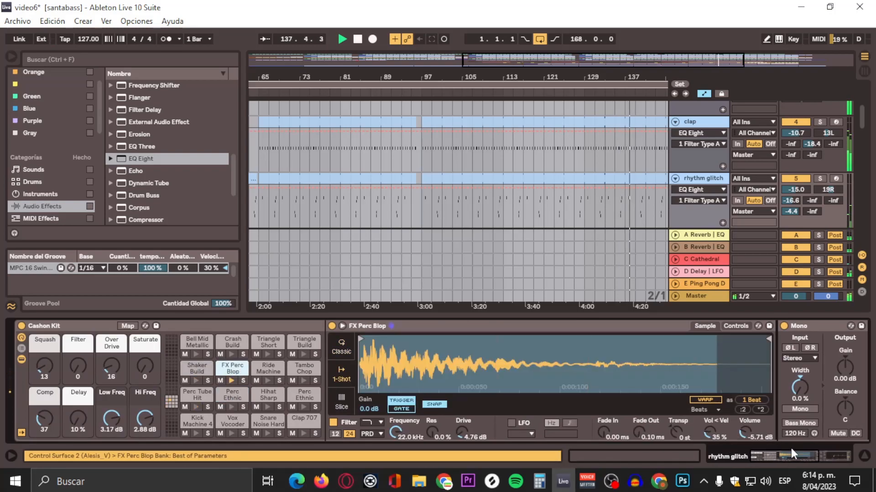
pyautogui.moveTo(790, 448); pyautogui.dragTo(811, 452)
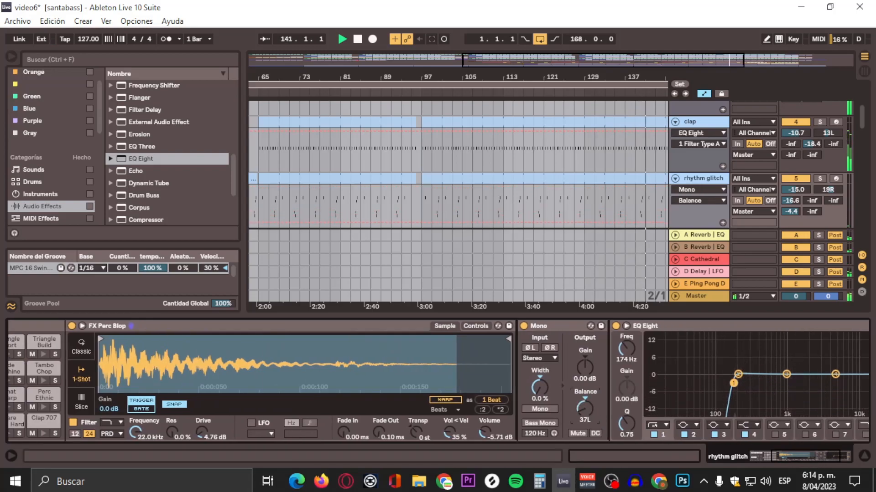
pyautogui.moveTo(795, 452); pyautogui.dragTo(705, 451)
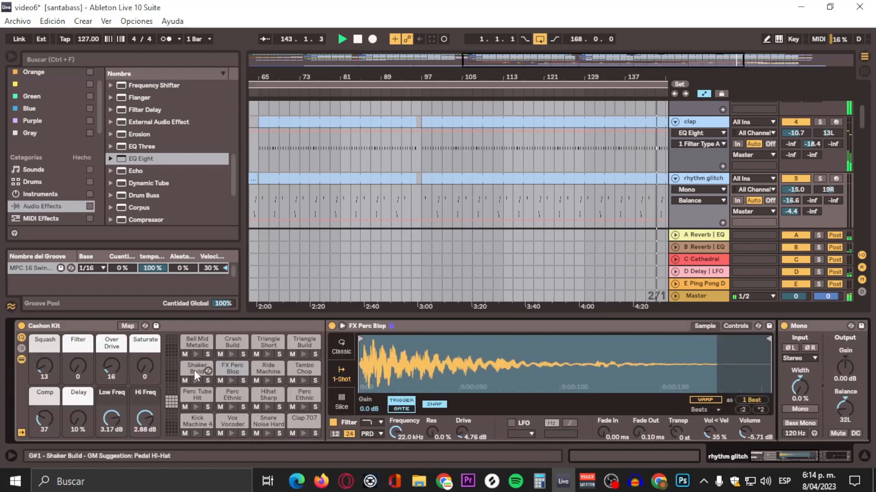
# Step: Select the Perc Ethnic pad and set its Mono balance to 33R
pyautogui.click(226, 394)
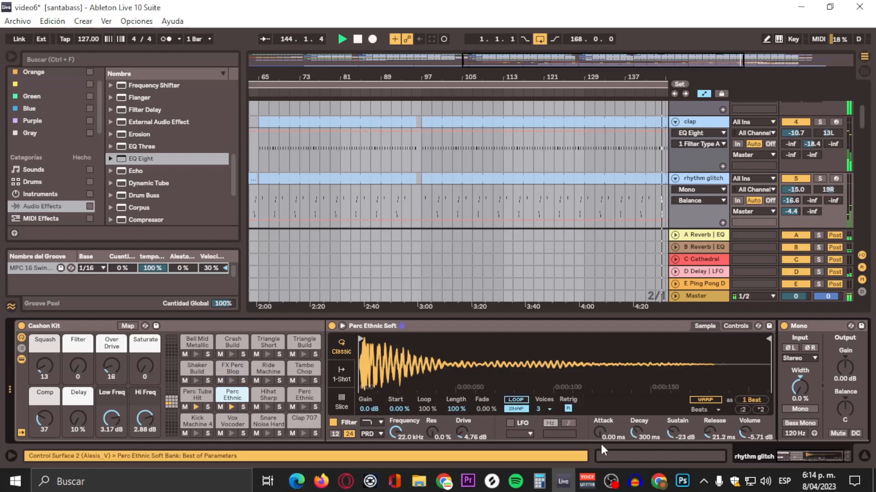
pyautogui.moveTo(828, 455); pyautogui.dragTo(846, 450)
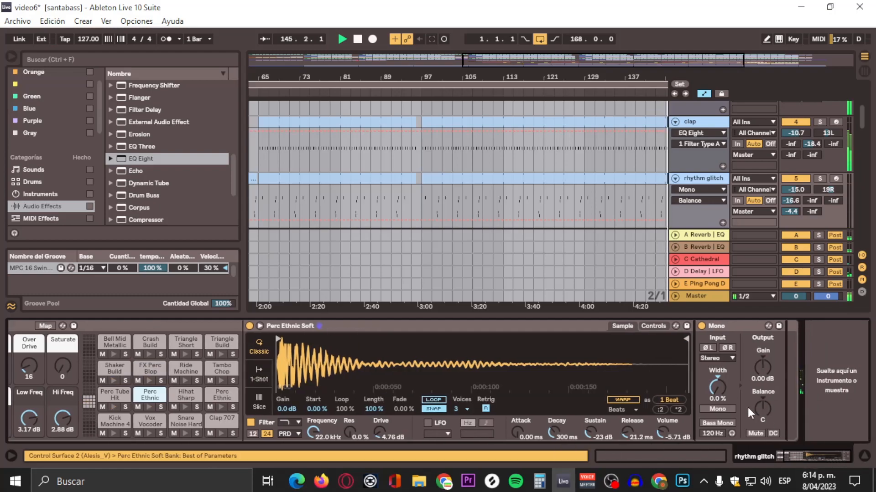
pyautogui.moveTo(760, 410); pyautogui.dragTo(760, 396)
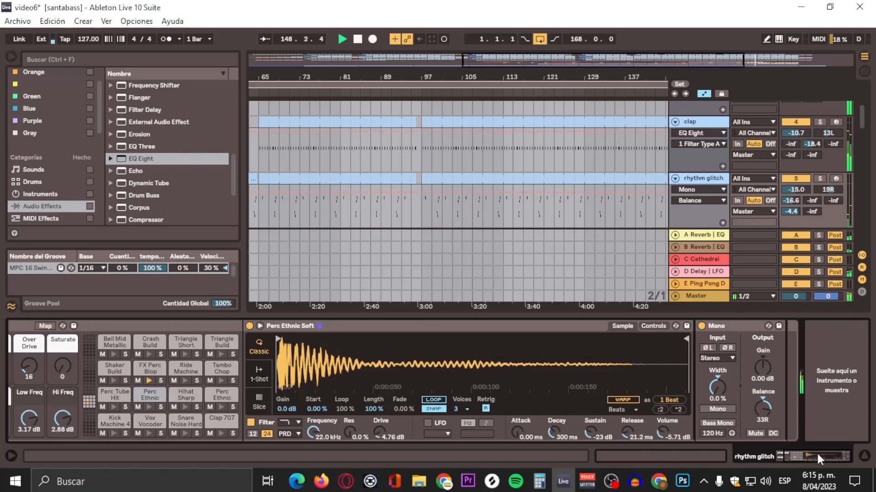
# Step: Add an EQ Eight to the Perc Ethnic chain and make band 1 a high-pass at about 198 Hz
pyautogui.moveTo(816, 452)
pyautogui.mouseDown()
pyautogui.moveTo(795, 449)
pyautogui.moveTo(817, 453)
pyautogui.mouseUp()
pyautogui.moveTo(124, 155); pyautogui.dragTo(785, 365)
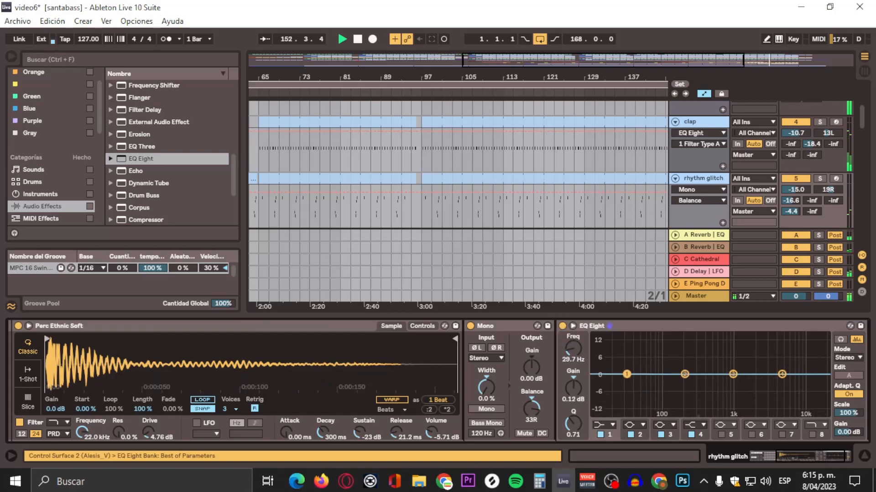
pyautogui.click(606, 425)
pyautogui.click(608, 352)
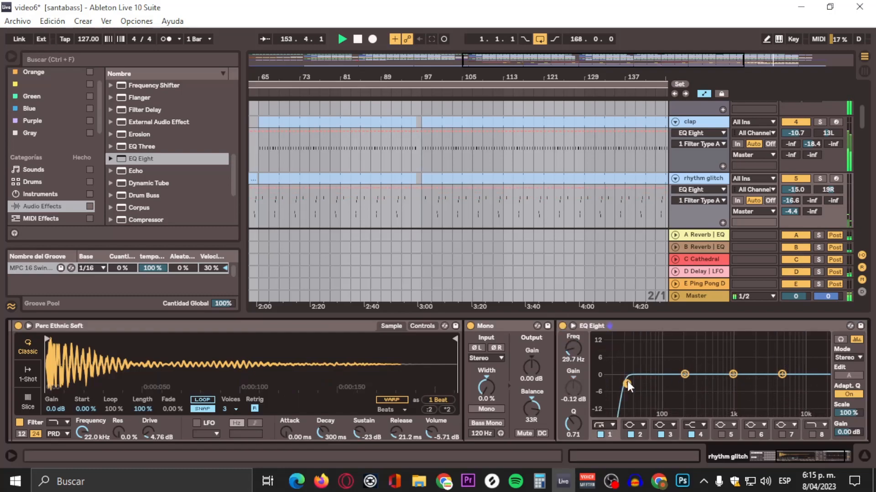
pyautogui.moveTo(627, 381); pyautogui.dragTo(680, 380)
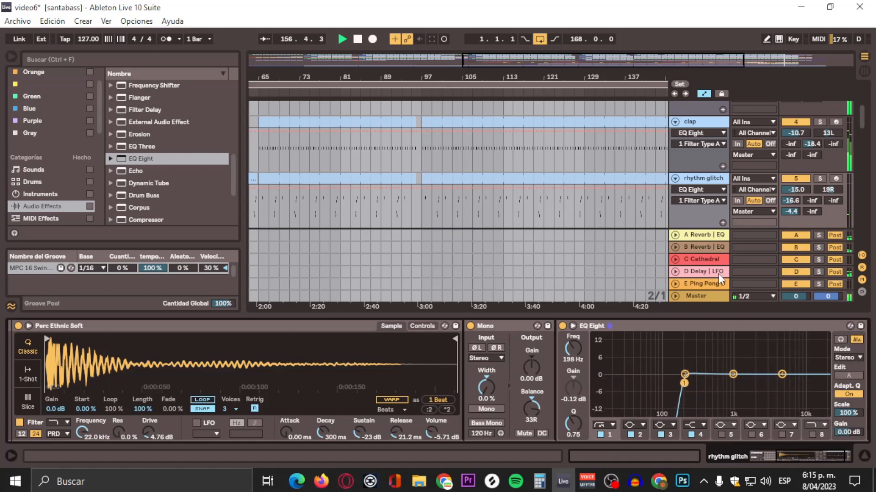
# Step: Review the Shaker Build and Perc Tube Hit pad chains and their Mono and EQ settings
pyautogui.moveTo(787, 459); pyautogui.dragTo(743, 456)
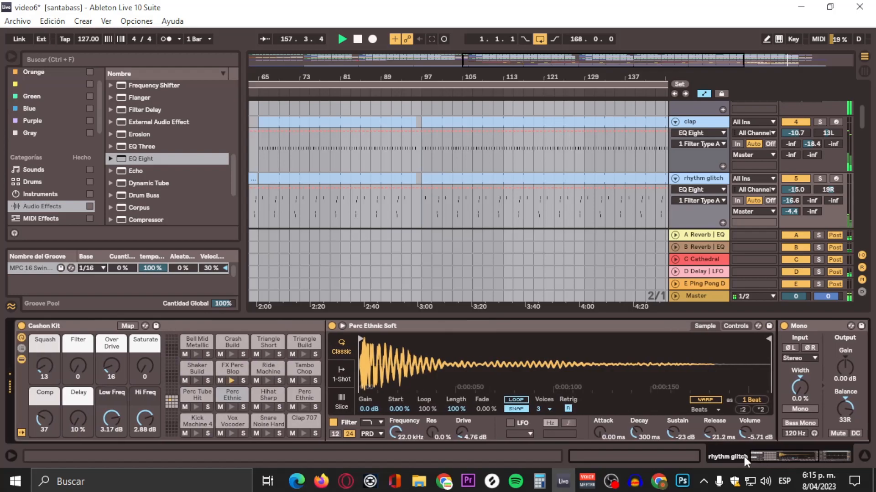
pyautogui.click(187, 367)
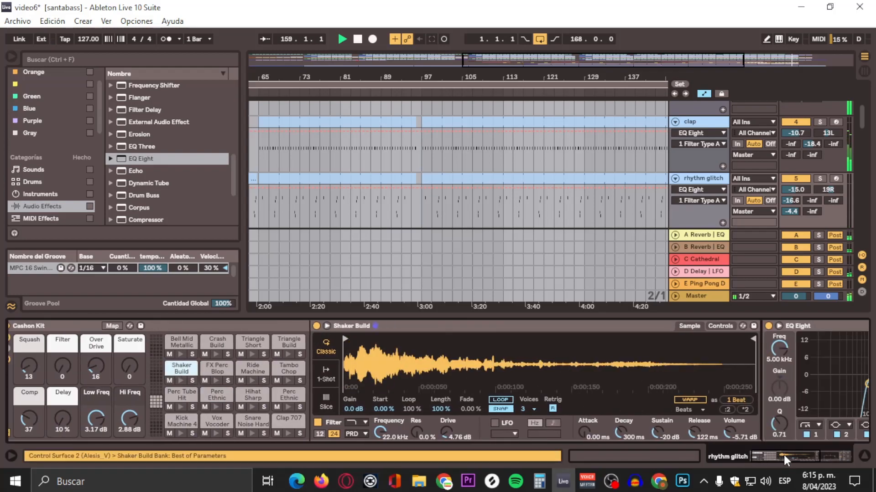
pyautogui.moveTo(783, 455); pyautogui.dragTo(818, 456)
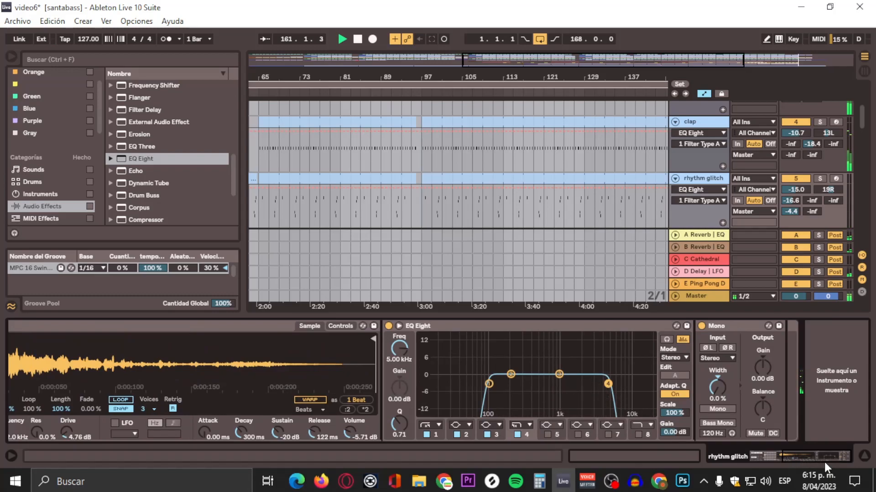
pyautogui.moveTo(817, 456); pyautogui.dragTo(769, 453)
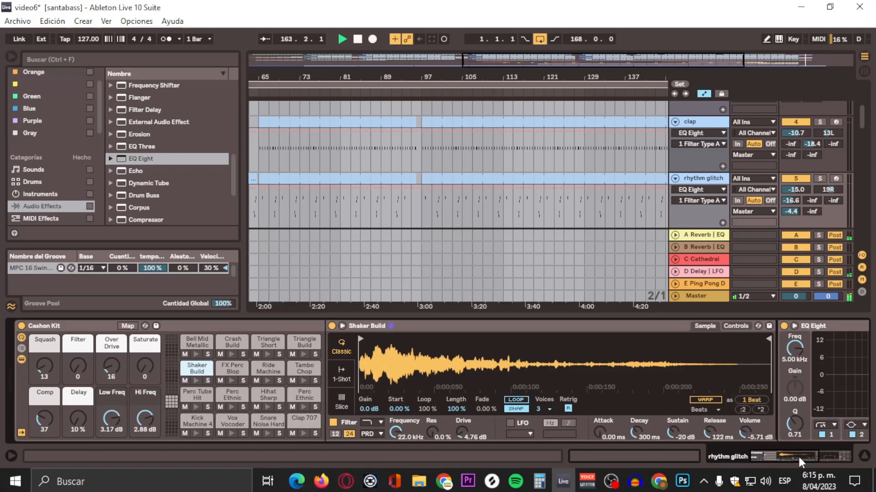
pyautogui.moveTo(798, 457); pyautogui.dragTo(741, 456)
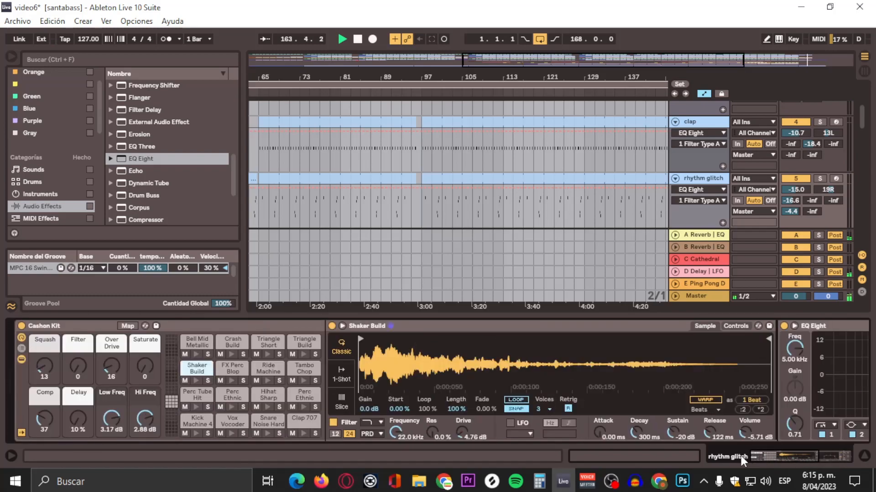
pyautogui.click(193, 398)
pyautogui.moveTo(806, 449); pyautogui.dragTo(695, 457)
pyautogui.scroll(-2, 691, 157)
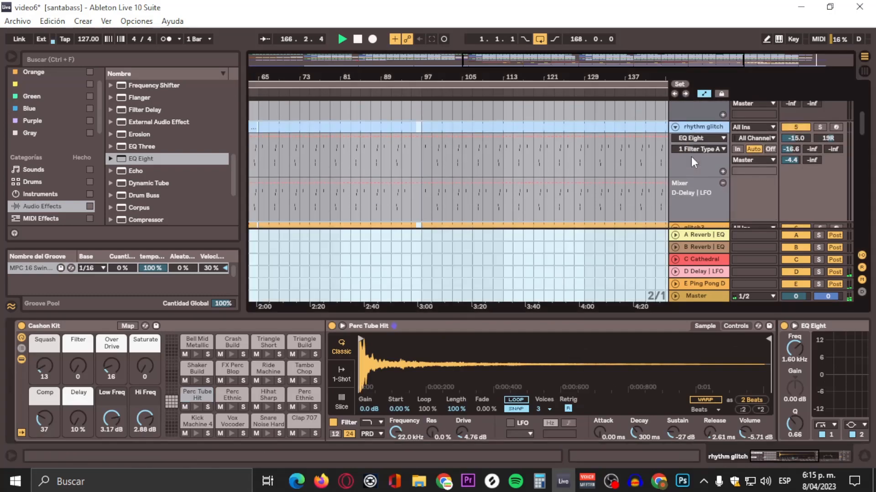
pyautogui.scroll(-1, 679, 144)
pyautogui.click(196, 368)
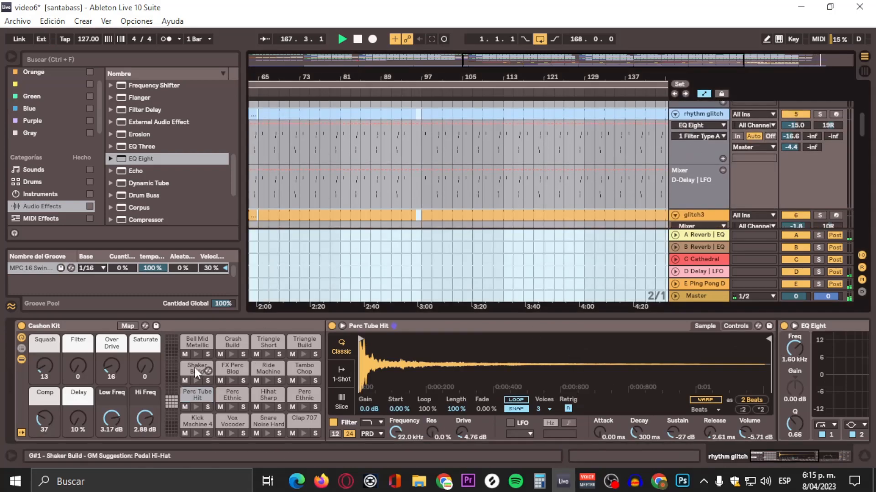
pyautogui.moveTo(796, 456); pyautogui.dragTo(827, 458)
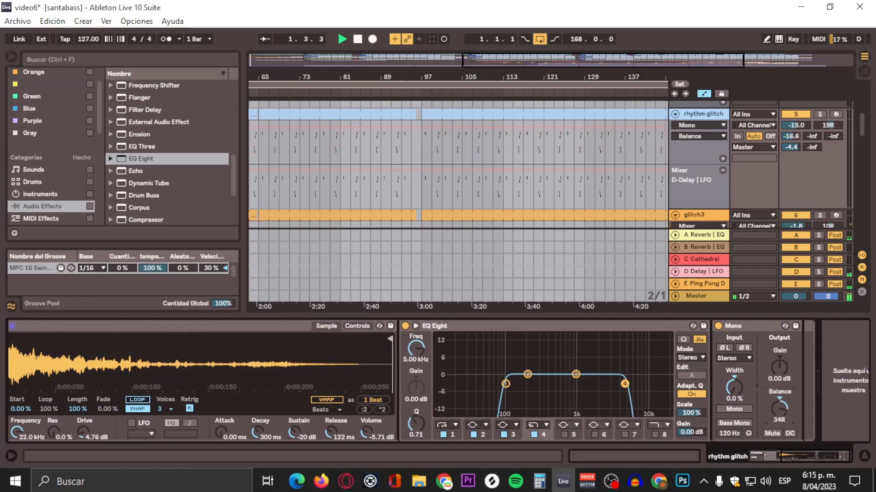
pyautogui.moveTo(814, 456); pyautogui.dragTo(782, 456)
# Step: Select the Perc Tube Hit pad and set its Mono balance to 42L
pyautogui.click(224, 371)
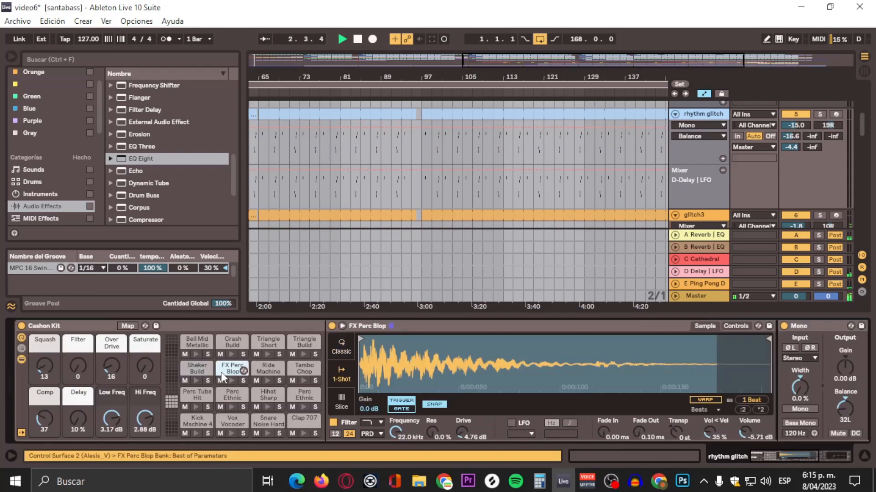
pyautogui.click(198, 395)
pyautogui.moveTo(807, 455); pyautogui.dragTo(860, 455)
pyautogui.click(763, 409)
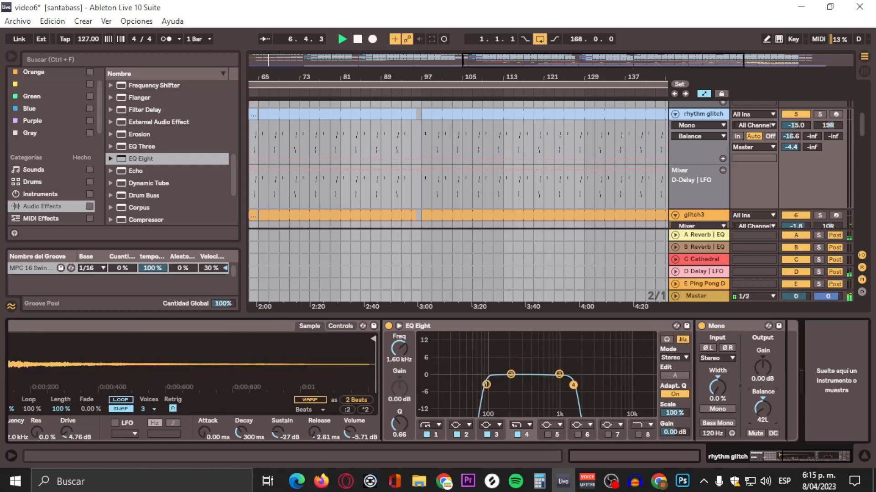
pyautogui.click(756, 455)
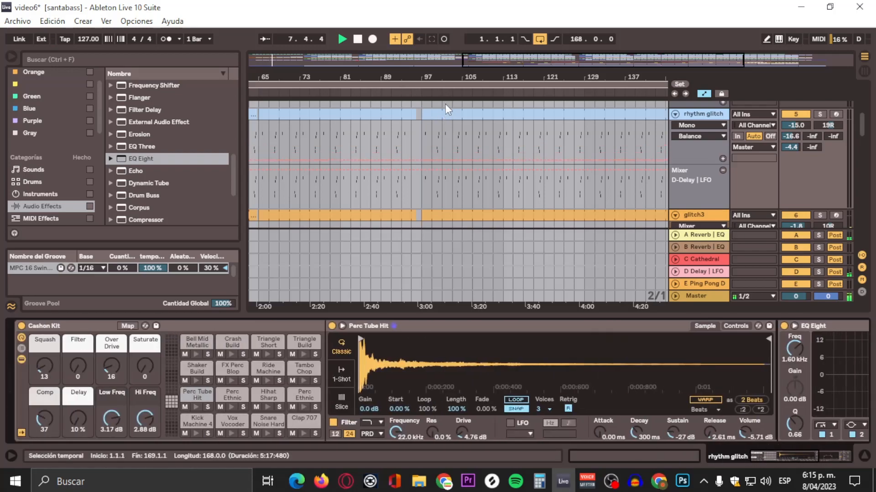
# Step: Scroll down the track list and select the glitch3 track to view its devices
pyautogui.click(439, 92)
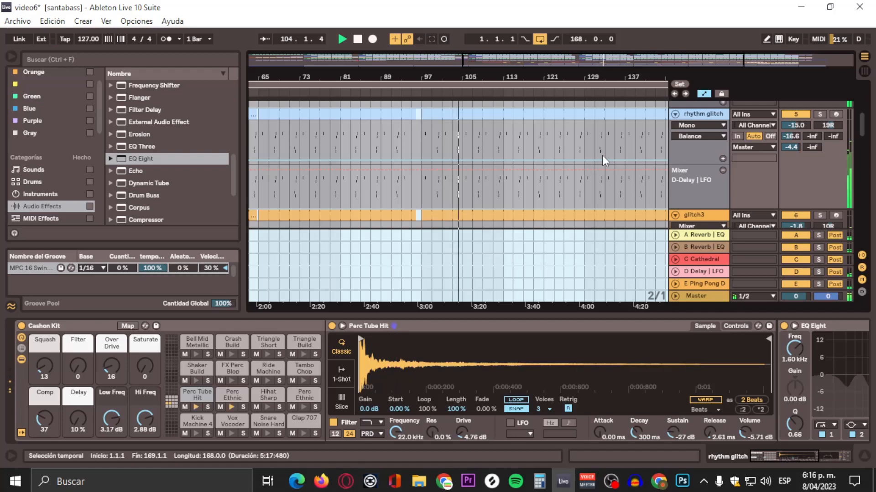
pyautogui.scroll(-3, 591, 167)
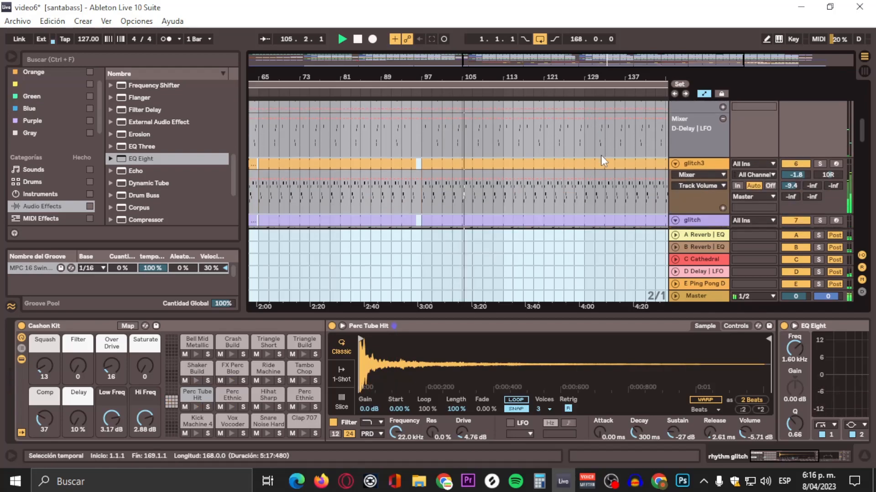
pyautogui.scroll(-2, 699, 172)
pyautogui.click(703, 125)
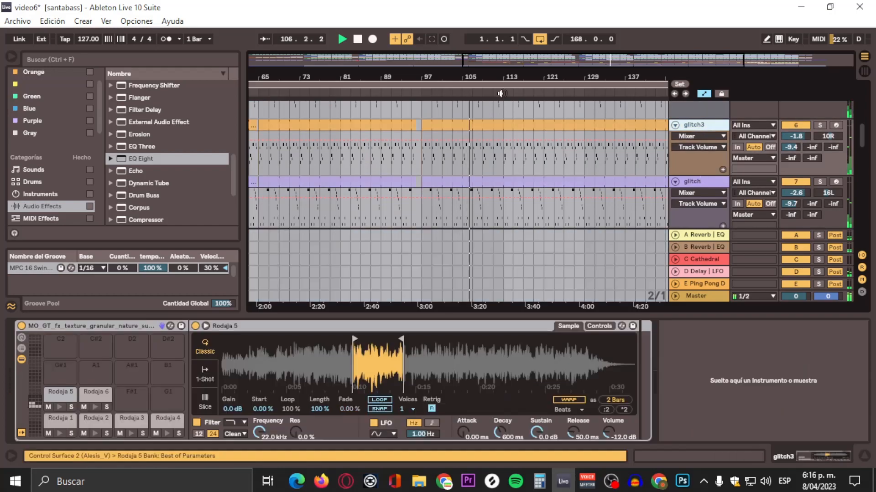
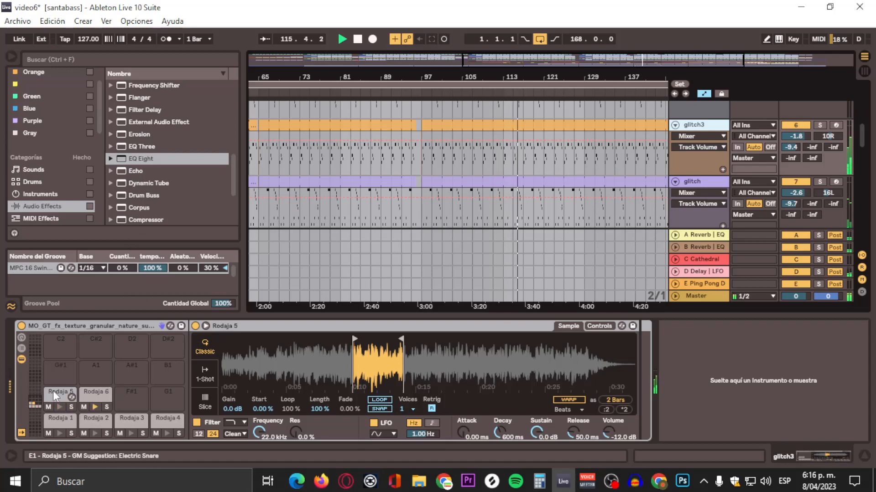
# Step: Add a Utility to the Rodaja 5 pad and set its balance to 41L and width to 127%
pyautogui.scroll(-4, 156, 150)
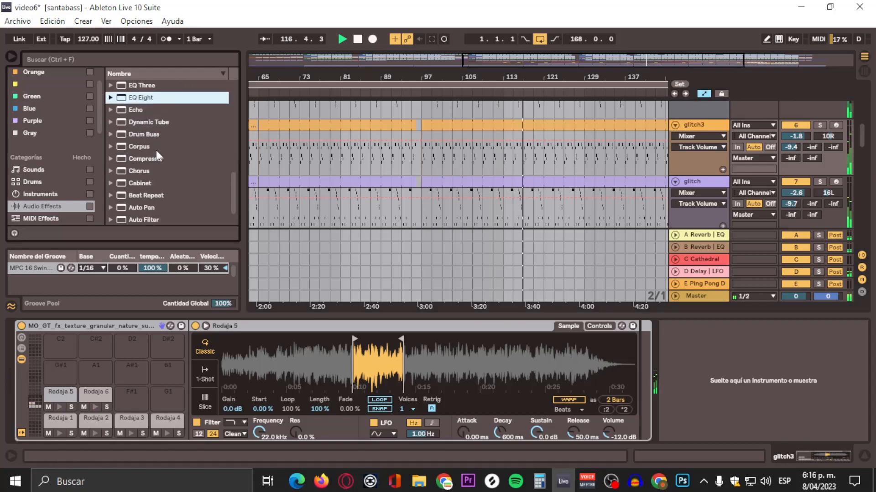
pyautogui.scroll(9, 133, 160)
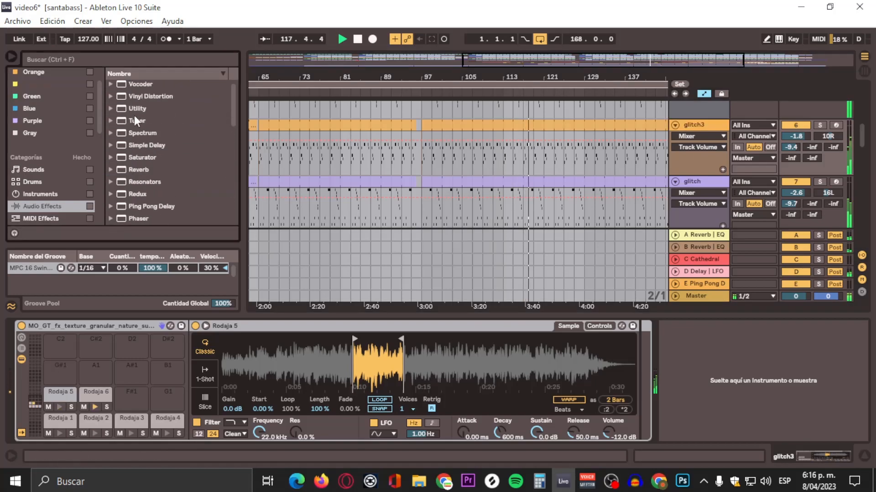
pyautogui.click(125, 111)
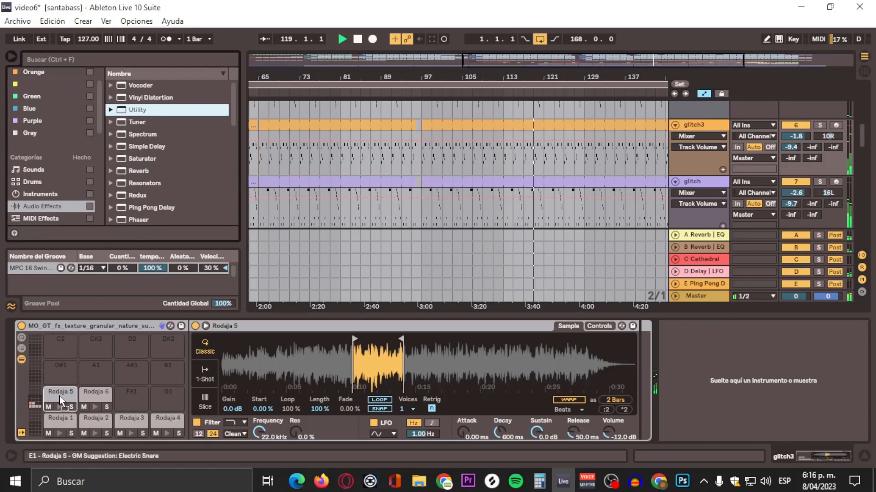
pyautogui.moveTo(60, 399); pyautogui.dragTo(60, 399)
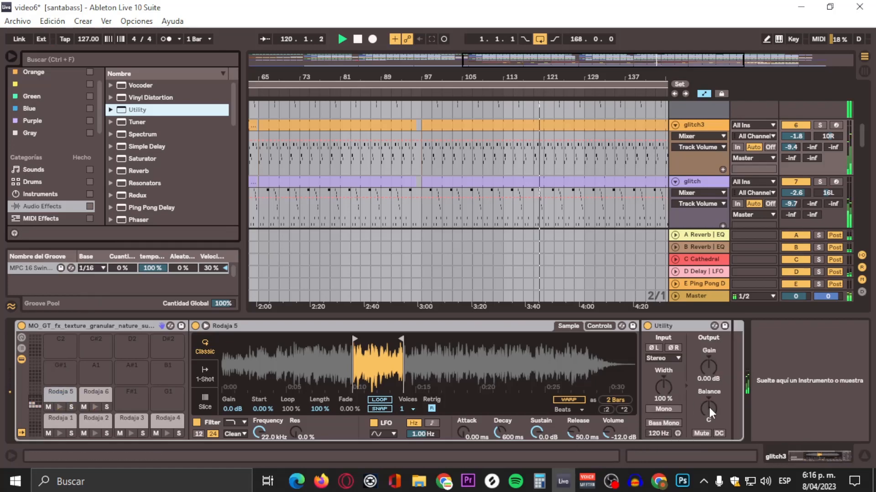
pyautogui.moveTo(709, 409); pyautogui.dragTo(709, 449)
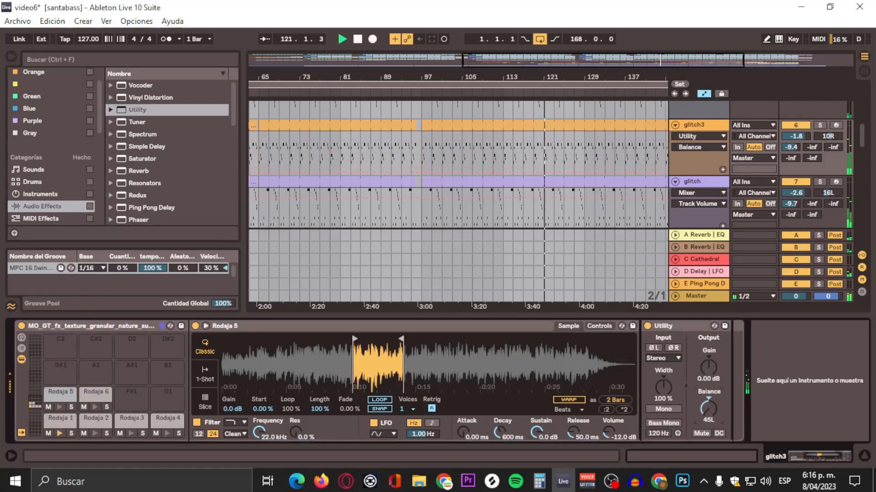
pyautogui.moveTo(709, 409); pyautogui.dragTo(709, 405)
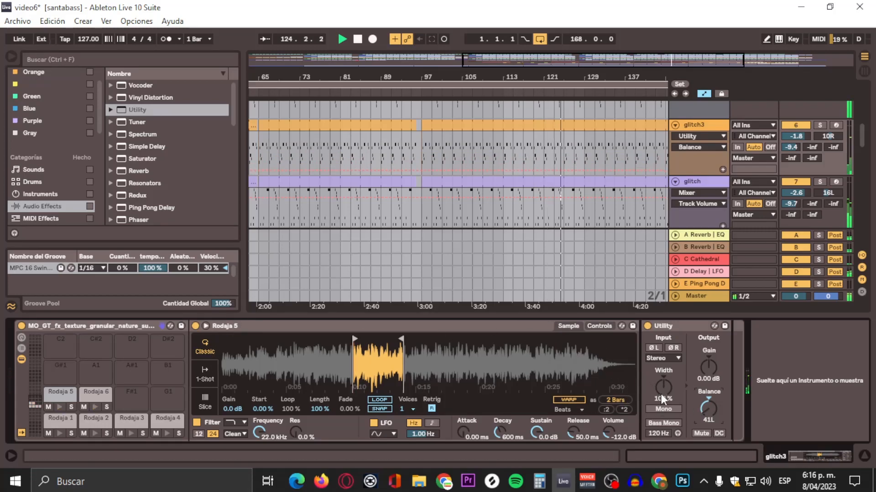
pyautogui.moveTo(662, 400); pyautogui.dragTo(662, 393)
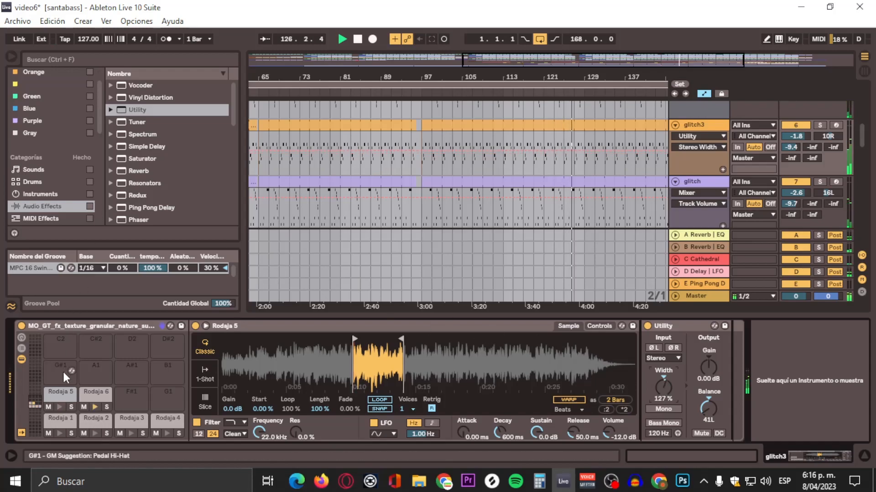
# Step: Add a Utility to the Rodaja 6 pad and set its balance to 43R and width to 120%
pyautogui.click(87, 400)
pyautogui.moveTo(135, 109); pyautogui.dragTo(640, 383)
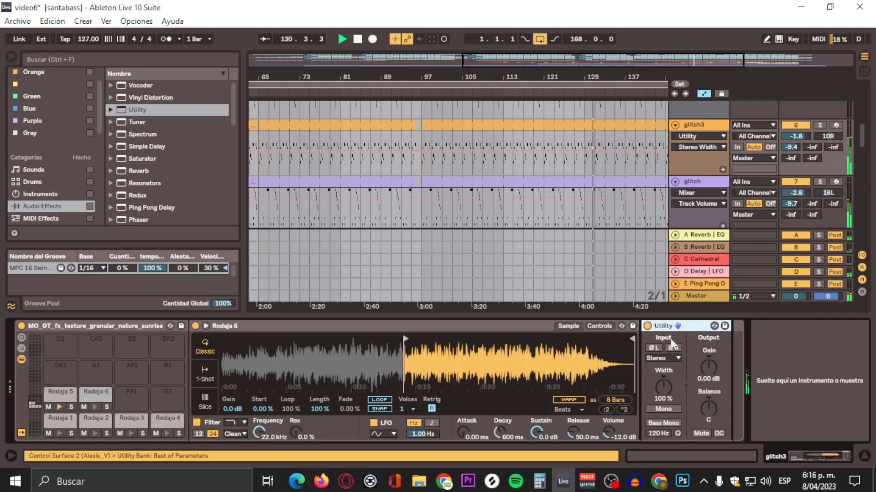
pyautogui.moveTo(707, 408); pyautogui.dragTo(706, 369)
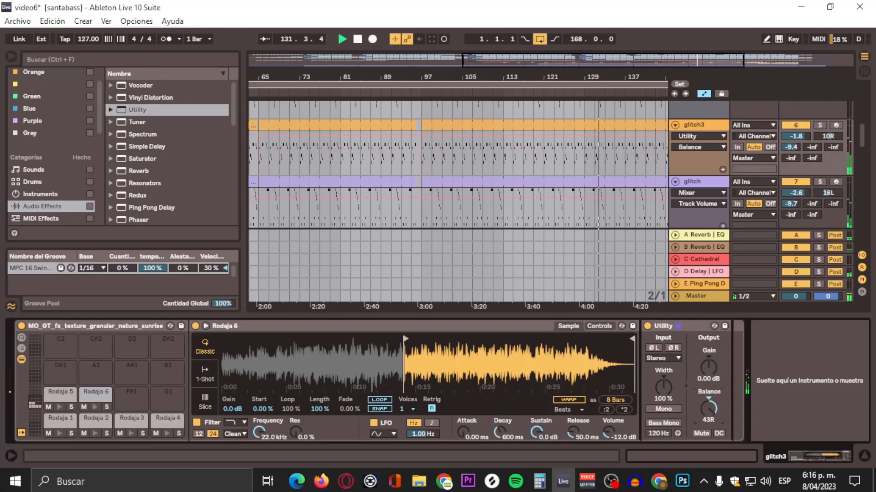
pyautogui.click(52, 422)
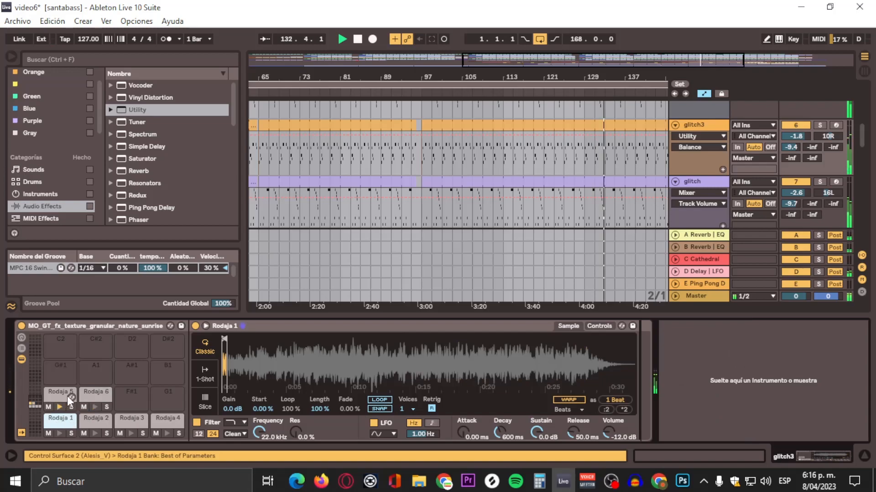
pyautogui.click(107, 394)
pyautogui.moveTo(663, 388); pyautogui.dragTo(663, 382)
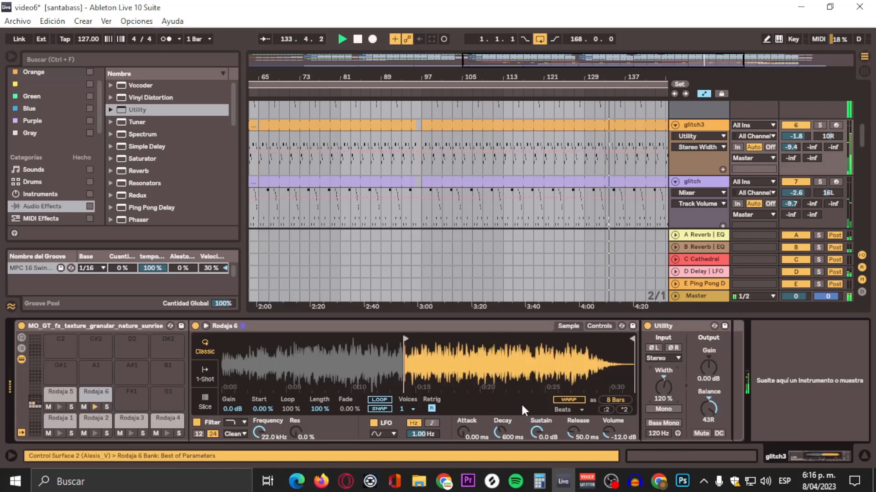
# Step: Add a Utility with balance 50L to the Rodaja 1 pad and copy it to Rodaja 2 with balance 50R
pyautogui.click(61, 419)
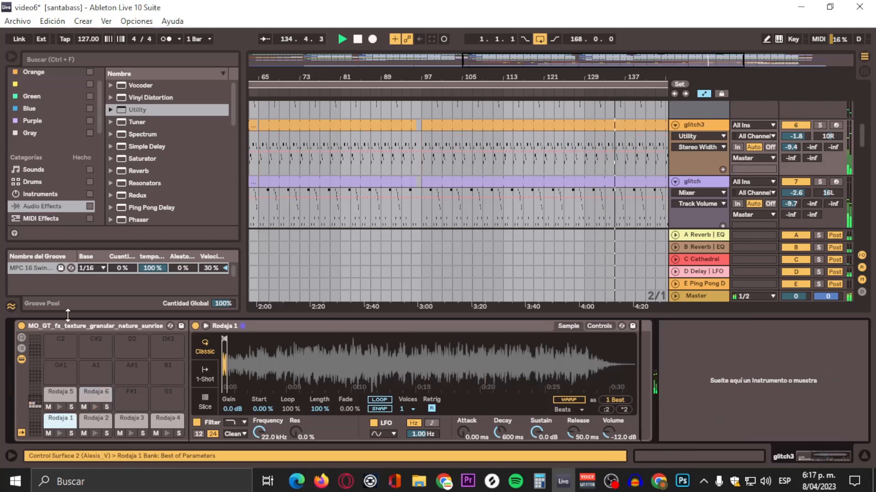
pyautogui.moveTo(137, 110); pyautogui.dragTo(641, 387)
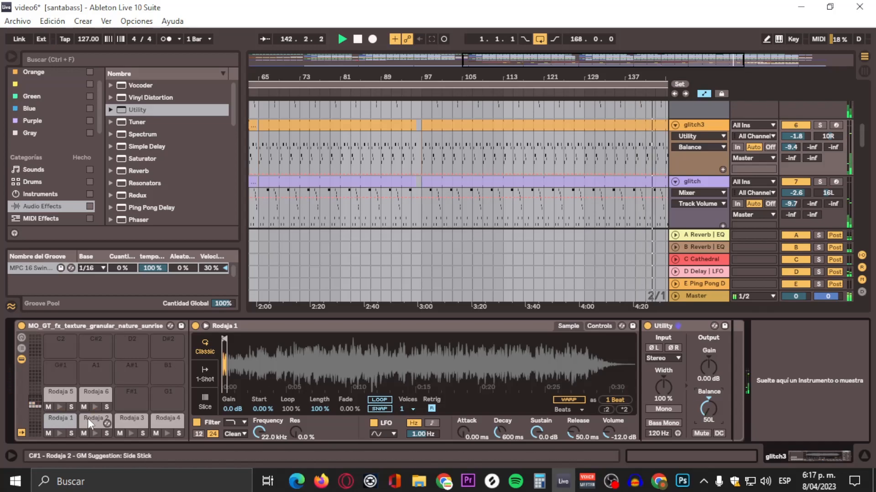
pyautogui.rightClick(695, 326)
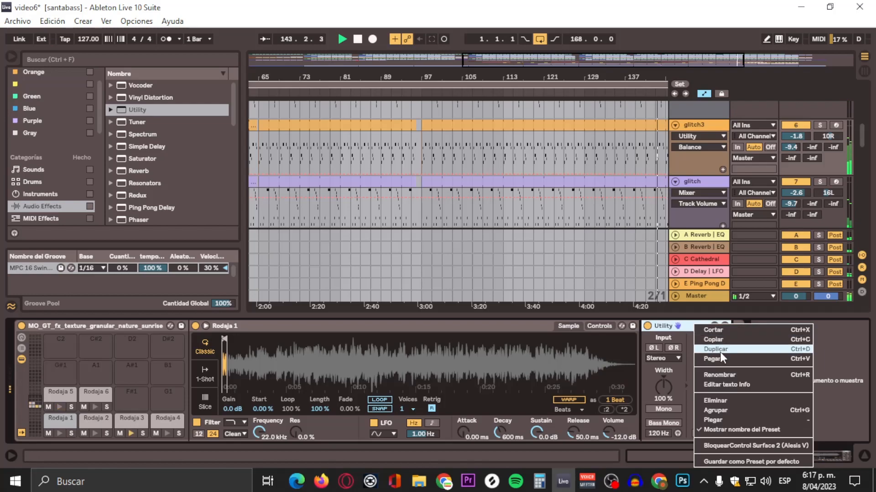
pyautogui.click(722, 340)
pyautogui.click(93, 419)
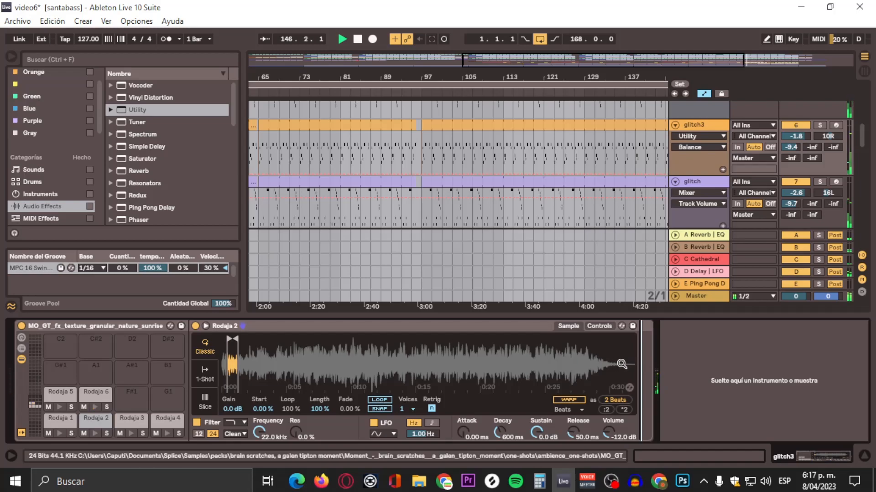
pyautogui.hotkey('ctrl', 'v')
pyautogui.moveTo(718, 415); pyautogui.dragTo(718, 399)
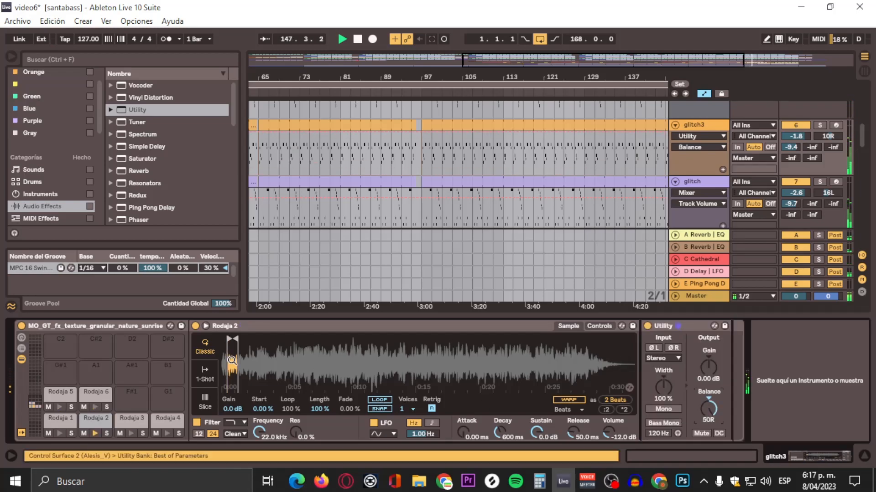
# Step: Add Utility devices to the Rodaja 3 and Rodaja 4 pads, with balance set to 33L and 13R respectively
pyautogui.click(118, 423)
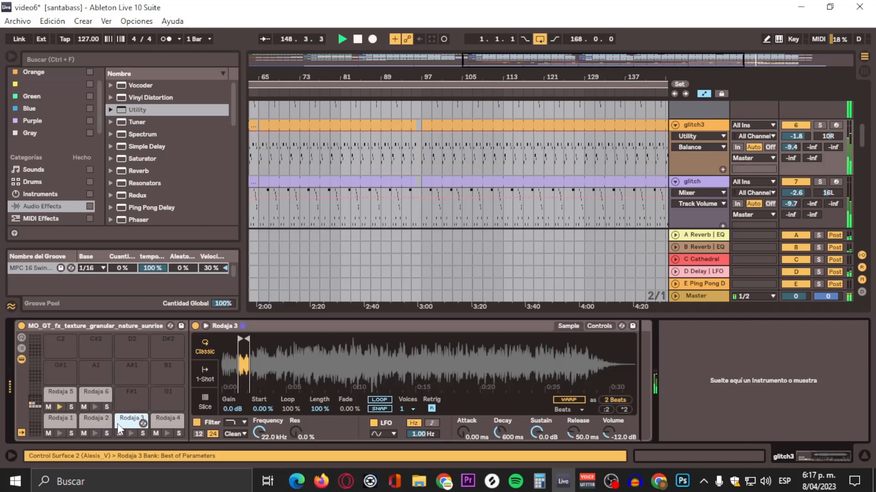
pyautogui.moveTo(133, 109); pyautogui.dragTo(653, 373)
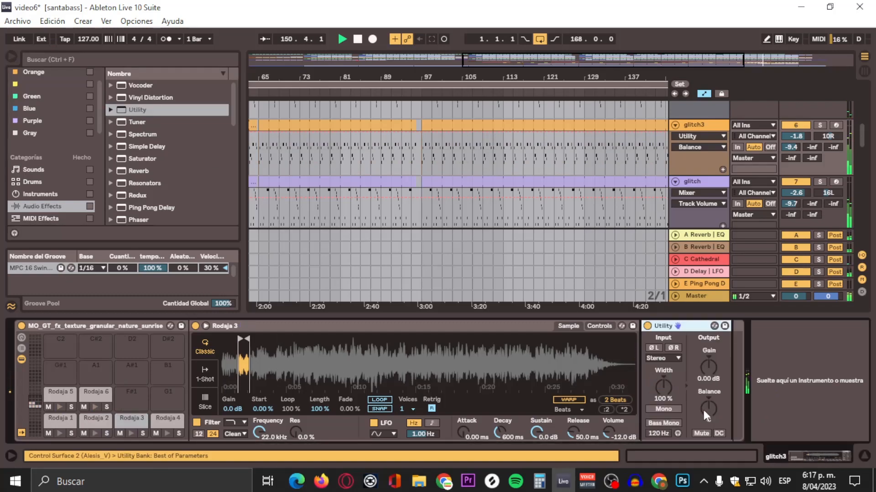
pyautogui.moveTo(704, 411); pyautogui.dragTo(704, 426)
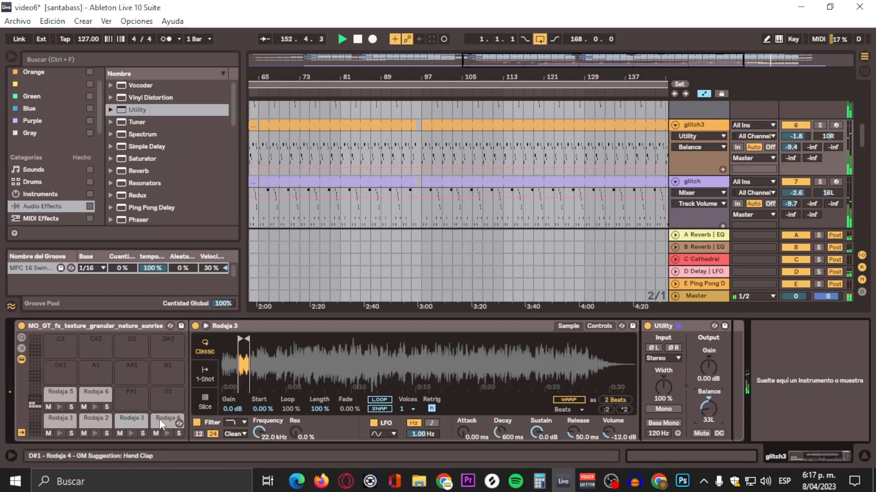
pyautogui.click(160, 420)
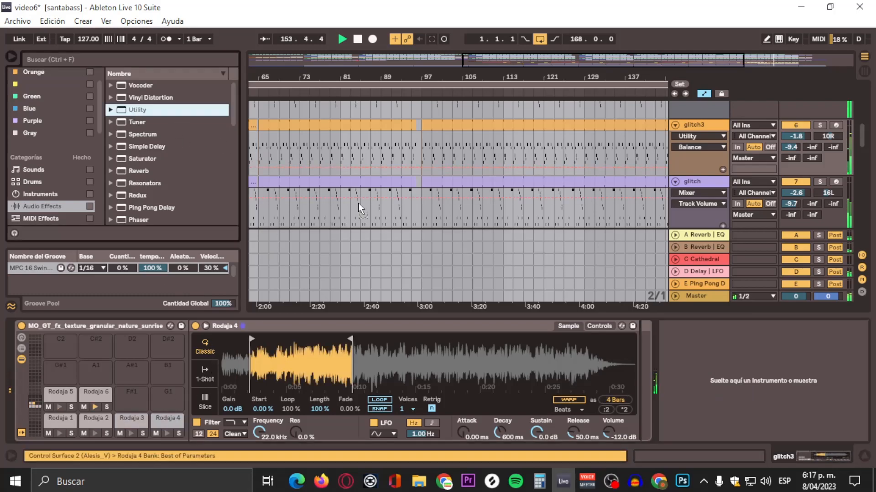
pyautogui.moveTo(359, 208); pyautogui.dragTo(643, 378)
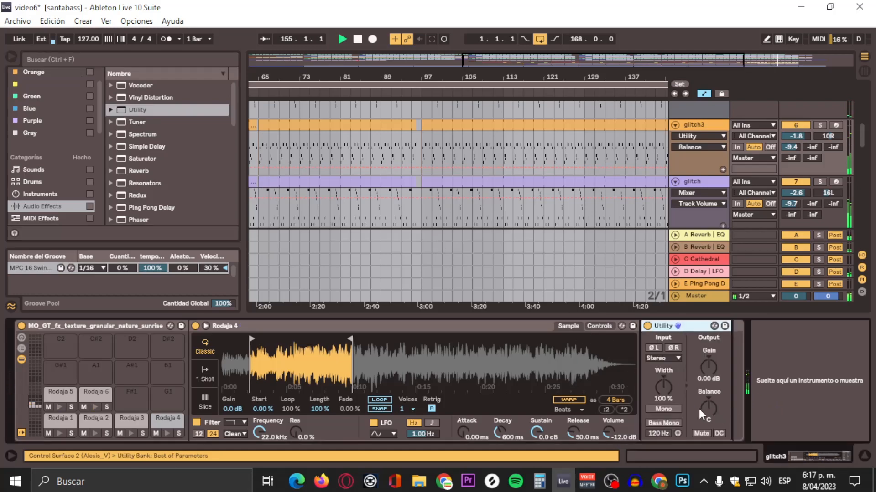
pyautogui.moveTo(699, 410); pyautogui.dragTo(715, 413)
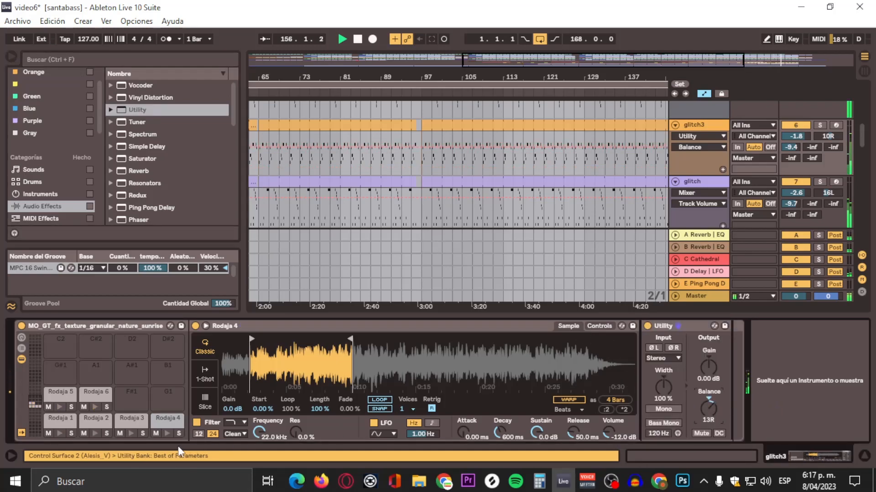
# Step: Readjust the Utility balance to 44R on the Rodaja 2 pad and 17L on the Rodaja 6 pad
pyautogui.click(84, 427)
pyautogui.moveTo(713, 417); pyautogui.dragTo(712, 421)
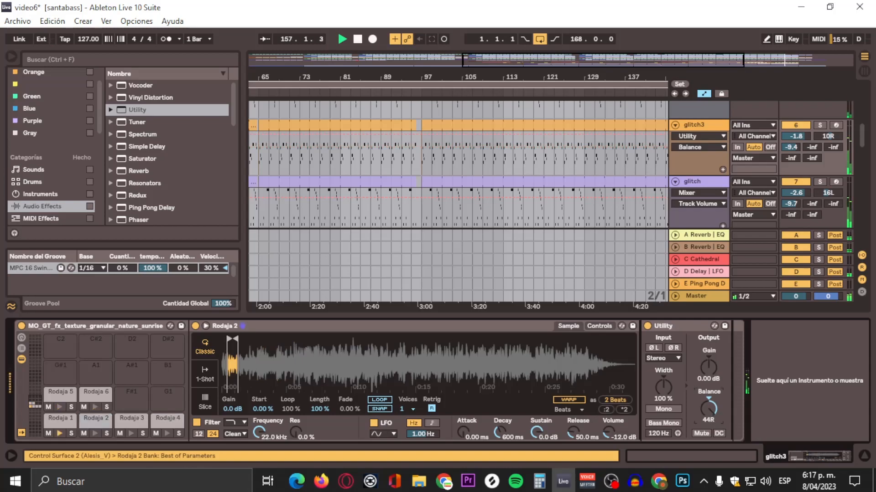
pyautogui.click(91, 391)
pyautogui.moveTo(715, 412); pyautogui.dragTo(715, 420)
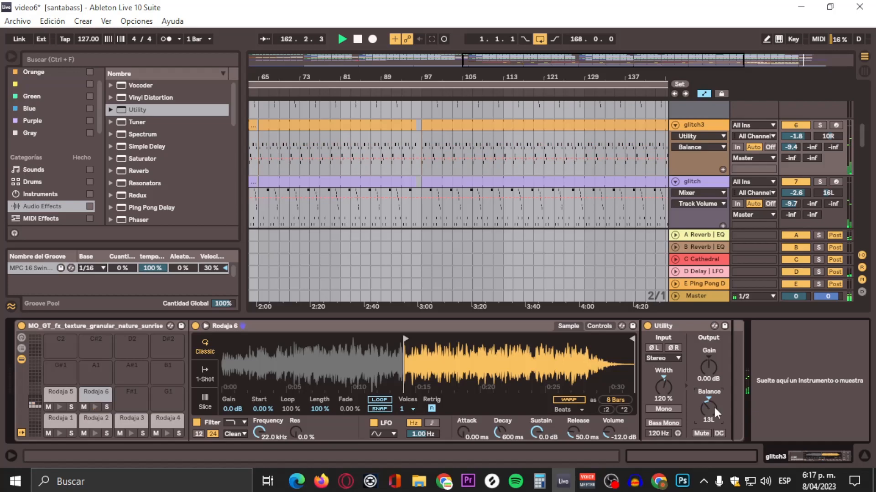
pyautogui.moveTo(715, 402); pyautogui.dragTo(708, 406)
# Step: Add an EQ Eight after the glitch3 drum rack and make band 1 a steep high-pass at 240 Hz
pyautogui.scroll(-2, 67, 159)
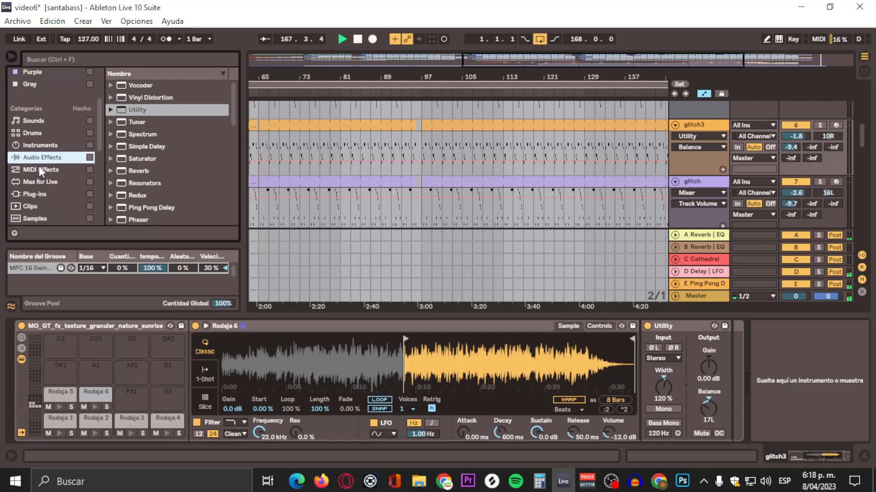
pyautogui.scroll(-4, 162, 162)
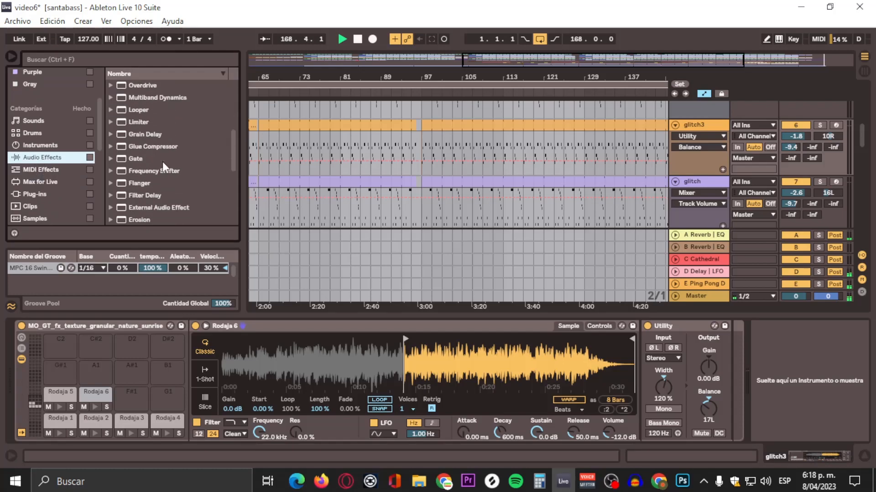
pyautogui.click(153, 195)
pyautogui.scroll(-1, 153, 205)
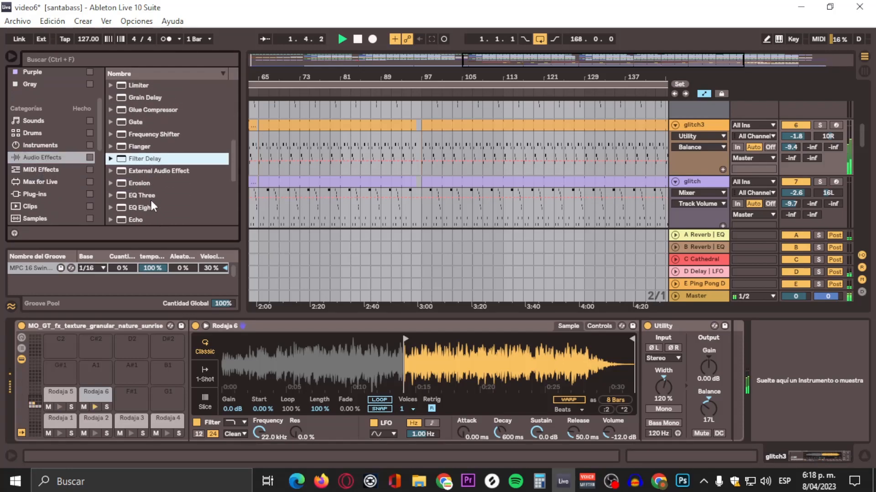
pyautogui.click(150, 200)
pyautogui.moveTo(136, 205); pyautogui.dragTo(787, 349)
pyautogui.click(623, 374)
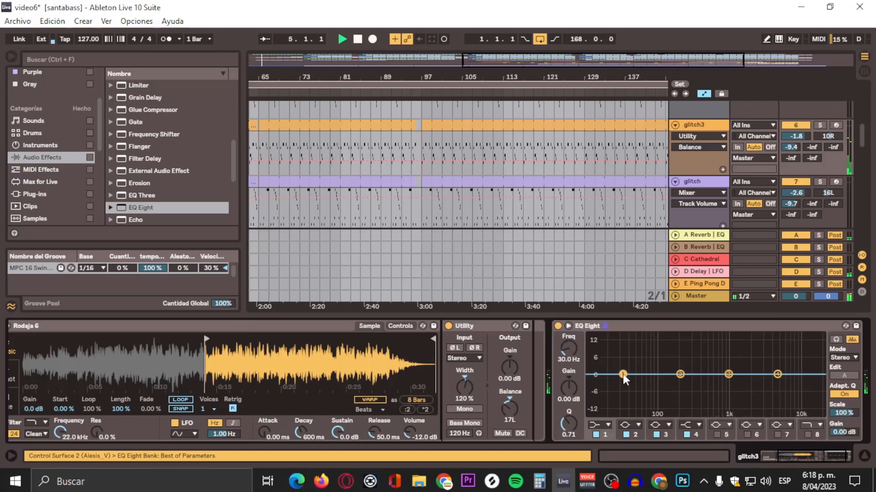
pyautogui.click(598, 423)
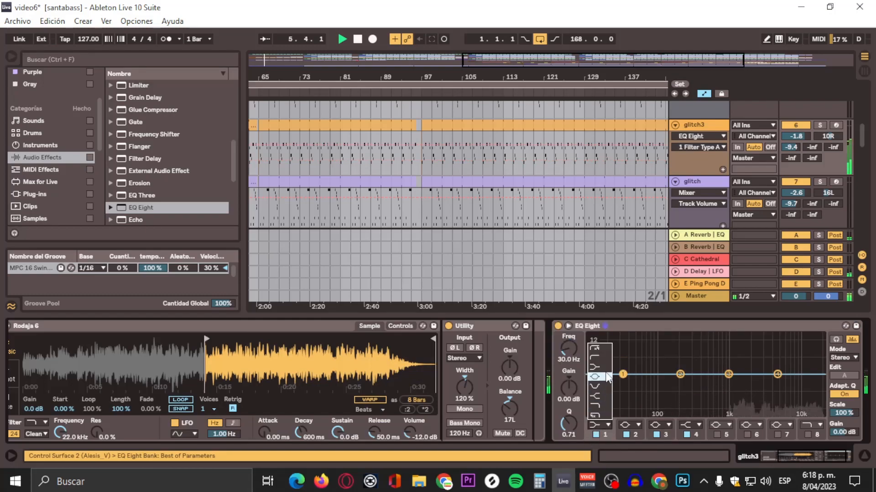
pyautogui.click(598, 349)
pyautogui.moveTo(629, 380); pyautogui.dragTo(684, 383)
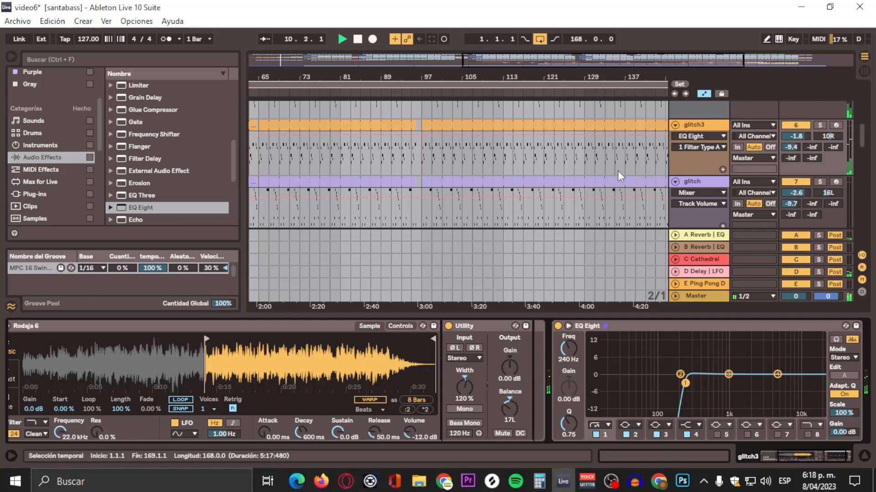
# Step: Set the arrangement loop to bars 33 through 65, around the first chords synth clip
pyautogui.scroll(-2, 618, 172)
pyautogui.scroll(-1, 617, 170)
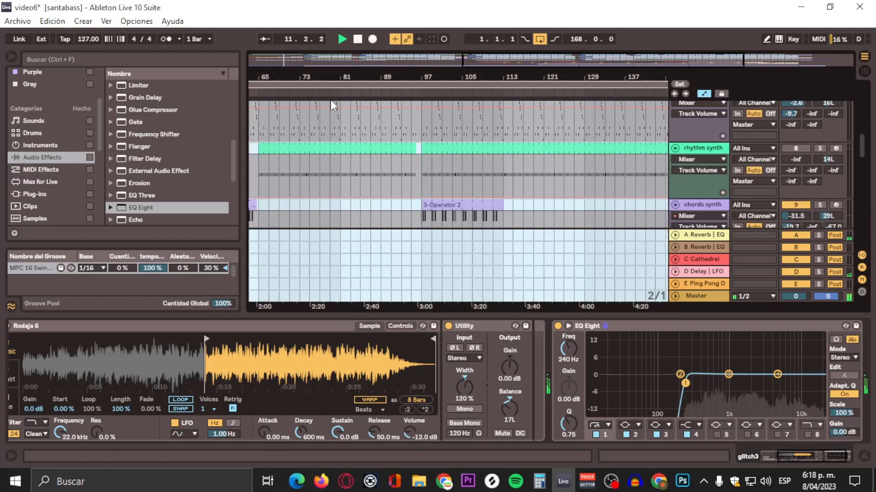
pyautogui.doubleClick(328, 69)
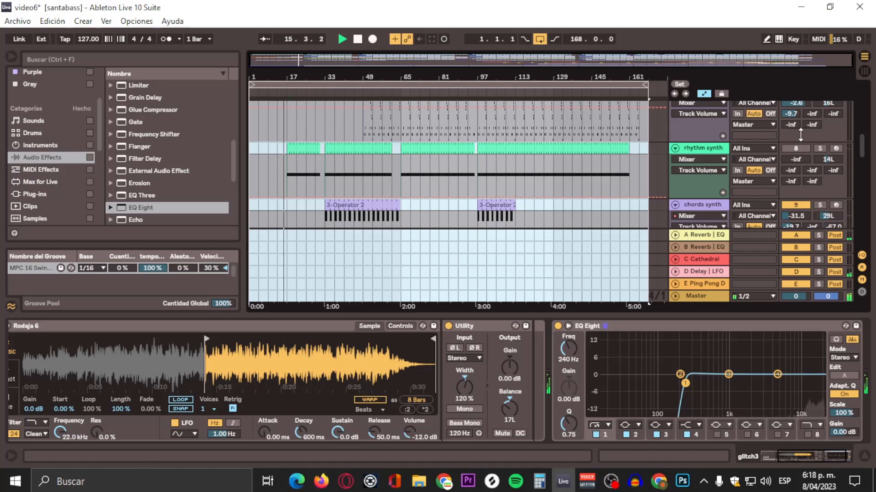
pyautogui.scroll(-3, 532, 158)
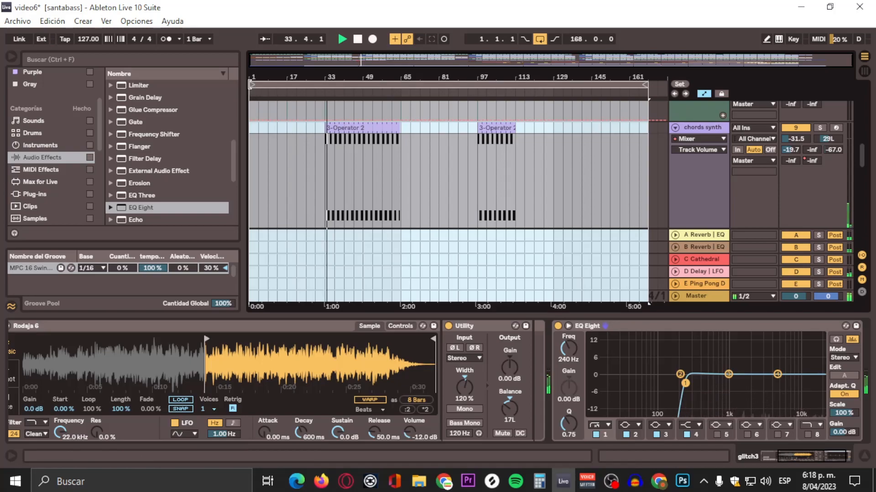
pyautogui.moveTo(249, 84); pyautogui.dragTo(327, 84)
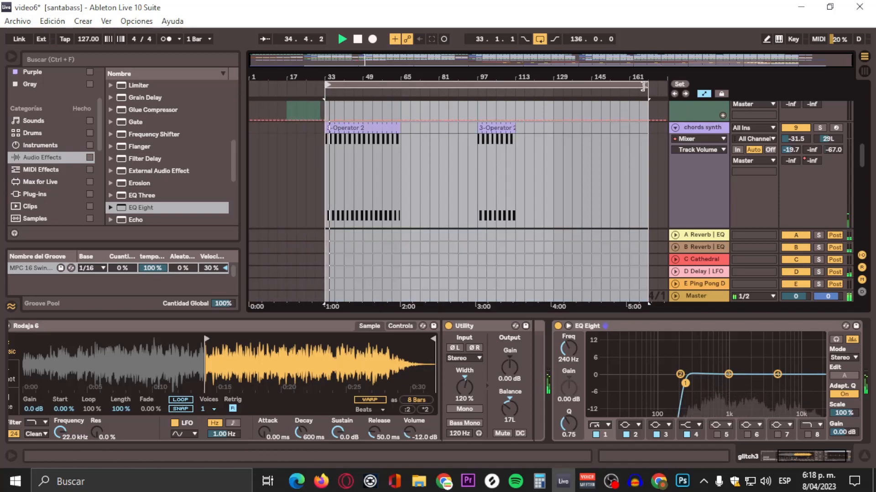
pyautogui.moveTo(643, 86); pyautogui.dragTo(401, 87)
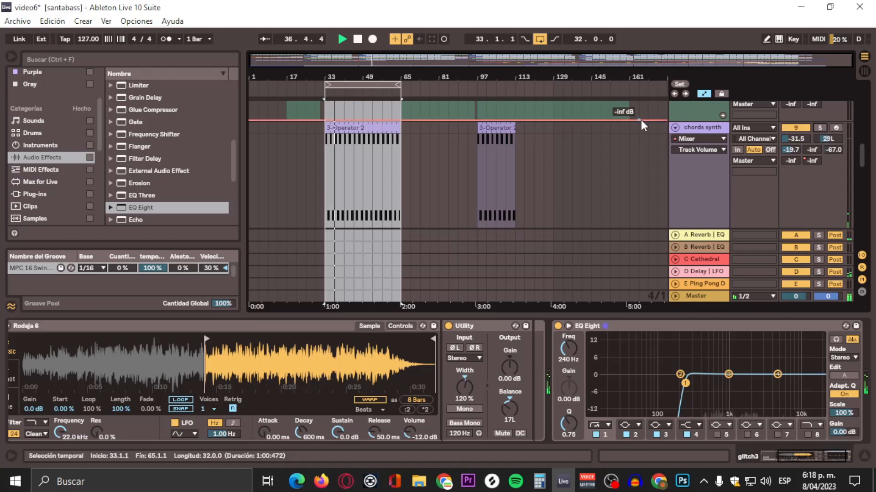
# Step: Add an EQ Eight to the chords synth track with a steep band 1 high-pass at 132 Hz and a band 8 low-pass at 3.75 kHz
pyautogui.click(701, 131)
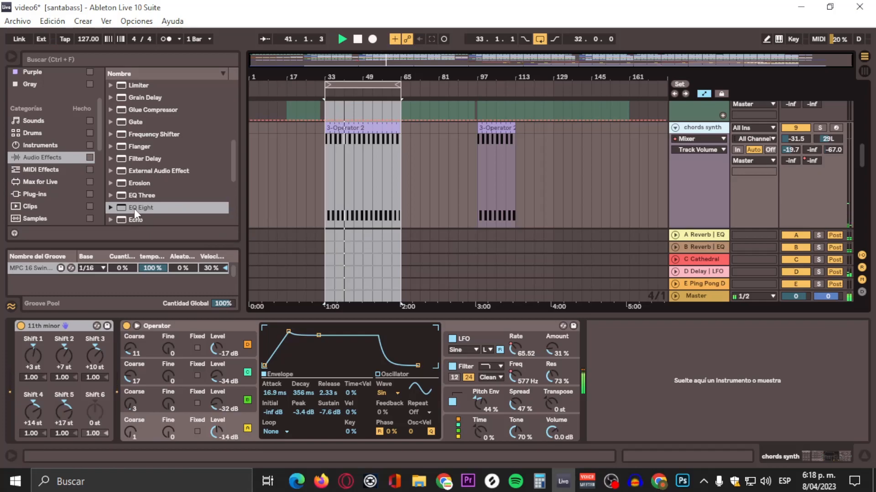
pyautogui.moveTo(129, 208); pyautogui.dragTo(662, 410)
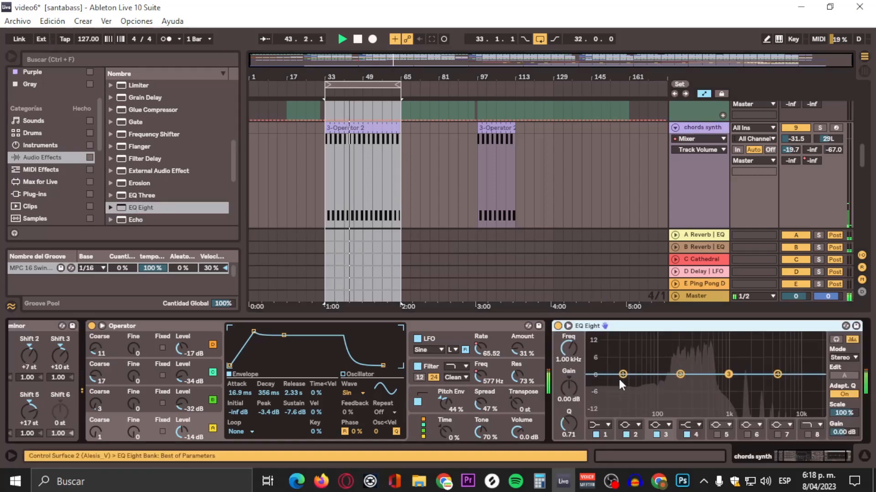
pyautogui.click(606, 425)
pyautogui.click(600, 352)
pyautogui.moveTo(622, 379); pyautogui.dragTo(667, 382)
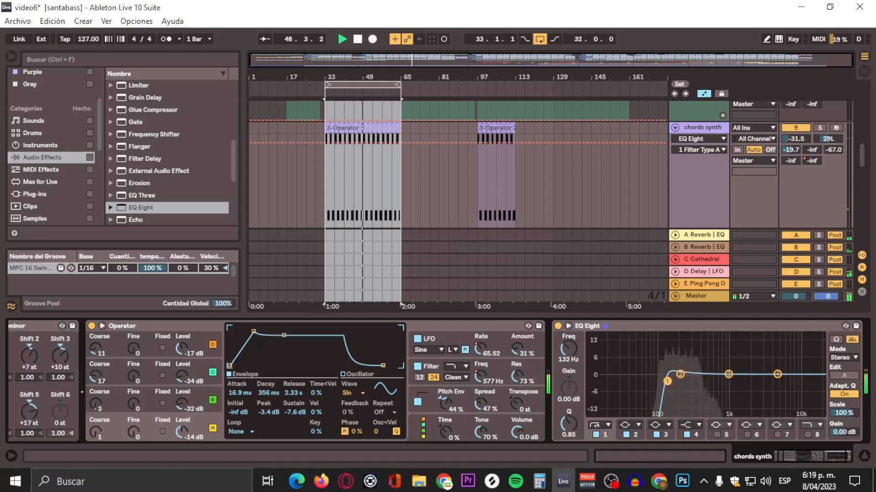
pyautogui.click(809, 434)
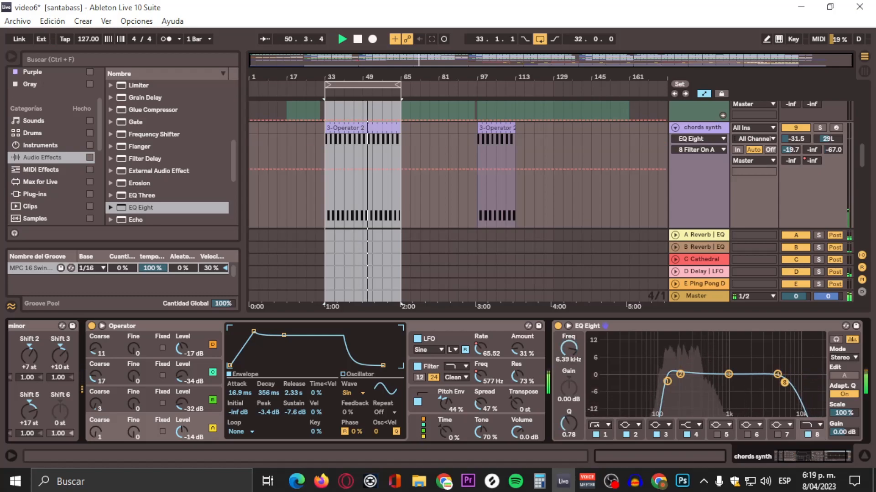
pyautogui.moveTo(784, 382); pyautogui.dragTo(769, 381)
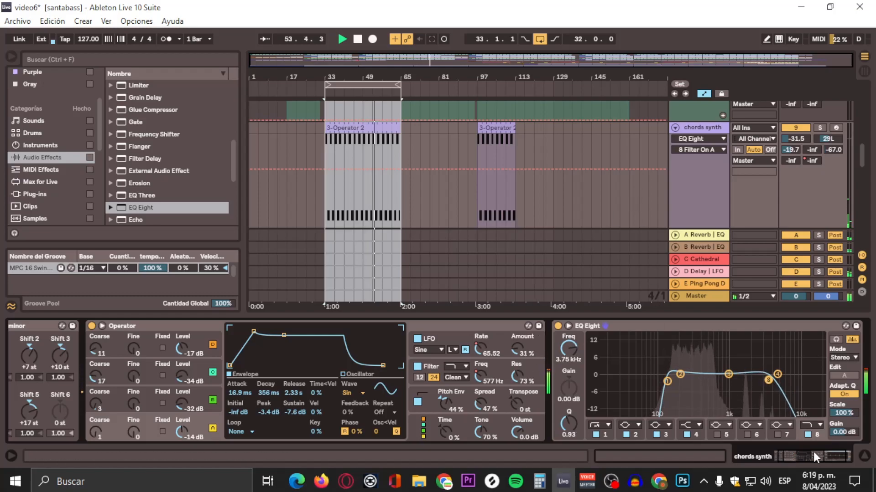
# Step: Add a second EQ Eight at the end of the chords synth chain and set its mode to M/S
pyautogui.moveTo(814, 452); pyautogui.dragTo(830, 456)
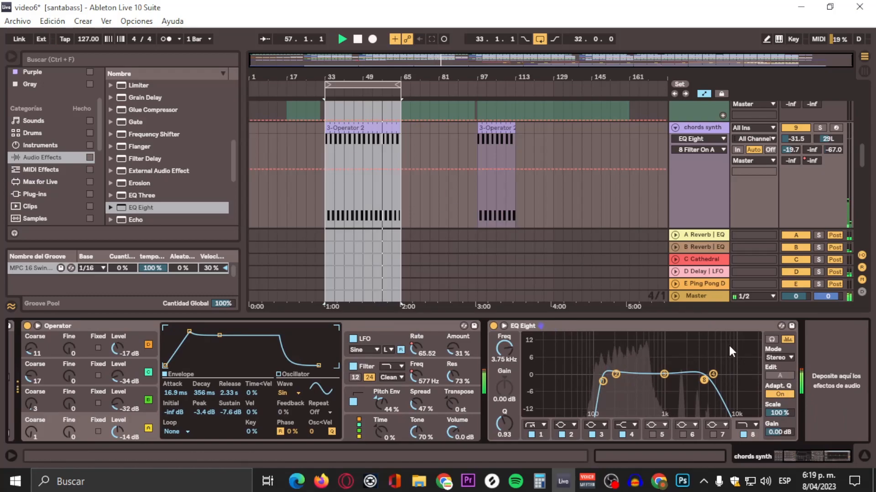
pyautogui.click(122, 208)
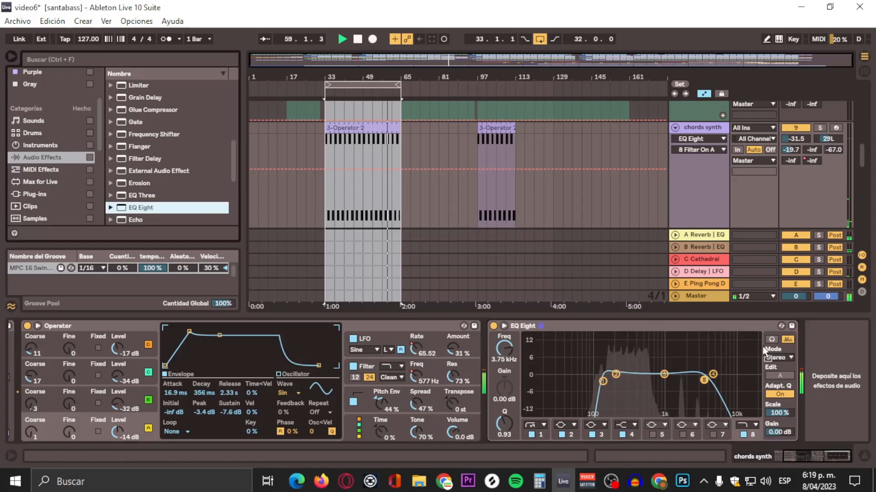
pyautogui.moveTo(764, 351); pyautogui.dragTo(821, 406)
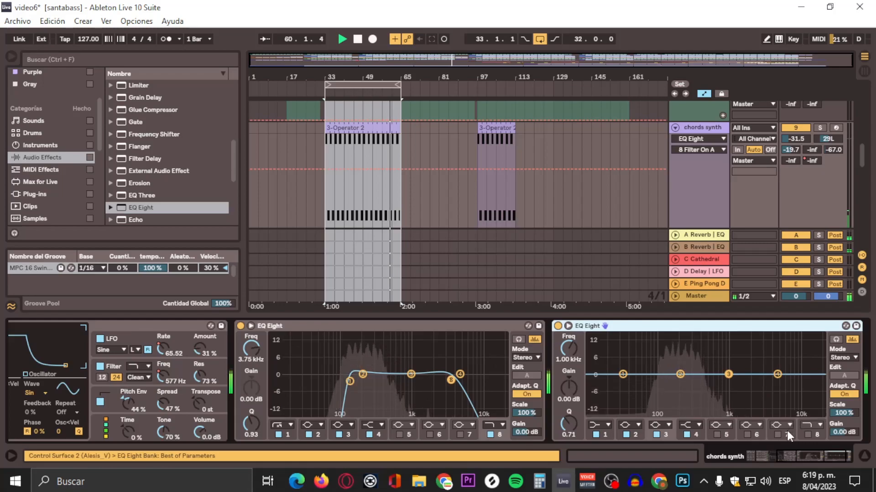
pyautogui.click(844, 358)
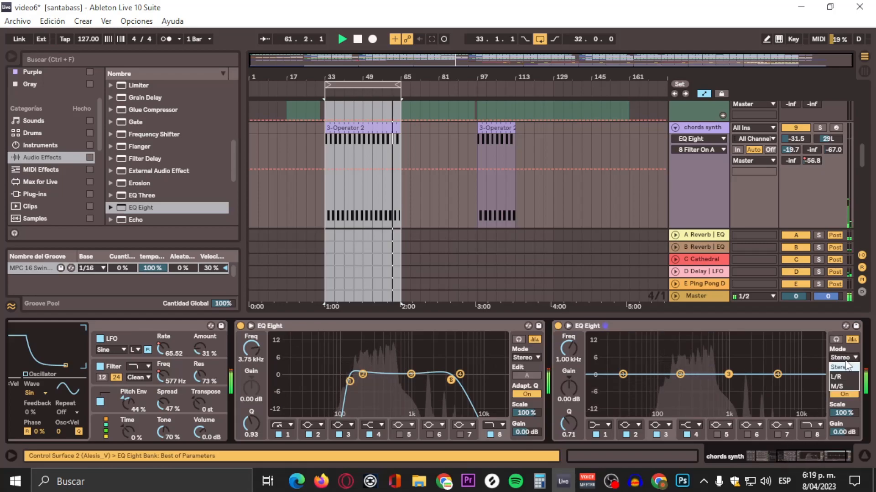
pyautogui.click(844, 386)
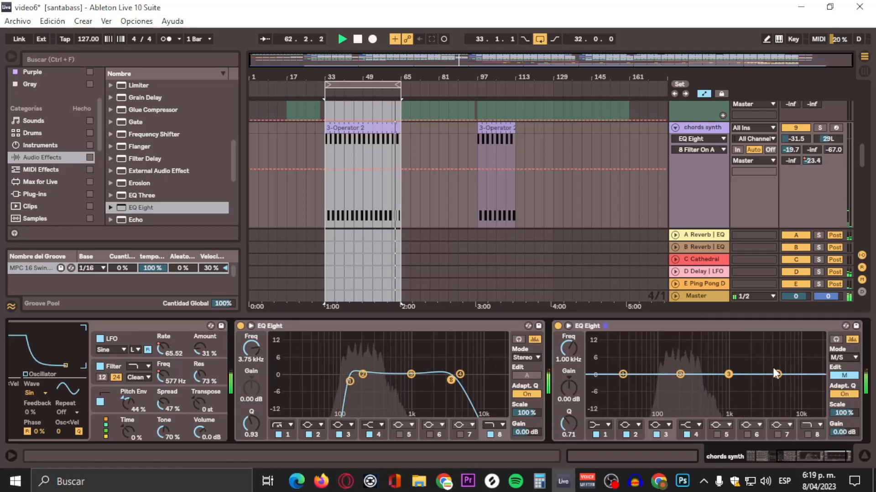
# Step: Make a gentle, broad cut around 240 Hz in the mid channel of the second EQ Eight using band 2
pyautogui.click(679, 374)
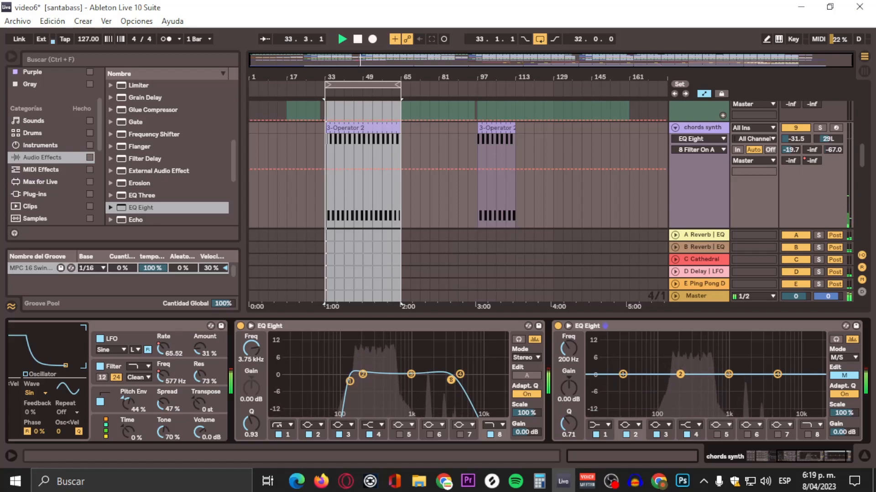
pyautogui.moveTo(680, 375); pyautogui.dragTo(683, 377)
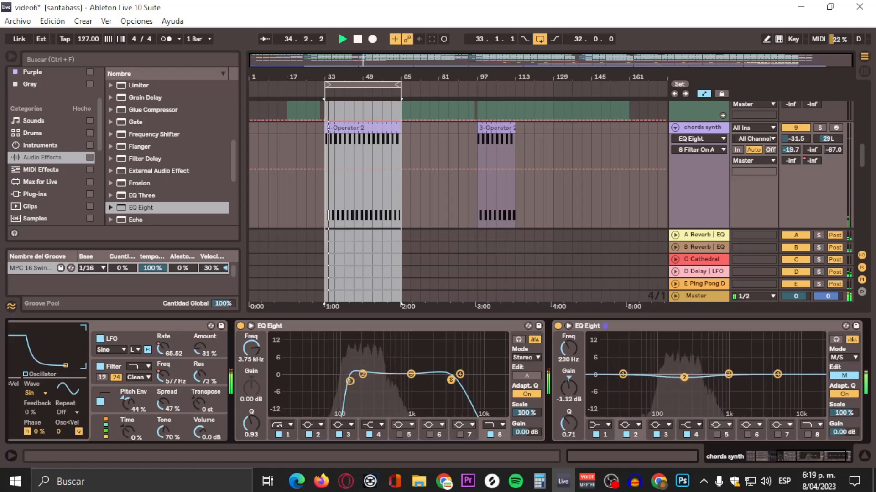
pyautogui.click(837, 375)
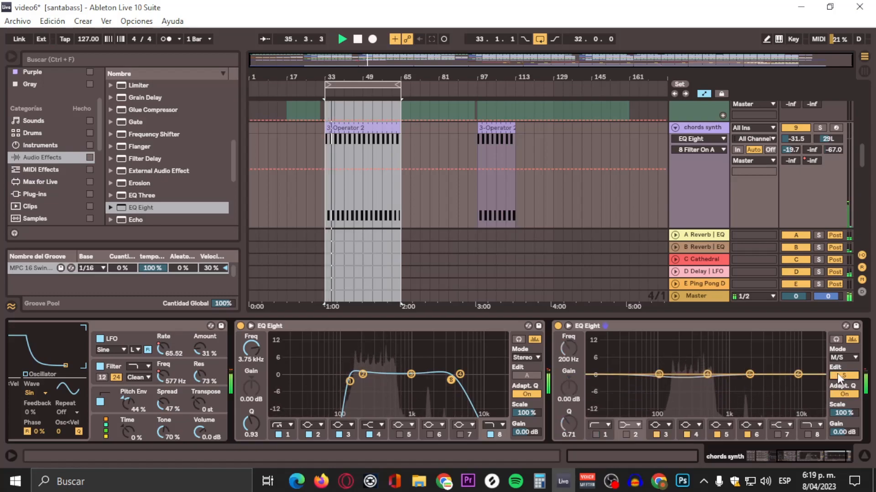
pyautogui.click(838, 376)
pyautogui.moveTo(684, 378); pyautogui.dragTo(684, 386)
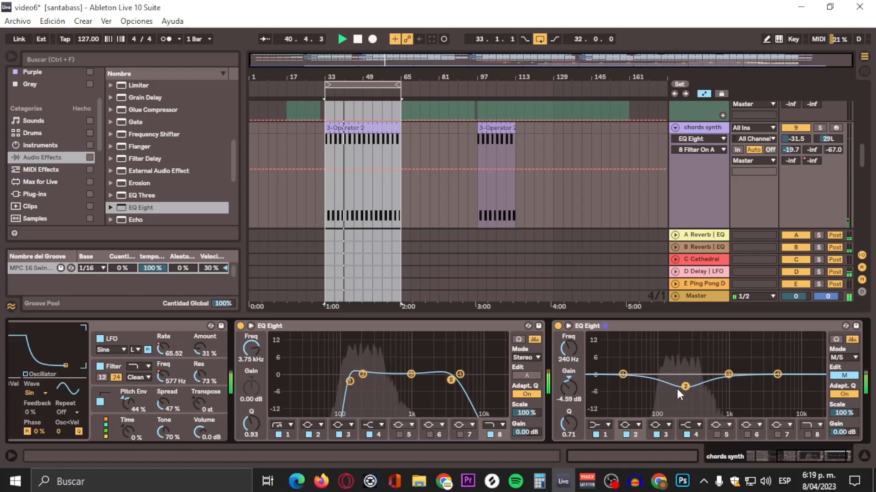
pyautogui.moveTo(559, 420); pyautogui.dragTo(569, 426)
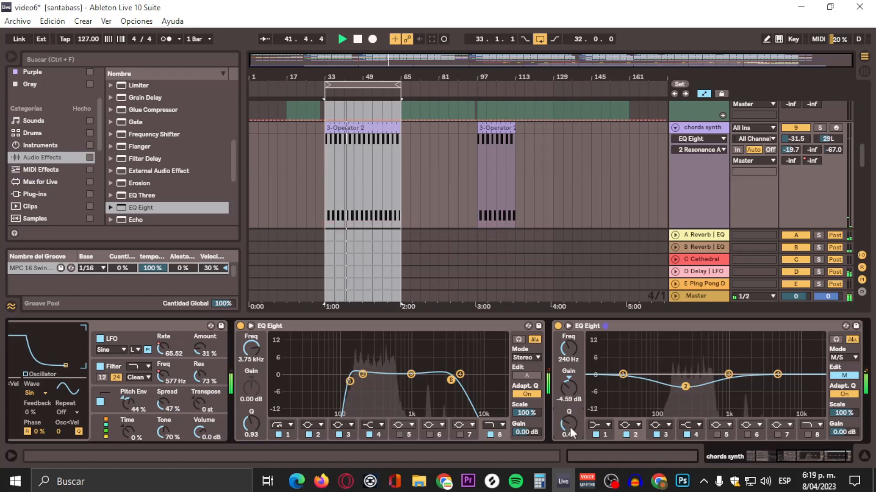
pyautogui.moveTo(684, 387); pyautogui.dragTo(684, 381)
# Step: Boost band 4 of the side channel by about 2.85 dB at 391 Hz with a Q of 0.50
pyautogui.click(845, 375)
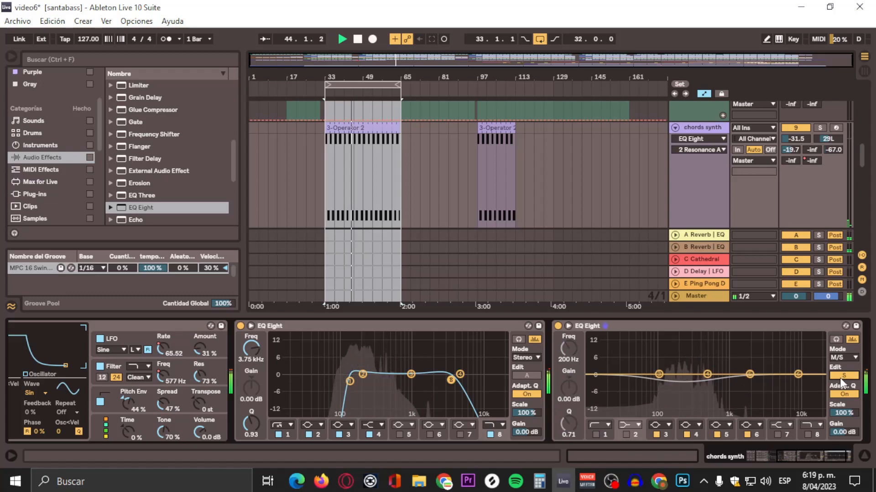
pyautogui.moveTo(705, 374); pyautogui.dragTo(698, 365)
pyautogui.moveTo(567, 424); pyautogui.dragTo(567, 431)
pyautogui.moveTo(699, 365); pyautogui.dragTo(700, 367)
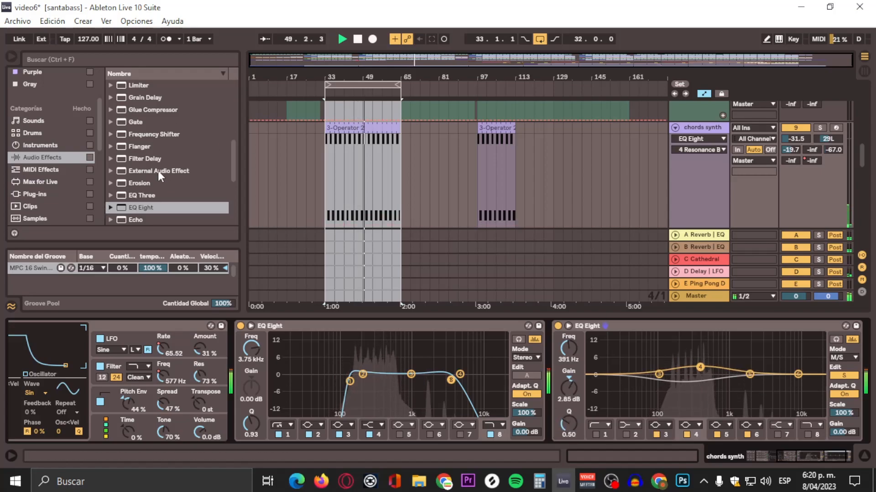
# Step: Add a Utility after the second EQ Eight on chords synth and set its width to 123%
pyautogui.scroll(-3, 184, 205)
pyautogui.scroll(-9, 175, 199)
pyautogui.scroll(20, 139, 163)
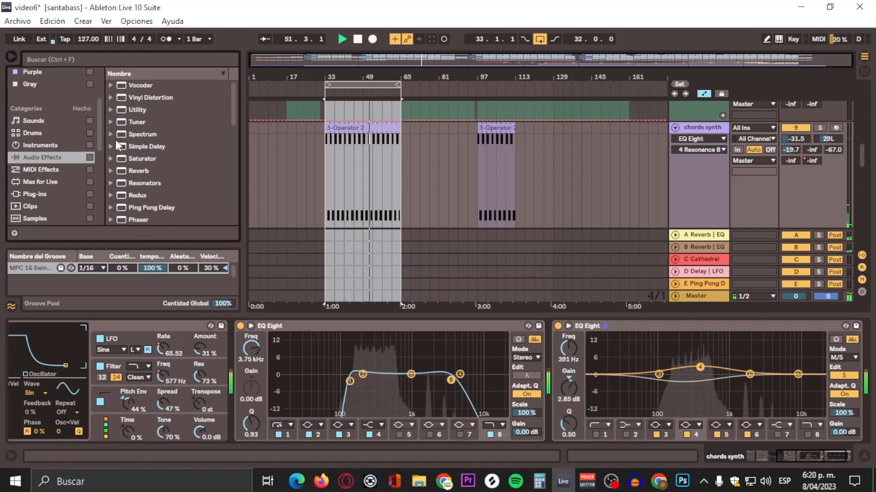
pyautogui.click(122, 110)
pyautogui.moveTo(120, 111); pyautogui.dragTo(834, 360)
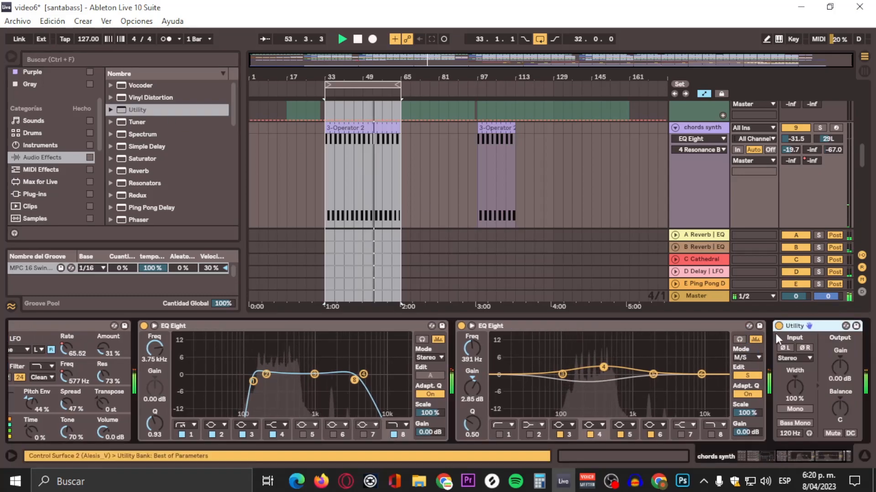
pyautogui.moveTo(795, 387); pyautogui.dragTo(794, 376)
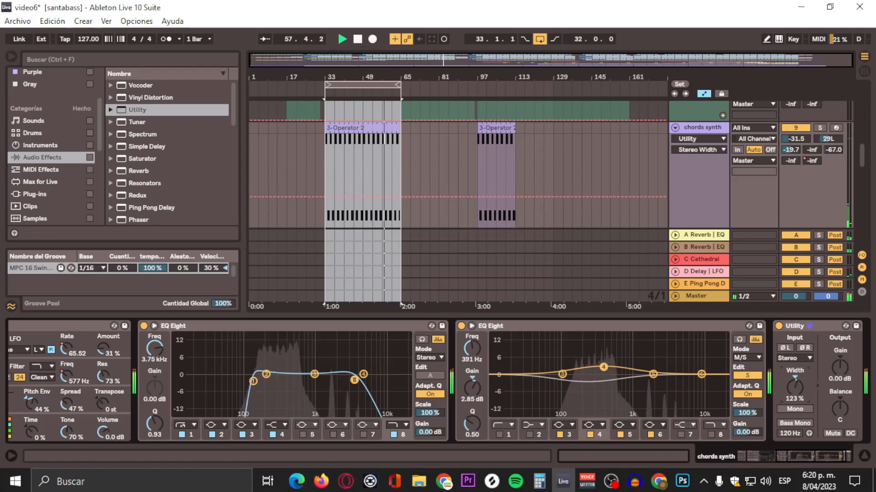
# Step: Set the chords synth track panning to 3L and raise the Utility width to 131%
pyautogui.click(827, 140)
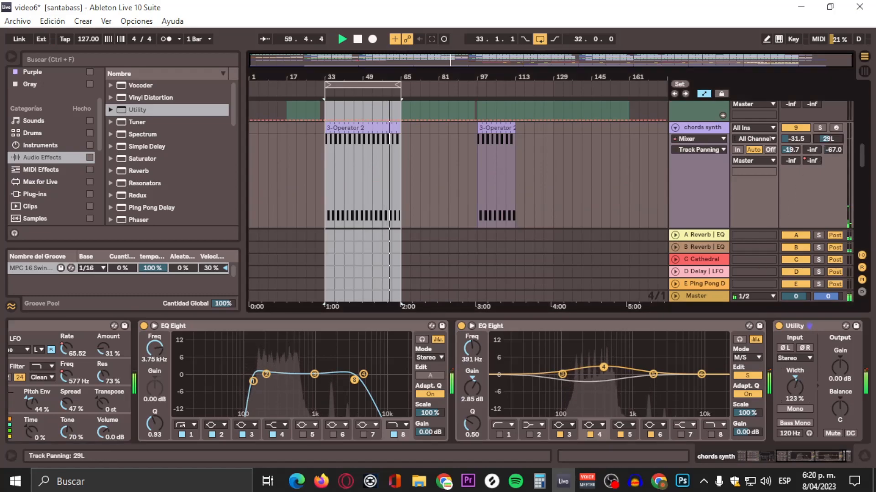
pyautogui.moveTo(826, 139); pyautogui.dragTo(827, 131)
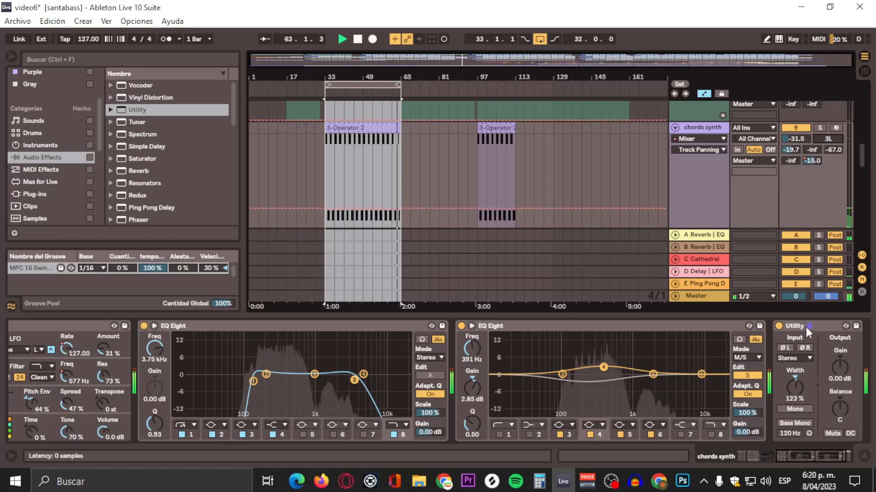
pyautogui.moveTo(793, 404); pyautogui.dragTo(794, 397)
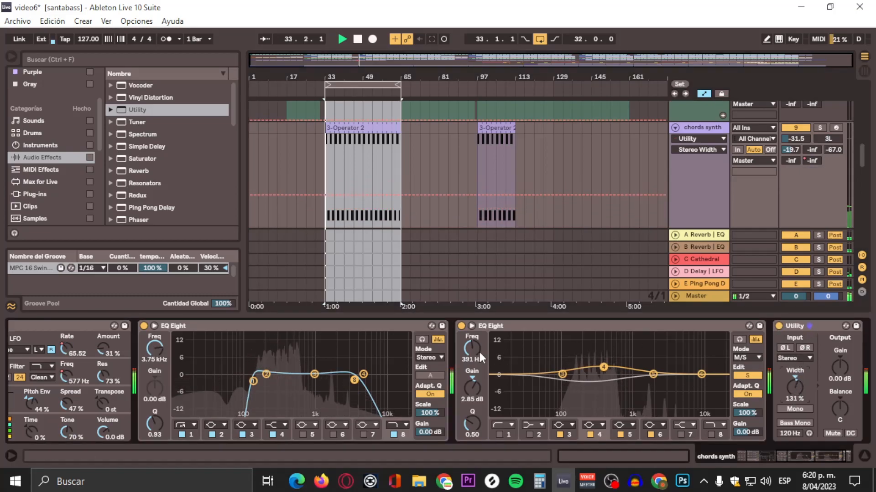
# Step: Compare the chords synth sound with the Utility and the M/S EQ Eight bypassed and re-enabled
pyautogui.click(777, 327)
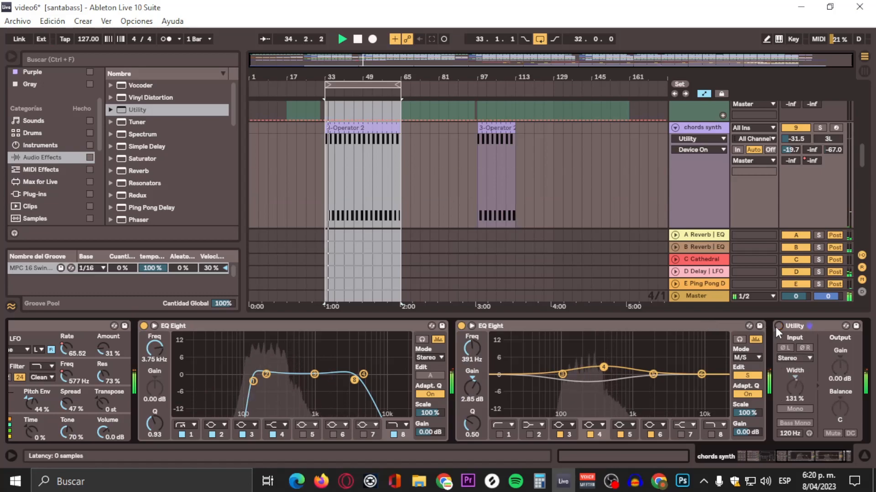
pyautogui.click(779, 327)
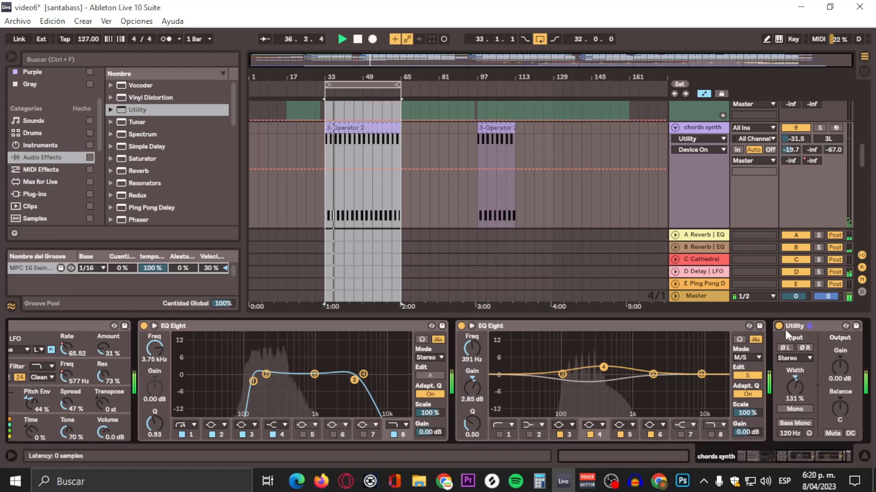
pyautogui.click(779, 326)
pyautogui.click(461, 326)
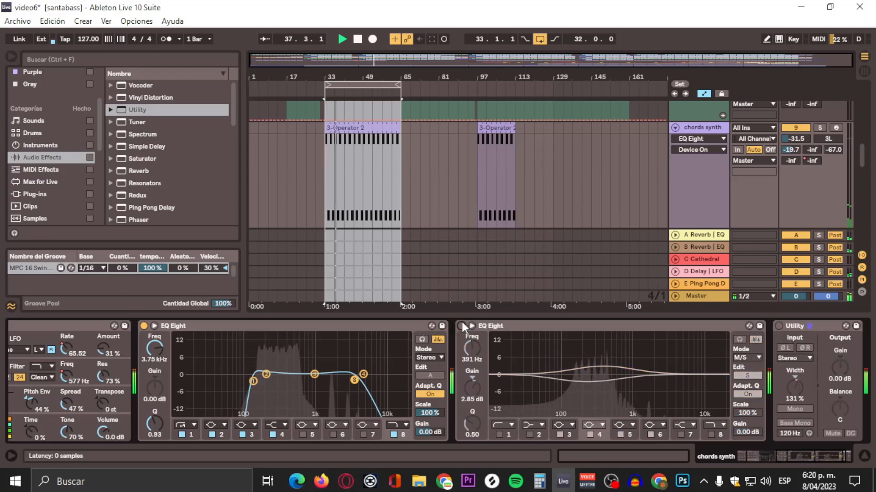
pyautogui.click(461, 324)
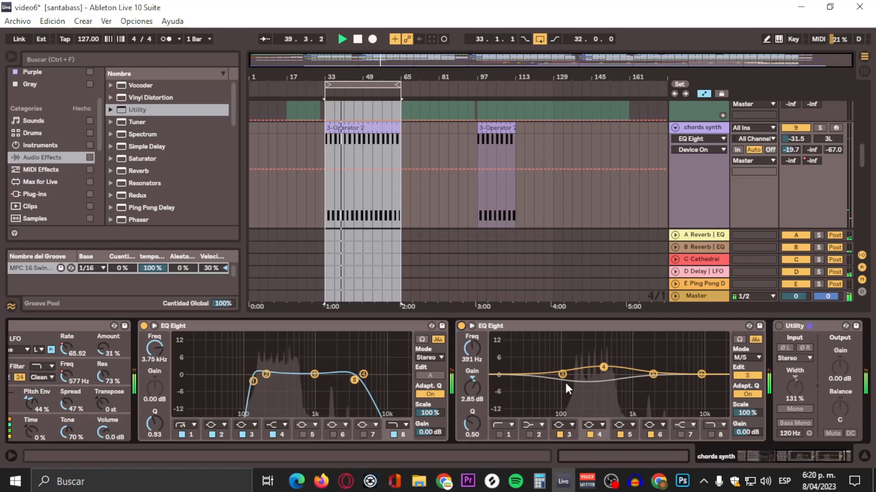
pyautogui.click(779, 326)
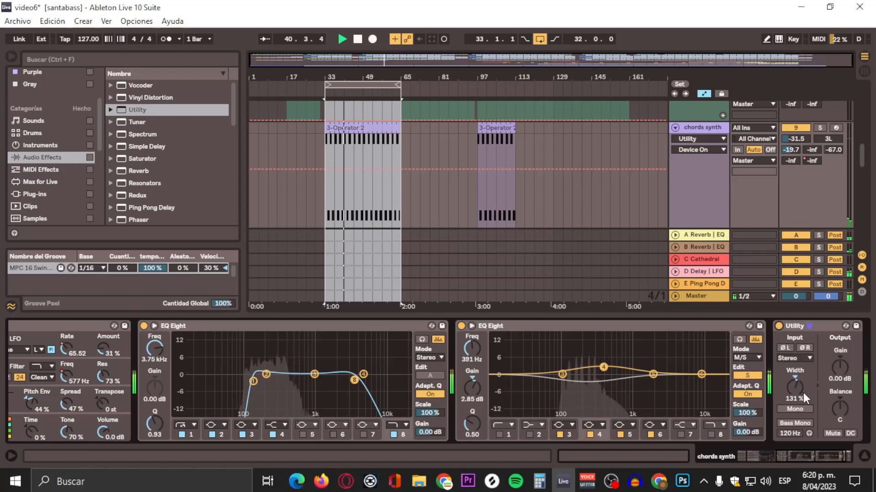
# Step: Reduce the stereo width of the chords synth Utility to 117%
pyautogui.moveTo(794, 387); pyautogui.dragTo(795, 392)
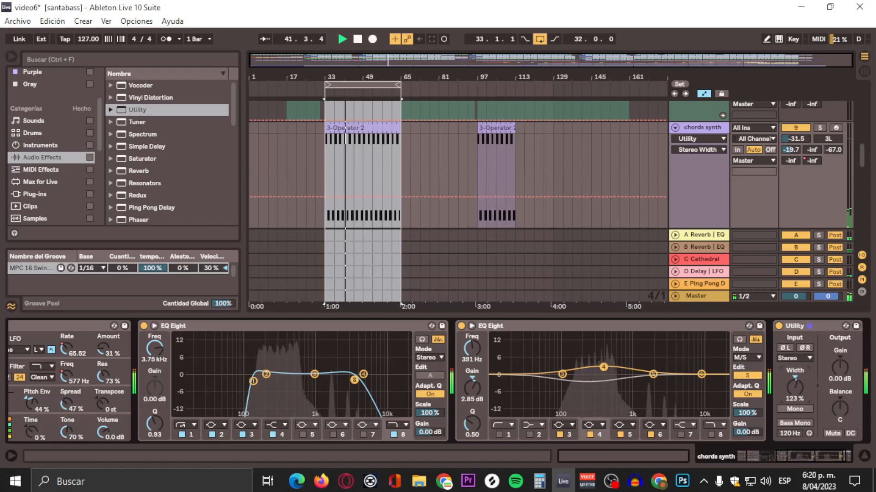
pyautogui.click(817, 455)
pyautogui.moveTo(732, 388)
pyautogui.mouseDown()
pyautogui.moveTo(733, 357)
pyautogui.moveTo(728, 417)
pyautogui.moveTo(729, 391)
pyautogui.mouseUp()
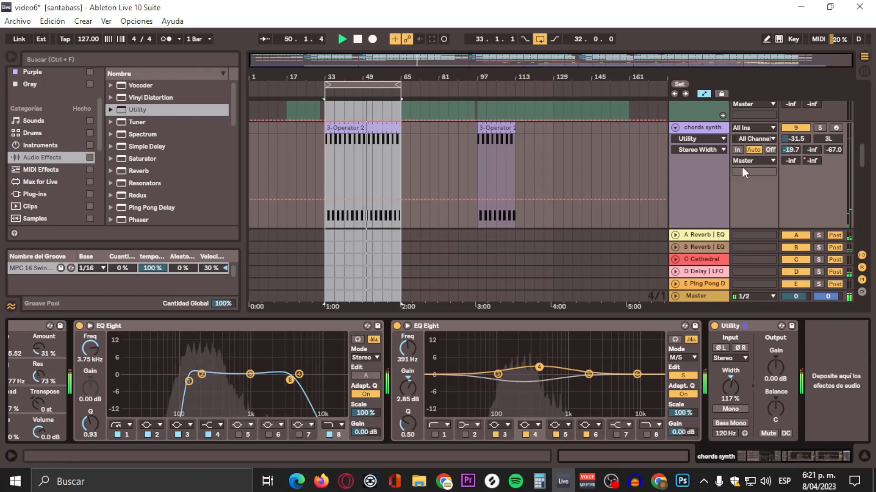
# Step: Extend the arrangement loop to span bars 33 through 97 and select the chord2 track to show its devices
pyautogui.click(694, 194)
pyautogui.scroll(-2, 694, 194)
pyautogui.scroll(3, 694, 194)
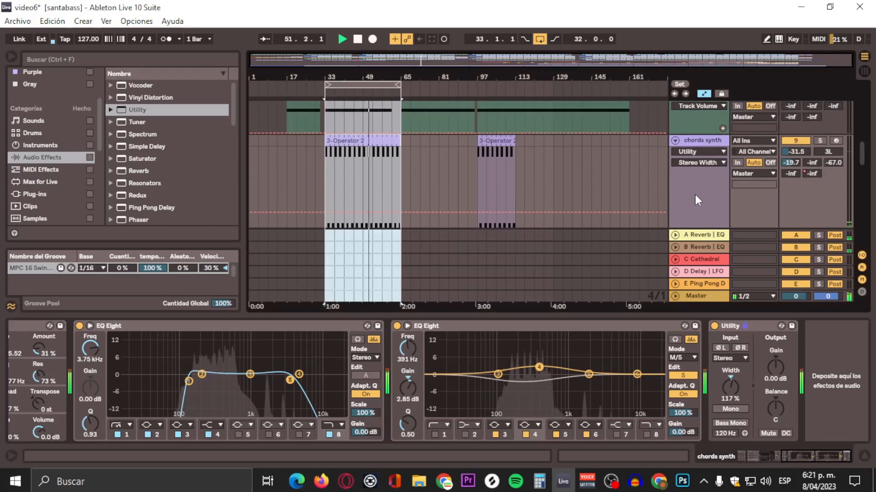
pyautogui.scroll(-1, 672, 175)
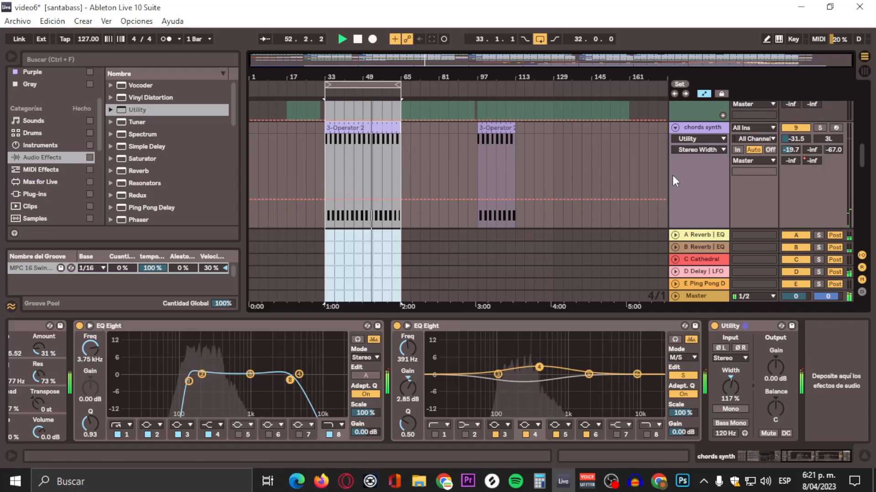
pyautogui.scroll(-3, 691, 197)
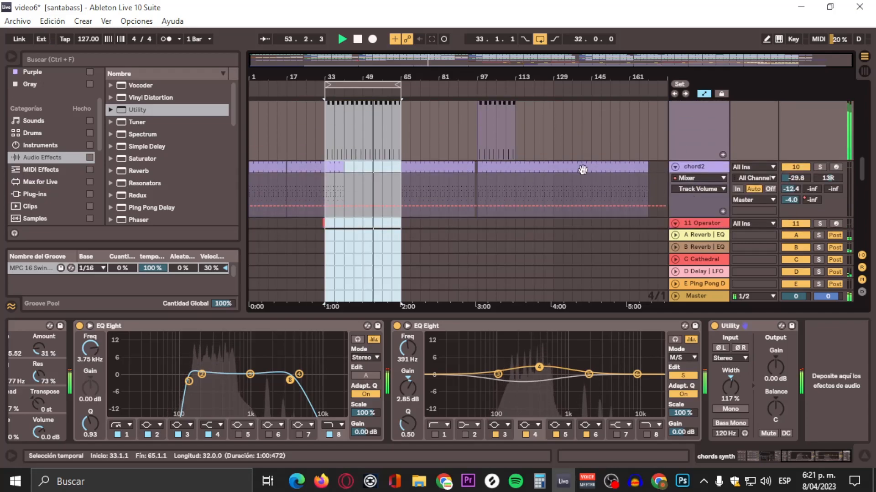
pyautogui.moveTo(399, 85); pyautogui.dragTo(474, 82)
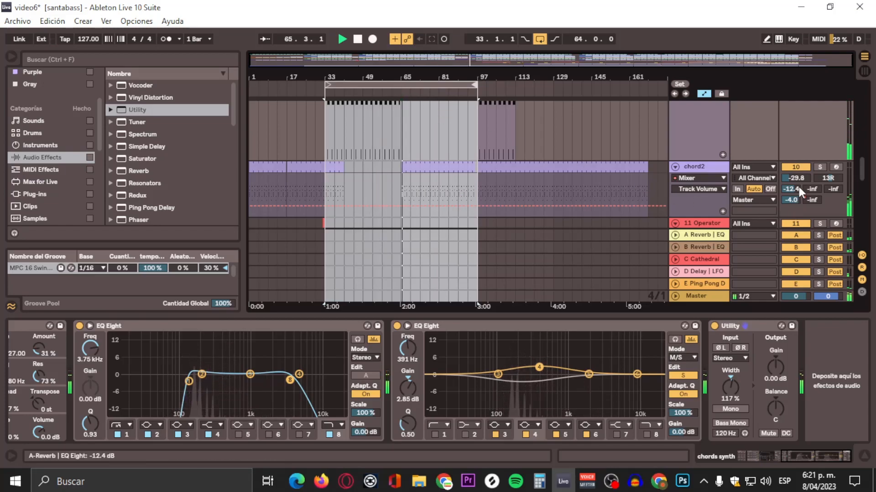
pyautogui.click(707, 165)
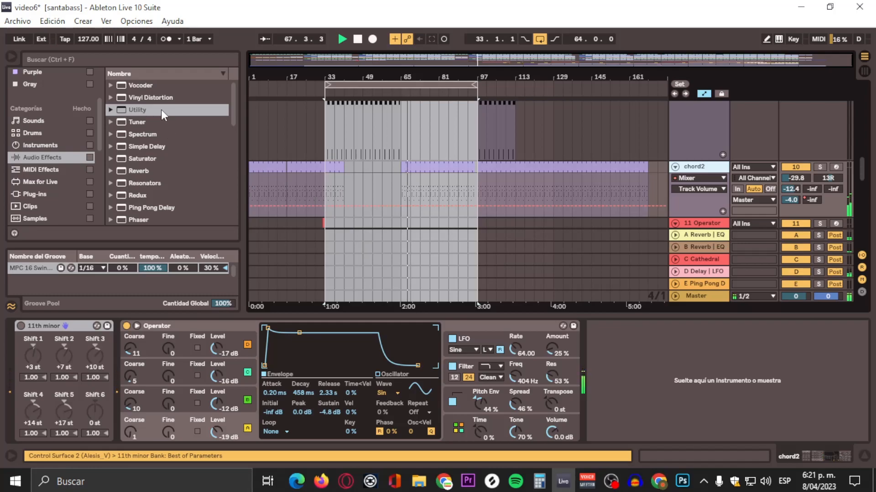
# Step: Shorten the arrangement loop to bars 65 through 97 and add an EQ Eight to the chord2 track
pyautogui.scroll(-4, 129, 178)
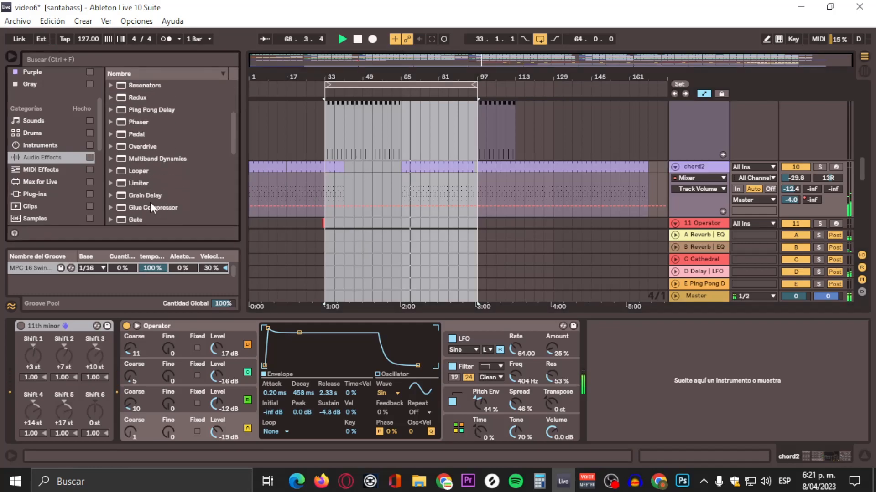
pyautogui.scroll(4, 151, 196)
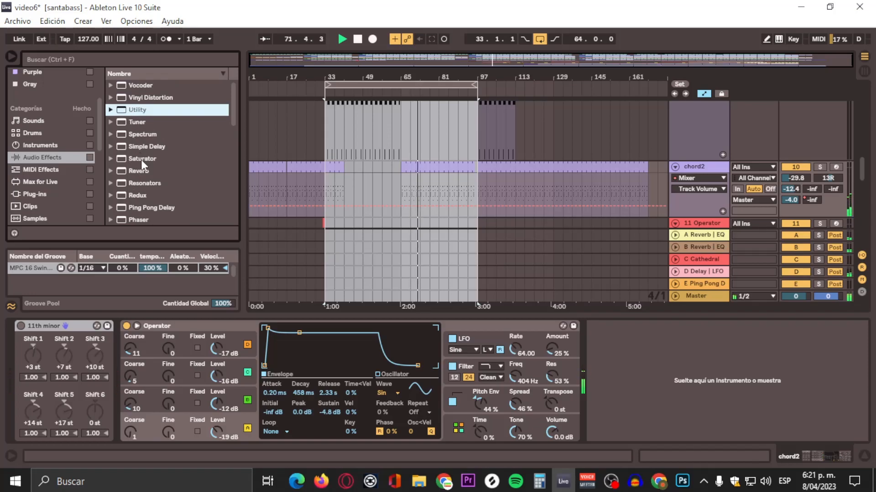
pyautogui.scroll(-8, 141, 160)
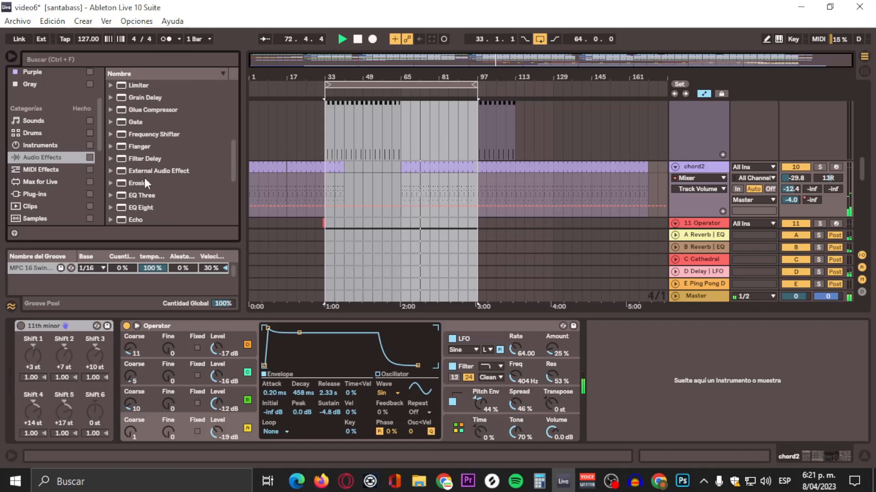
pyautogui.moveTo(328, 87); pyautogui.dragTo(401, 87)
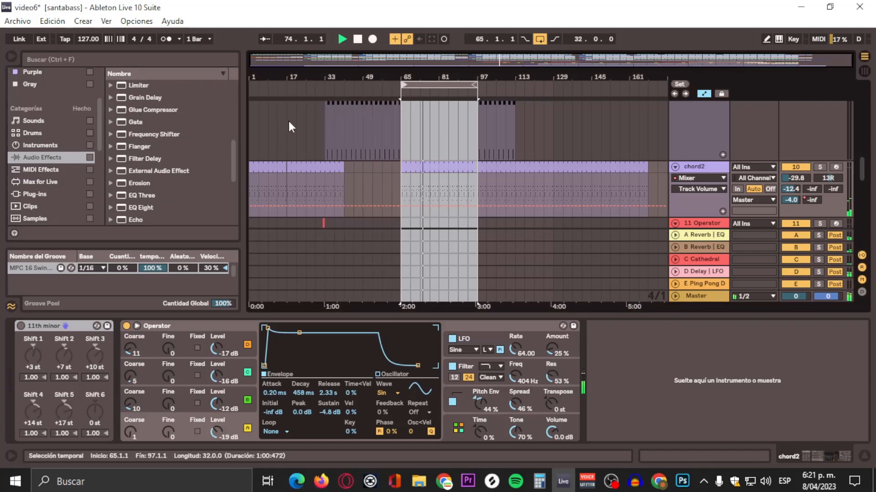
pyautogui.click(139, 210)
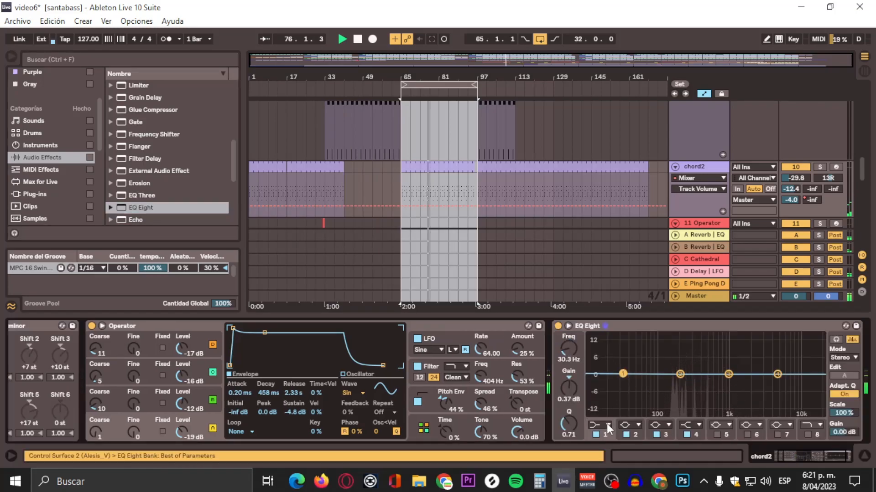
# Step: Shape the chord2 EQ Eight with a band 1 low cut above 100 Hz and a band 8 high cut below 2 kHz
pyautogui.click(607, 425)
pyautogui.click(604, 349)
pyautogui.moveTo(624, 384); pyautogui.dragTo(668, 382)
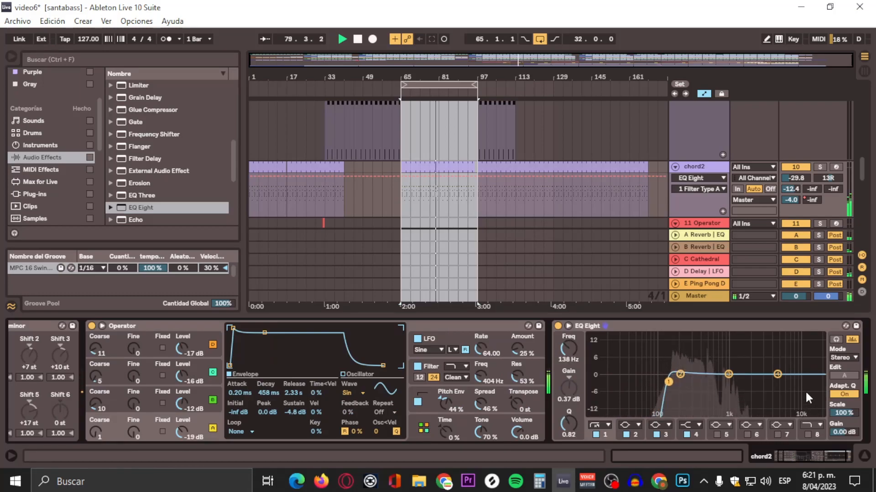
pyautogui.click(809, 434)
pyautogui.moveTo(816, 388); pyautogui.dragTo(706, 372)
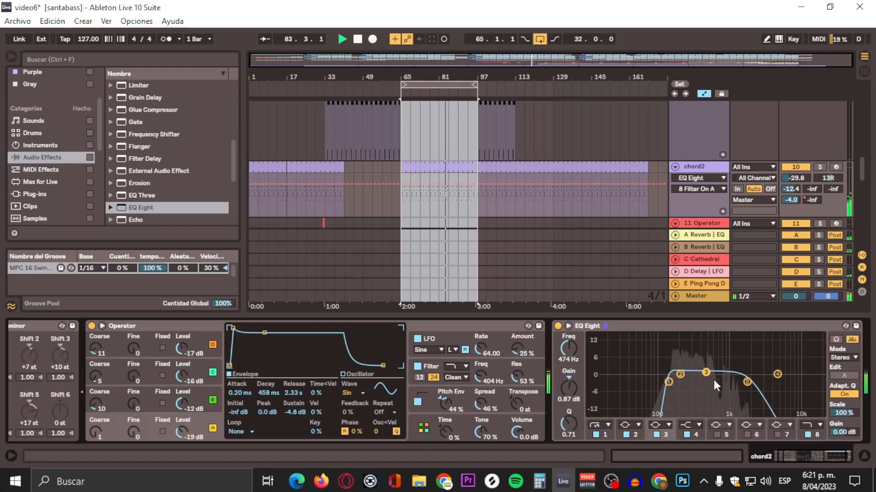
# Step: Boost band 3 of the chord2 EQ by 2.60 dB at 464 Hz with Q 1.87 and set the output gain to -0.38 dB
pyautogui.moveTo(705, 372)
pyautogui.mouseDown()
pyautogui.moveTo(714, 354)
pyautogui.moveTo(693, 354)
pyautogui.moveTo(706, 343)
pyautogui.moveTo(706, 368)
pyautogui.moveTo(714, 358)
pyautogui.moveTo(705, 368)
pyautogui.mouseUp()
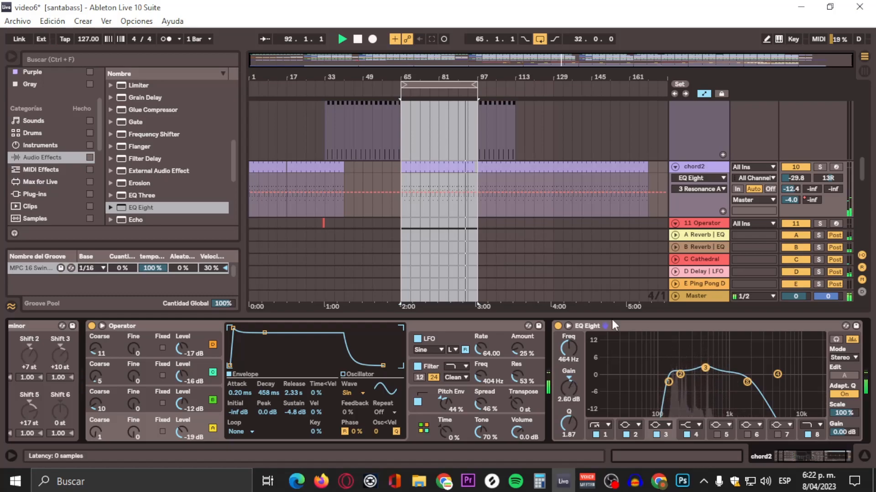
pyautogui.moveTo(842, 432); pyautogui.dragTo(841, 430)
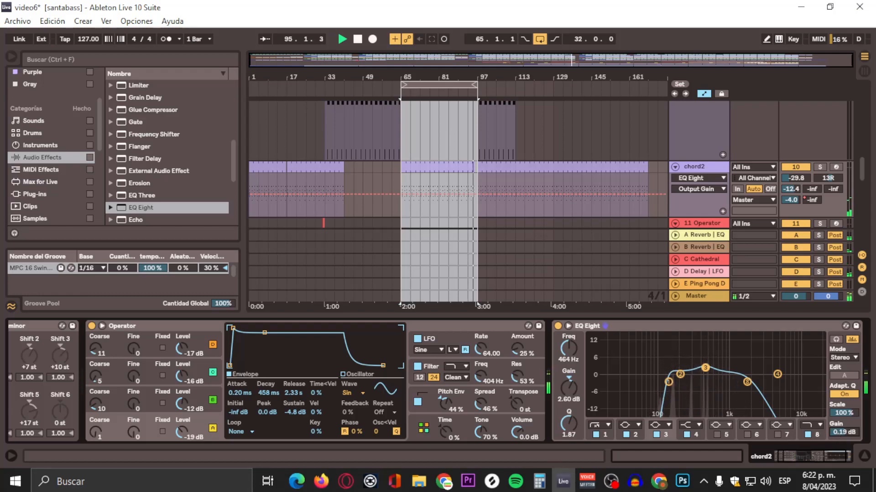
pyautogui.moveTo(841, 432); pyautogui.dragTo(841, 437)
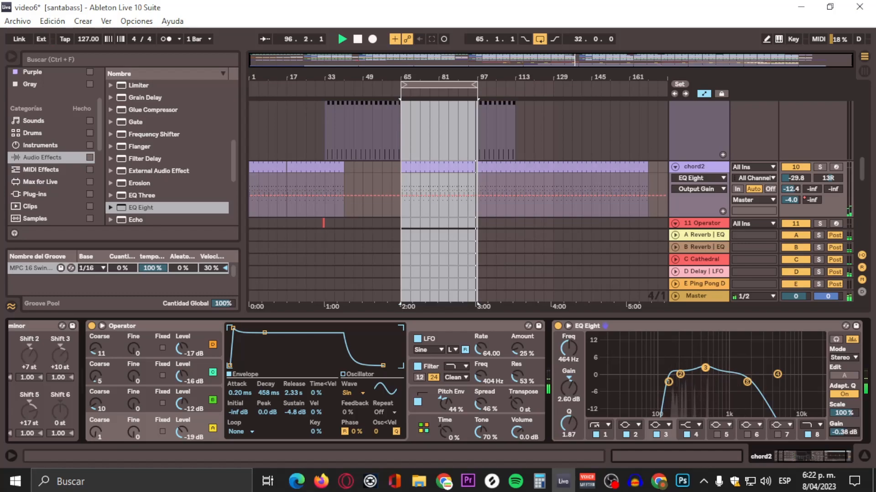
# Step: Extend the arrangement loop back to bars 33 through 97 and restart playback from bar 33
pyautogui.scroll(2, 581, 132)
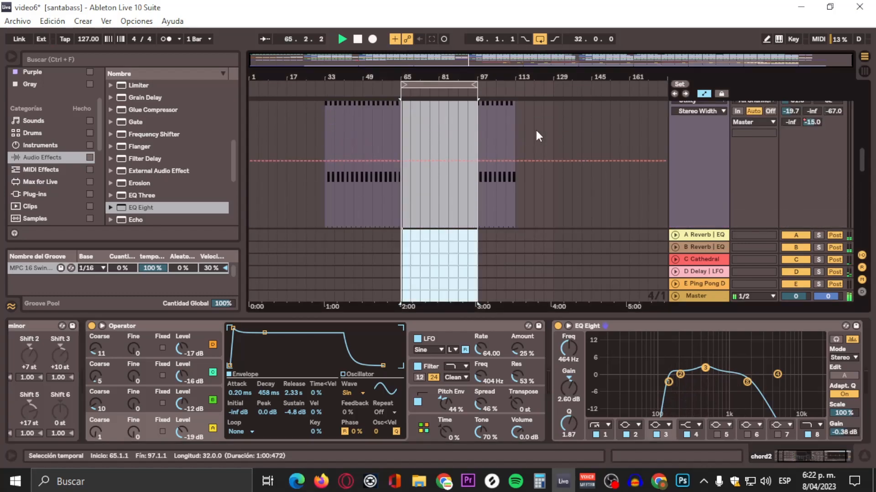
pyautogui.moveTo(398, 85); pyautogui.dragTo(329, 87)
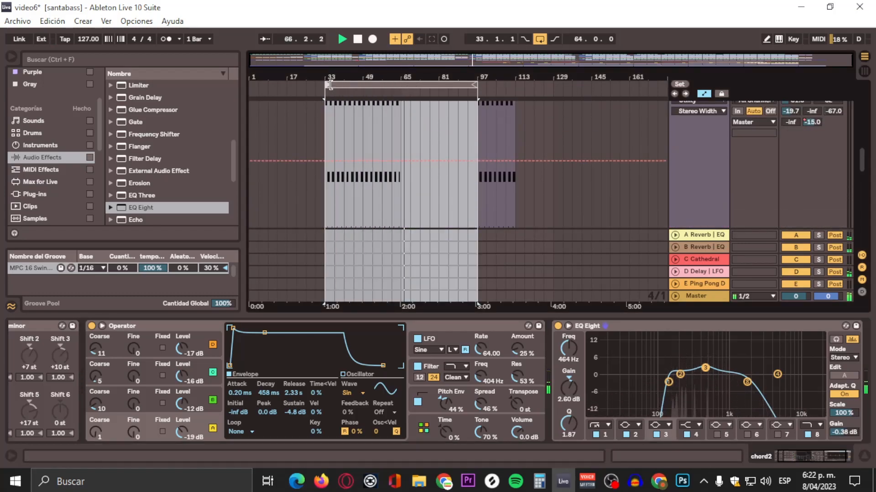
pyautogui.click(328, 85)
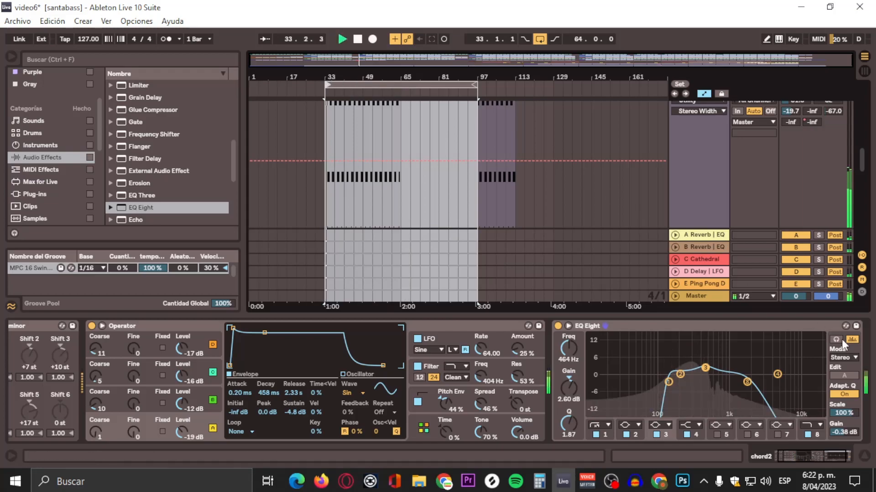
# Step: Review the device chains of the chords synth, rhythm synth and glitch tracks during playback
pyautogui.scroll(2, 428, 164)
pyautogui.click(719, 154)
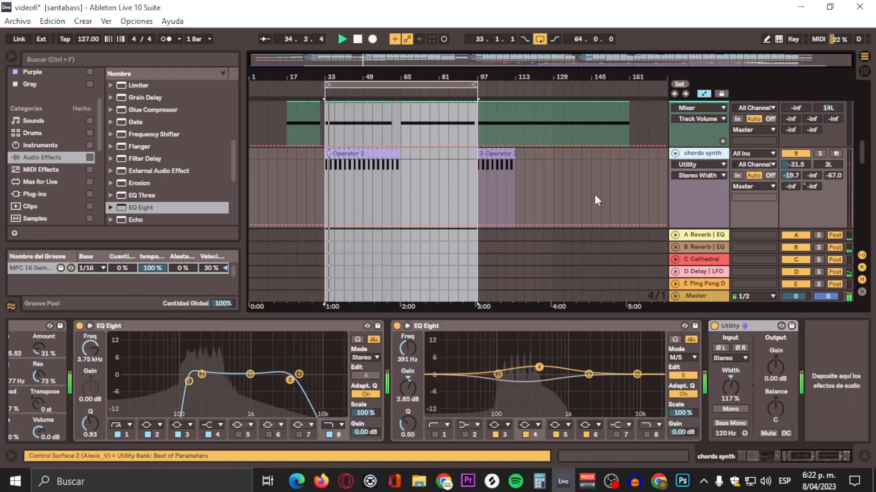
pyautogui.scroll(-1, 595, 194)
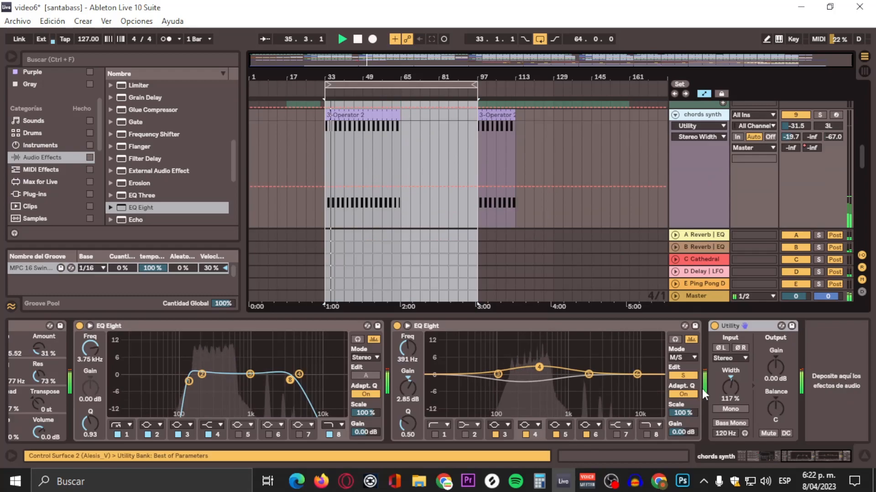
pyautogui.scroll(2, 561, 147)
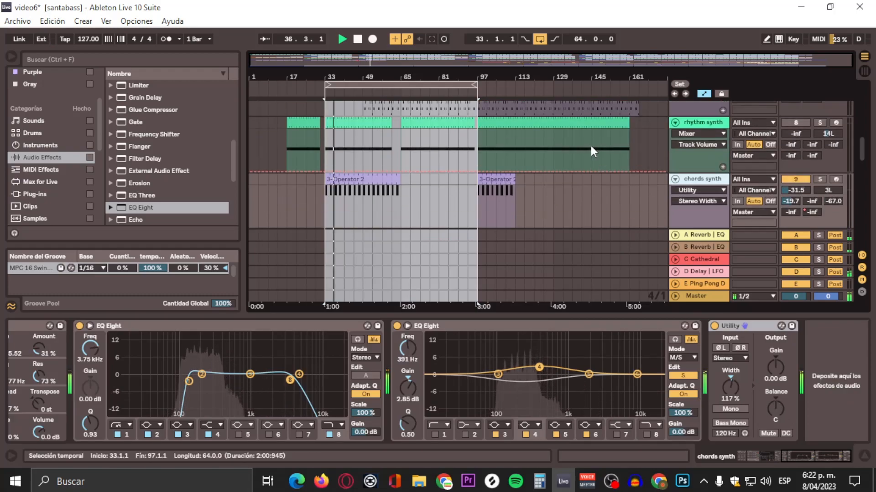
pyautogui.click(702, 124)
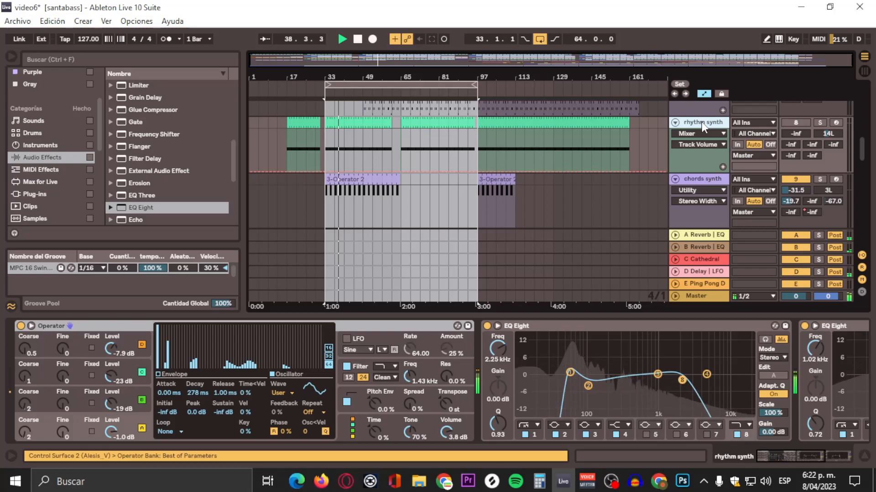
pyautogui.scroll(2, 701, 121)
pyautogui.click(699, 144)
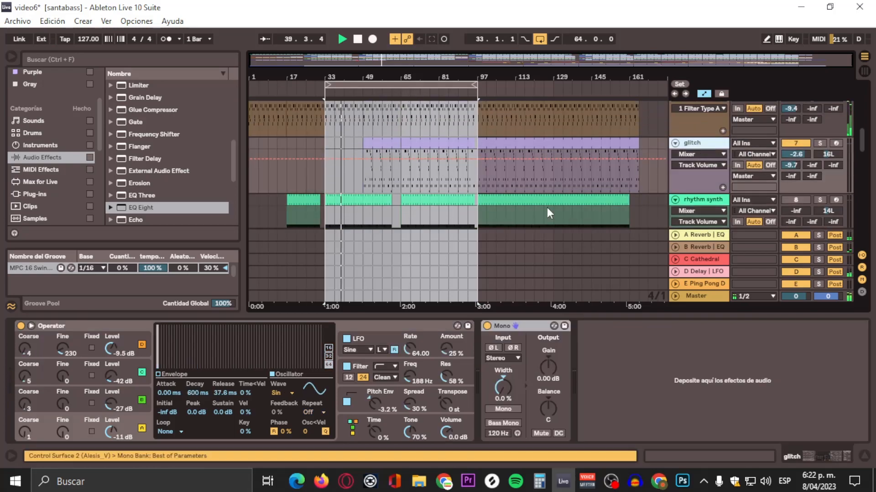
pyautogui.click(547, 144)
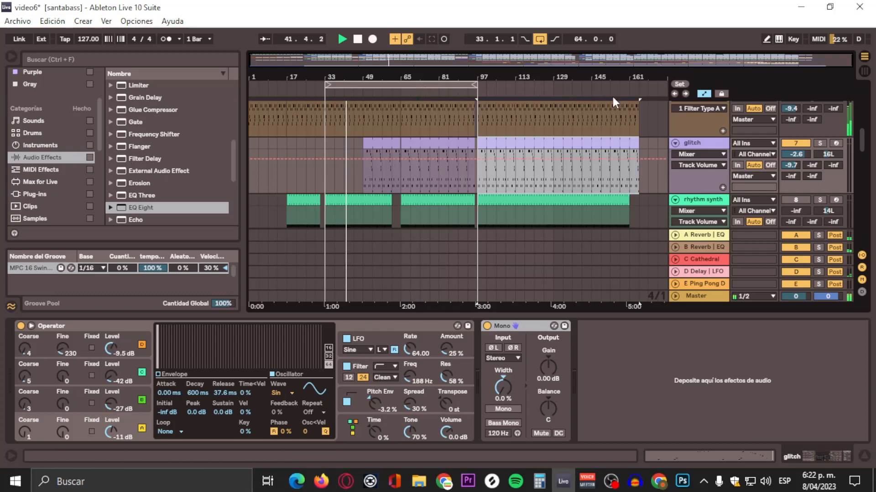
# Step: Audition the glitch track in solo and look through the neighbouring drum and glitch tracks
pyautogui.click(819, 143)
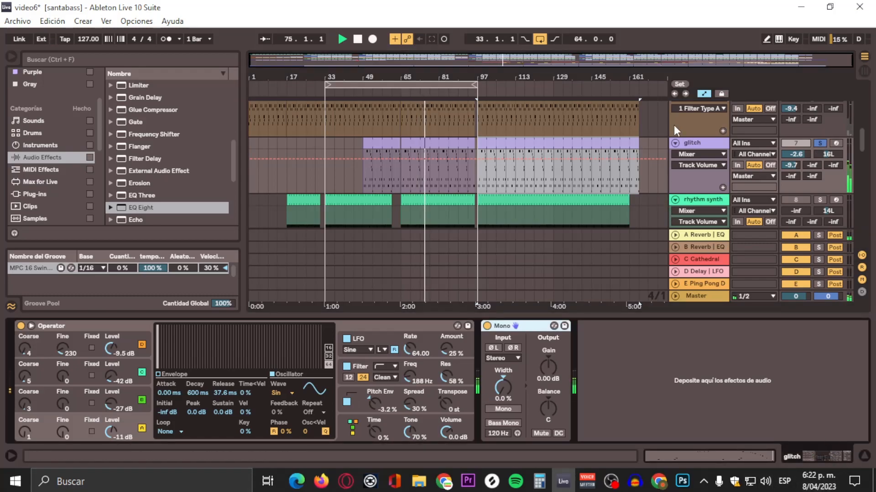
pyautogui.scroll(5, 671, 149)
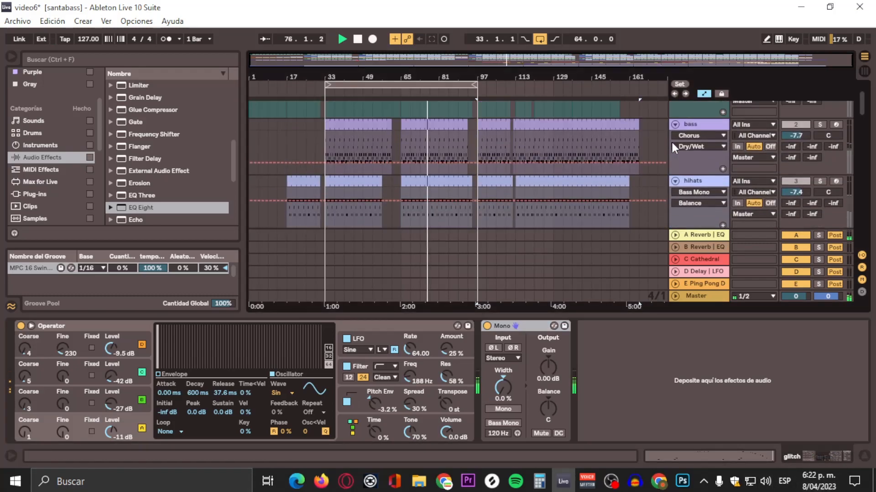
pyautogui.scroll(-4, 672, 143)
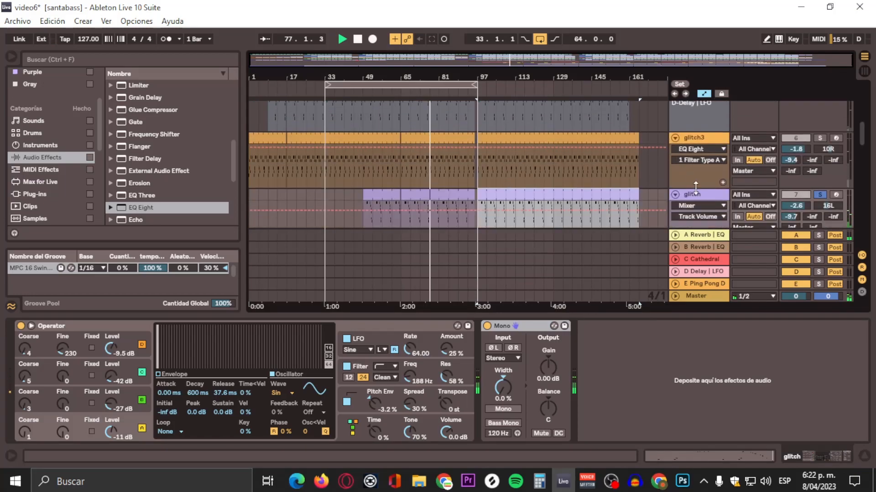
pyautogui.scroll(3, 696, 173)
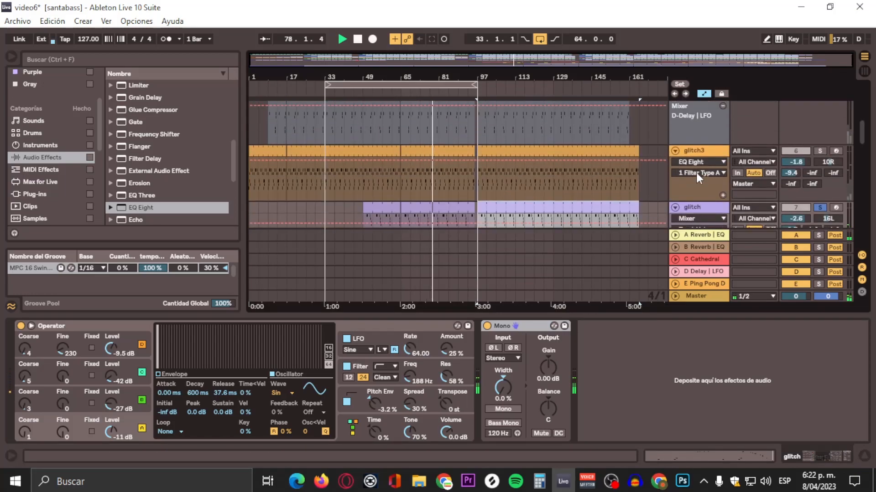
pyautogui.scroll(2, 696, 173)
pyautogui.scroll(-3, 699, 158)
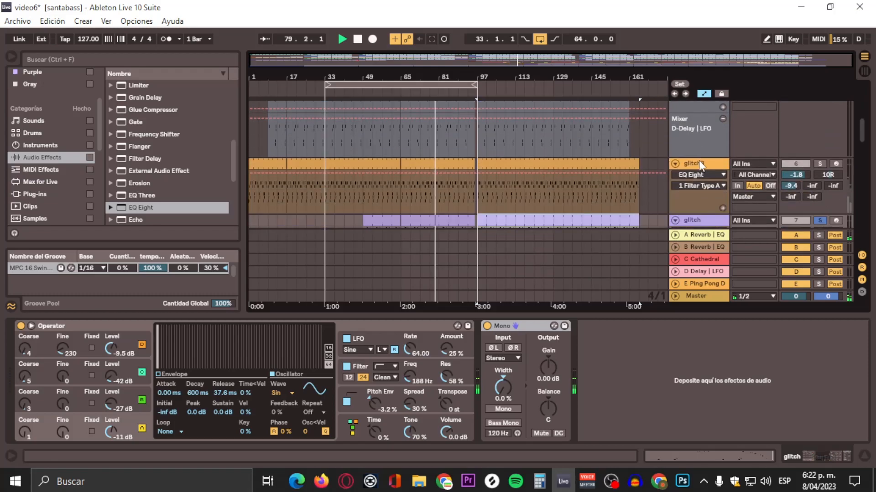
pyautogui.scroll(1, 698, 161)
# Step: Raise the output gain of the glitch3 track's EQ Eight to 1.13 dB
pyautogui.click(700, 193)
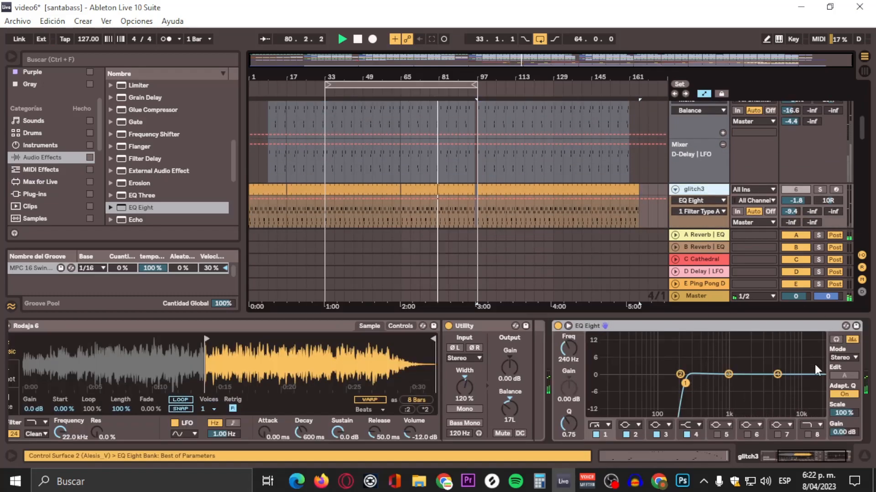
pyautogui.moveTo(788, 452); pyautogui.dragTo(827, 463)
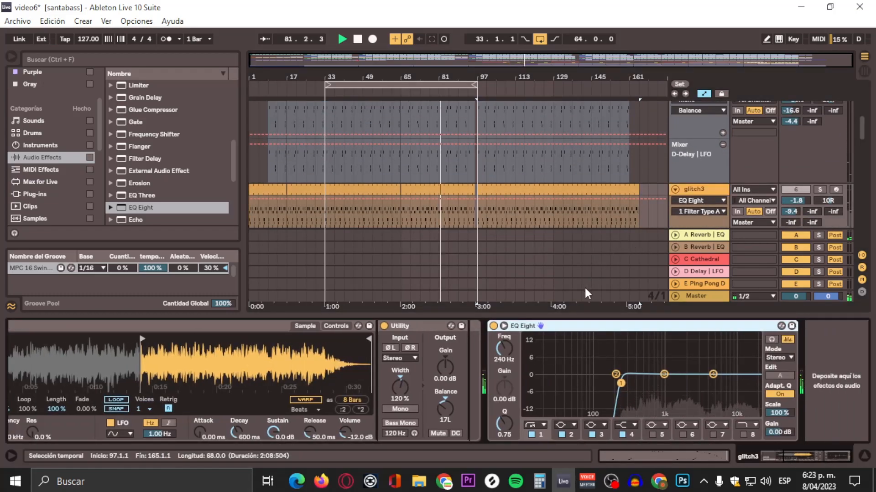
pyautogui.click(781, 432)
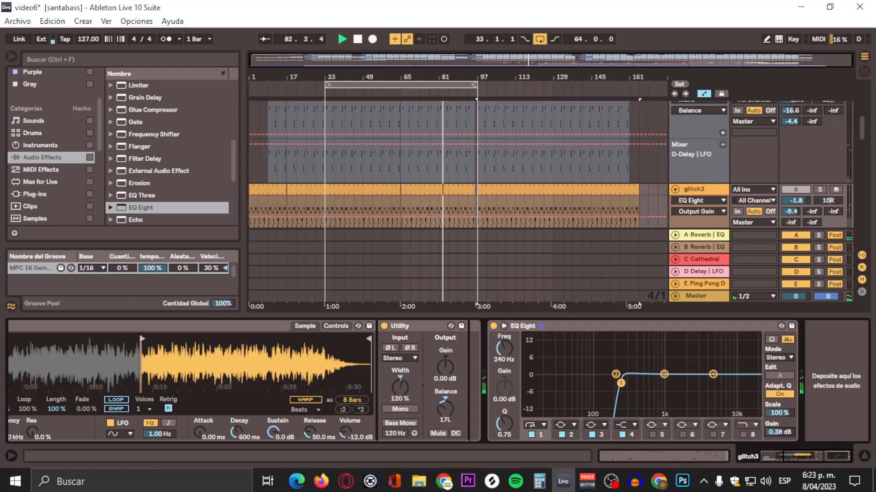
pyautogui.moveTo(780, 432); pyautogui.dragTo(781, 430)
# Step: Raise the output gain of the clap track's EQ Eight to 1.13 dB
pyautogui.scroll(2, 684, 181)
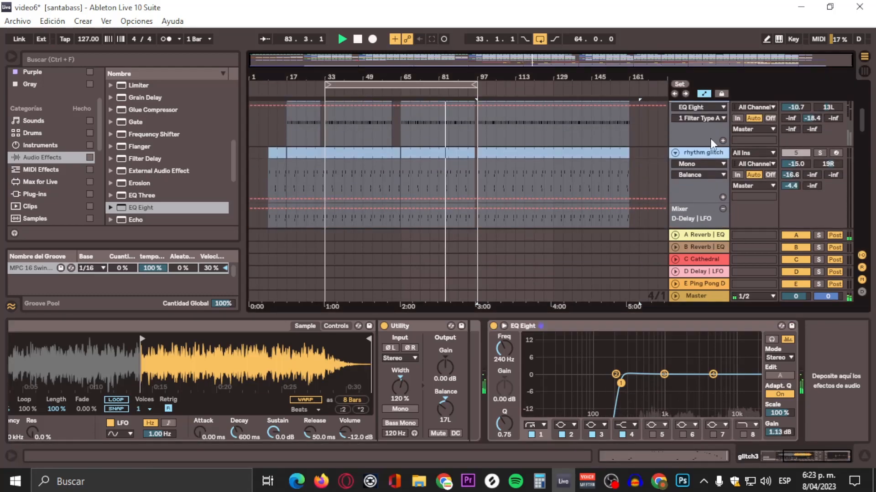
pyautogui.scroll(2, 710, 138)
pyautogui.click(697, 153)
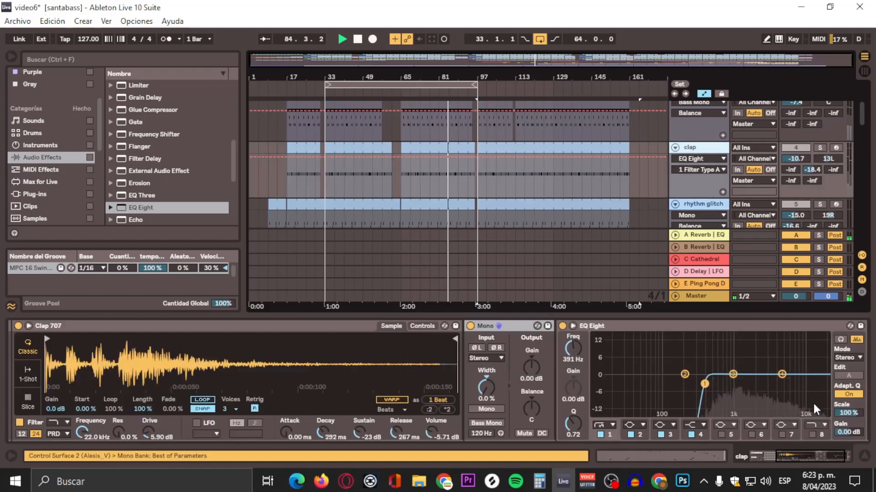
pyautogui.moveTo(848, 432); pyautogui.dragTo(848, 430)
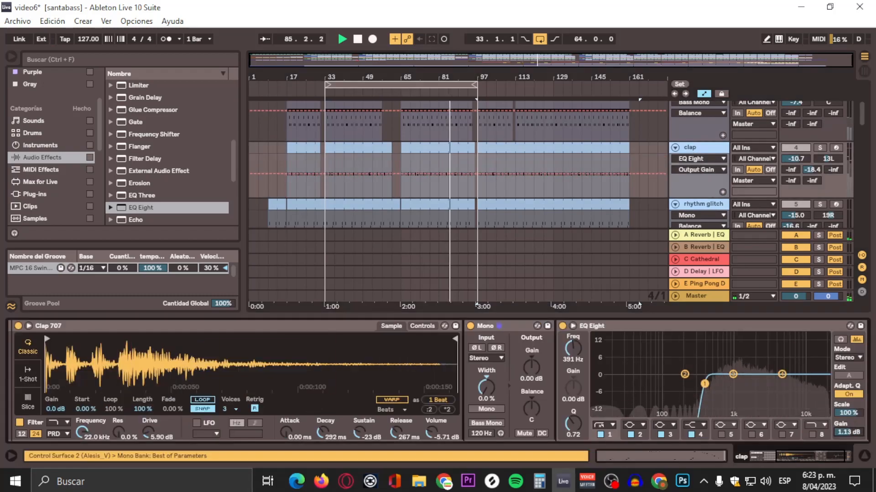
# Step: Raise the output gain of the hihats track's EQ Eight to 0.56 dB
pyautogui.scroll(2, 694, 159)
pyautogui.click(695, 154)
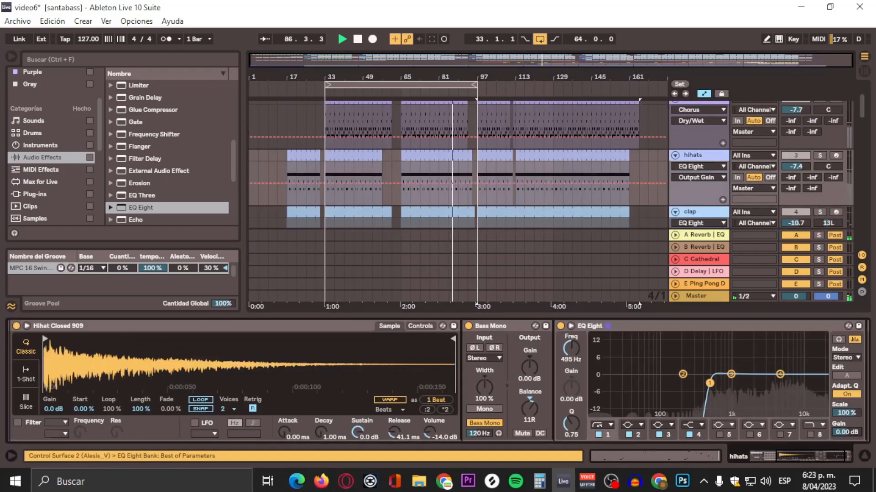
pyautogui.moveTo(847, 432); pyautogui.dragTo(847, 431)
# Step: Show the bass track's devices and briefly audition the hihats in solo before returning to the full mix
pyautogui.scroll(2, 726, 167)
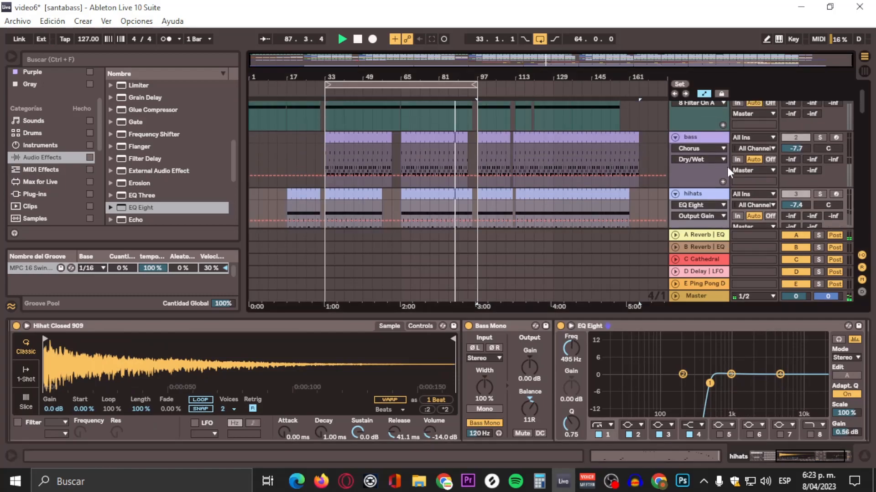
pyautogui.click(690, 140)
pyautogui.scroll(-5, 692, 192)
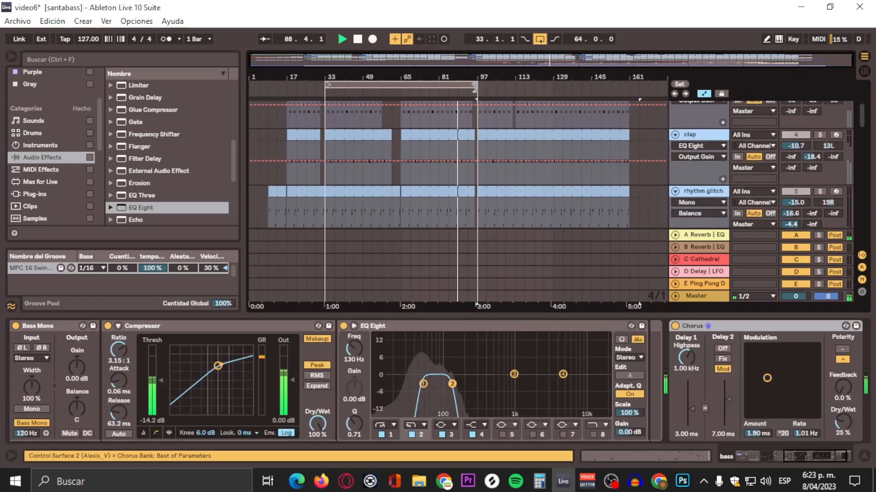
pyautogui.scroll(2, 770, 186)
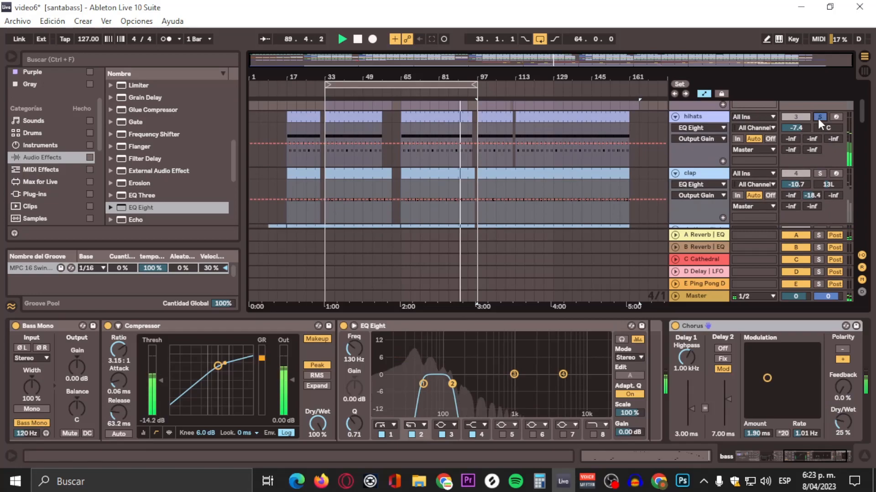
pyautogui.scroll(-2, 519, 156)
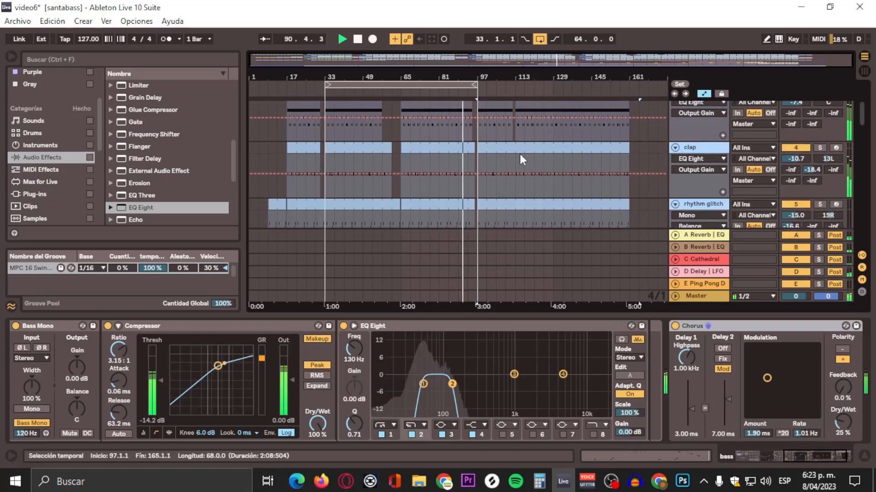
# Step: Show the clap track's devices and compare its sound with the EQ Eight bypassed and re-enabled
pyautogui.click(687, 146)
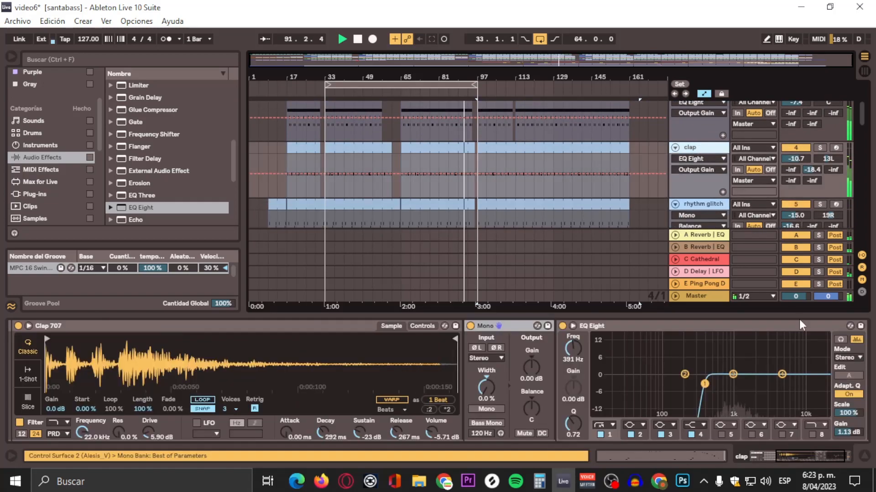
pyautogui.click(561, 326)
pyautogui.click(560, 327)
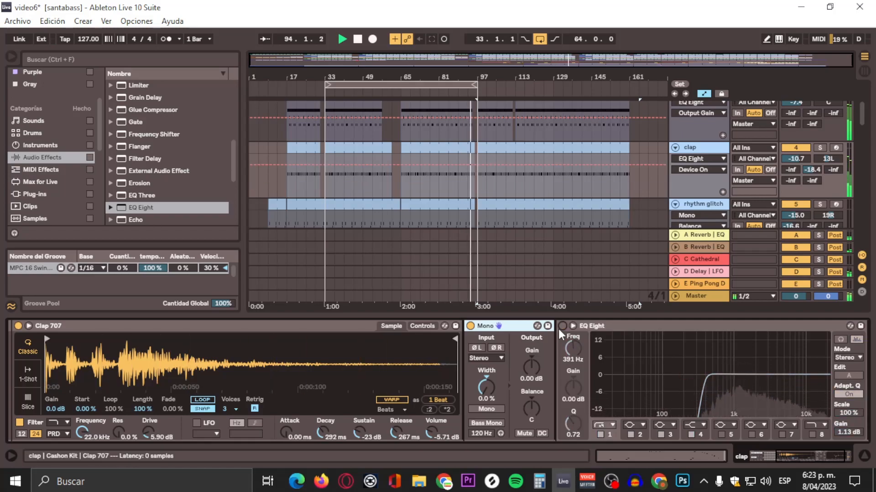
# Step: Restart playback from the loop start and show the rhythm glitch track's devices while listening
pyautogui.scroll(-5, 537, 178)
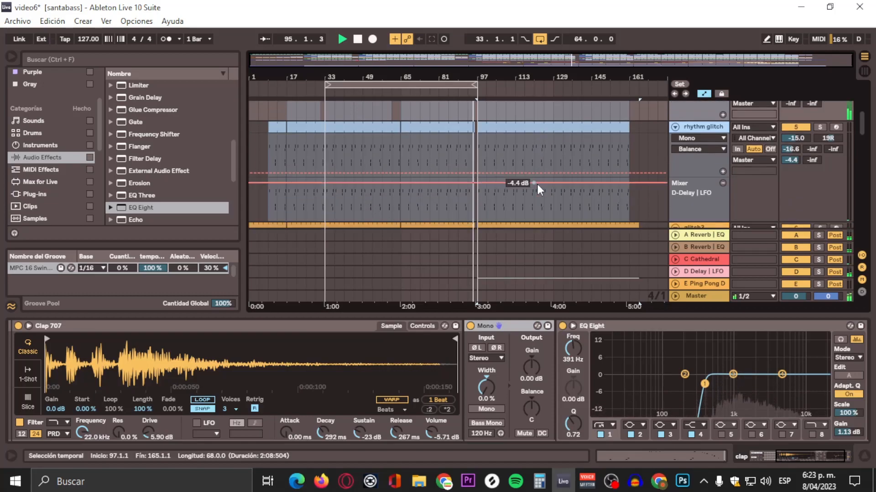
pyautogui.press('space')
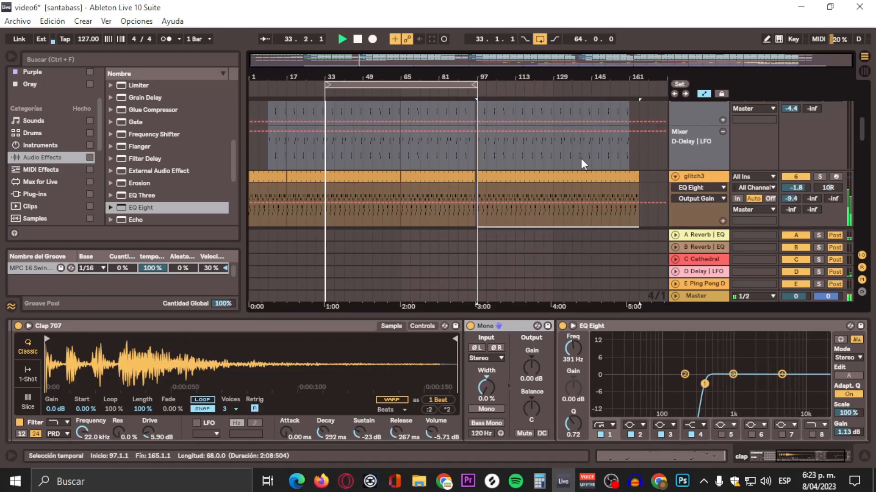
pyautogui.press('space')
pyautogui.scroll(2, 580, 156)
pyautogui.click(714, 127)
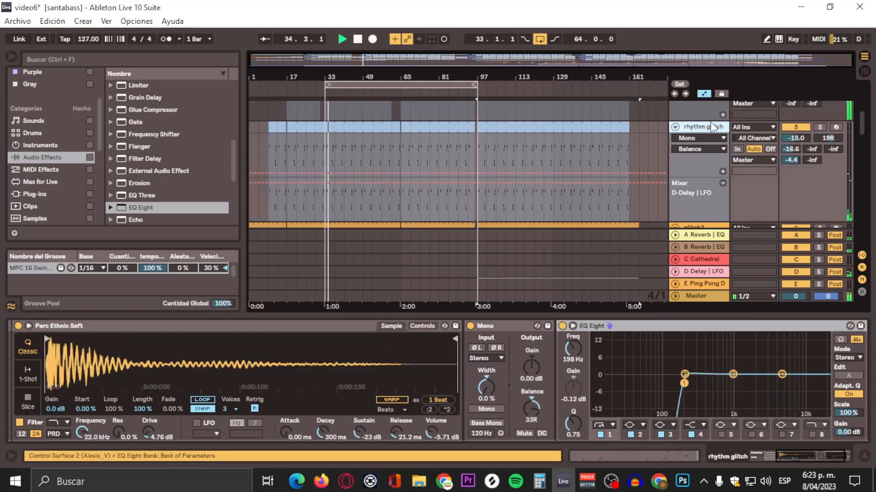
pyautogui.scroll(-5, 712, 130)
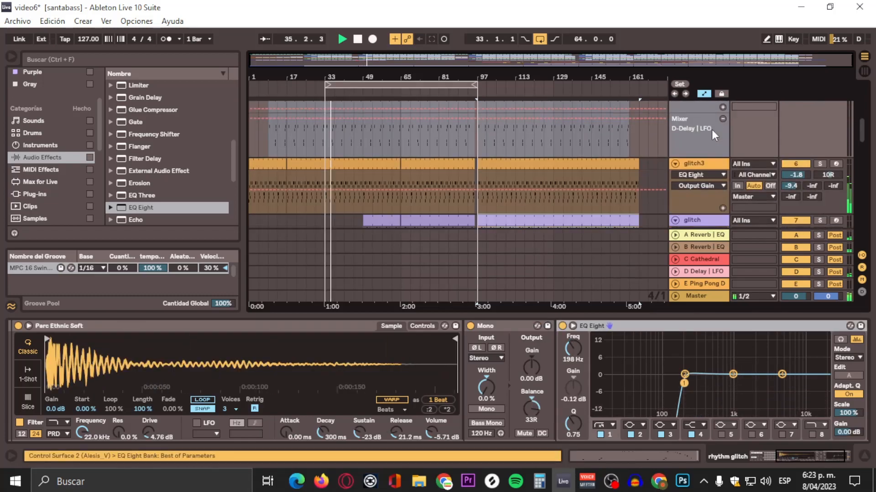
# Step: Add an EQ Eight after the Mono device on the glitch track and set band 1 to a low cut at 186 Hz
pyautogui.scroll(-3, 712, 130)
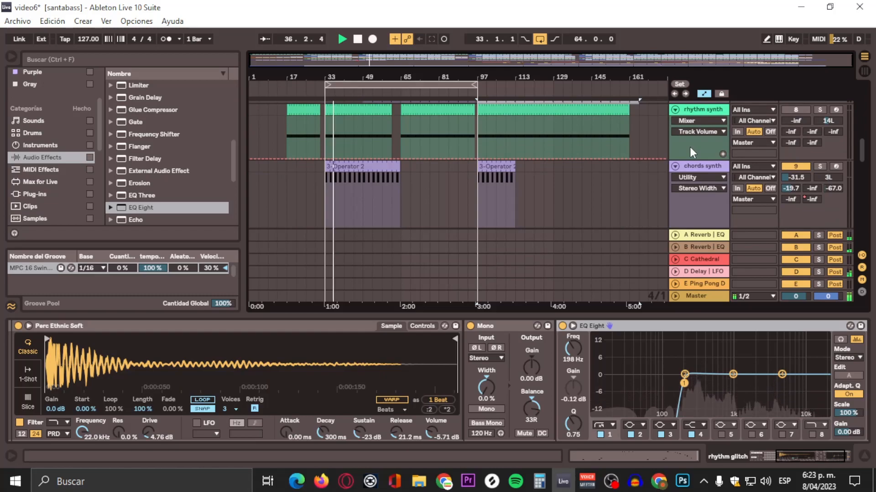
pyautogui.scroll(1, 653, 127)
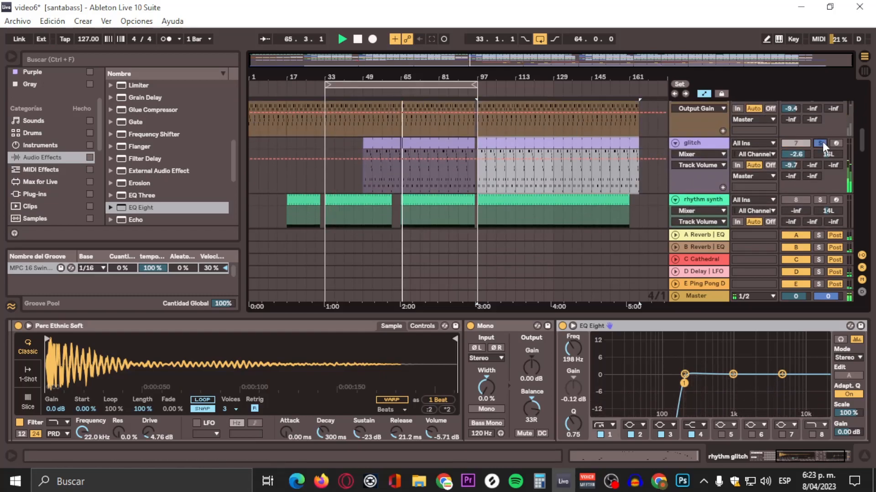
pyautogui.click(693, 143)
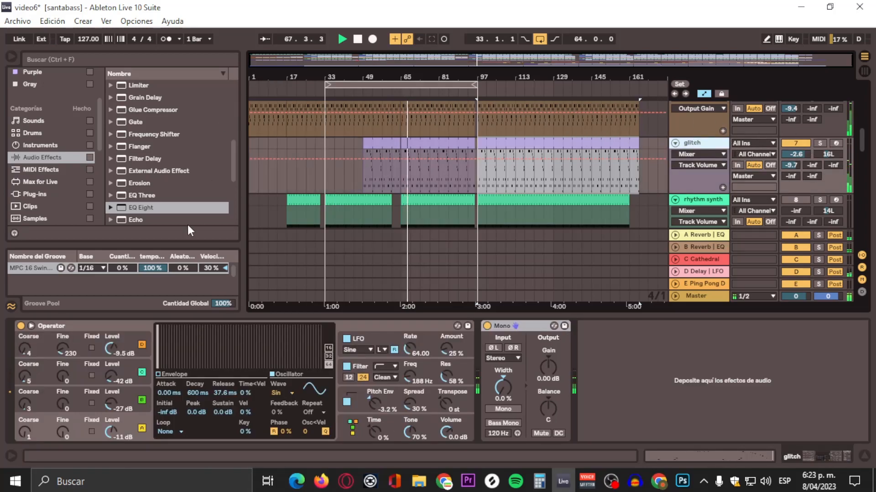
pyautogui.moveTo(146, 212); pyautogui.dragTo(627, 371)
pyautogui.click(604, 427)
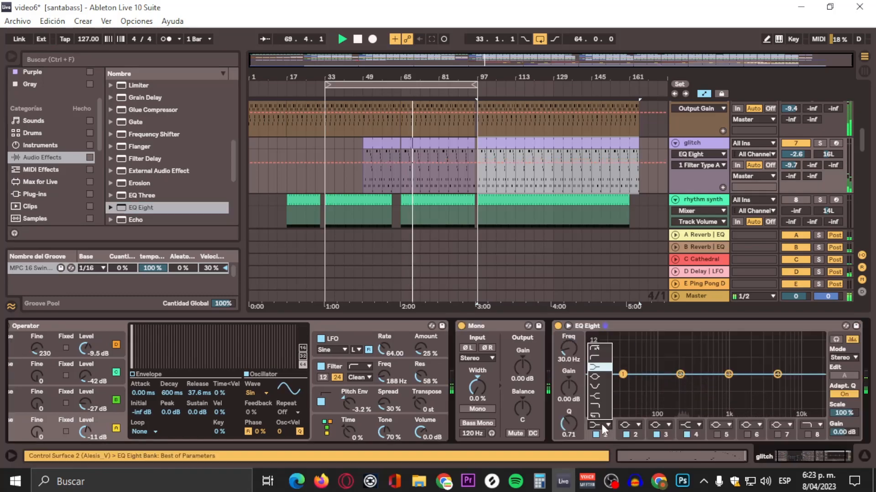
pyautogui.click(591, 358)
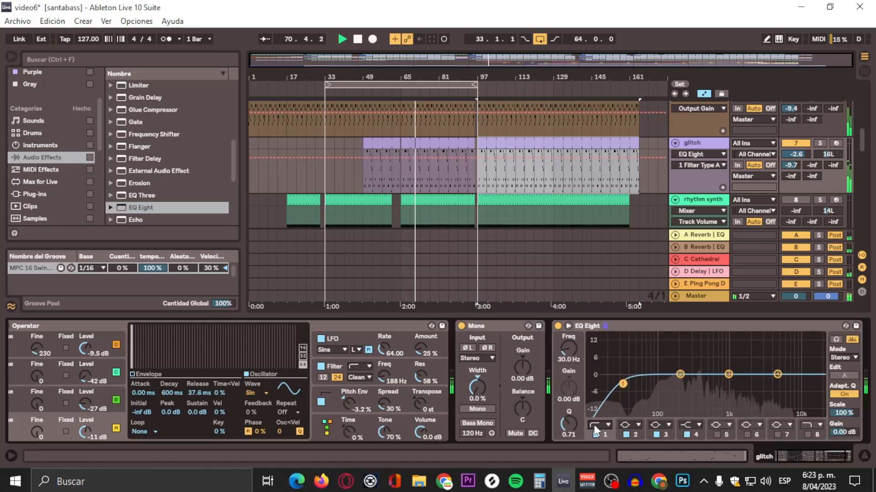
pyautogui.moveTo(622, 384); pyautogui.dragTo(677, 382)
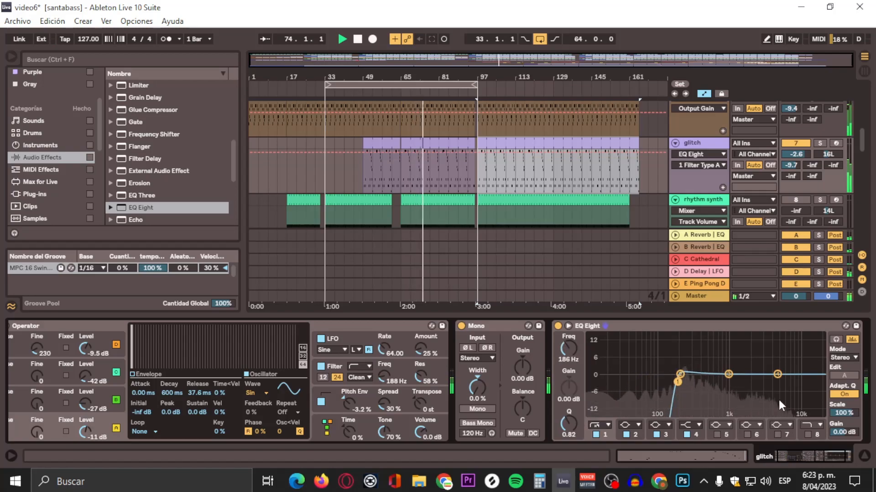
# Step: In the glitch track's EQ Eight, enable the band 8 high cut and boost band 3 by 3.60 dB at 290 Hz
pyautogui.click(807, 435)
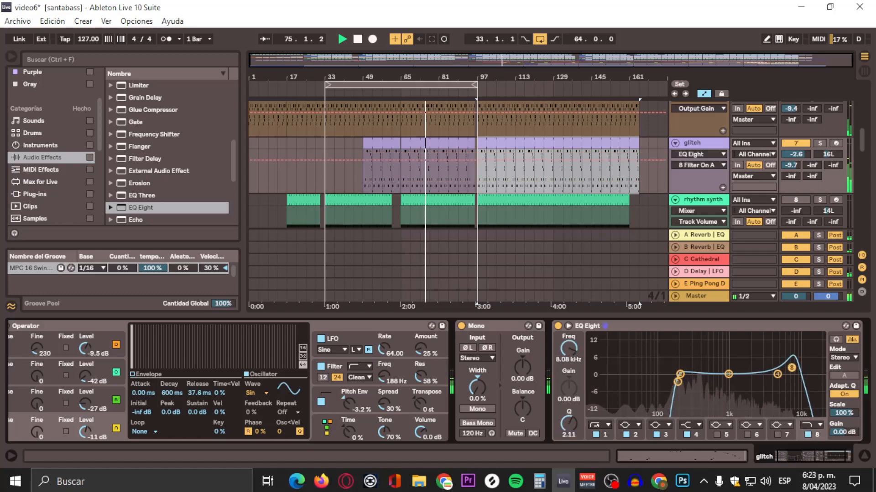
pyautogui.moveTo(728, 374); pyautogui.dragTo(692, 365)
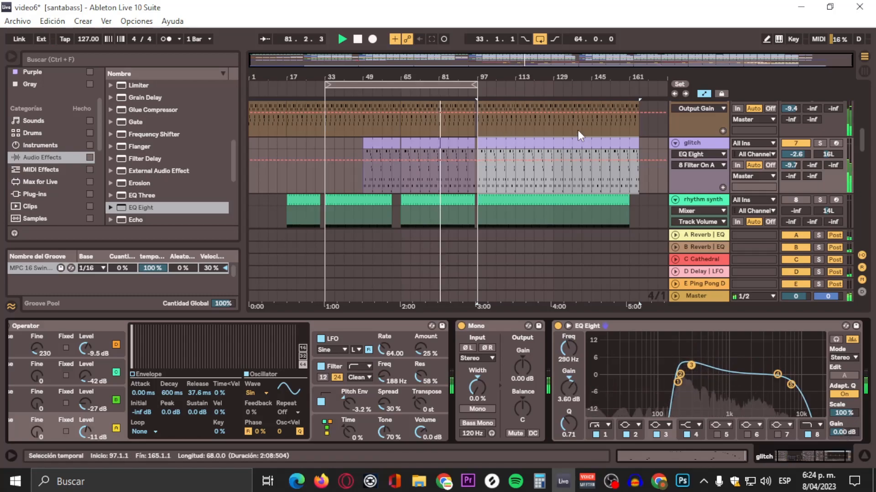
# Step: Lower the glitch track's volume to -7.5 dB
pyautogui.scroll(-2, 629, 137)
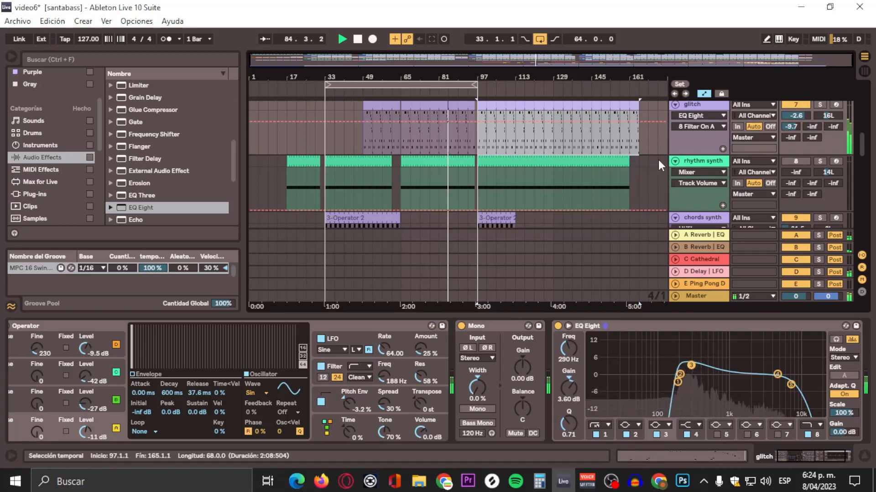
pyautogui.scroll(-2, 595, 168)
pyautogui.scroll(2, 596, 168)
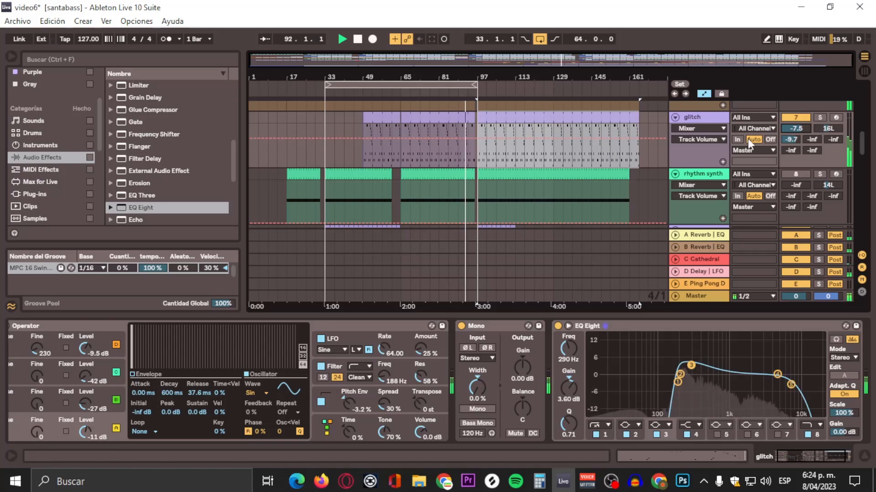
# Step: Add an Auto Pan after the EQ Eight on the glitch track and shorten the playback loop to bars 65 to 97
pyautogui.click(131, 207)
pyautogui.scroll(-3, 136, 201)
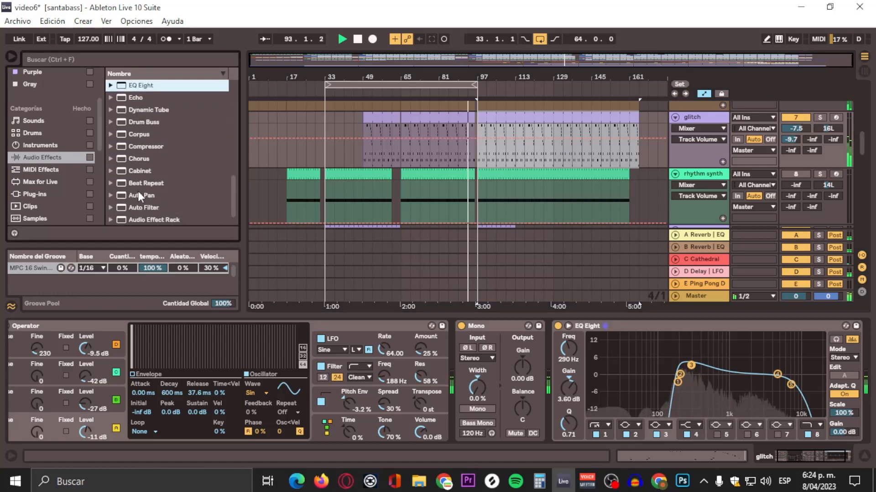
pyautogui.scroll(-1, 144, 188)
pyautogui.scroll(9, 149, 174)
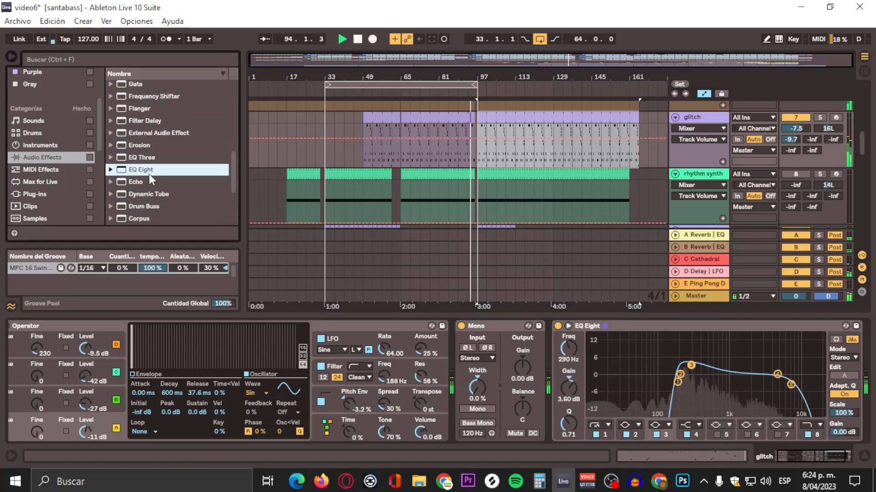
pyautogui.scroll(-2, 157, 163)
pyautogui.click(158, 146)
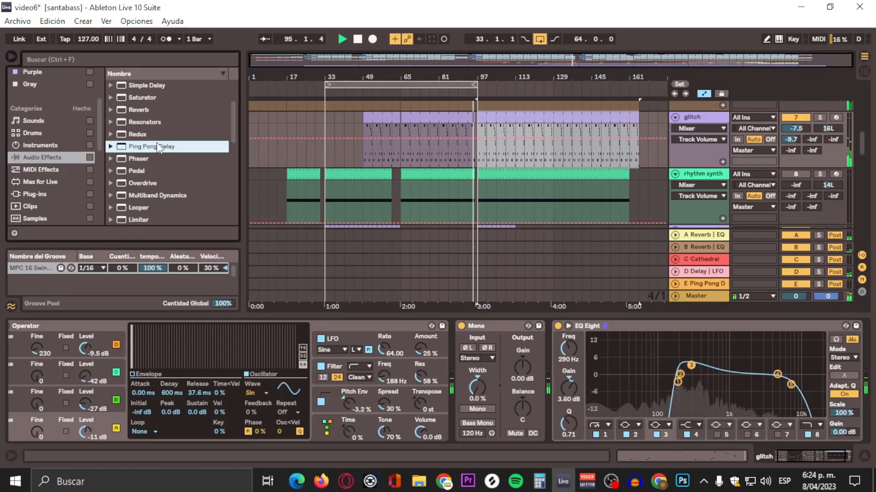
pyautogui.scroll(2, 149, 127)
pyautogui.scroll(-8, 149, 125)
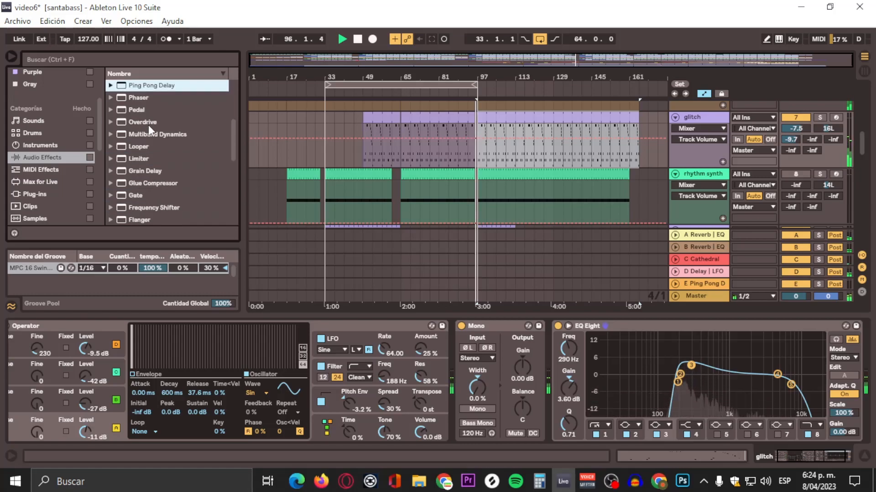
pyautogui.moveTo(157, 185); pyautogui.dragTo(822, 375)
pyautogui.moveTo(325, 88); pyautogui.dragTo(402, 85)
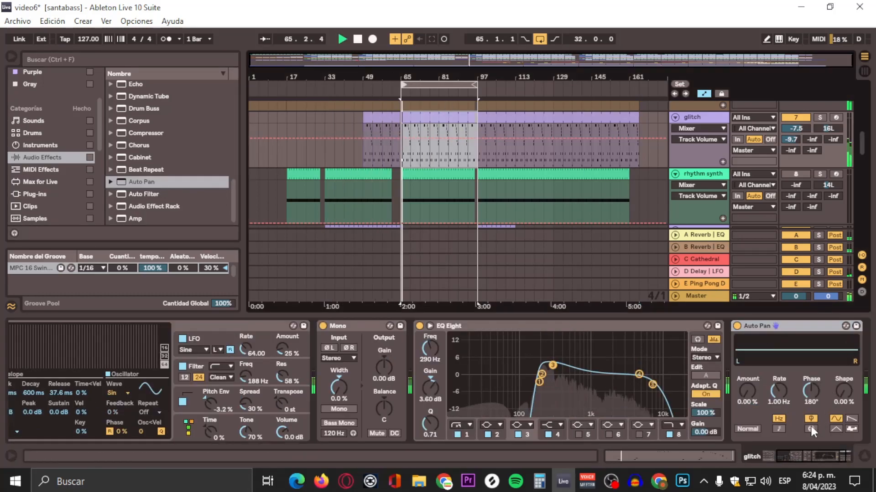
# Step: Set the glitch track's Auto Pan to 82.5% amount, 0.05 Hz rate and 246° phase
pyautogui.moveTo(746, 390); pyautogui.dragTo(746, 364)
pyautogui.moveTo(779, 391)
pyautogui.mouseDown()
pyautogui.moveTo(779, 374)
pyautogui.moveTo(778, 402)
pyautogui.mouseUp()
pyautogui.moveTo(811, 391); pyautogui.dragTo(811, 378)
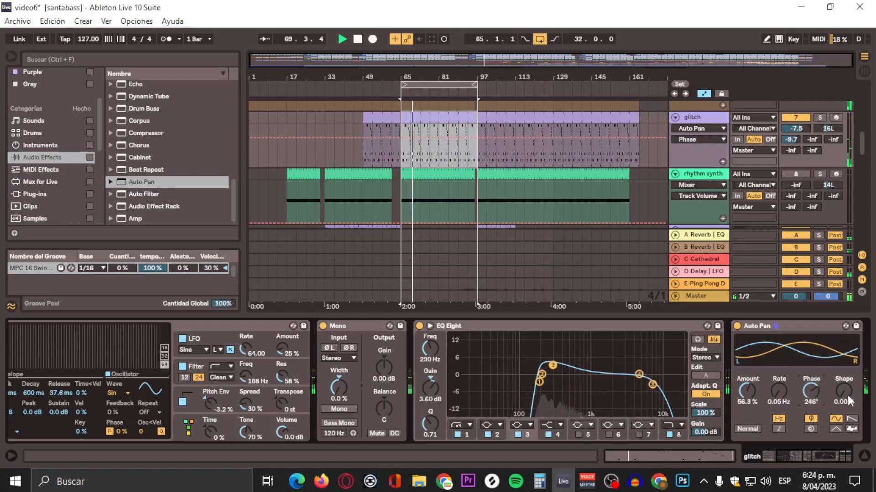
pyautogui.moveTo(744, 400); pyautogui.dragTo(744, 385)
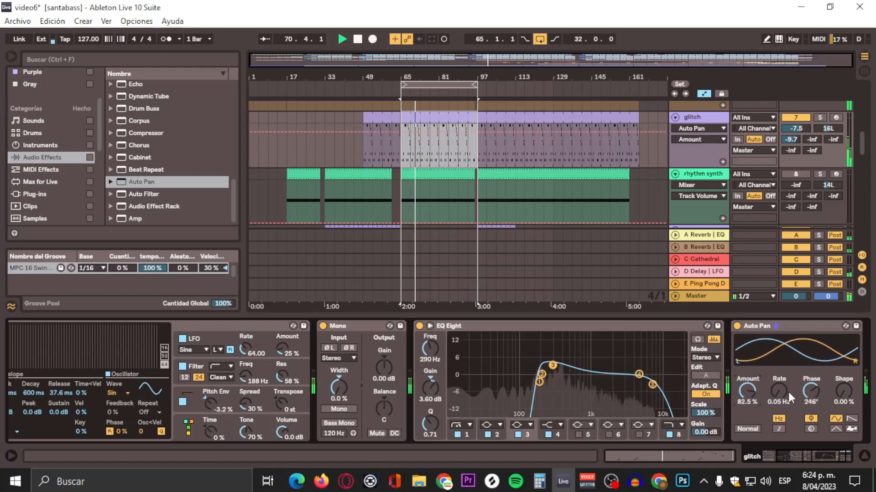
# Step: Try the Auto Pan's Spin mode, return to Phase mode, and set the rate to 0.11 Hz and phase to 97.1°
pyautogui.click(807, 429)
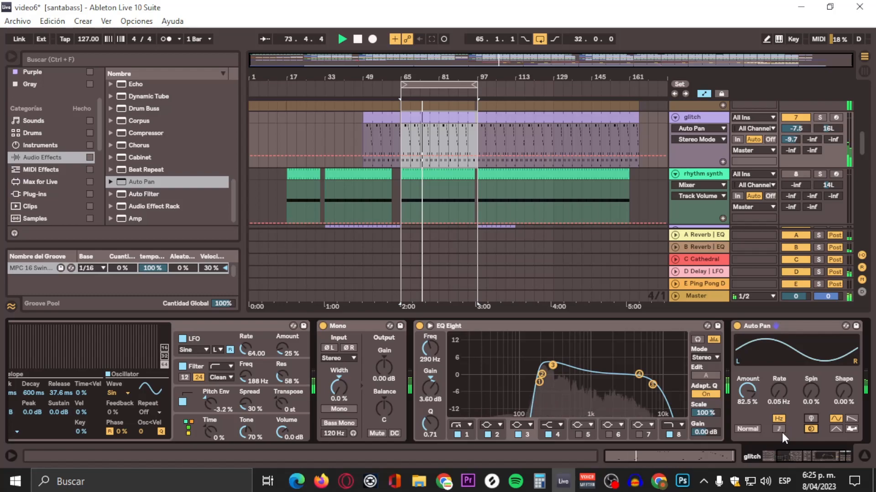
pyautogui.click(808, 421)
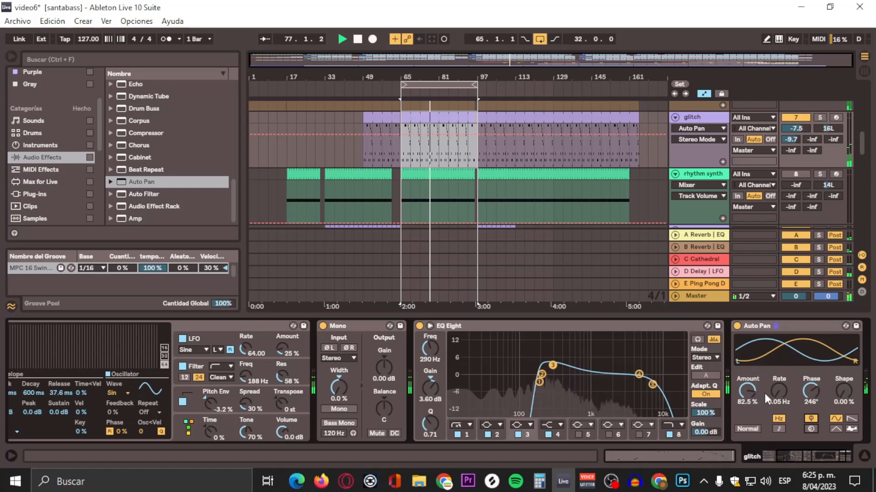
pyautogui.moveTo(779, 391); pyautogui.dragTo(810, 410)
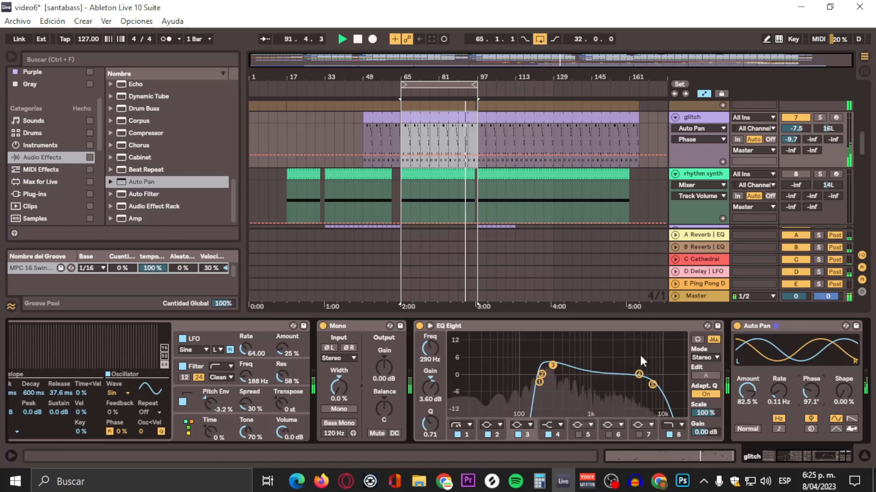
# Step: Change band 4 of the glitch track's EQ Eight to a bell with 1.36 dB gain at 938 Hz and a Q of 1.87
pyautogui.moveTo(637, 379); pyautogui.dragTo(627, 377)
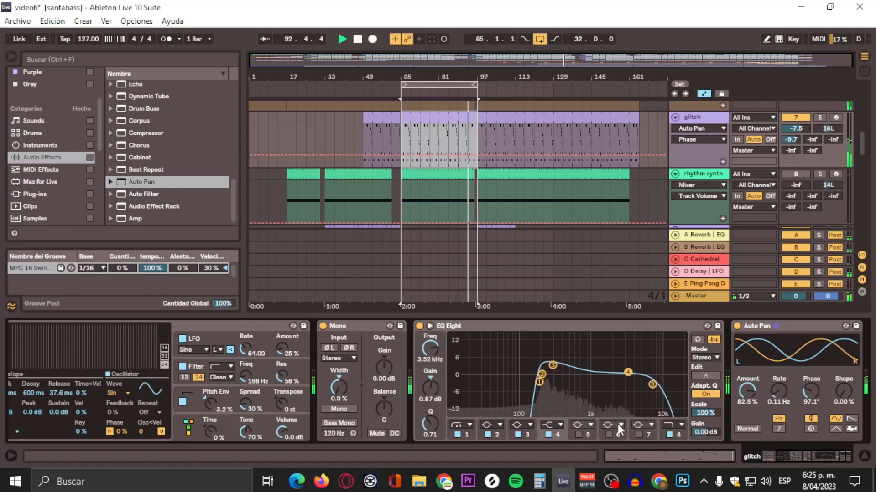
pyautogui.click(550, 425)
pyautogui.click(548, 376)
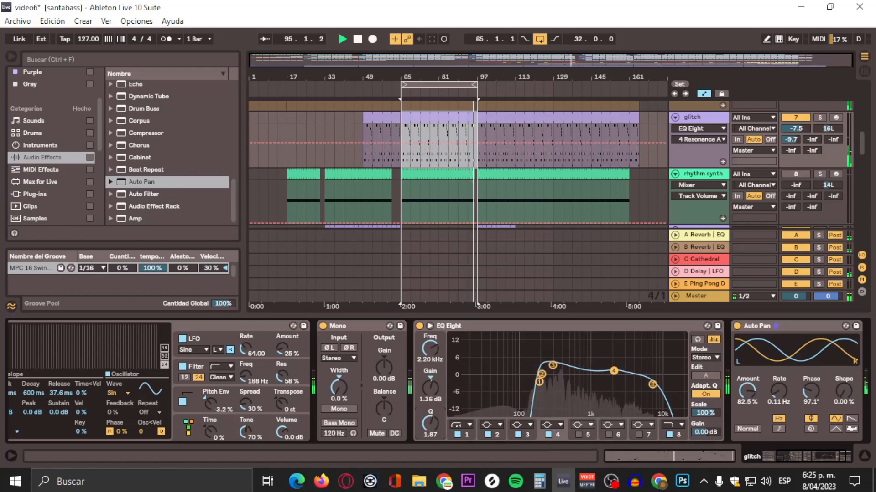
pyautogui.moveTo(613, 371); pyautogui.dragTo(587, 366)
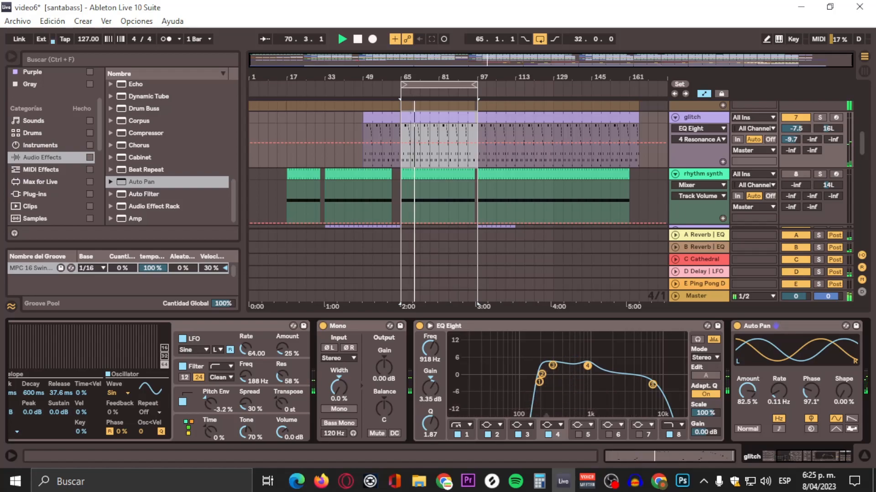
pyautogui.moveTo(587, 366); pyautogui.dragTo(589, 372)
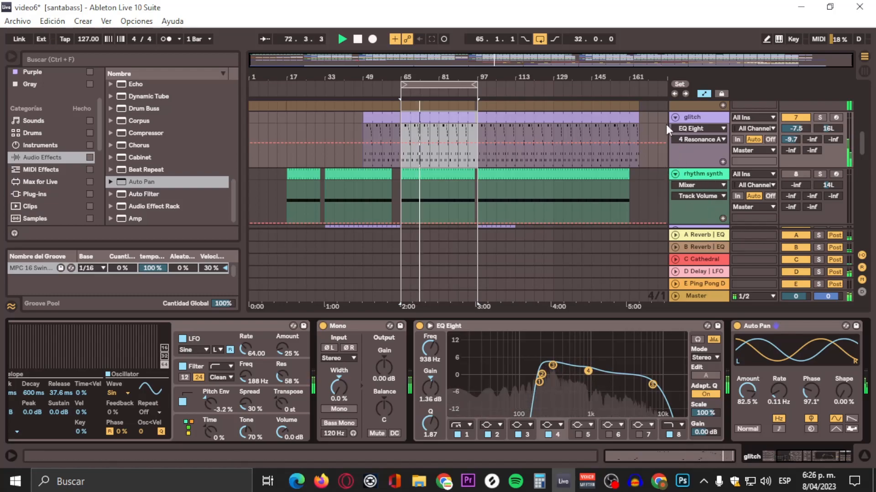
# Step: Show the devices of the chords synth and chord2 tracks, and view the end of chord2's device chain
pyautogui.scroll(-2, 663, 122)
pyautogui.scroll(-2, 661, 183)
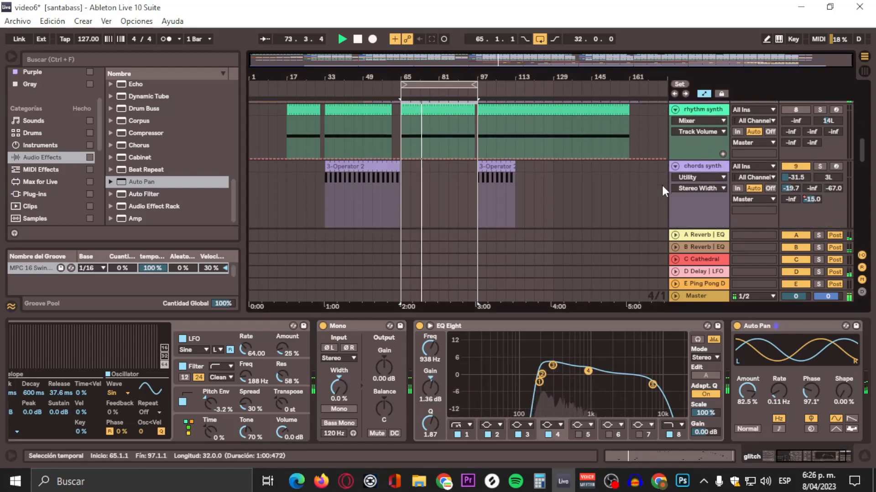
pyautogui.scroll(-1, 671, 181)
pyautogui.click(701, 115)
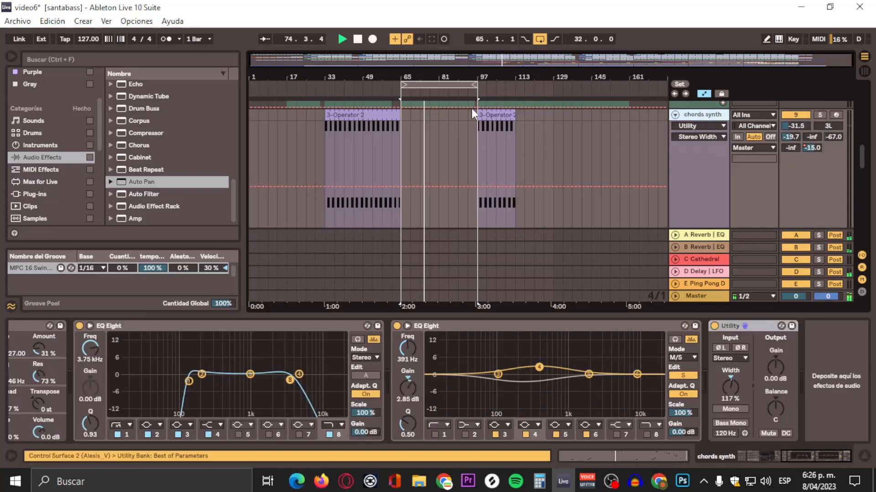
pyautogui.scroll(-3, 533, 146)
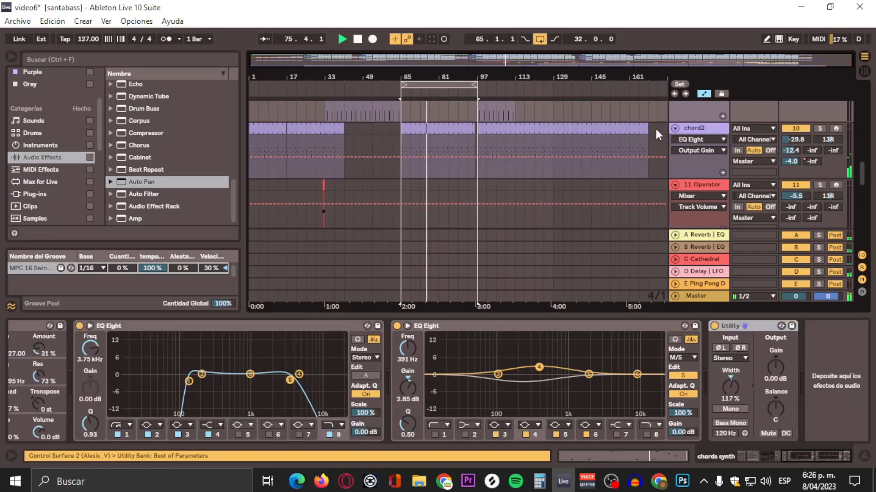
pyautogui.click(694, 133)
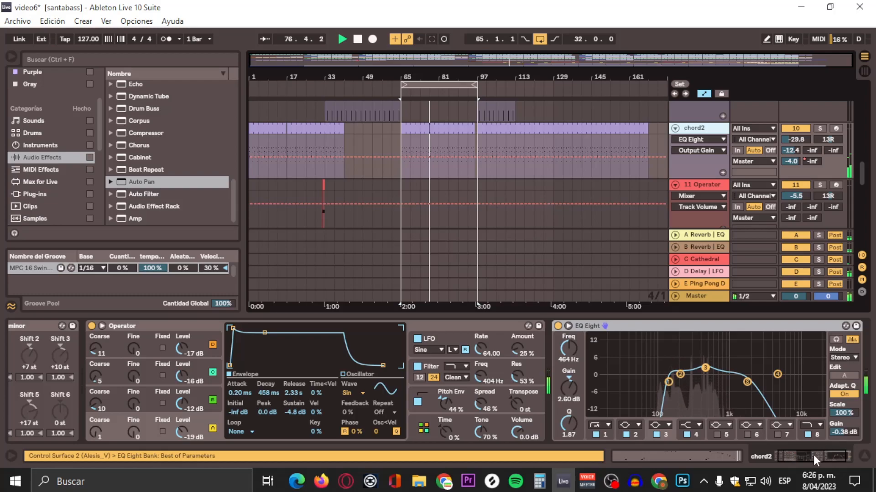
pyautogui.moveTo(814, 456); pyautogui.dragTo(835, 453)
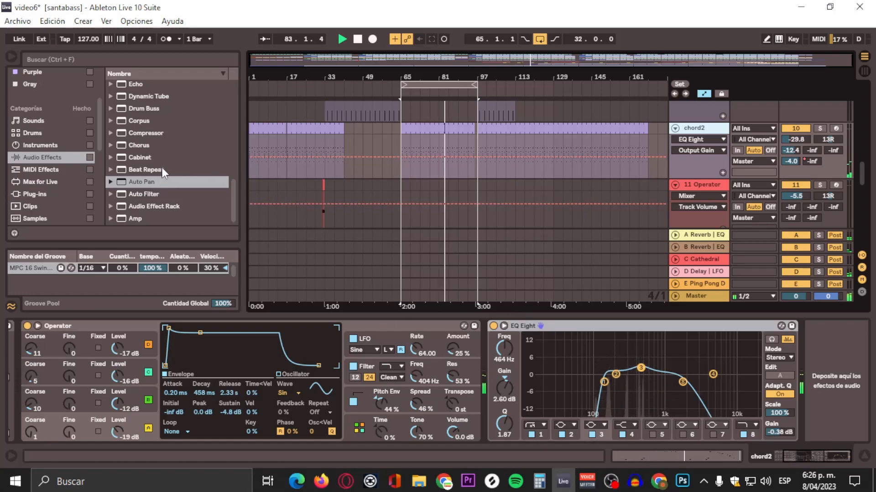
# Step: Duplicate chord2's EQ Eight and set band 3 of the copy to 0.12 dB at 516 Hz
pyautogui.scroll(7, 162, 165)
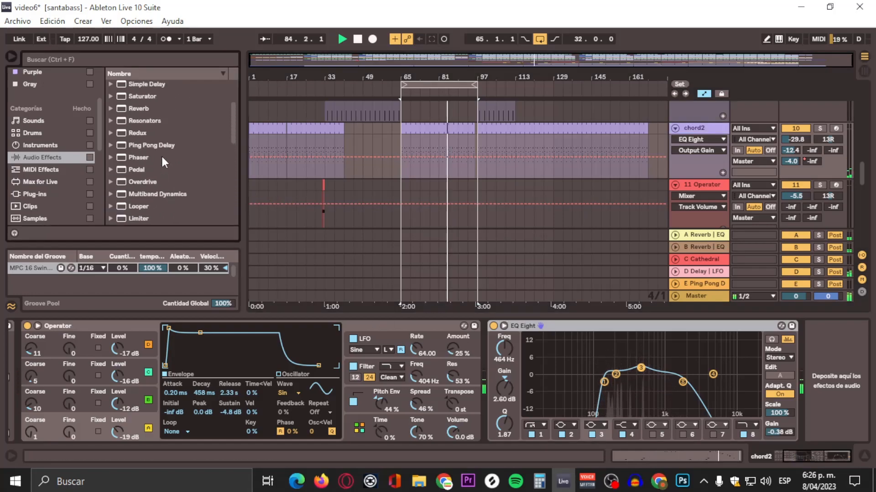
pyautogui.scroll(3, 162, 162)
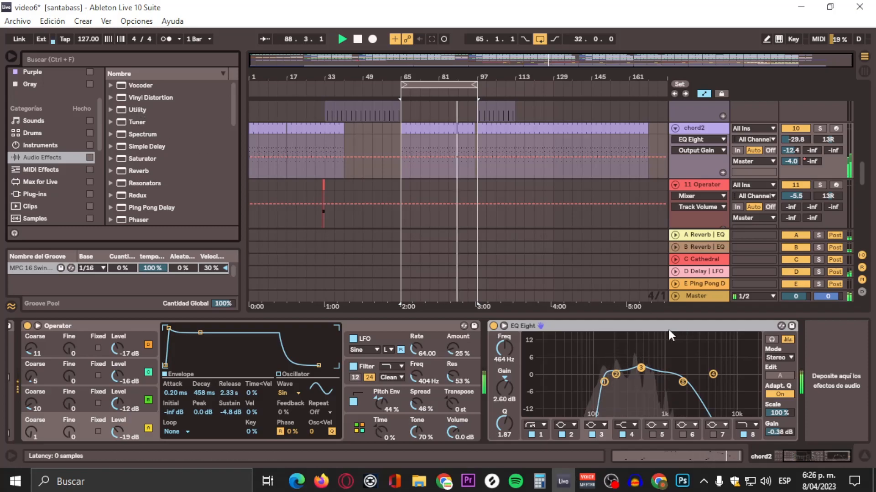
pyautogui.rightClick(609, 327)
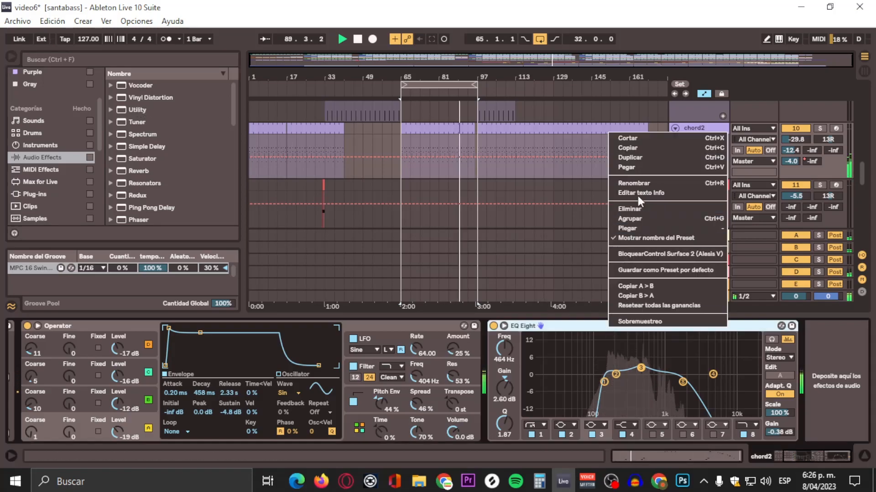
pyautogui.click(641, 158)
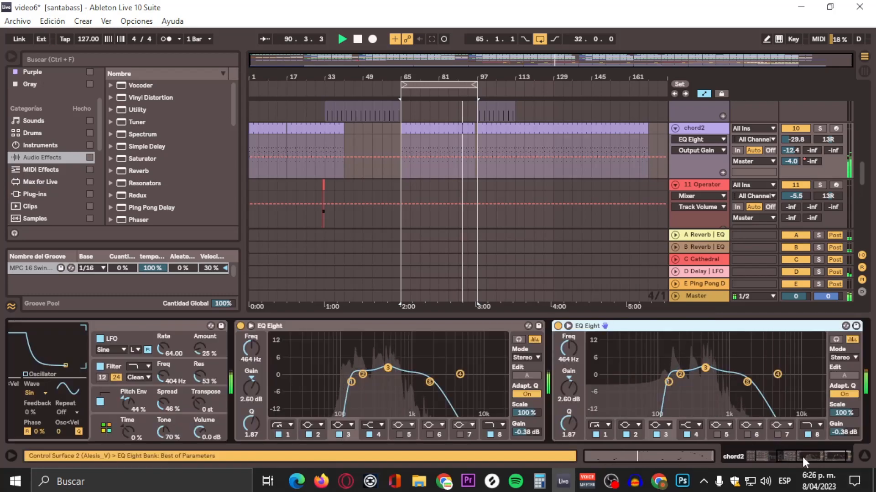
pyautogui.moveTo(705, 368); pyautogui.dragTo(707, 374)
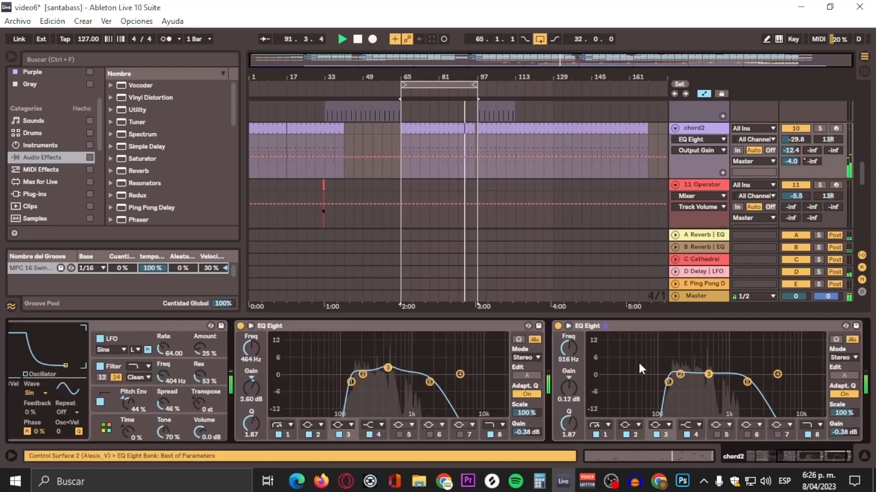
# Step: Switch the duplicated EQ Eight to M/S mode and raise side band 4 by 3.60 dB at 550 Hz
pyautogui.click(847, 358)
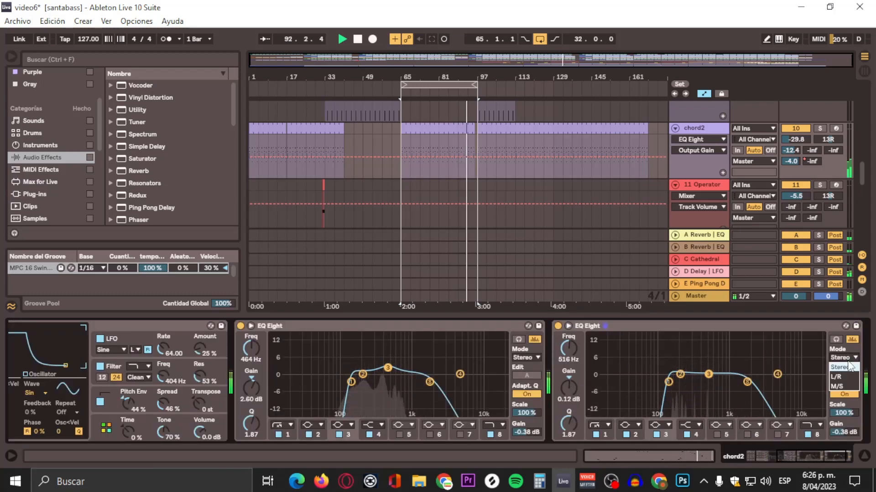
pyautogui.click(836, 386)
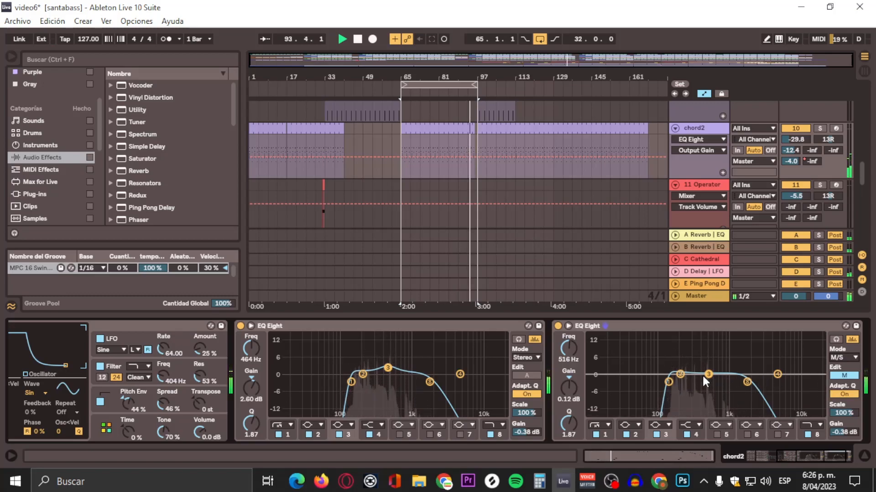
pyautogui.click(843, 376)
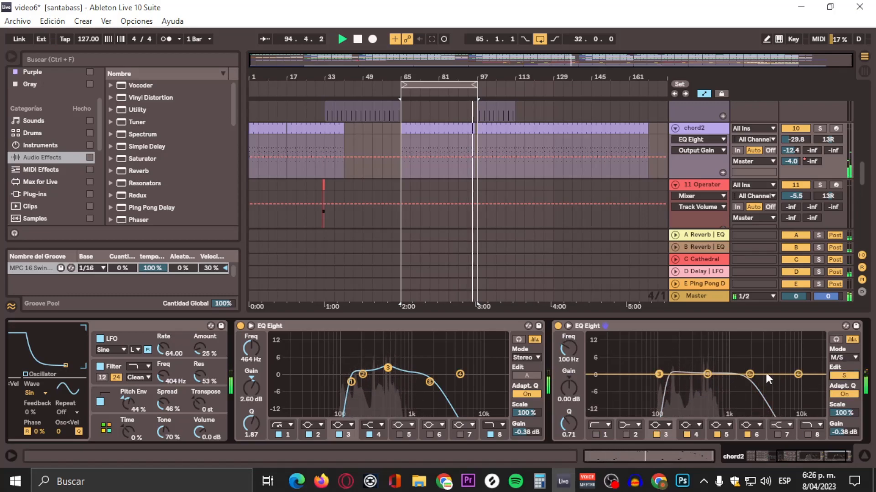
pyautogui.moveTo(704, 373)
pyautogui.mouseDown()
pyautogui.moveTo(706, 385)
pyautogui.moveTo(697, 364)
pyautogui.moveTo(709, 365)
pyautogui.mouseUp()
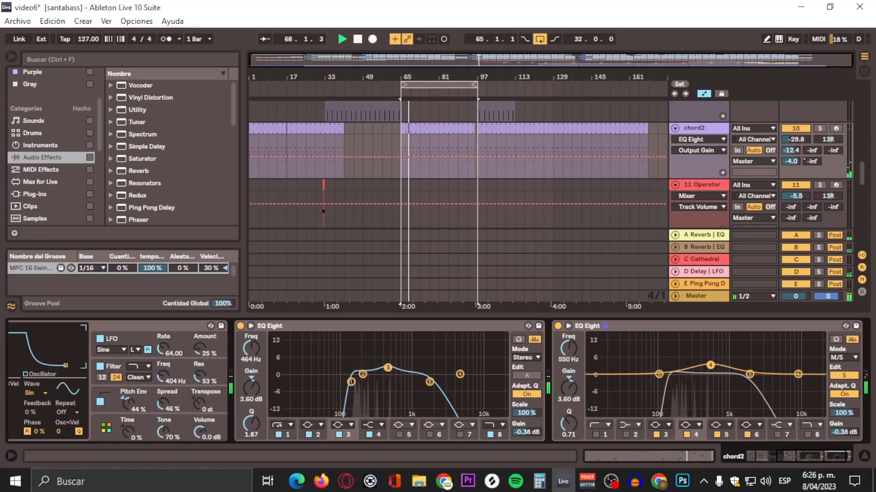
# Step: Cut mid band 3 of the duplicated EQ Eight to -3.35 dB at 505 Hz with a Q of 1.05
pyautogui.click(844, 376)
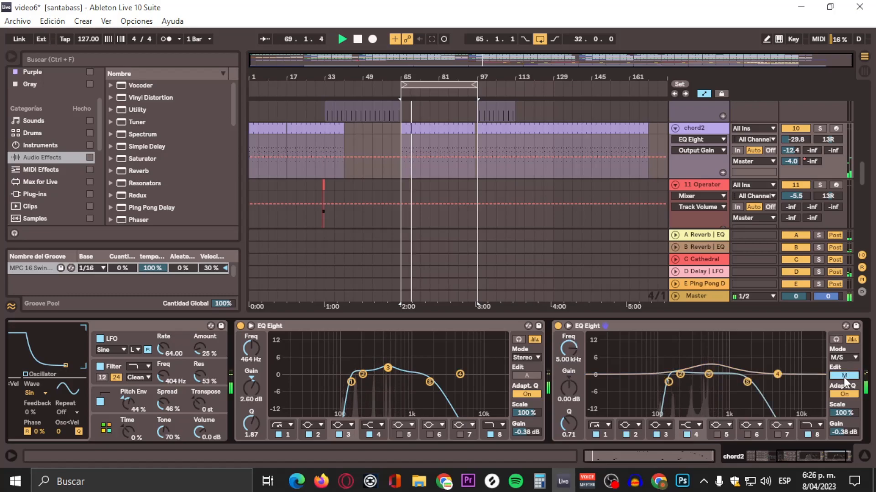
pyautogui.moveTo(708, 375); pyautogui.dragTo(708, 385)
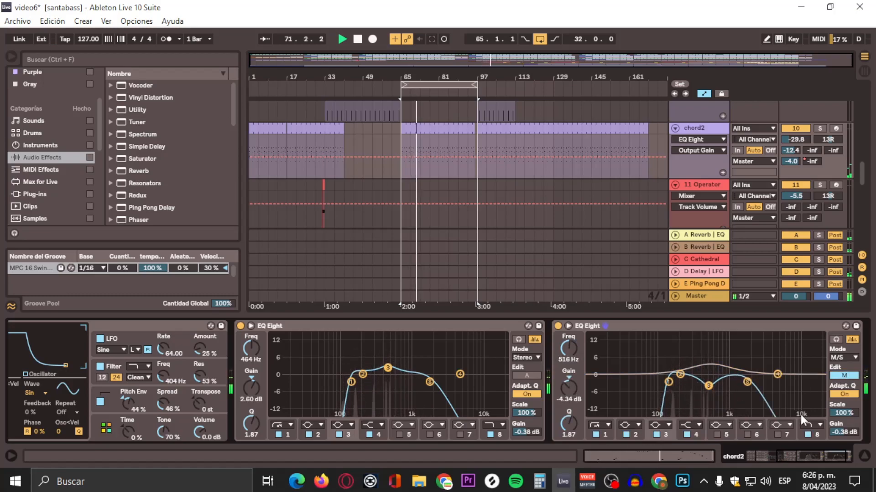
pyautogui.moveTo(569, 424); pyautogui.dragTo(569, 434)
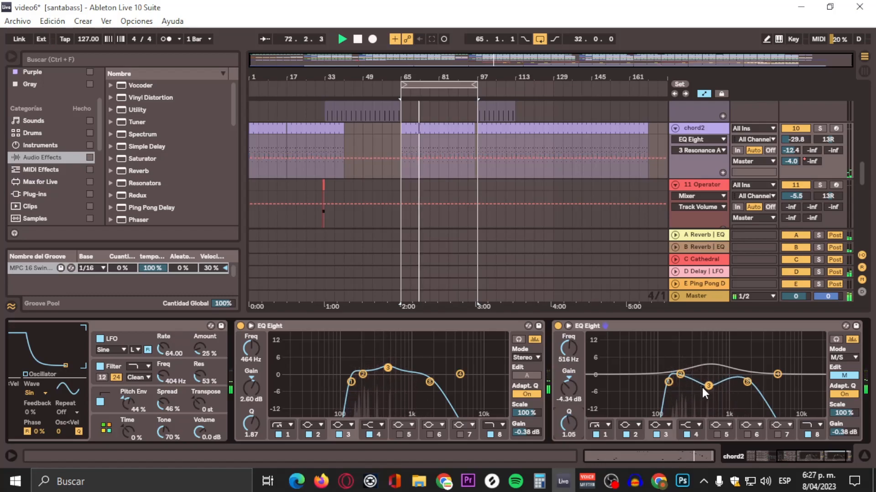
pyautogui.moveTo(703, 388); pyautogui.dragTo(709, 384)
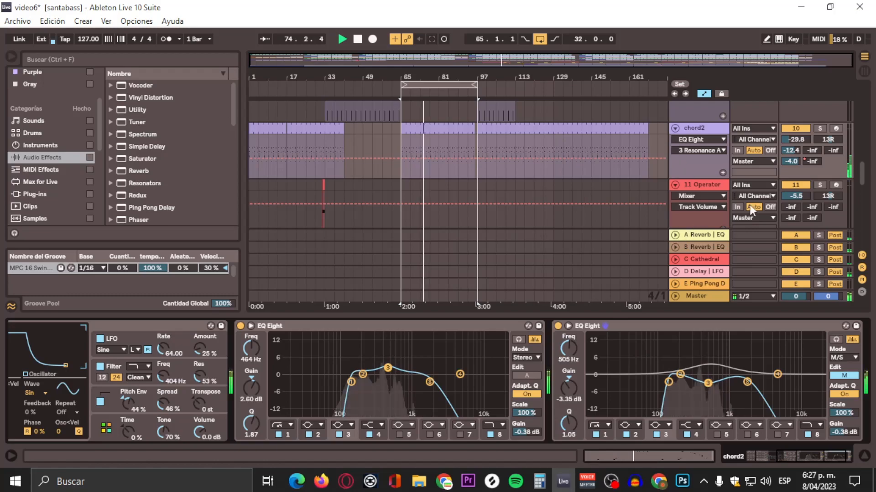
# Step: Move the loop start to 31.3.1, just before the 11 Operator clip, and play from there
pyautogui.scroll(-6, 556, 120)
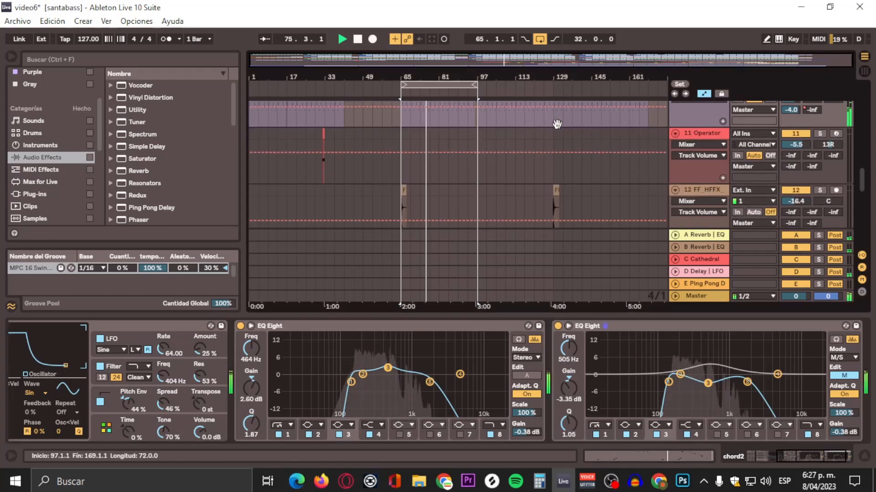
pyautogui.scroll(3, 557, 124)
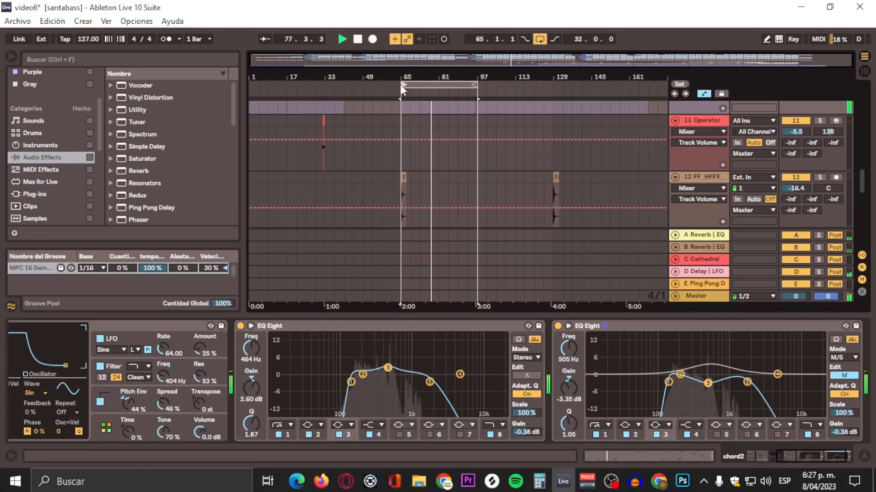
pyautogui.moveTo(400, 84); pyautogui.dragTo(325, 84)
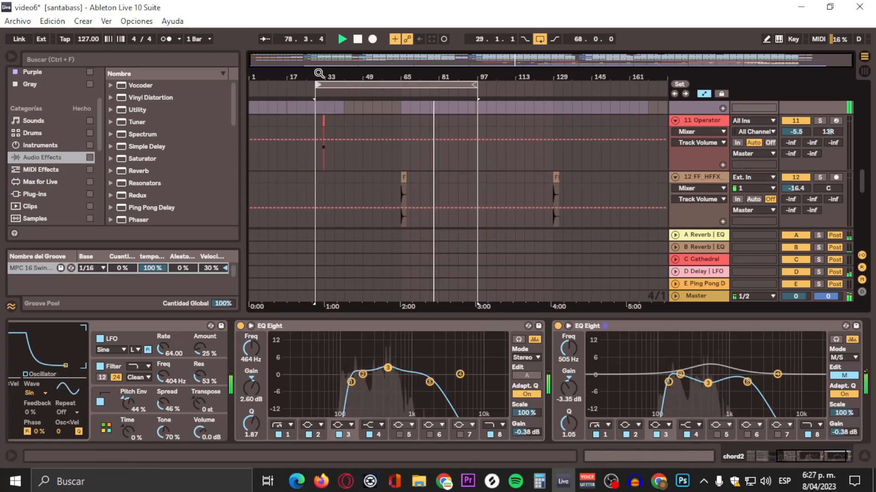
pyautogui.keyDown('ctrl'); pyautogui.scroll(6, 320, 85); pyautogui.keyUp('ctrl')
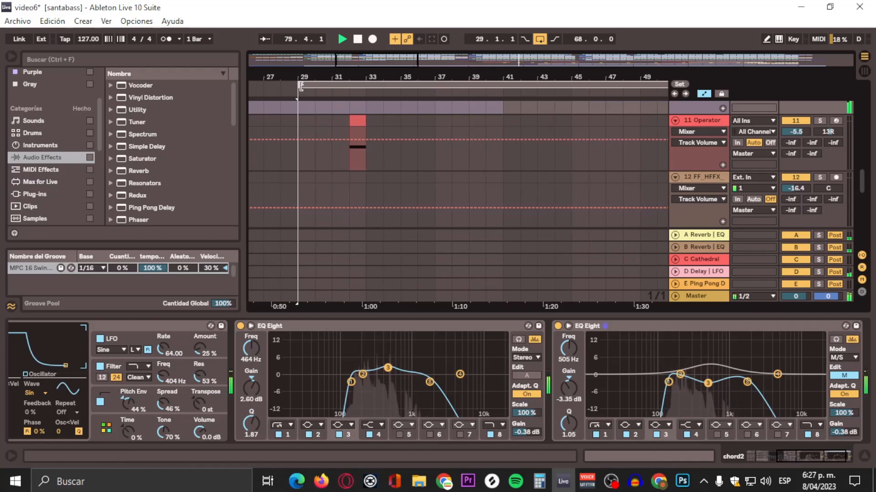
pyautogui.moveTo(301, 87); pyautogui.dragTo(344, 119)
pyautogui.press('space')
pyautogui.moveTo(376, 85); pyautogui.dragTo(338, 87)
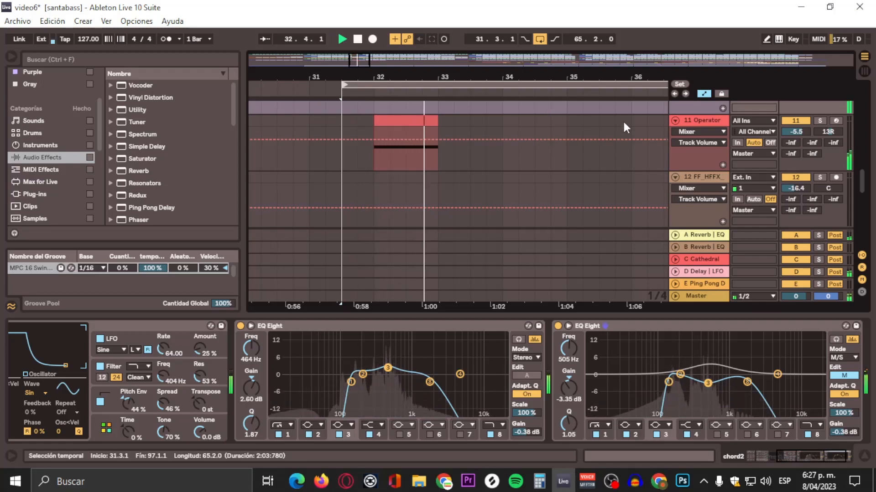
# Step: Add an EQ Eight after the Mono device on the 11 Operator track
pyautogui.click(707, 122)
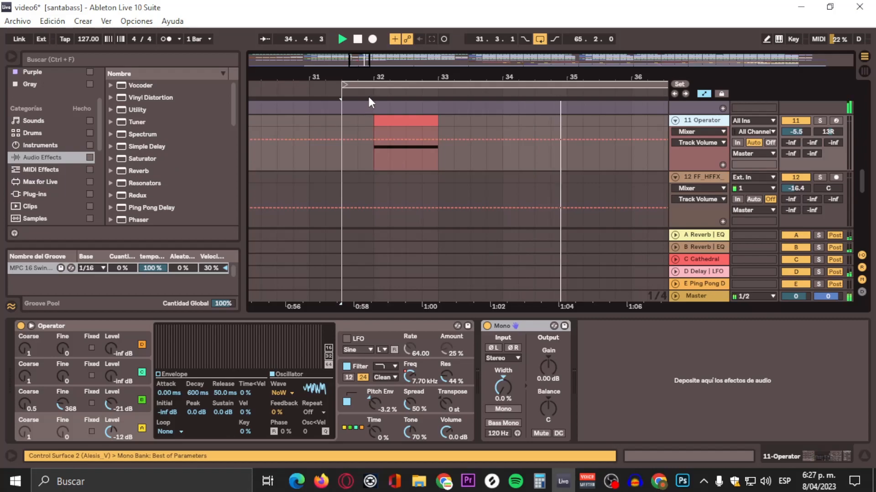
pyautogui.scroll(-5, 139, 179)
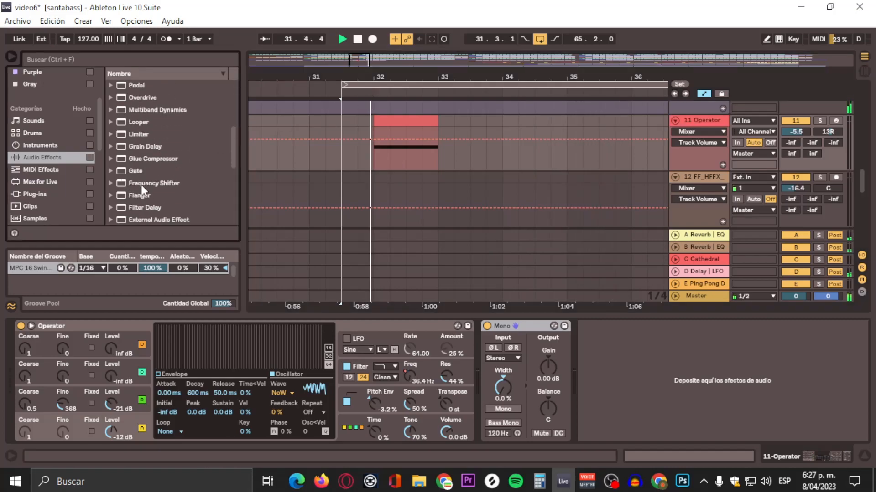
pyautogui.scroll(-1, 141, 185)
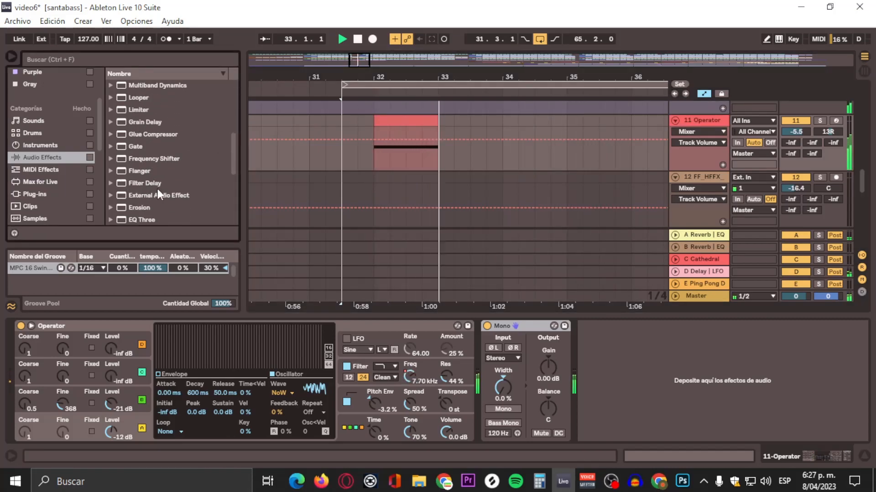
pyautogui.click(155, 196)
pyautogui.scroll(-2, 155, 201)
pyautogui.click(135, 197)
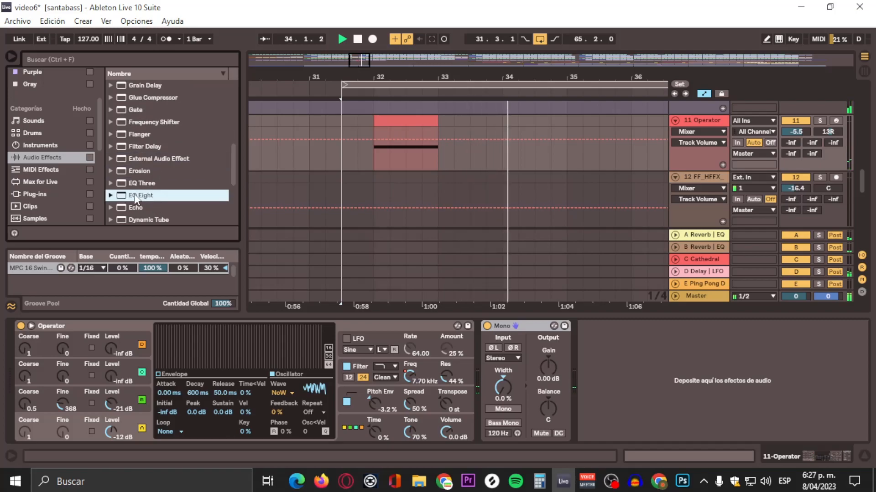
pyautogui.moveTo(218, 224); pyautogui.dragTo(669, 376)
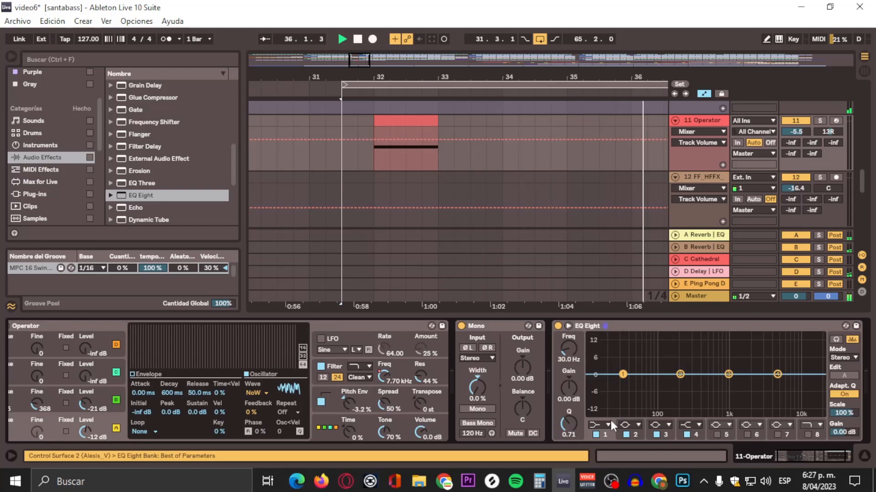
# Step: Make band 1 of the Operator track's EQ Eight a 48 dB high-pass at 52.7 Hz with a Q of 0.78, replaying the clip
pyautogui.click(596, 428)
pyautogui.click(591, 351)
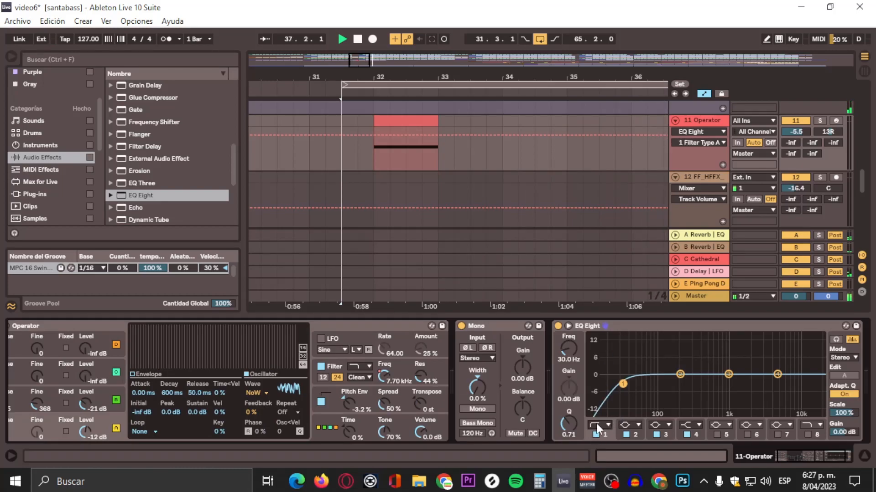
pyautogui.click(597, 348)
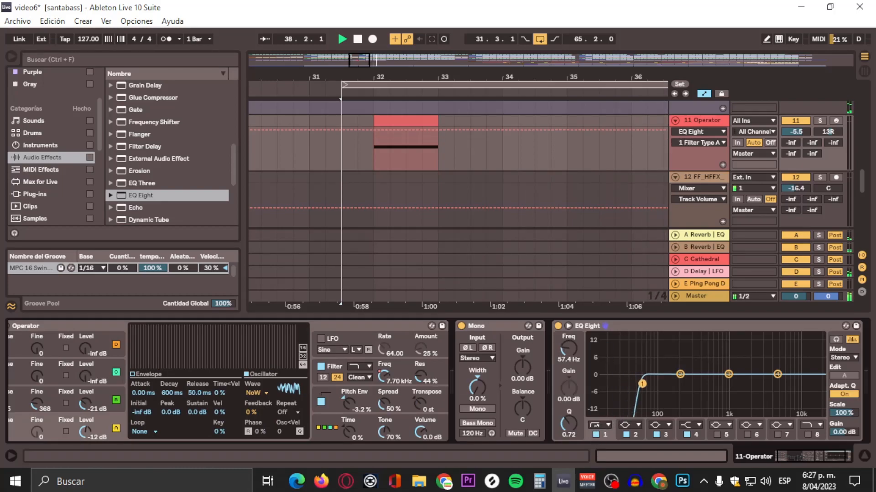
pyautogui.click(369, 99)
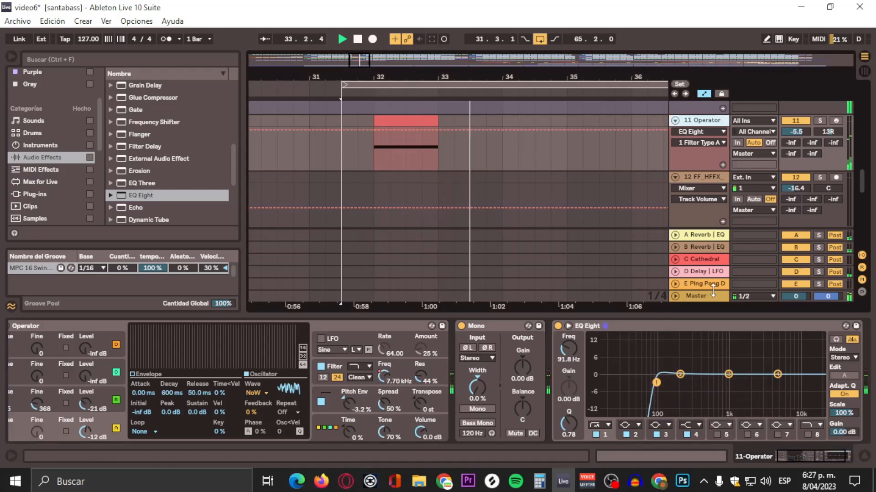
pyautogui.moveTo(656, 383); pyautogui.dragTo(651, 384)
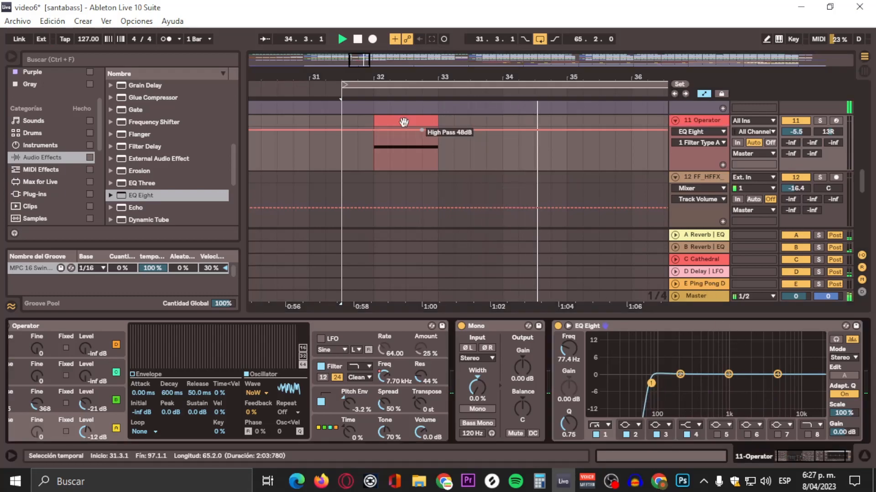
pyautogui.click(367, 96)
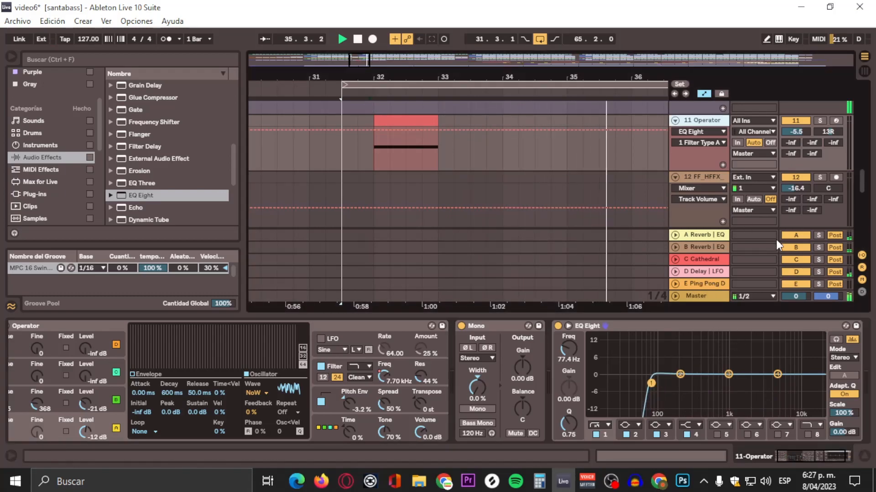
pyautogui.moveTo(651, 384); pyautogui.dragTo(640, 383)
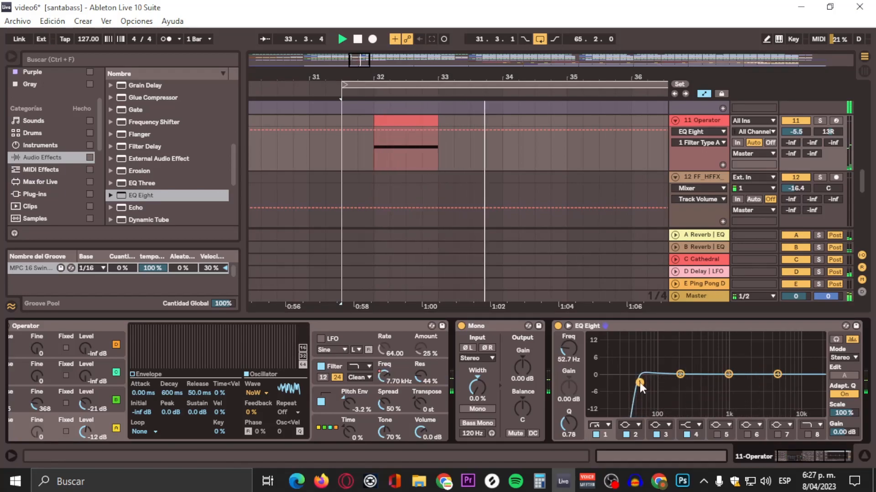
pyautogui.click(366, 93)
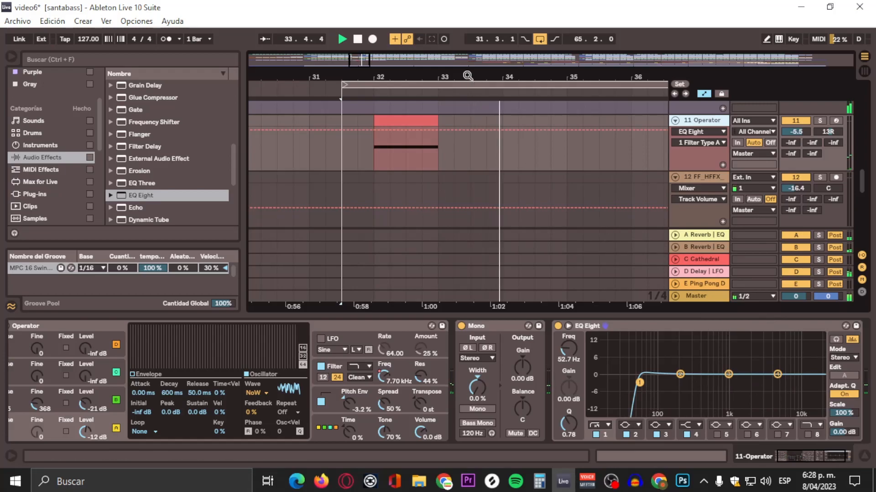
# Step: Play the FF_HFFX clip from just before bar 65 and add an EQ Eight to the 12 FF_HFFX track
pyautogui.moveTo(468, 75); pyautogui.dragTo(468, 21)
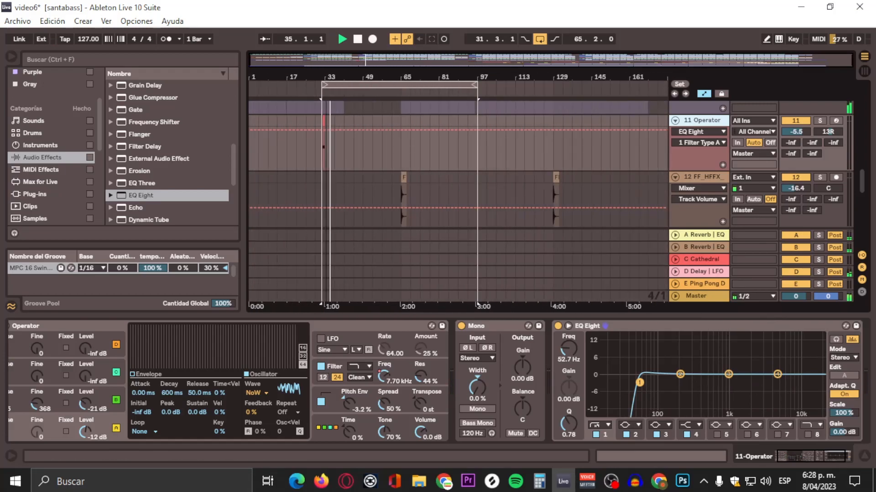
pyautogui.moveTo(400, 75); pyautogui.dragTo(400, 106)
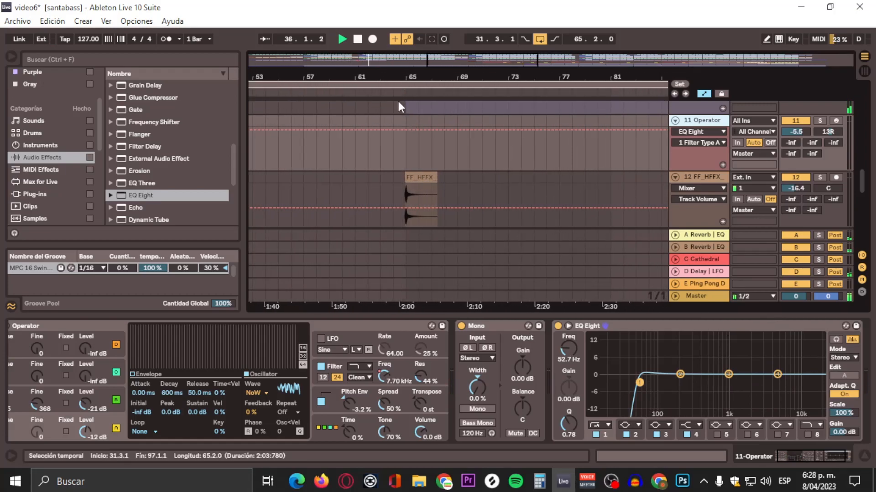
pyautogui.click(399, 92)
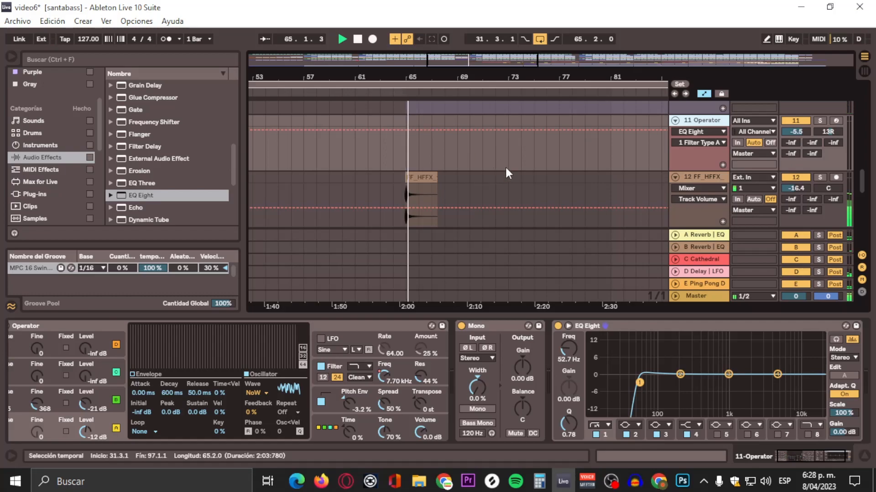
pyautogui.moveTo(820, 452); pyautogui.dragTo(832, 450)
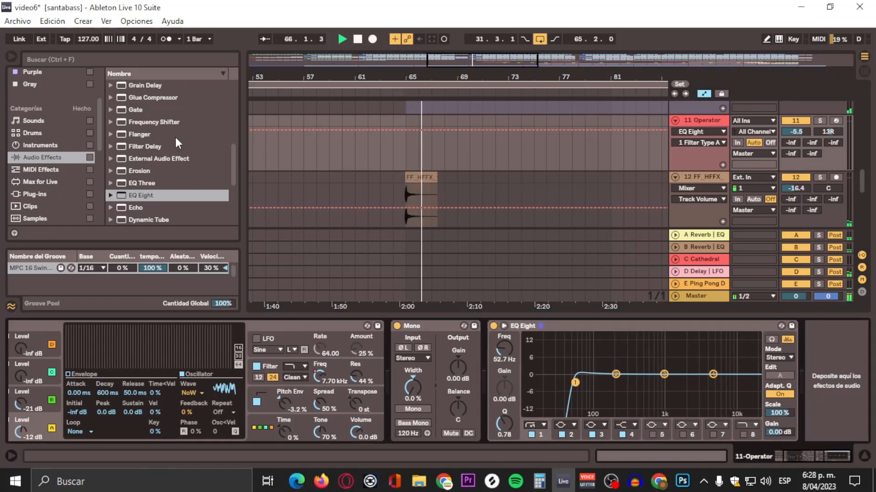
pyautogui.moveTo(138, 198); pyautogui.dragTo(612, 200)
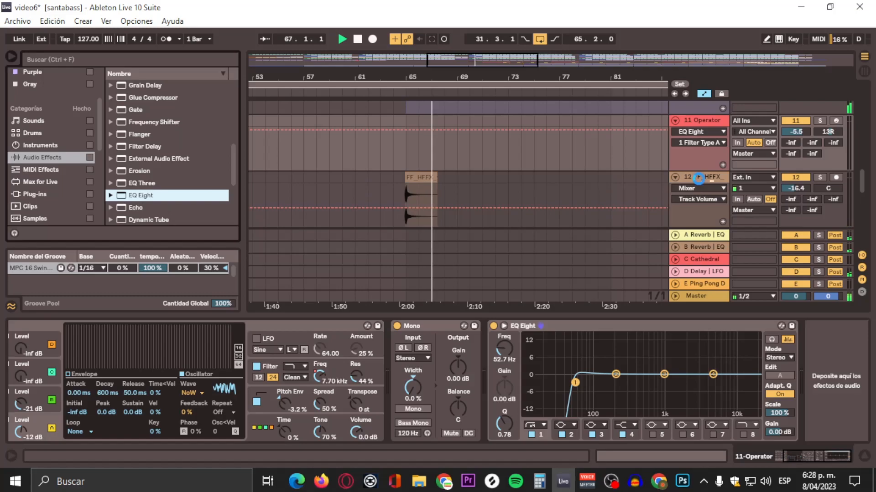
# Step: Make band 1 of the FF_HFFX track's EQ Eight a 48 dB high-pass at 129 Hz with a Q of 0.66, replaying the clip
pyautogui.moveTo(698, 178); pyautogui.dragTo(666, 215)
pyautogui.click(85, 375)
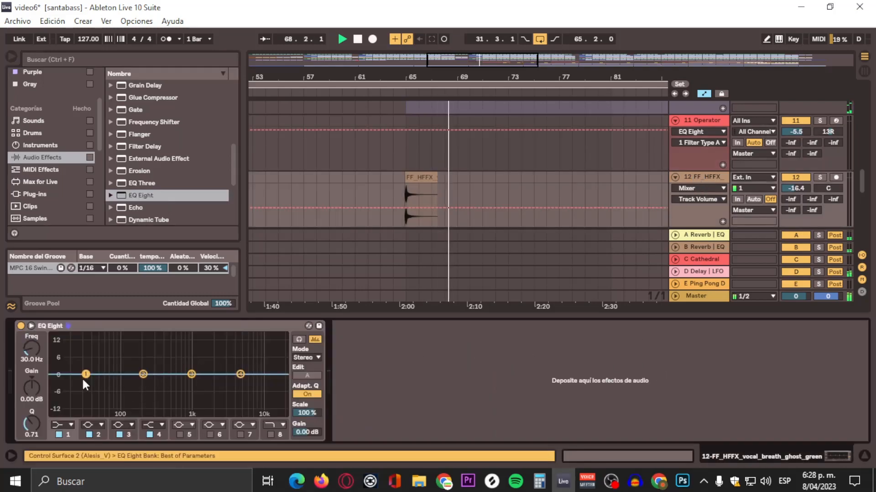
pyautogui.click(59, 425)
pyautogui.click(64, 350)
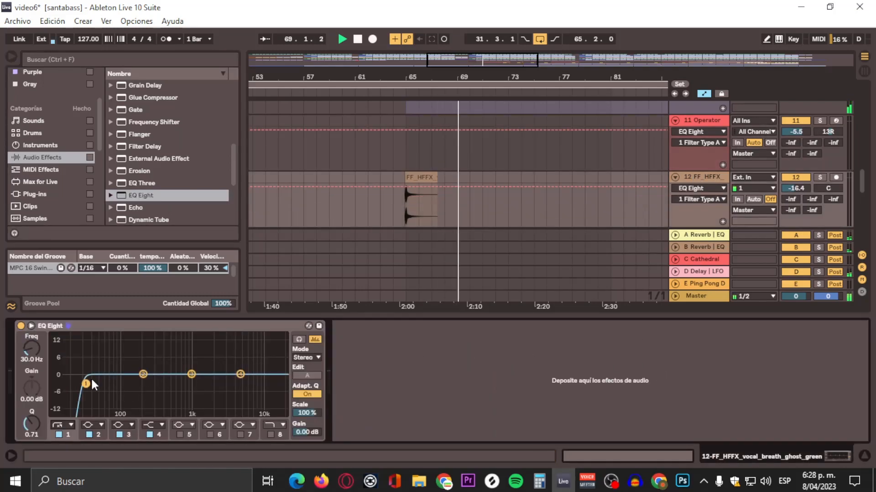
pyautogui.click(401, 92)
pyautogui.moveTo(86, 384); pyautogui.dragTo(123, 384)
pyautogui.click(396, 92)
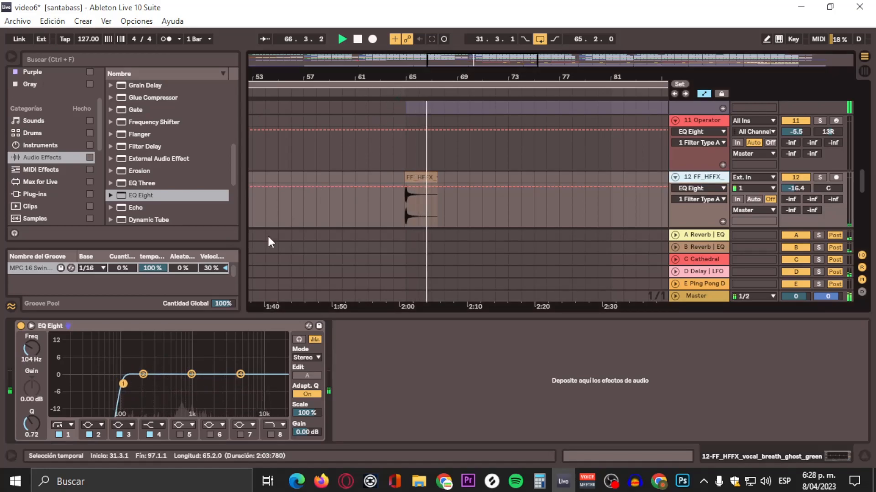
pyautogui.moveTo(123, 384); pyautogui.dragTo(129, 385)
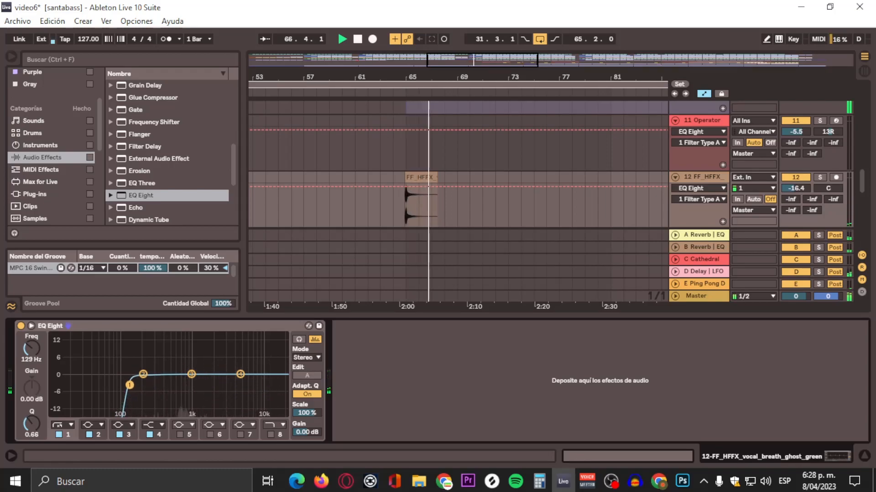
pyautogui.click(399, 91)
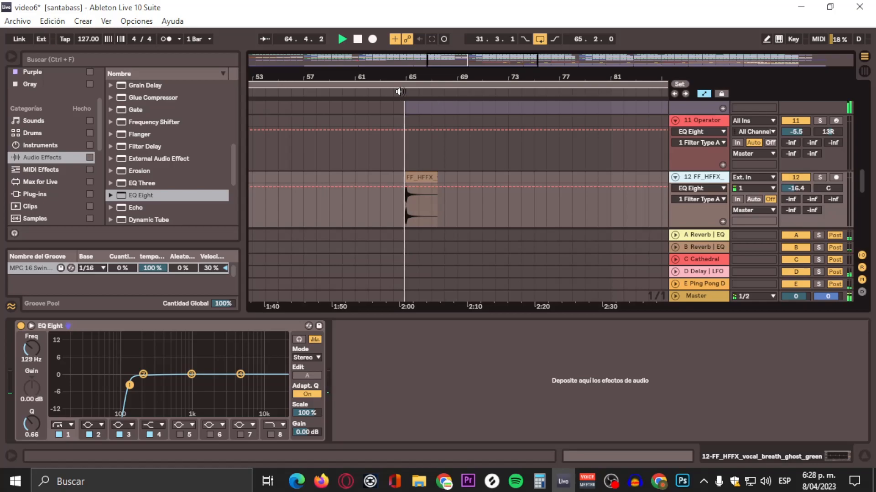
# Step: Add a Utility device after the EQ Eight on the 12 FF_HFFX track
pyautogui.scroll(-1, 575, 218)
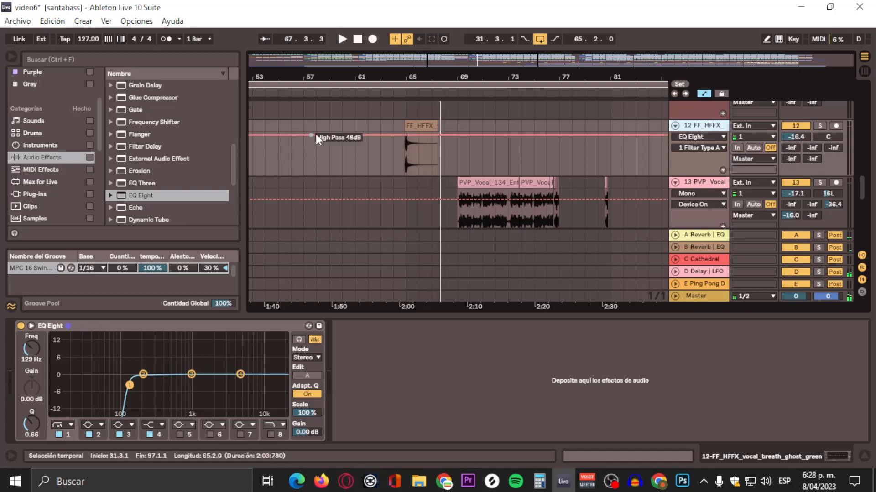
pyautogui.scroll(-3, 54, 183)
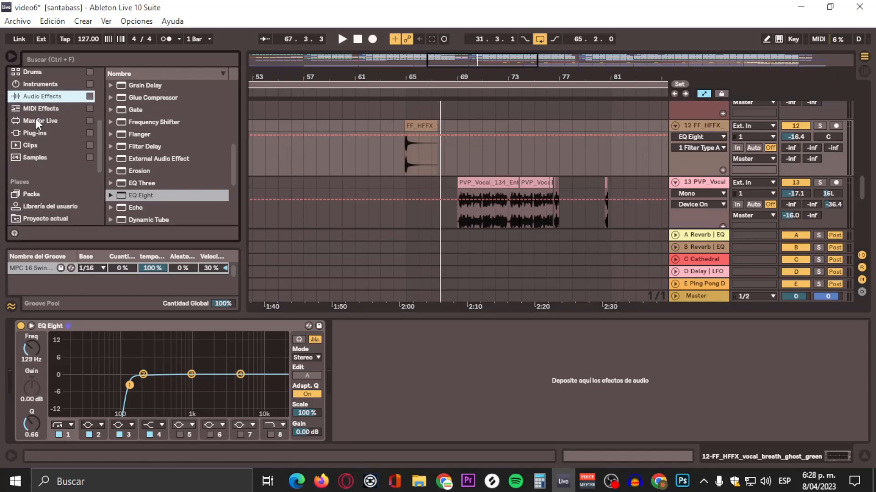
pyautogui.scroll(-5, 162, 181)
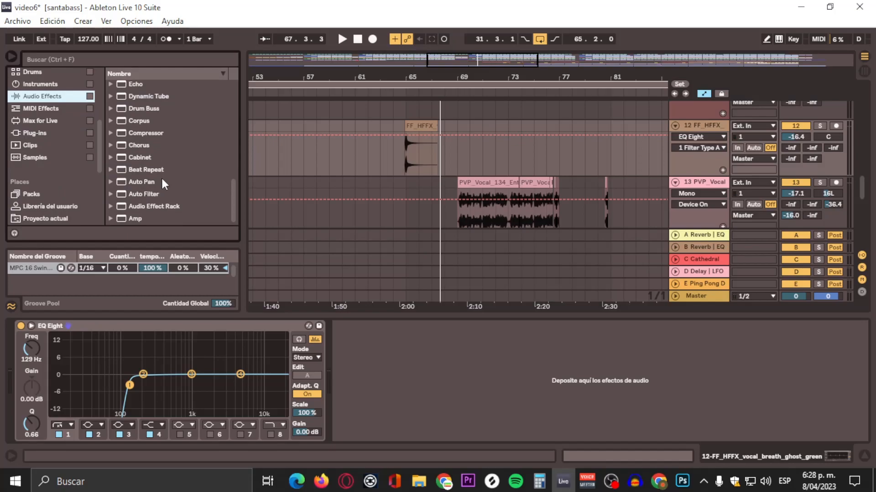
pyautogui.scroll(10, 160, 142)
pyautogui.click(152, 111)
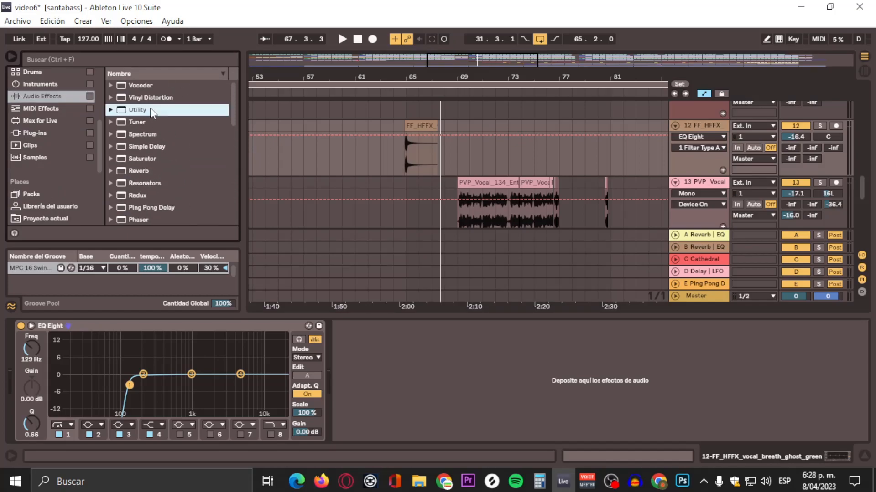
pyautogui.moveTo(153, 112); pyautogui.dragTo(443, 333)
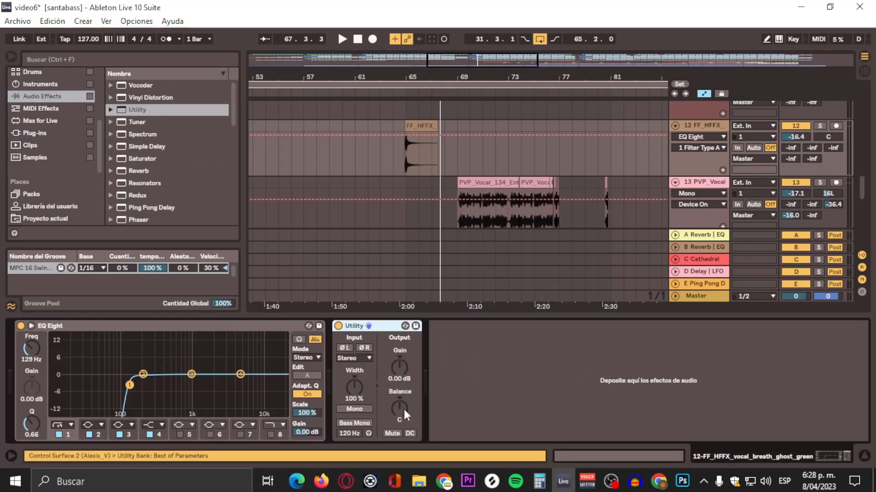
# Step: Show the Utility's Balance automation and draw a ramp from centre to 50R starting at the beginning of the FF_HFFX clip
pyautogui.rightClick(401, 407)
pyautogui.click(447, 413)
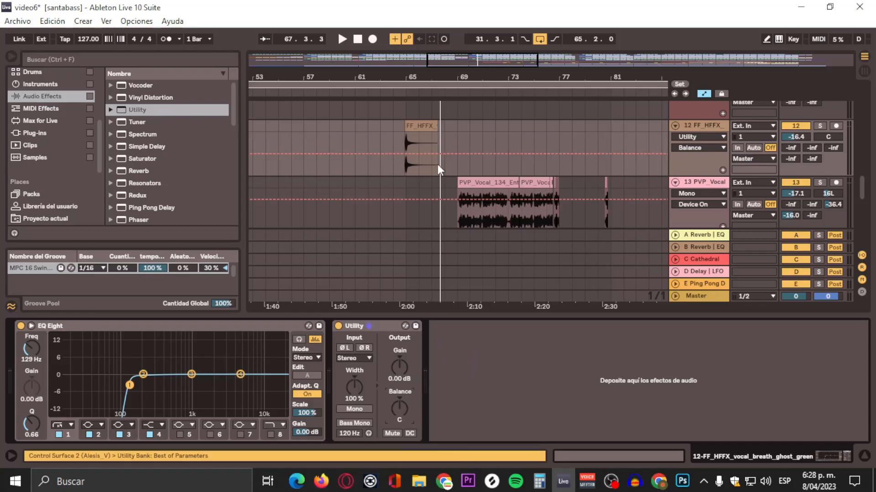
pyautogui.click(406, 154)
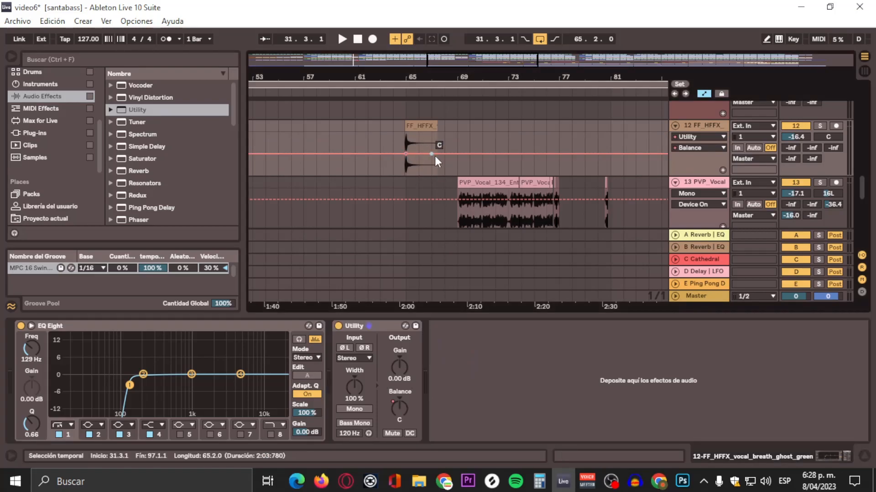
pyautogui.moveTo(431, 154); pyautogui.dragTo(418, 133)
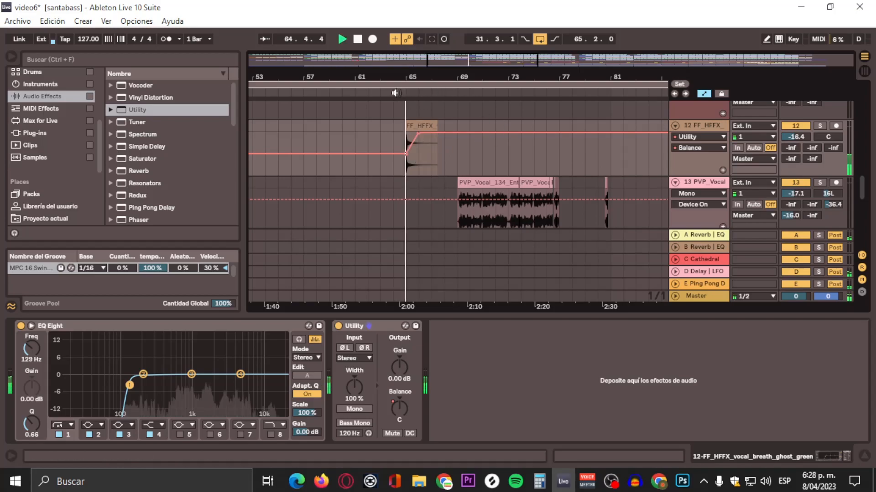
# Step: Shorten the FF_HFFX balance ramp to end at 42R just after bar 65, and lower its start point left of centre
pyautogui.moveTo(413, 84); pyautogui.dragTo(438, 168)
pyautogui.moveTo(436, 135); pyautogui.dragTo(397, 133)
pyautogui.moveTo(386, 80); pyautogui.dragTo(352, 151)
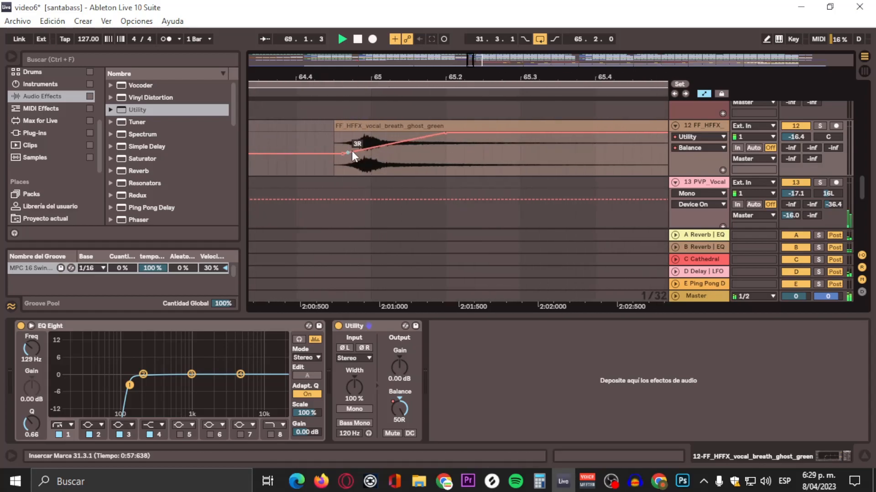
pyautogui.moveTo(446, 133); pyautogui.dragTo(390, 133)
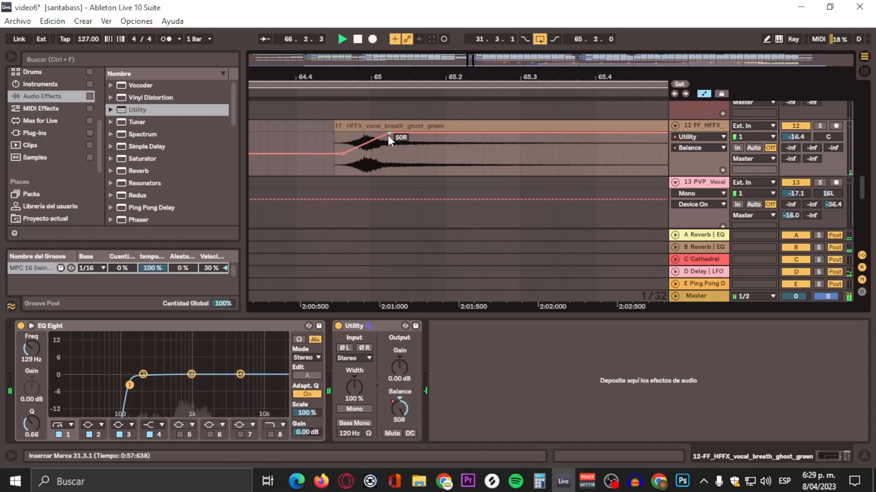
pyautogui.moveTo(390, 136); pyautogui.dragTo(390, 138)
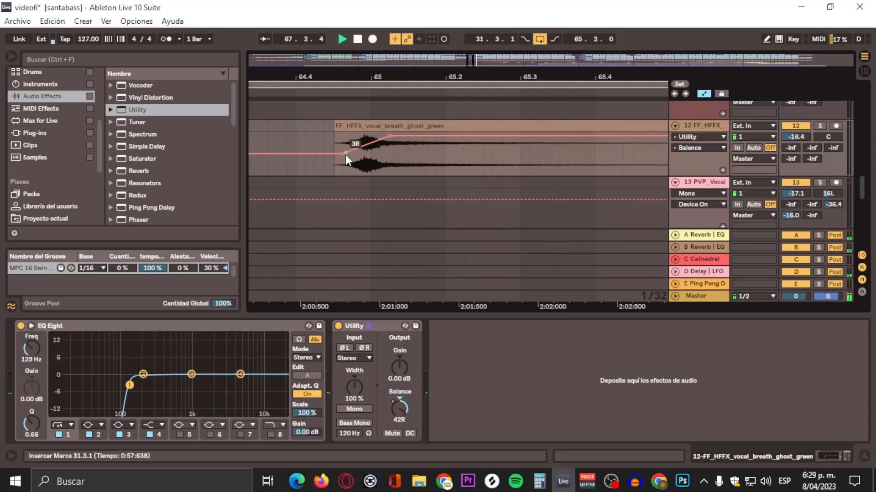
pyautogui.moveTo(345, 155); pyautogui.dragTo(344, 168)
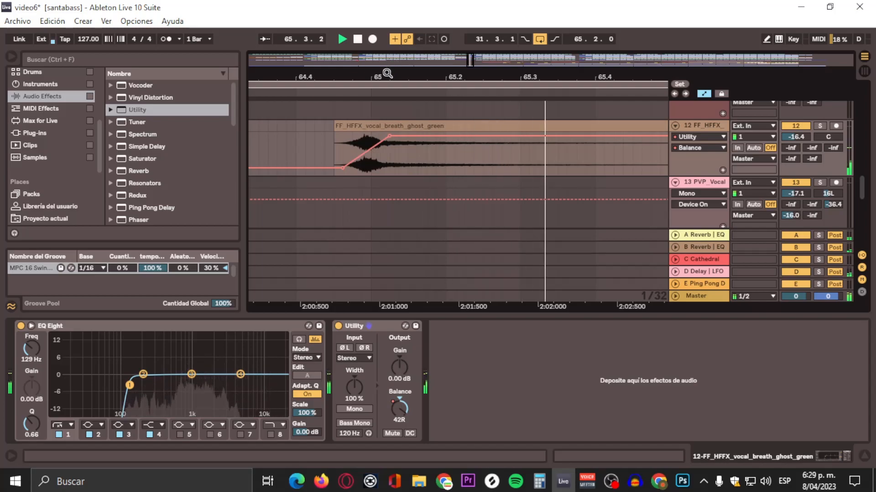
pyautogui.moveTo(389, 75); pyautogui.dragTo(389, 51)
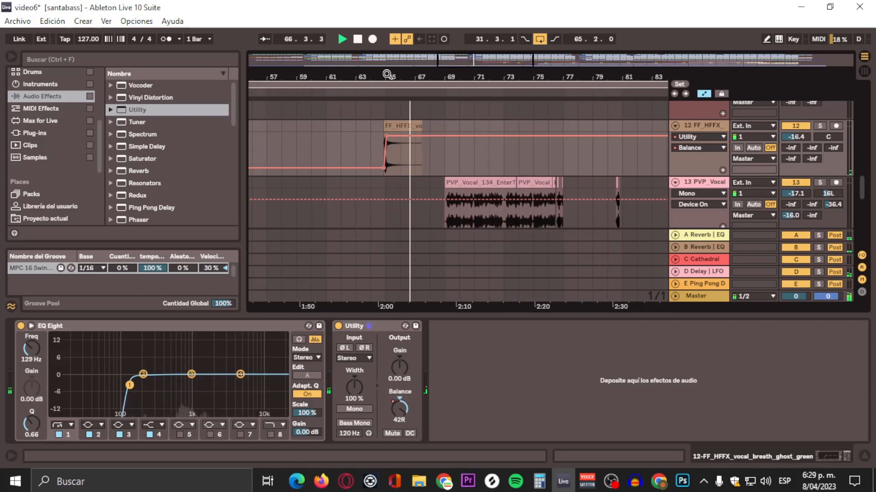
# Step: Add an EQ Eight after the LFO device on the 13 PVP_Vocal track
pyautogui.scroll(-2, 518, 160)
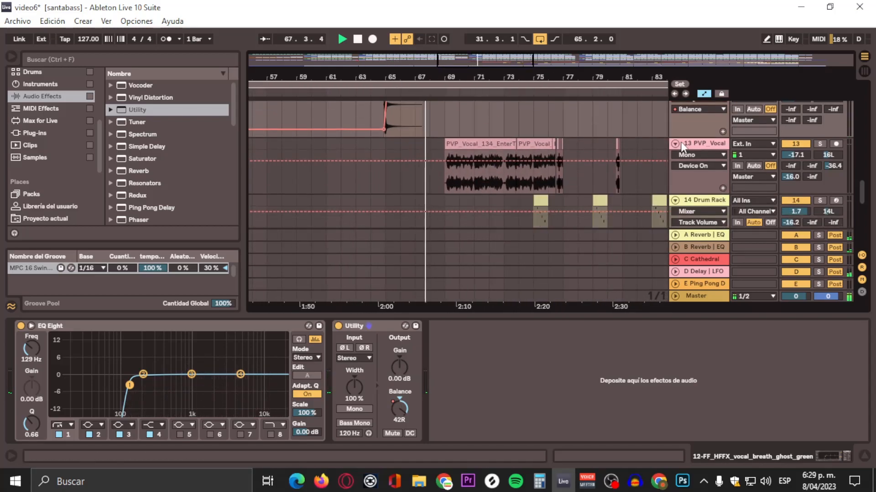
pyautogui.click(709, 144)
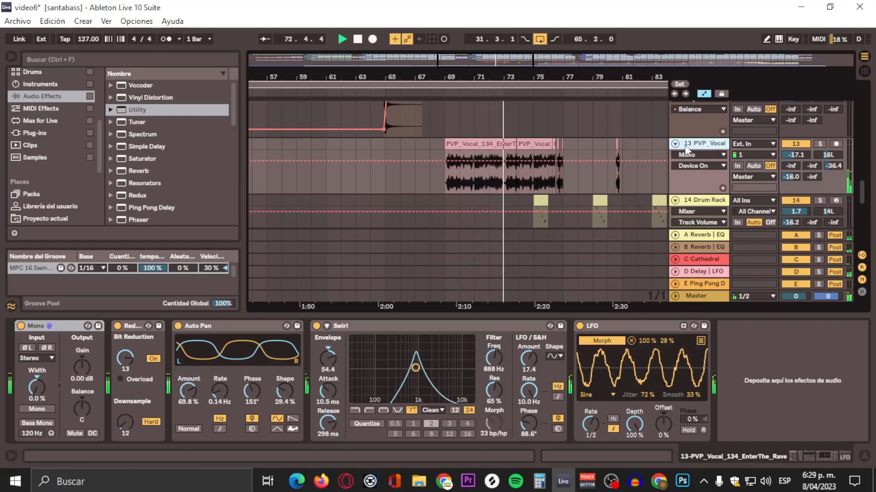
pyautogui.scroll(-2, 154, 160)
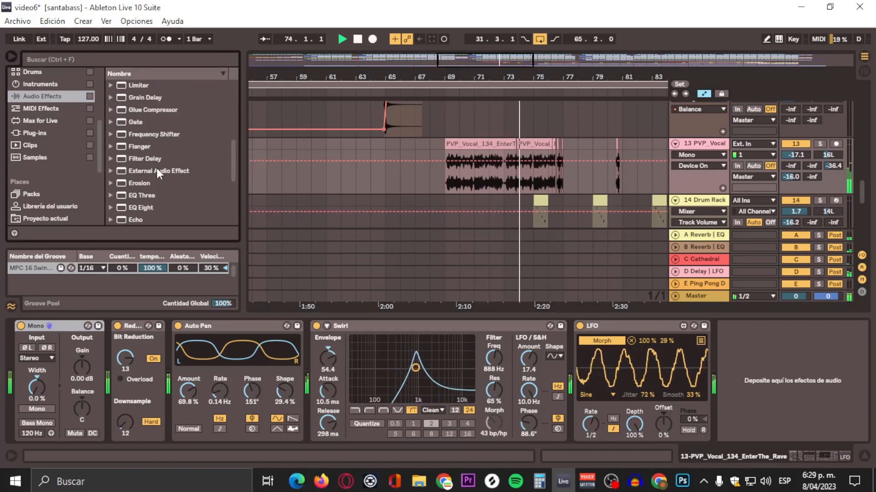
pyautogui.moveTo(149, 211); pyautogui.dragTo(770, 401)
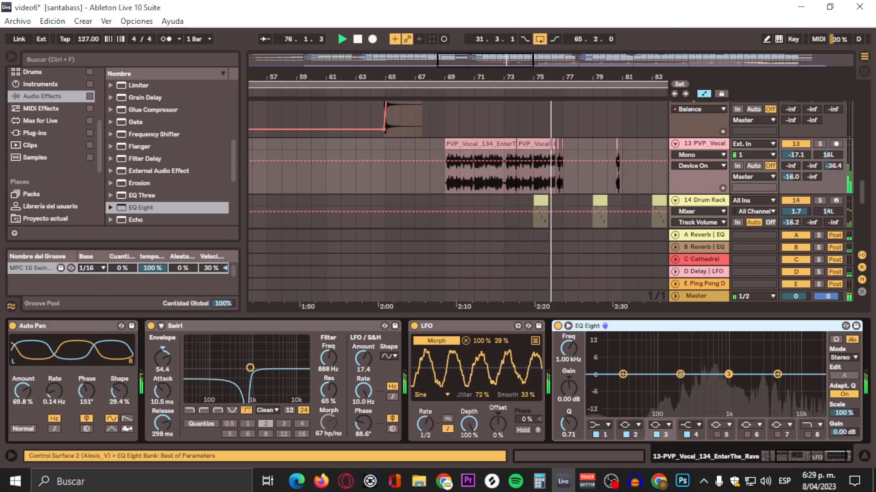
# Step: On the vocal's EQ Eight, set band 1 to a 48 dB high-pass at 135 Hz, Q 0.75, and enable band 8's low-pass at 18.6 kHz, Q 0.78
pyautogui.click(601, 425)
pyautogui.click(595, 358)
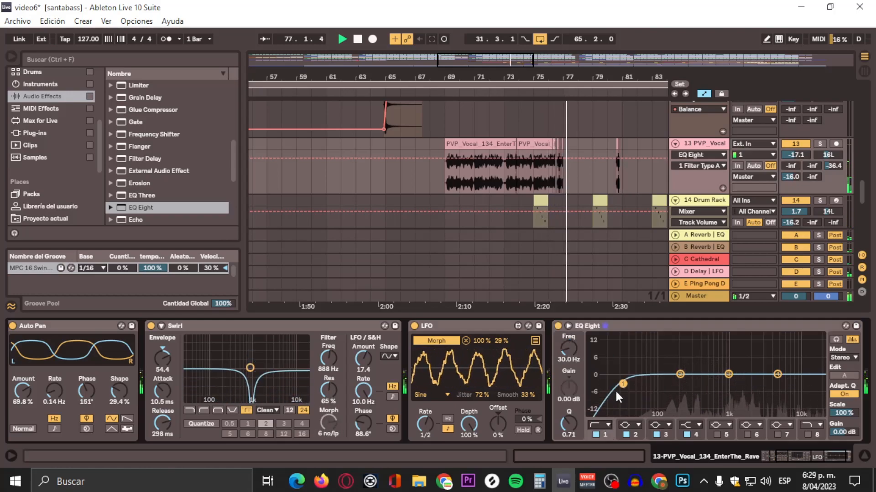
pyautogui.click(600, 348)
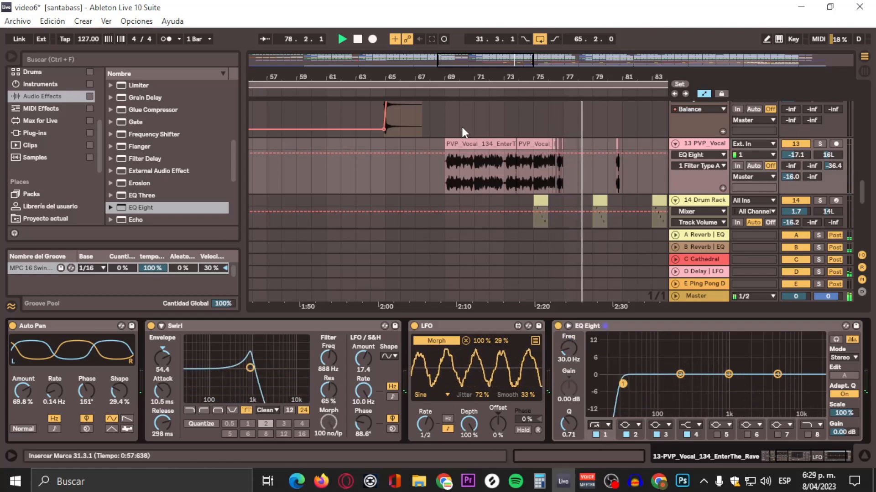
pyautogui.click(441, 91)
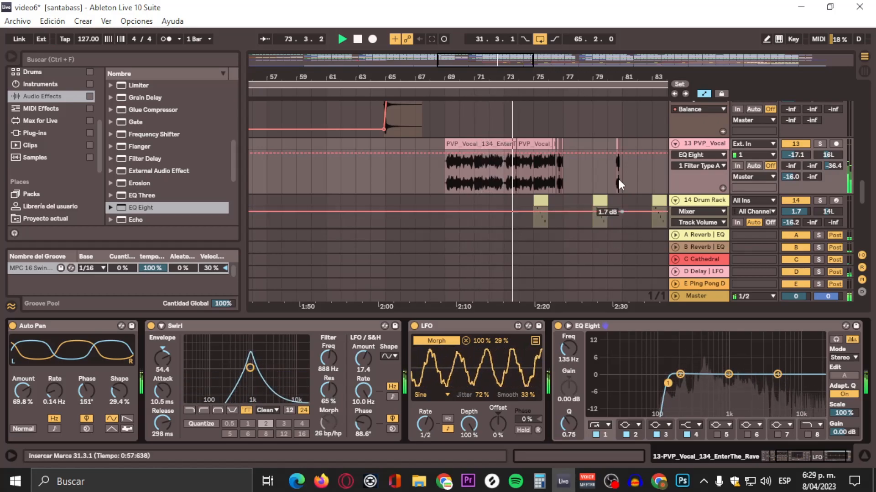
pyautogui.click(808, 433)
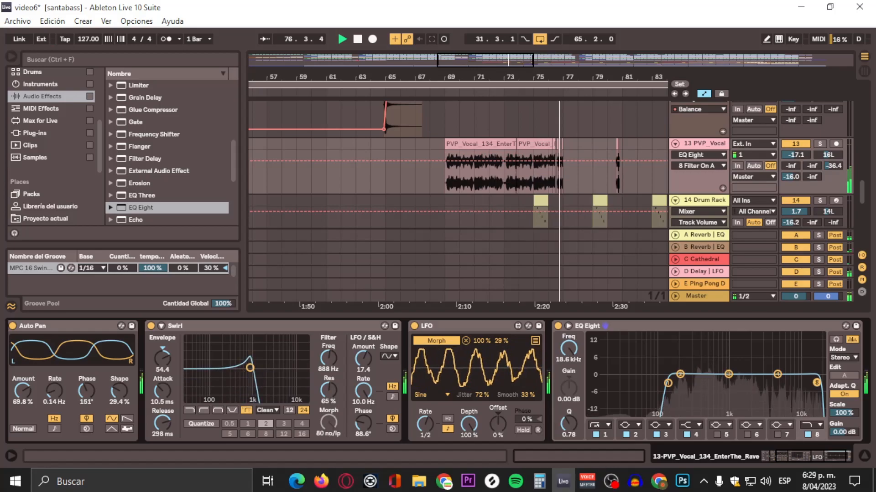
# Step: Play from just before bar 75 and briefly solo the 14 Drum Rack track to hear its first clip
pyautogui.scroll(-1, 598, 161)
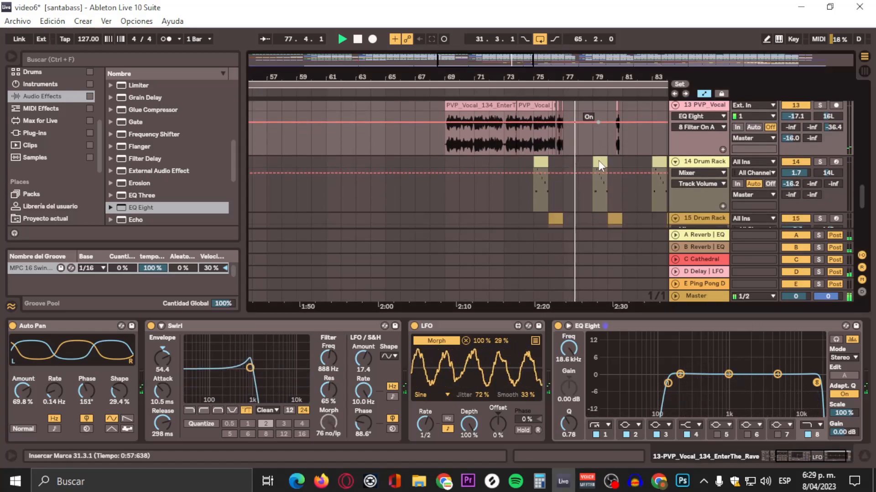
pyautogui.click(531, 91)
pyautogui.click(820, 162)
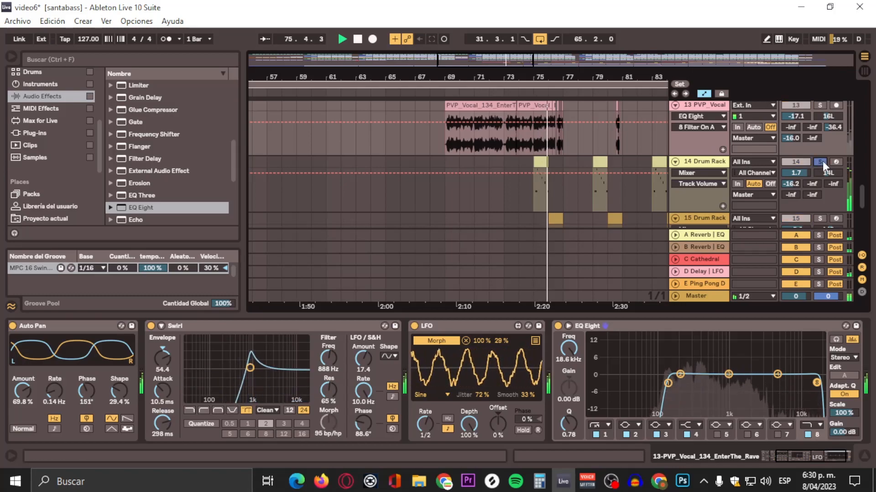
pyautogui.click(821, 162)
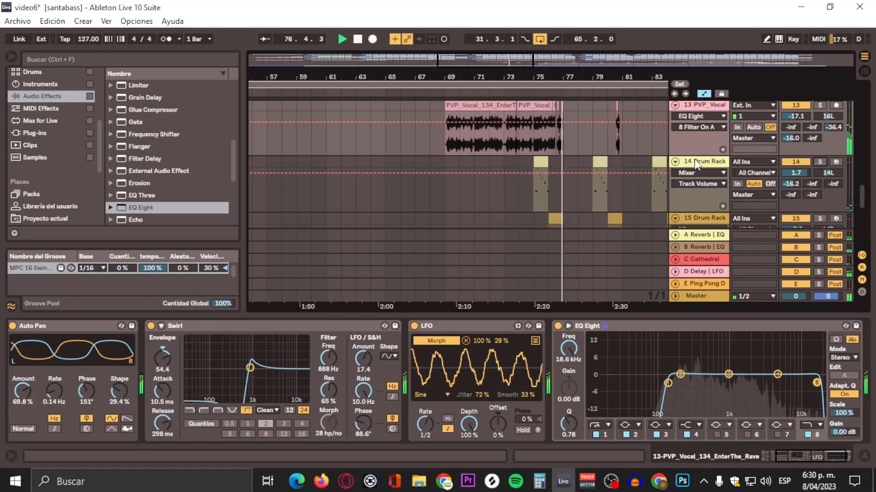
# Step: Add an EQ Eight after the Drum Rack on the 14 Drum Rack track
pyautogui.click(695, 161)
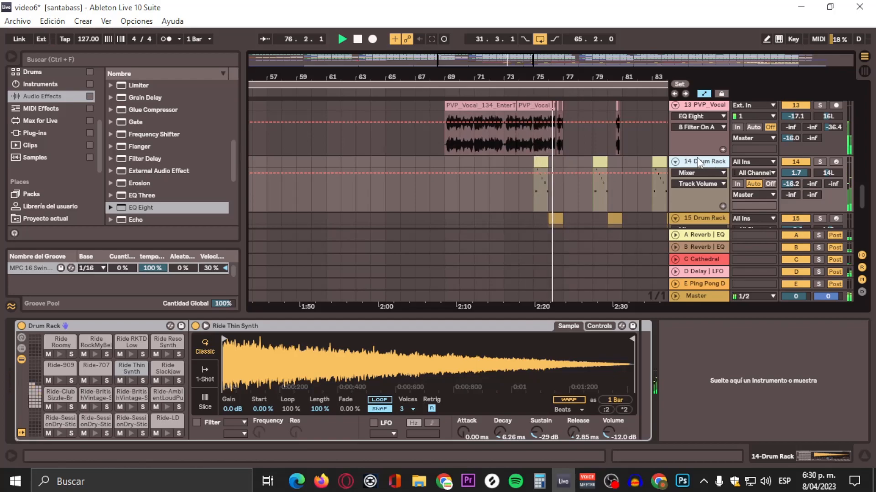
pyautogui.click(164, 211)
pyautogui.scroll(-2, 212, 166)
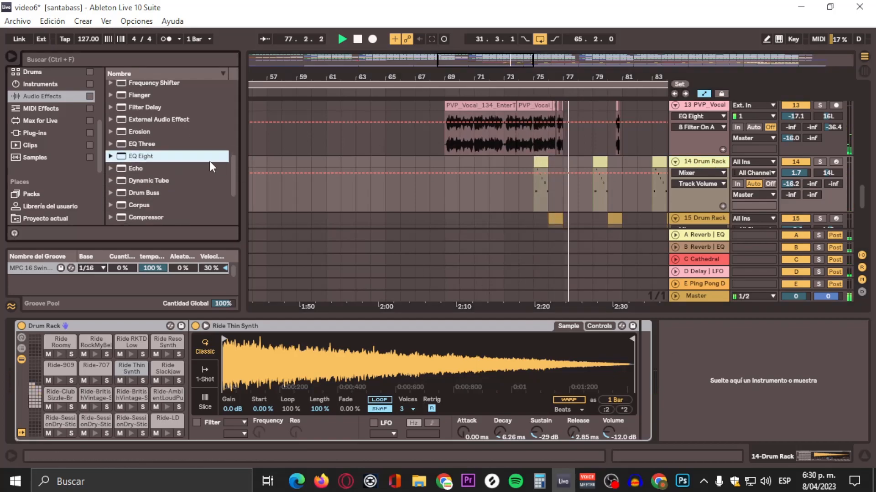
pyautogui.moveTo(126, 163); pyautogui.dragTo(732, 364)
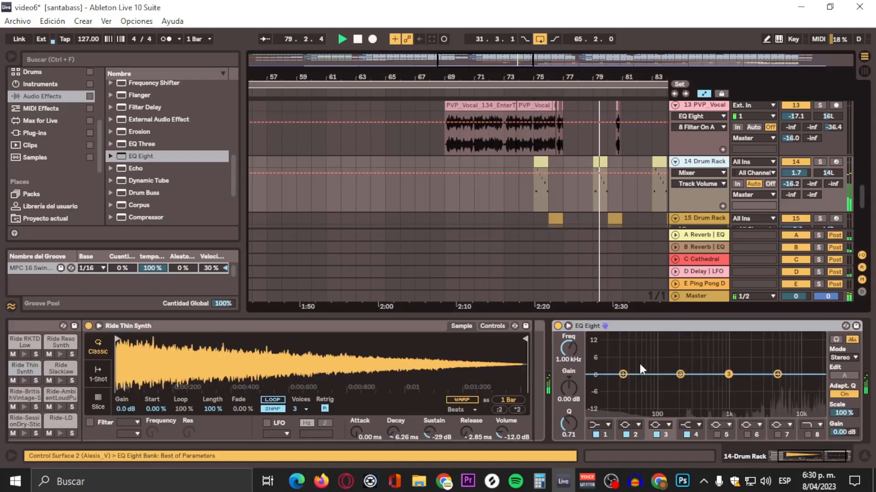
# Step: Make band 1 of the 14 Drum Rack track's EQ Eight a 12 dB high-pass at 235 Hz with a Q of 0.97
pyautogui.click(601, 425)
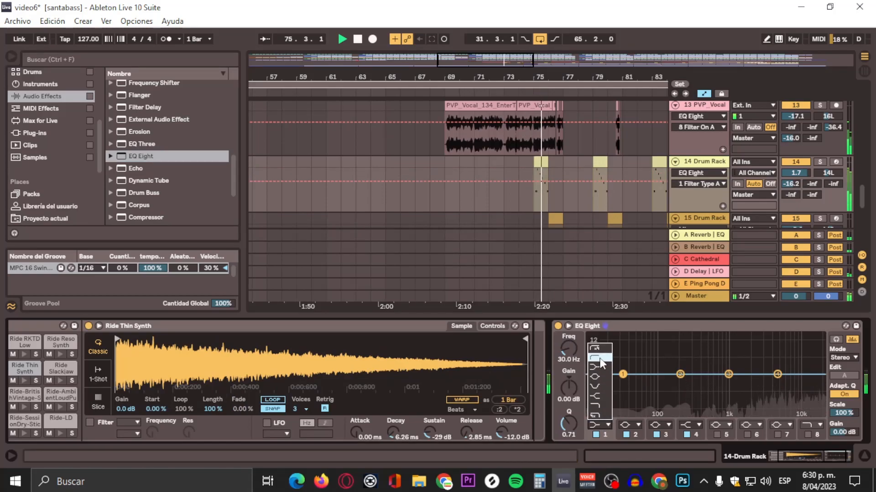
pyautogui.click(599, 358)
pyautogui.moveTo(623, 375); pyautogui.dragTo(684, 378)
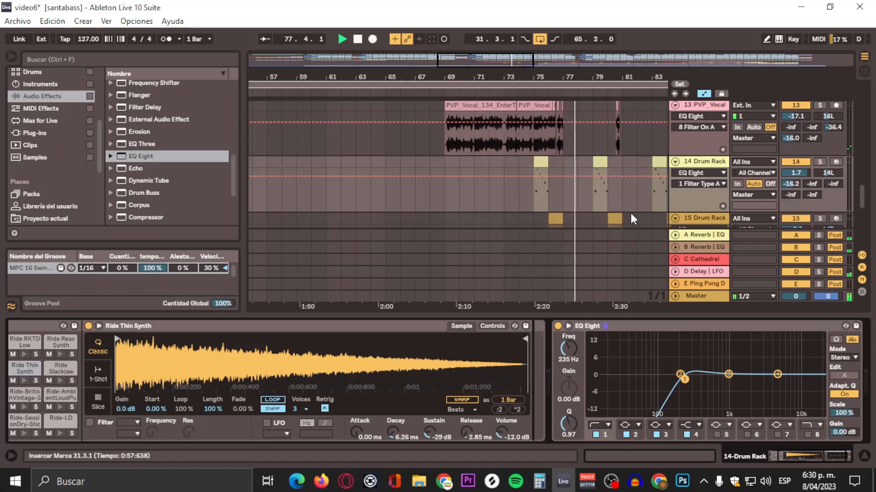
pyautogui.scroll(-3, 637, 176)
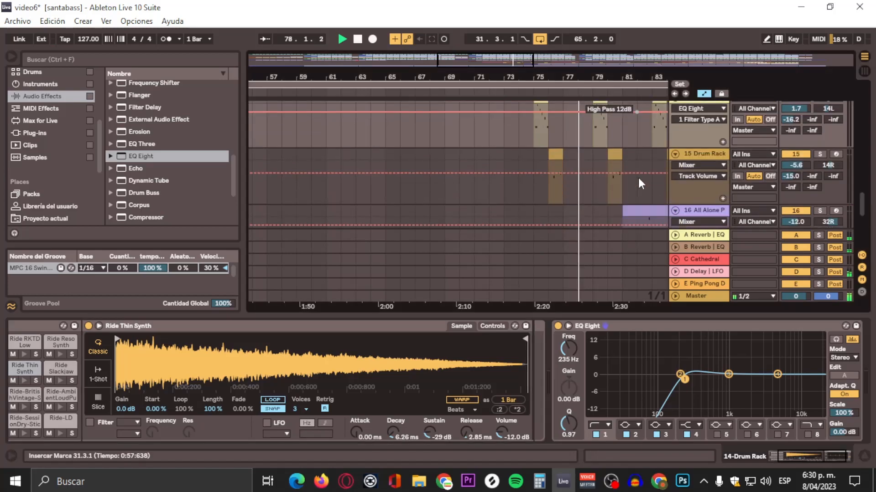
# Step: Replay from about bar 75 and pan the 14 Drum Rack track to 22L and the 15 Drum Rack track to 26R
pyautogui.click(533, 92)
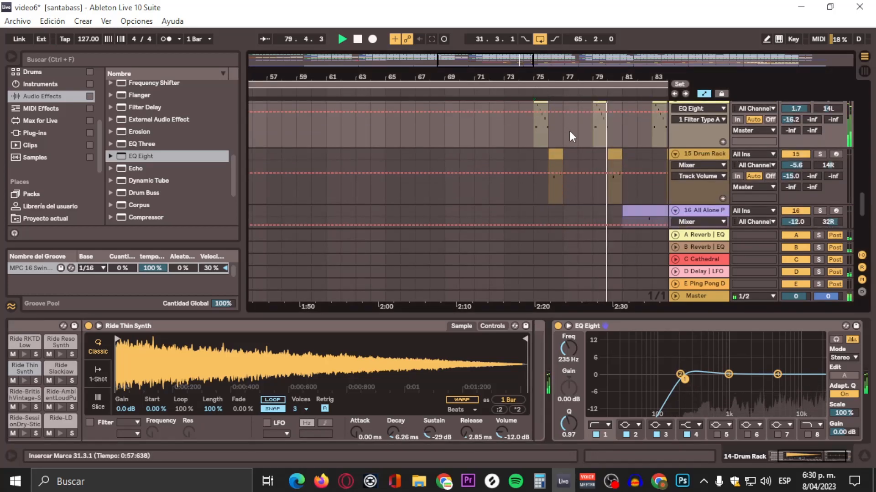
pyautogui.moveTo(829, 109); pyautogui.dragTo(829, 113)
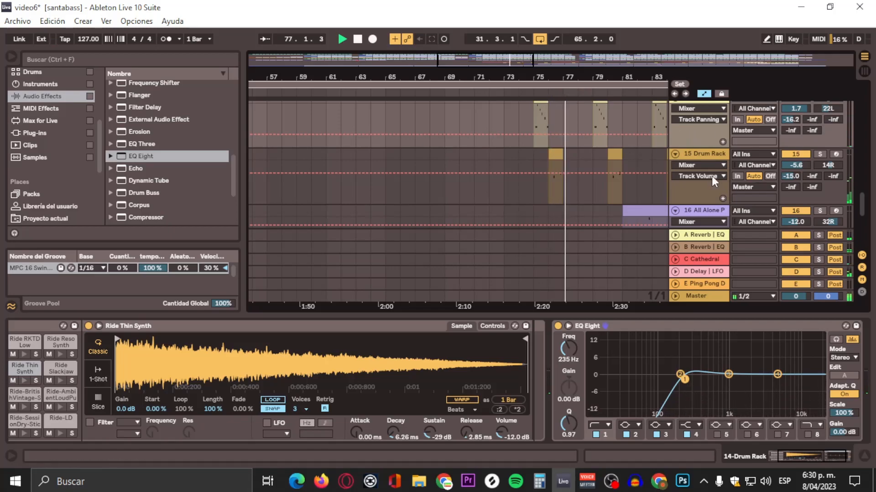
pyautogui.moveTo(821, 163); pyautogui.dragTo(821, 158)
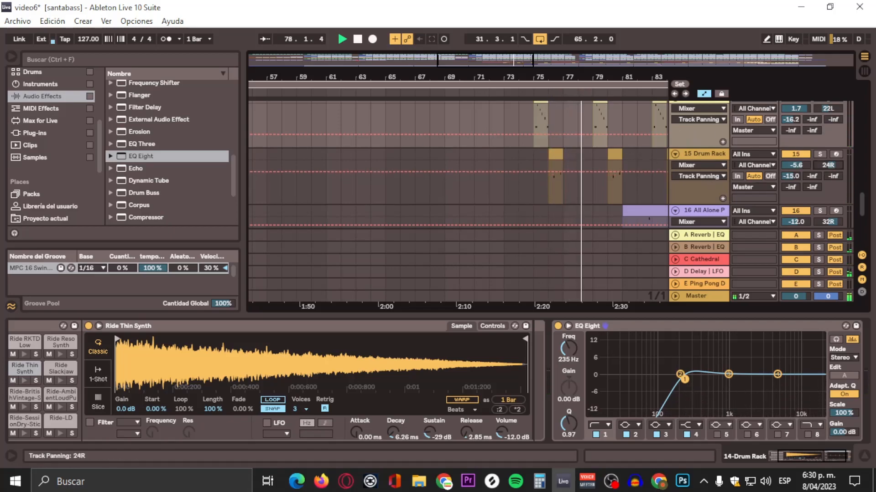
pyautogui.click(543, 89)
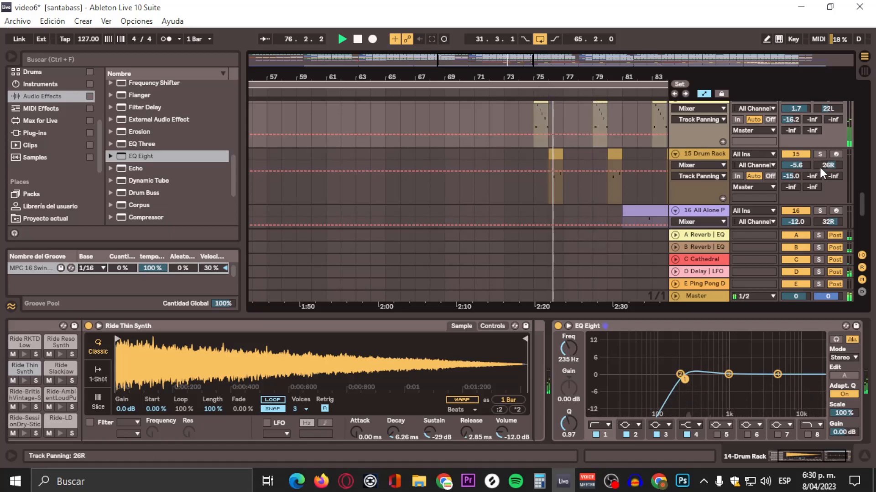
# Step: Add an EQ Eight after the Drum Rack on the 15 Drum Rack track
pyautogui.click(704, 154)
pyautogui.click(155, 157)
pyautogui.moveTo(155, 157); pyautogui.dragTo(734, 367)
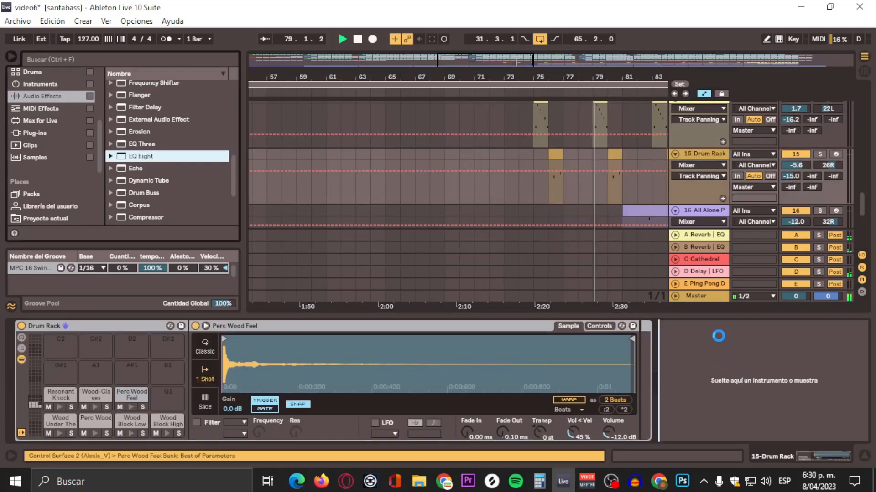
# Step: Make band 1 of the 15 Drum Rack track's EQ Eight a 48 dB high-pass at 206 Hz with a Q of 0.66
pyautogui.click(623, 374)
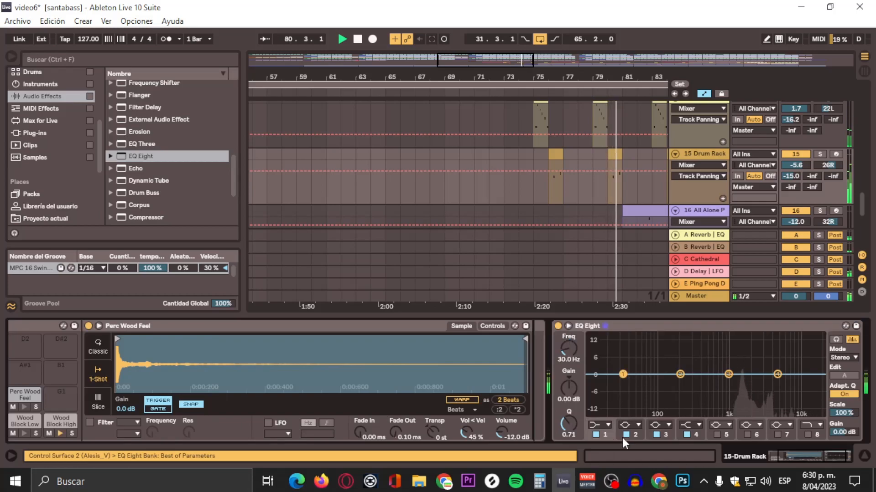
pyautogui.click(608, 425)
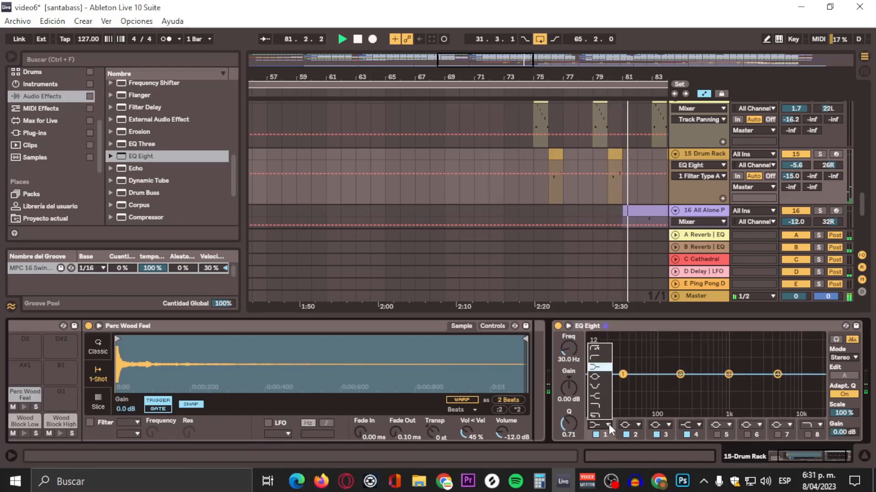
pyautogui.click(595, 350)
pyautogui.moveTo(622, 384); pyautogui.dragTo(691, 387)
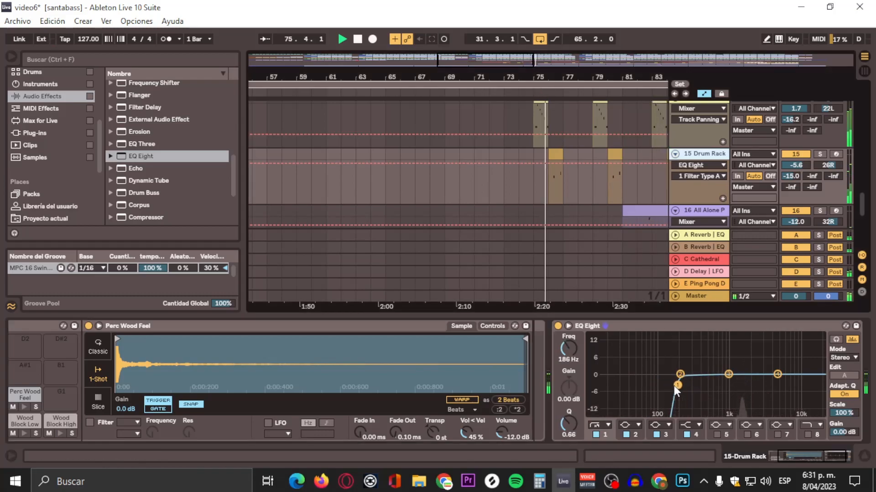
pyautogui.moveTo(674, 386); pyautogui.dragTo(680, 385)
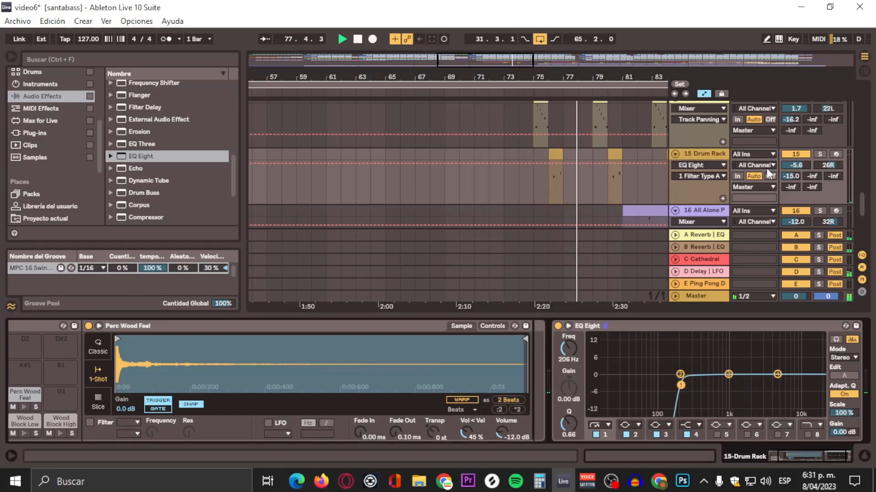
# Step: Set the output gain of the 15 Drum Rack track's EQ Eight to 2.81 dB while replaying its clips
pyautogui.moveTo(840, 433); pyautogui.dragTo(840, 425)
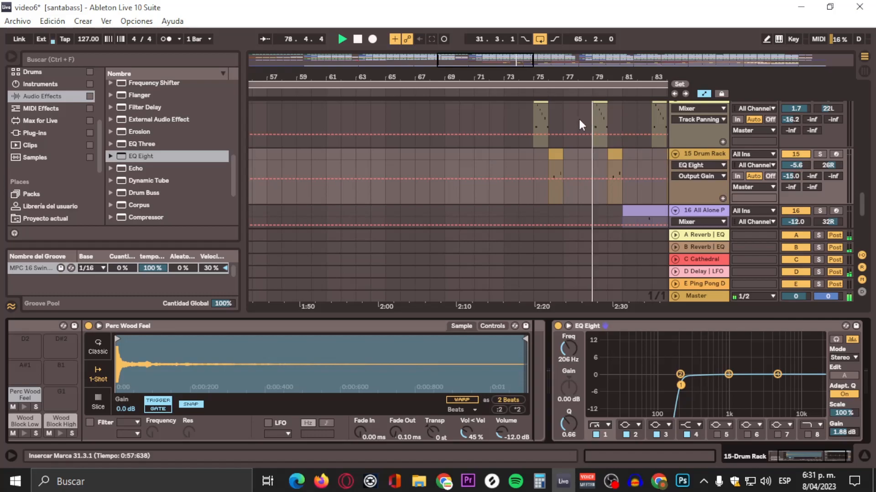
pyautogui.click(547, 91)
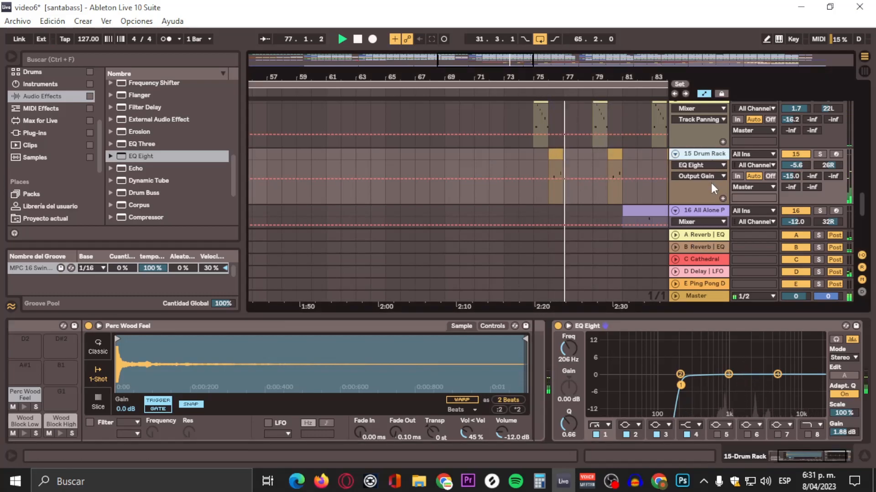
pyautogui.moveTo(836, 432); pyautogui.dragTo(837, 427)
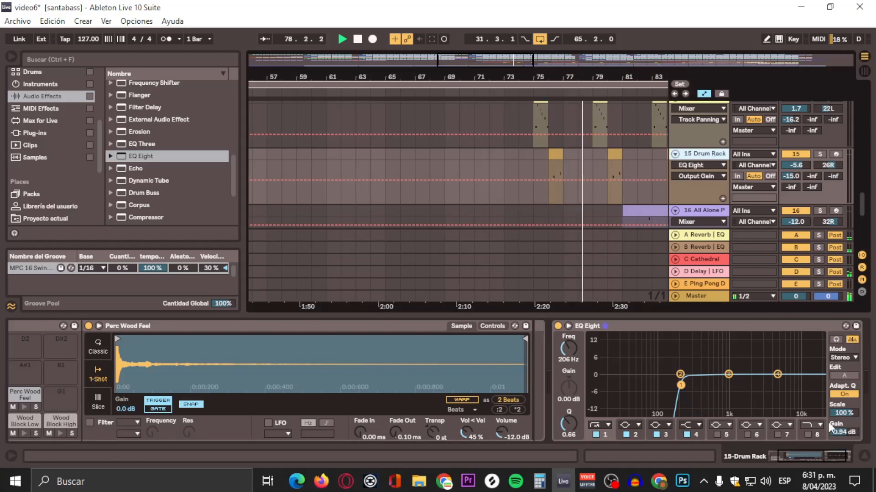
pyautogui.moveTo(842, 432); pyautogui.dragTo(843, 430)
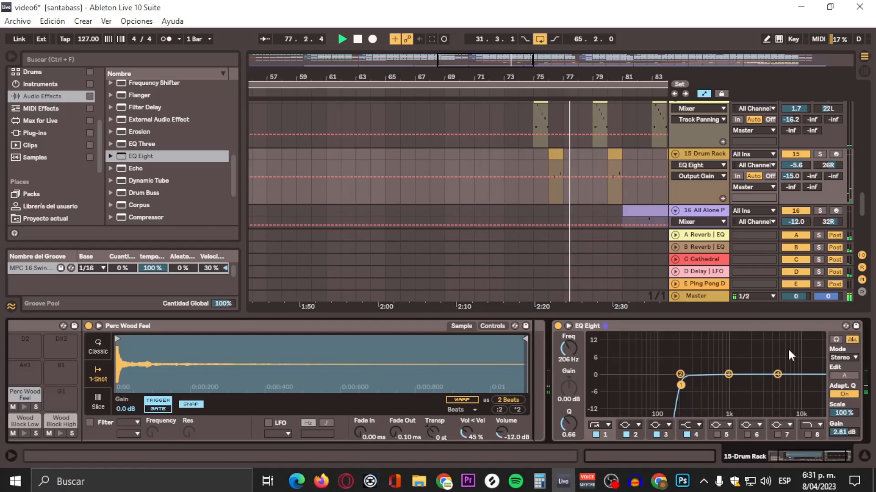
# Step: Set the EQ Eight output gain to 0.38 dB on the 14 Drum Rack track and 0.56 dB on the 13 PVP_Vocal track
pyautogui.click(691, 129)
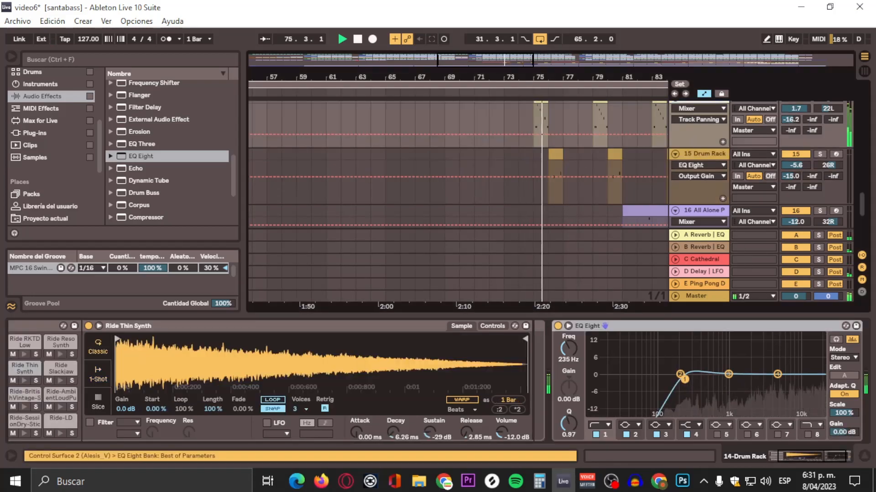
pyautogui.moveTo(844, 431); pyautogui.dragTo(844, 429)
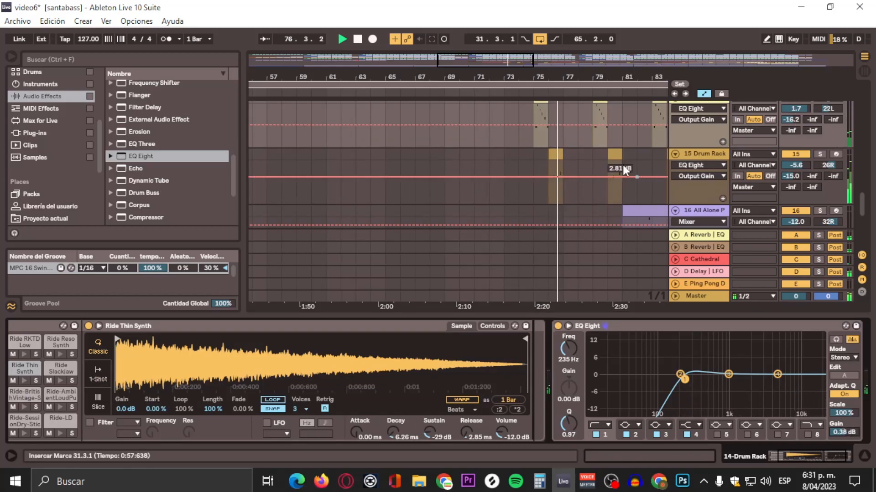
pyautogui.scroll(3, 579, 131)
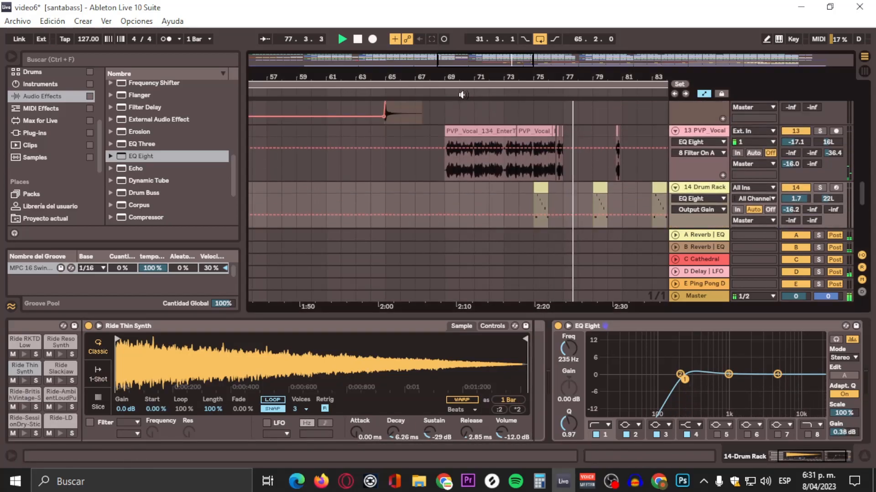
pyautogui.click(705, 133)
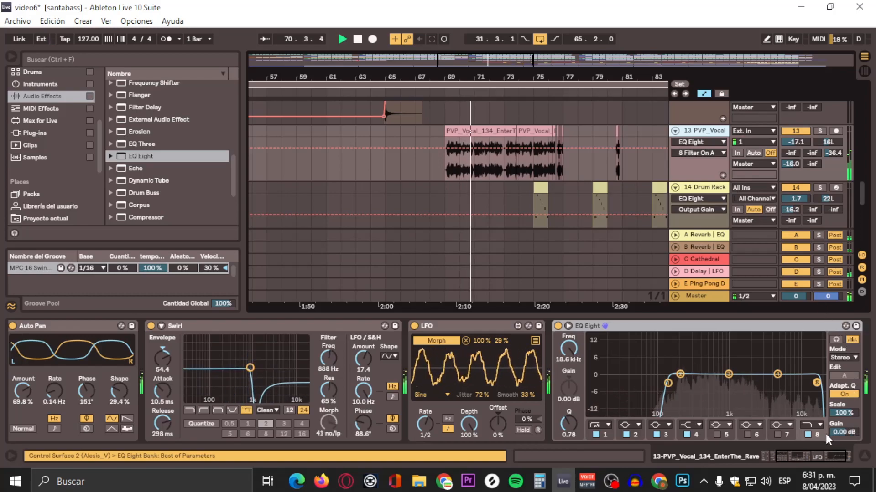
pyautogui.click(844, 432)
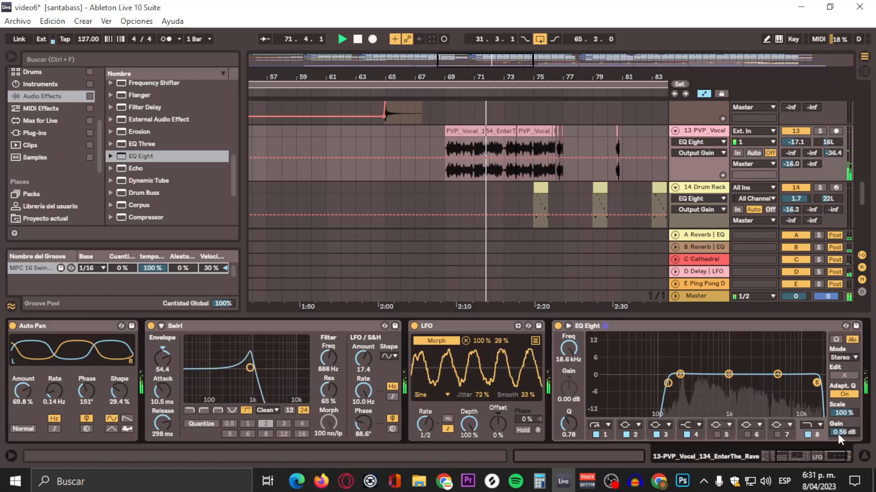
# Step: Lower the 13 PVP_Vocal track's volume to -17.4 dB
pyautogui.scroll(3, 596, 149)
pyautogui.scroll(-5, 596, 152)
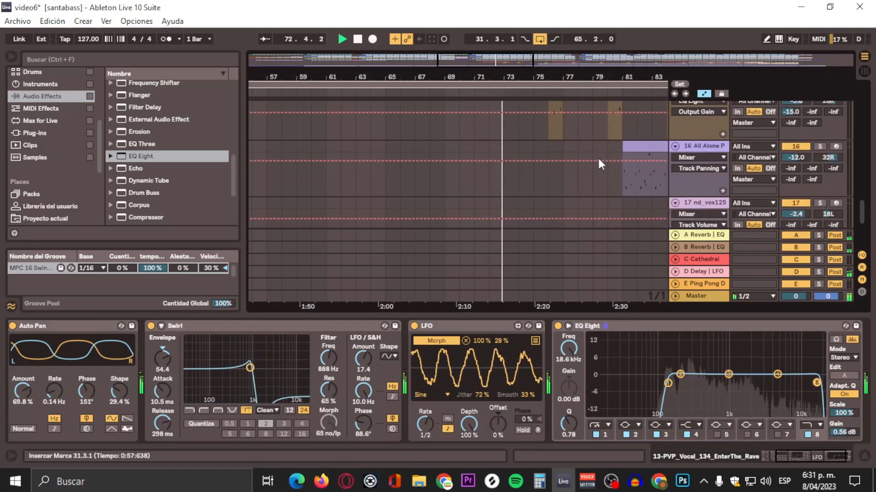
pyautogui.click(577, 62)
pyautogui.moveTo(487, 78); pyautogui.dragTo(554, 54)
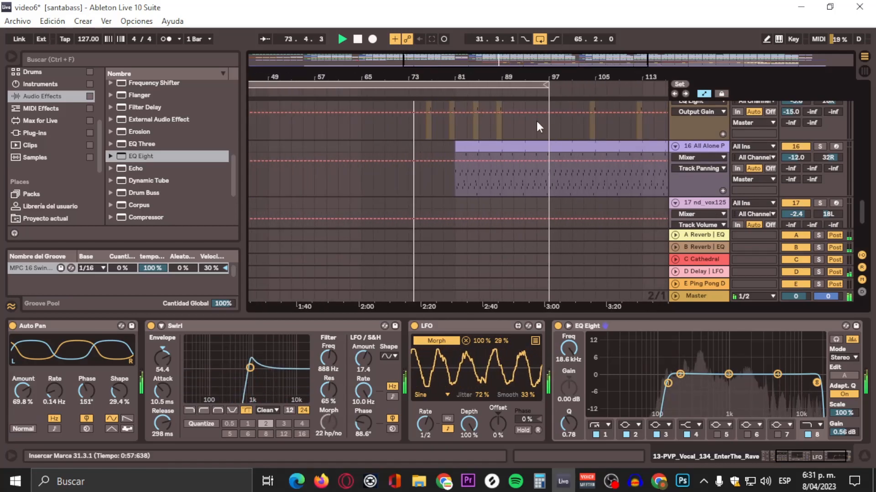
pyautogui.moveTo(456, 78)
pyautogui.mouseDown()
pyautogui.moveTo(451, 116)
pyautogui.moveTo(452, 78)
pyautogui.mouseUp()
pyautogui.scroll(2, 473, 170)
pyautogui.scroll(2, 472, 166)
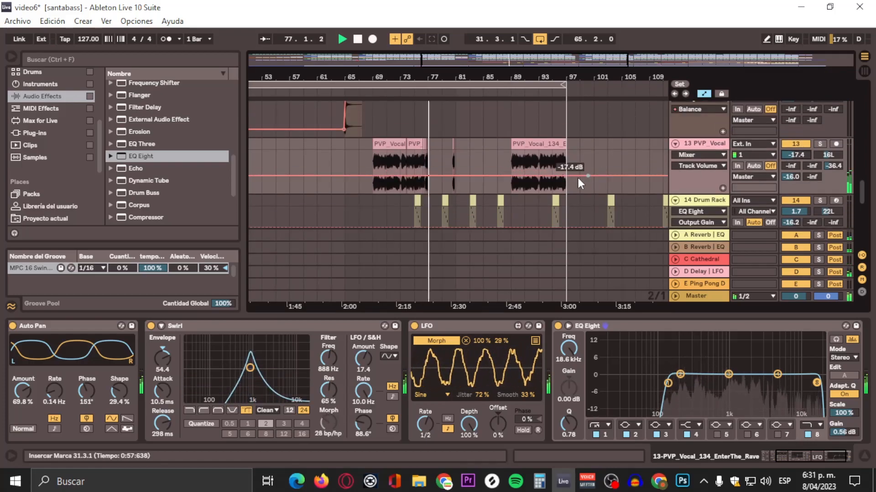
# Step: Move the start of the arrangement loop to bar 85, keeping its end at bar 97
pyautogui.scroll(-5, 487, 145)
pyautogui.scroll(-3, 489, 149)
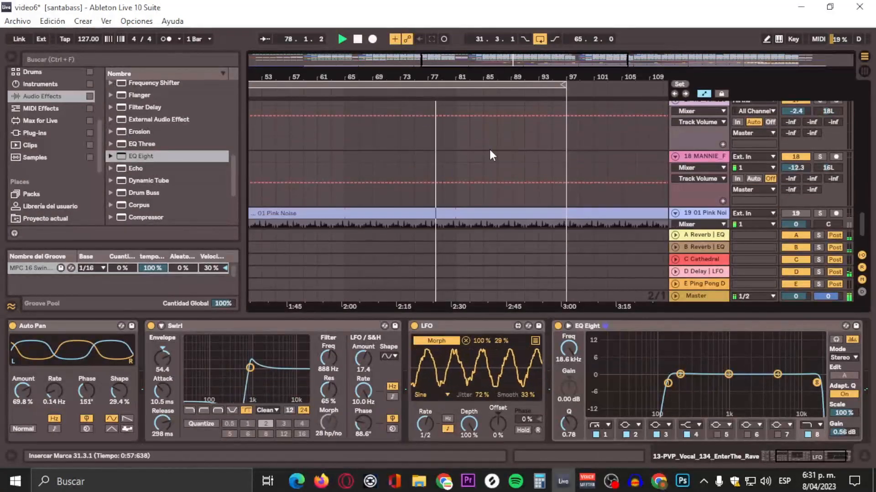
pyautogui.scroll(5, 488, 150)
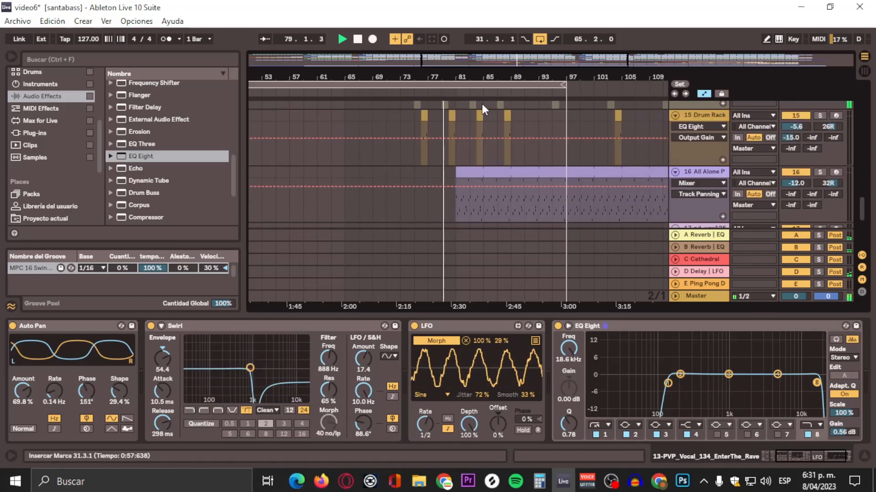
pyautogui.moveTo(460, 77); pyautogui.dragTo(458, 53)
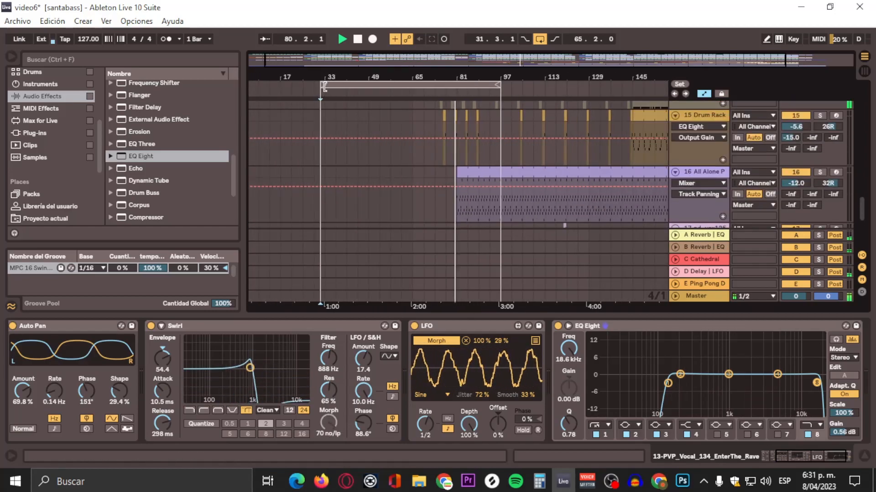
pyautogui.moveTo(325, 86); pyautogui.dragTo(468, 86)
# Step: Add an EQ Eight after the Mono device on the 16 All Alone Pad track
pyautogui.scroll(-2, 570, 155)
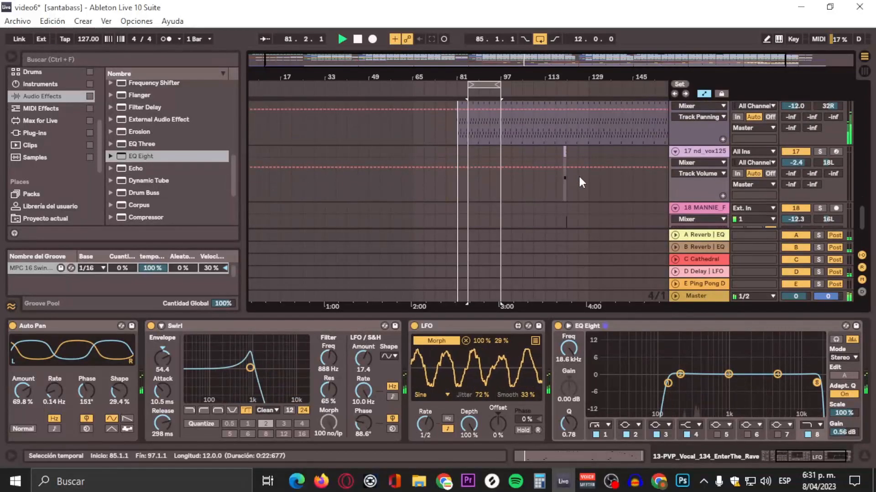
pyautogui.moveTo(549, 72); pyautogui.dragTo(518, 72)
pyautogui.scroll(-3, 606, 161)
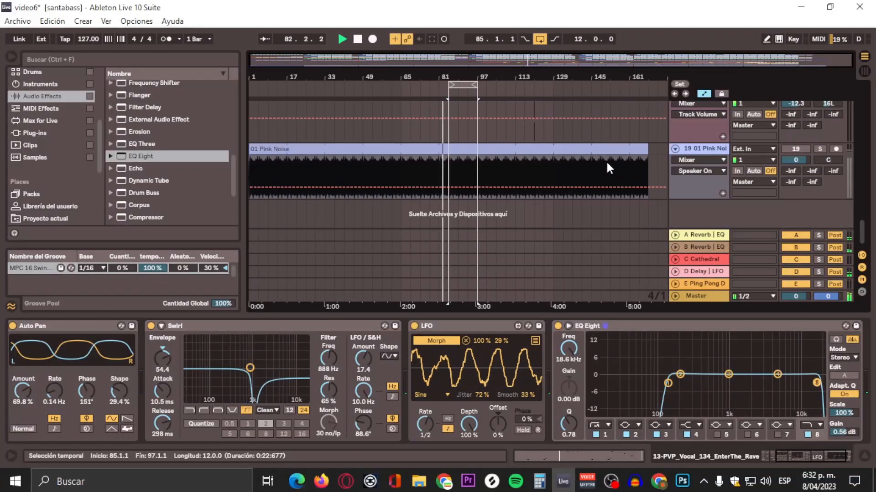
pyautogui.scroll(3, 606, 160)
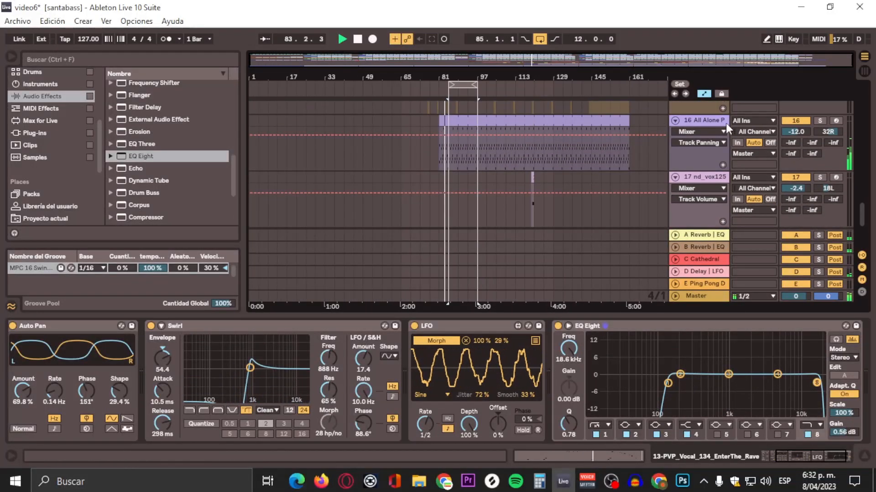
pyautogui.click(716, 123)
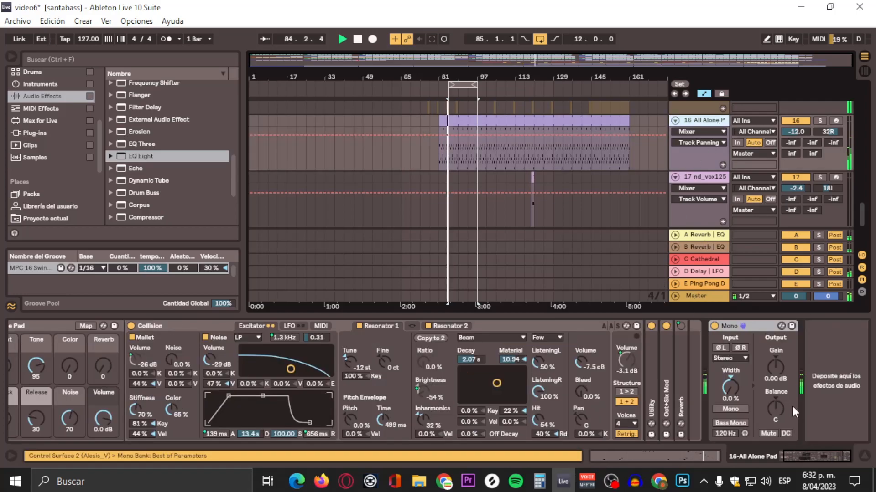
pyautogui.moveTo(161, 159); pyautogui.dragTo(159, 163)
pyautogui.moveTo(851, 327); pyautogui.dragTo(819, 352)
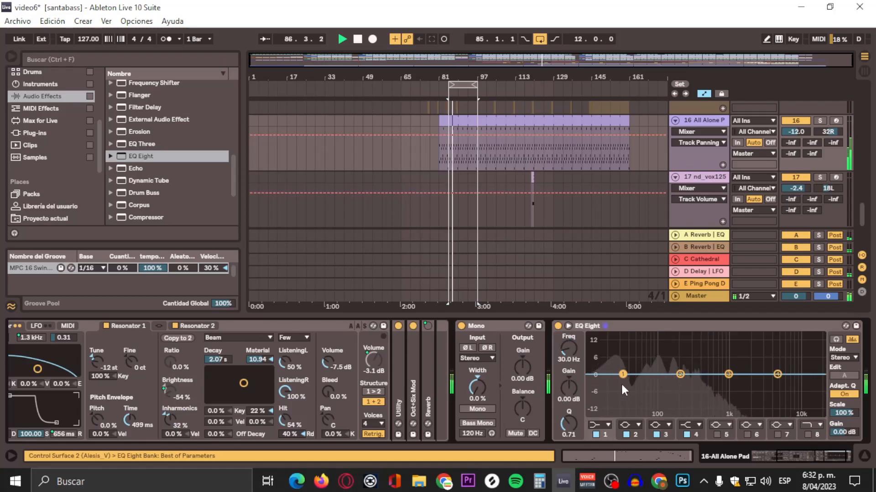
# Step: Make band 1 of the All Alone Pad's EQ Eight a 48 dB high-pass at 74.2 Hz with a Q of 0.85
pyautogui.click(599, 425)
pyautogui.click(601, 348)
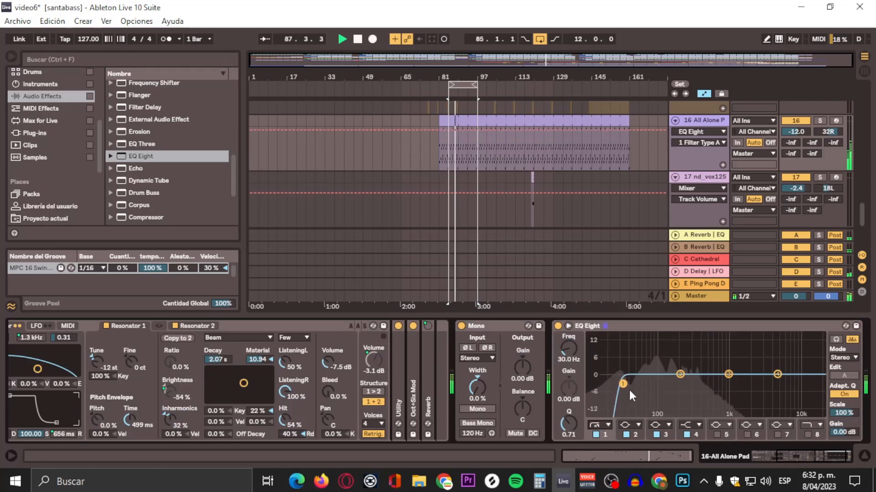
pyautogui.moveTo(624, 384); pyautogui.dragTo(649, 383)
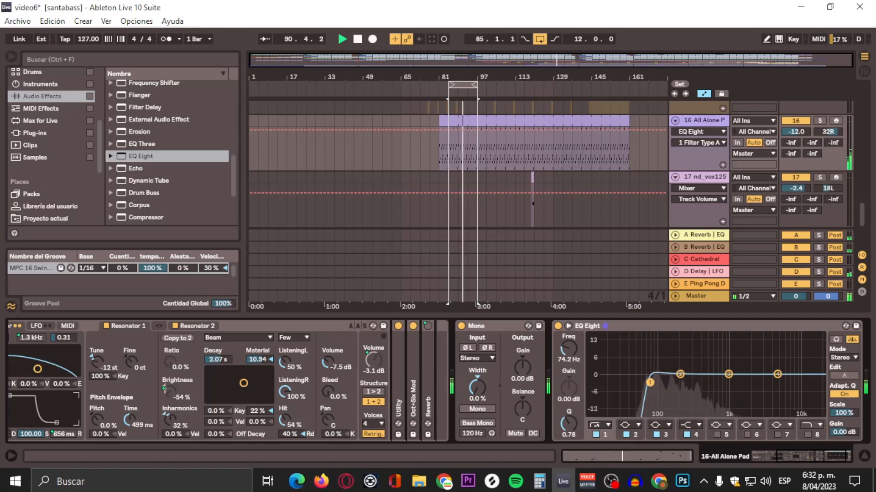
pyautogui.moveTo(651, 383); pyautogui.dragTo(650, 382)
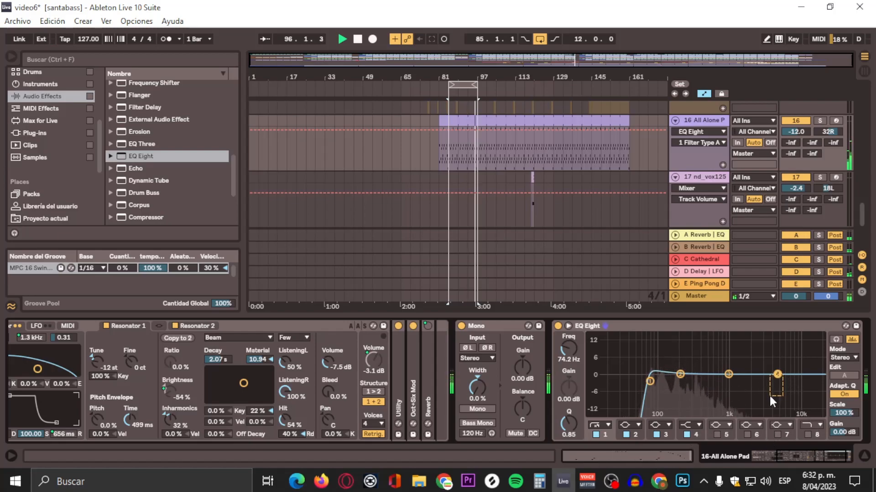
# Step: On the pad's EQ Eight, set band 4's high shelf to -9.05 dB at 323 Hz and enable band 8's low-pass slightly above 1.21 kHz
pyautogui.click(777, 375)
pyautogui.moveTo(777, 375); pyautogui.dragTo(701, 399)
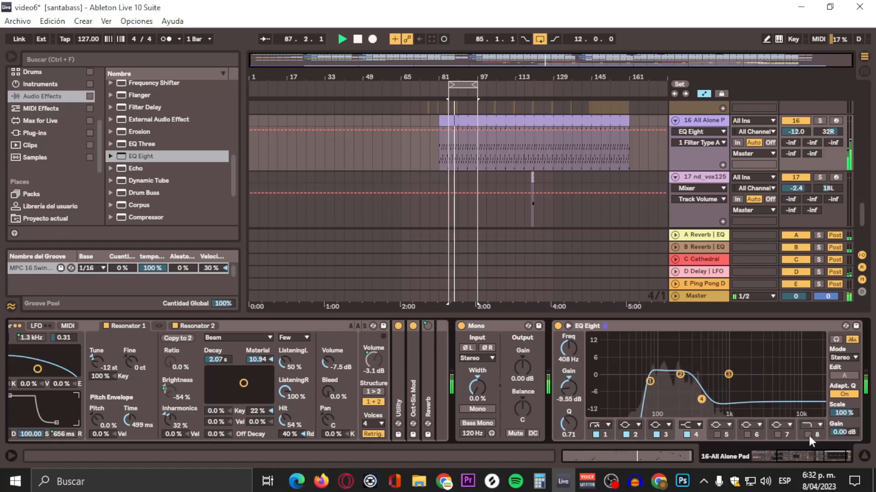
pyautogui.click(808, 435)
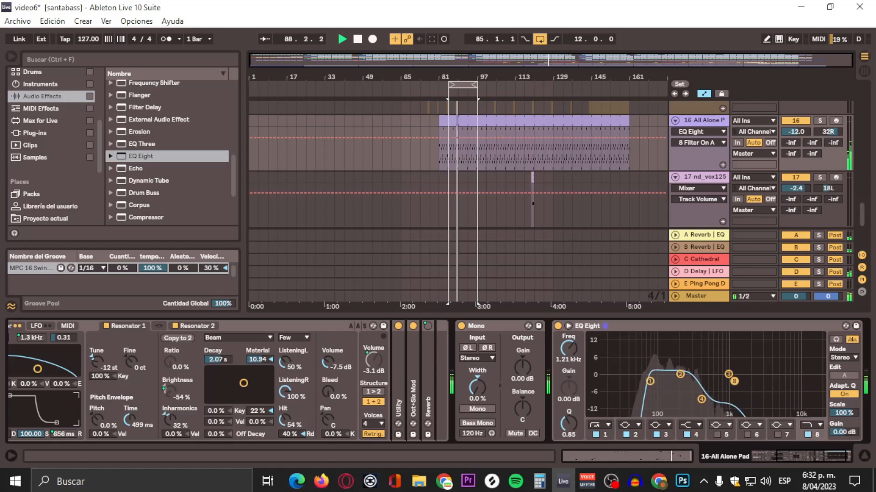
pyautogui.moveTo(734, 381); pyautogui.dragTo(739, 379)
pyautogui.moveTo(702, 403); pyautogui.dragTo(694, 398)
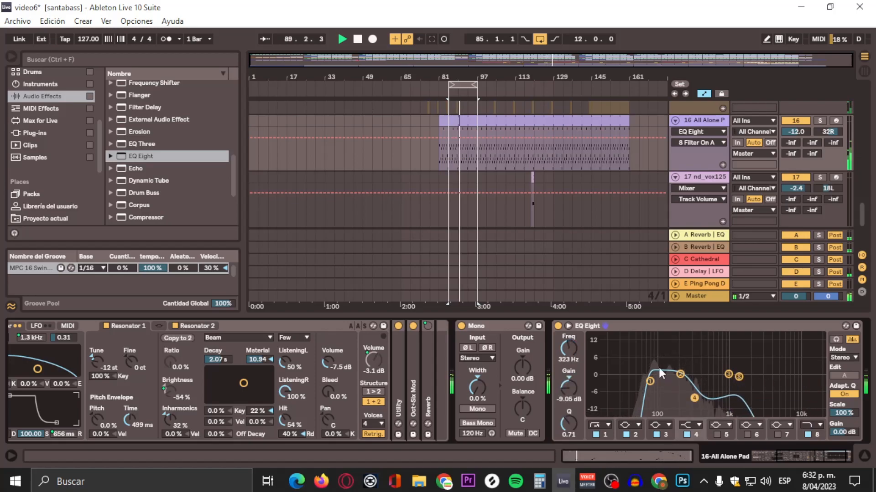
# Step: Fine-tune the All Alone Pad's EQ Eight high-pass to 80.8 Hz and low-pass to 1.19 kHz, and pan the track to 8R
pyautogui.moveTo(650, 380); pyautogui.dragTo(651, 381)
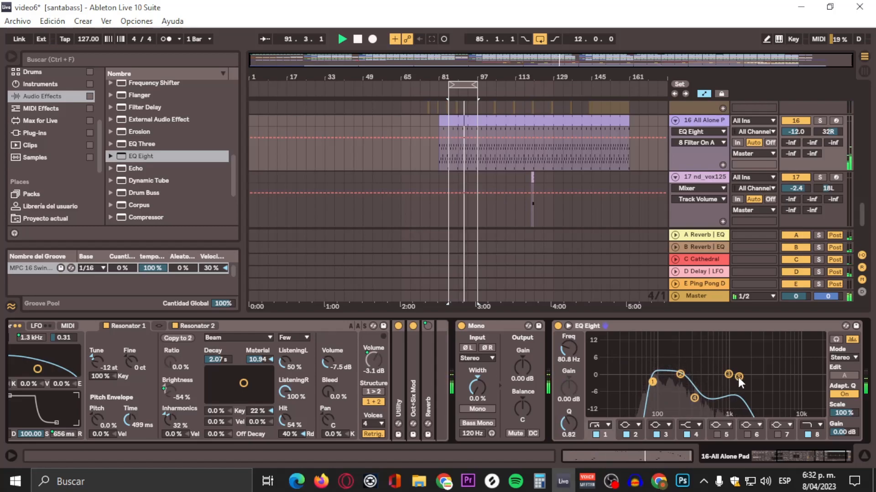
pyautogui.moveTo(739, 378); pyautogui.dragTo(733, 378)
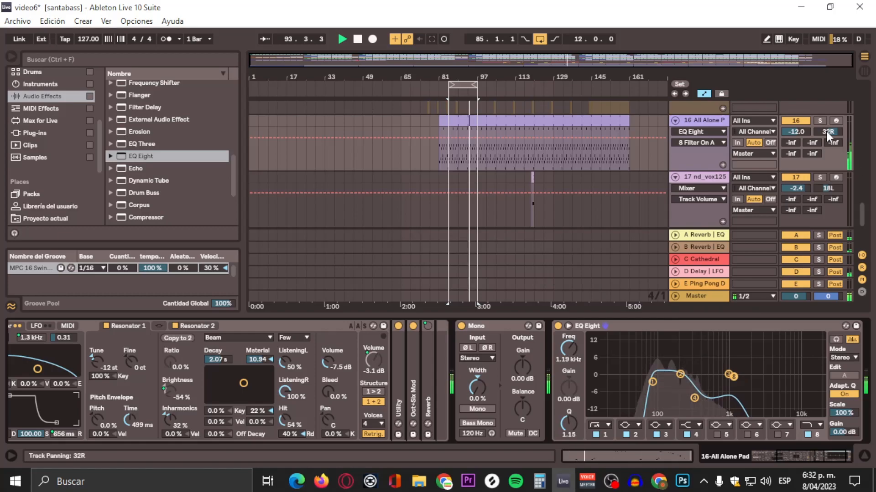
pyautogui.moveTo(828, 132); pyautogui.dragTo(828, 136)
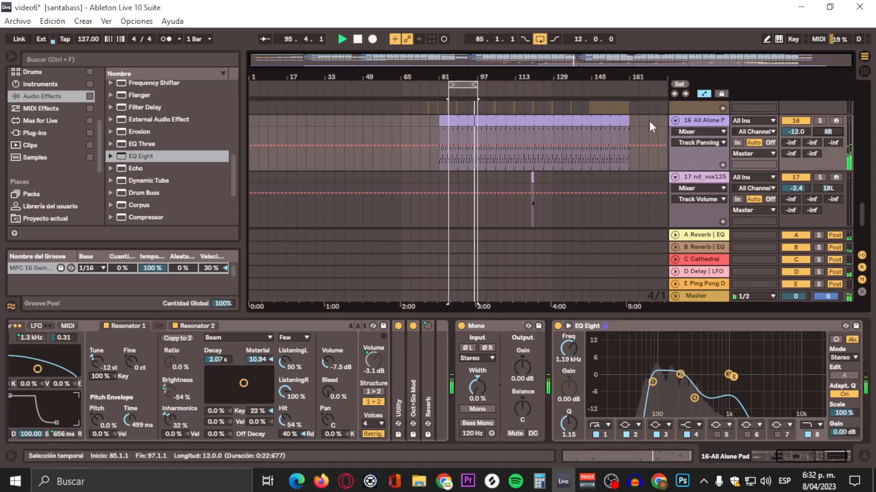
# Step: Show the bass track's device chain and select band 1 of its EQ Eight to check the low cut
pyautogui.scroll(10, 649, 121)
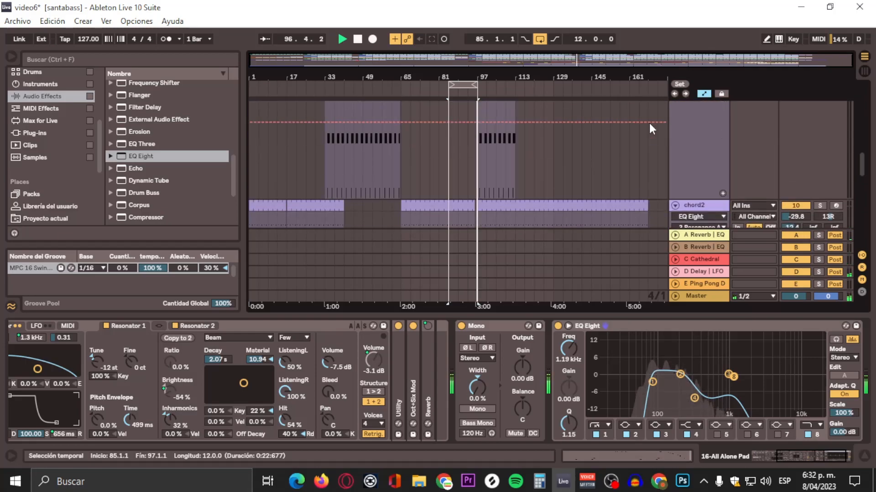
pyautogui.scroll(5, 649, 123)
pyautogui.scroll(8, 649, 121)
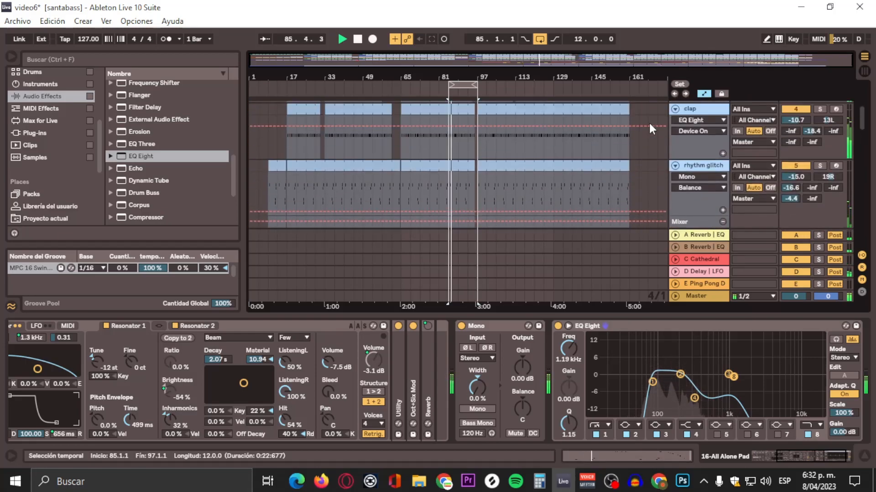
pyautogui.scroll(1, 649, 122)
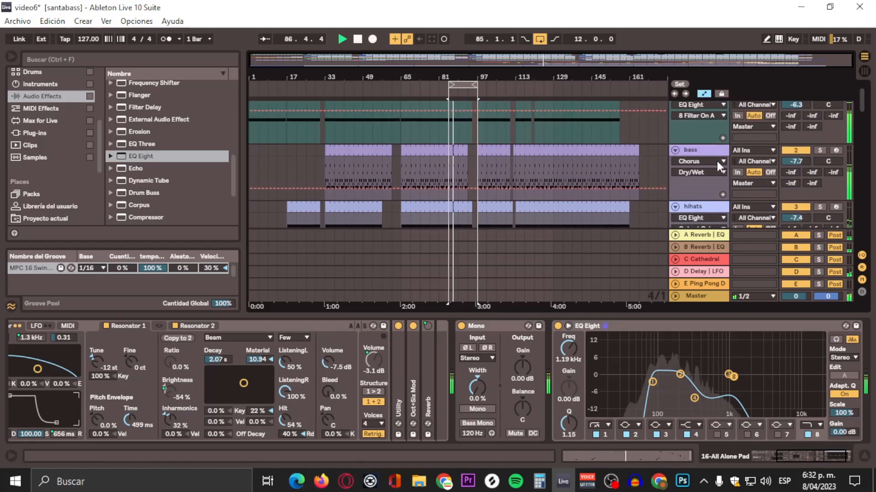
pyautogui.click(711, 151)
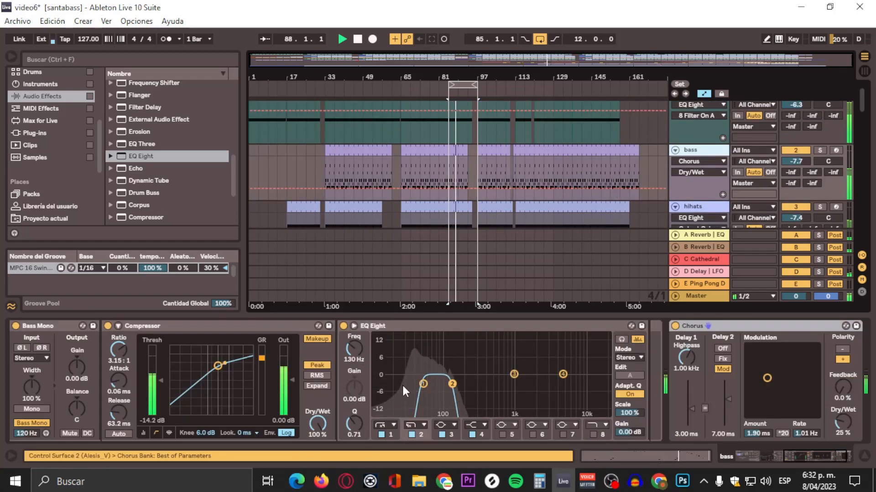
pyautogui.click(422, 384)
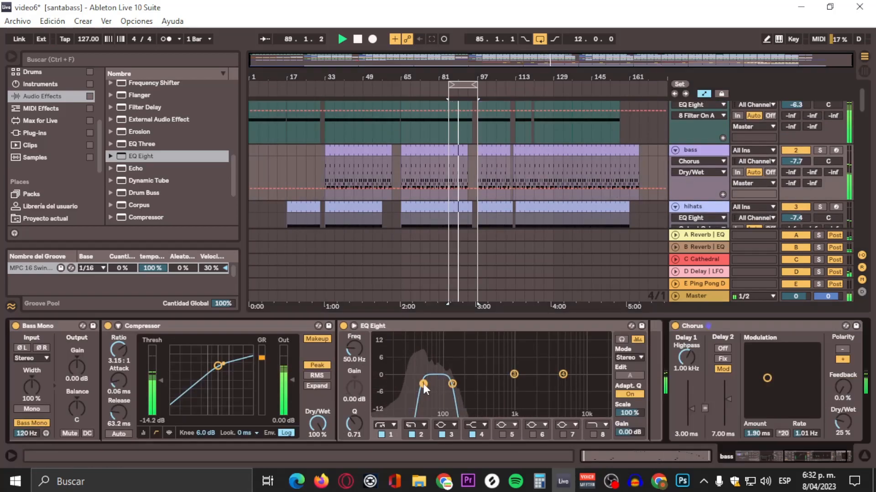
# Step: Move the 12-bar arrangement loop so that it starts at bar 77
pyautogui.scroll(1, 530, 194)
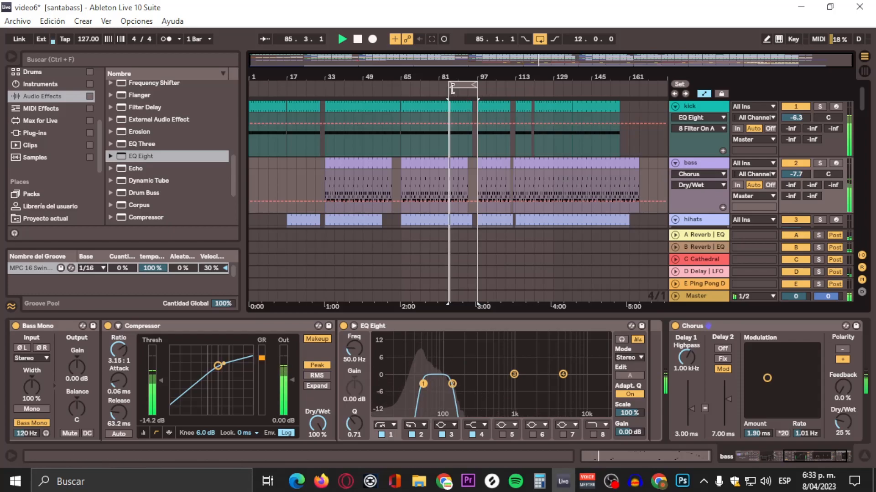
pyautogui.moveTo(458, 87); pyautogui.dragTo(440, 87)
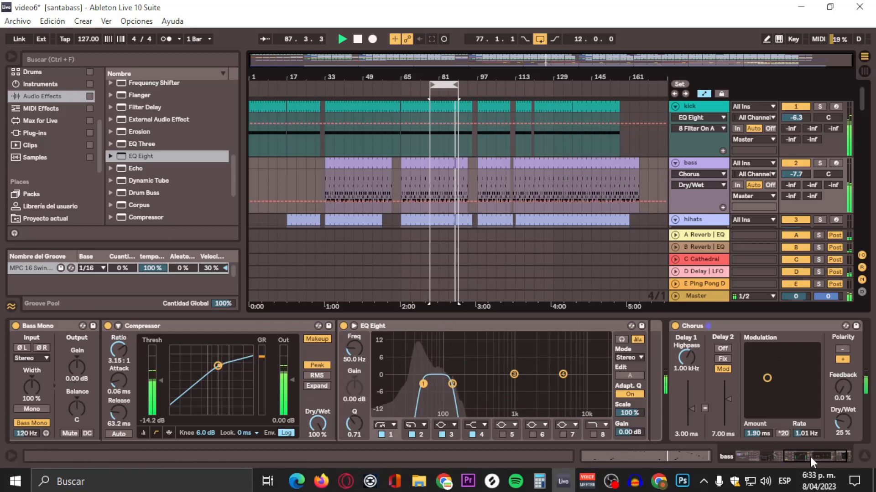
# Step: Examine the bass track's Instrument Rack and device chain, and the EQ Eight curve on the kick track
pyautogui.moveTo(809, 457); pyautogui.dragTo(748, 452)
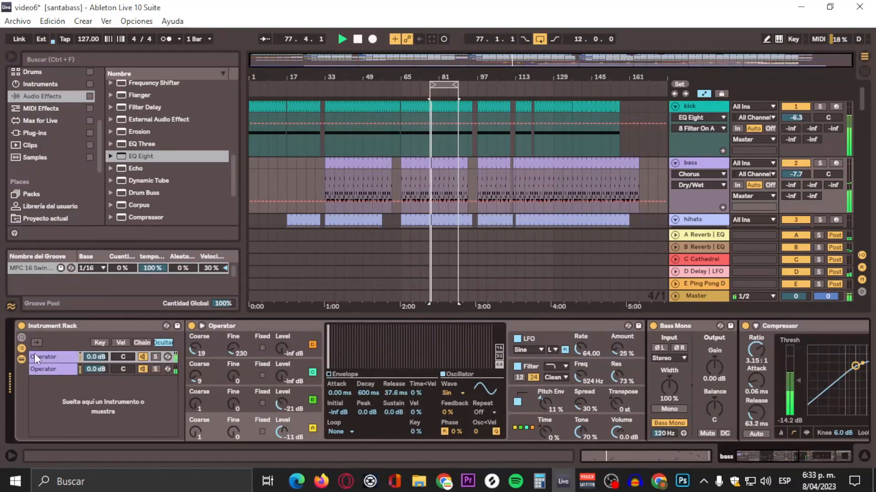
pyautogui.click(793, 458)
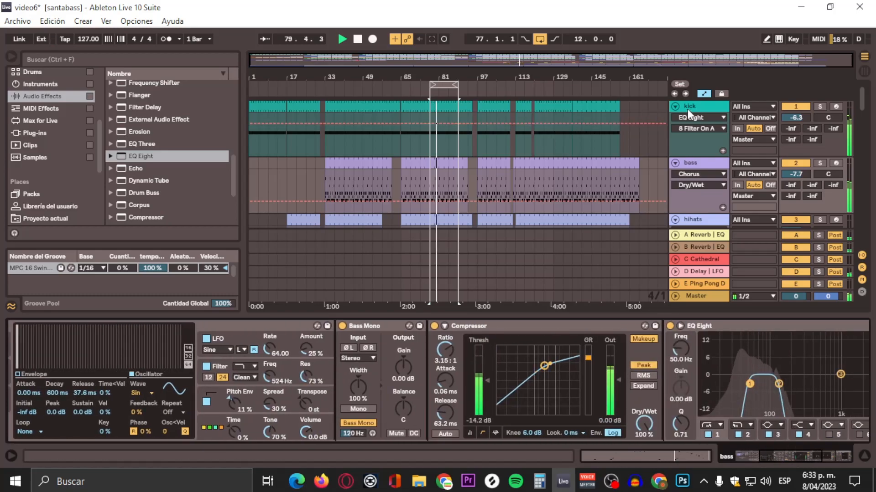
pyautogui.click(687, 109)
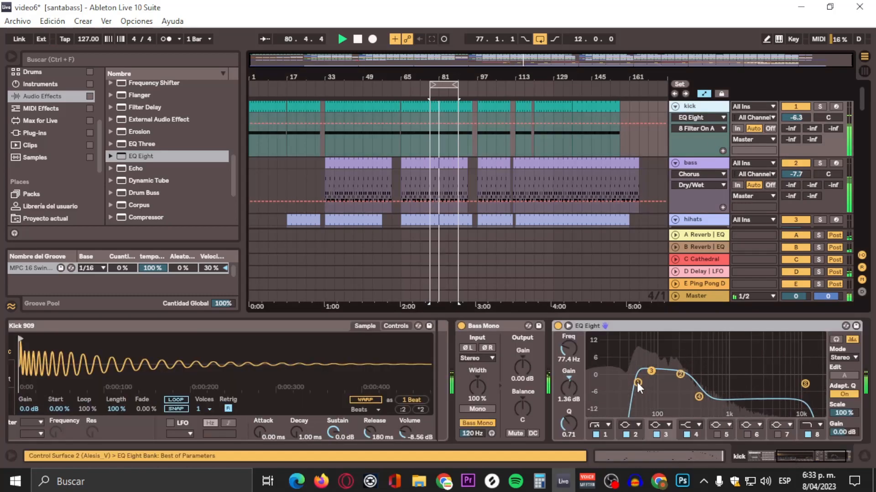
# Step: Set the band 1 frequency of the bass track's EQ Eight to 60 Hz
pyautogui.click(688, 164)
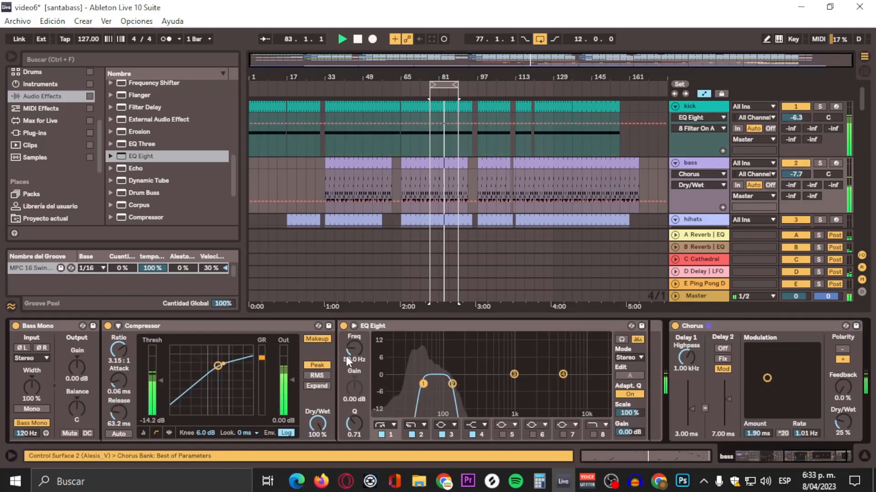
pyautogui.click(346, 356)
pyautogui.write('60')
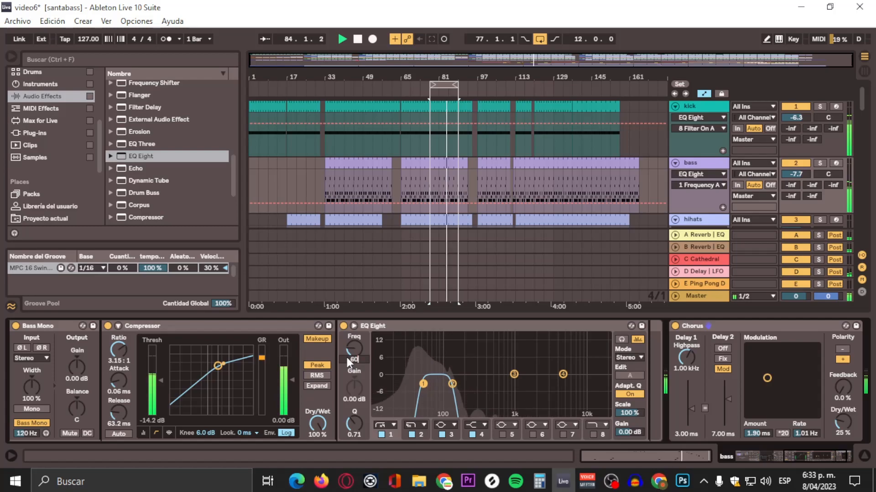
pyautogui.press('Return')
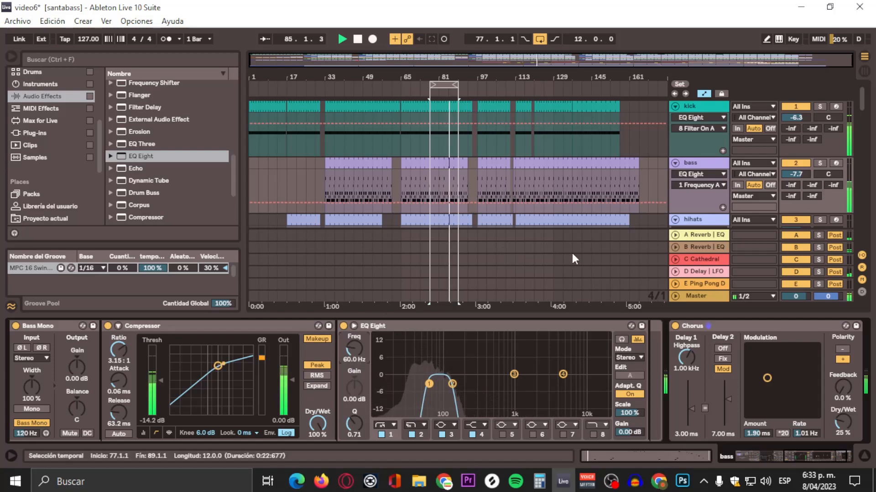
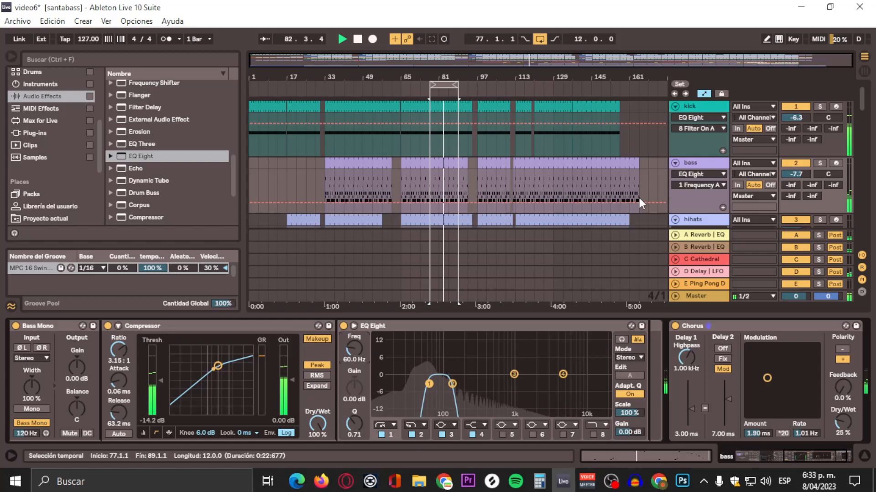
# Step: Add a Compressor at the end of the bass track's device chain, after the Chorus
pyautogui.scroll(-2, 652, 185)
pyautogui.scroll(-1, 652, 187)
pyautogui.scroll(-1, 652, 188)
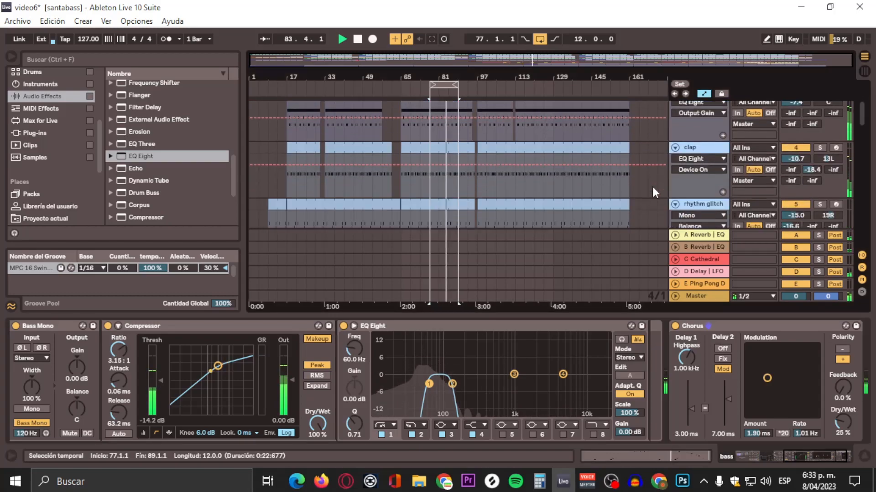
pyautogui.scroll(-2, 652, 188)
pyautogui.scroll(2, 652, 188)
pyautogui.scroll(4, 652, 186)
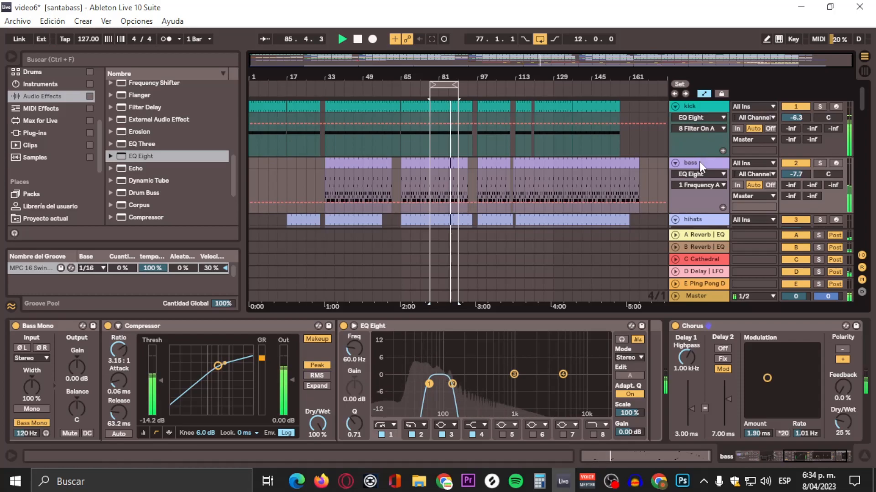
pyautogui.click(700, 163)
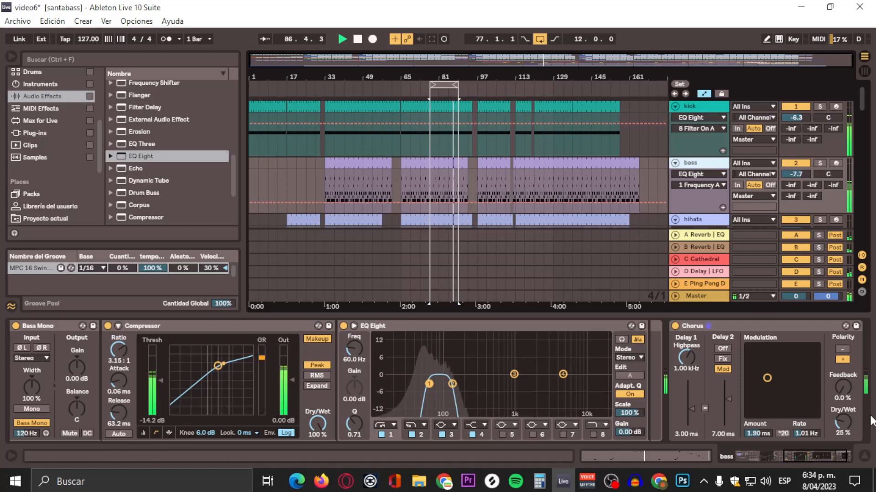
pyautogui.click(836, 458)
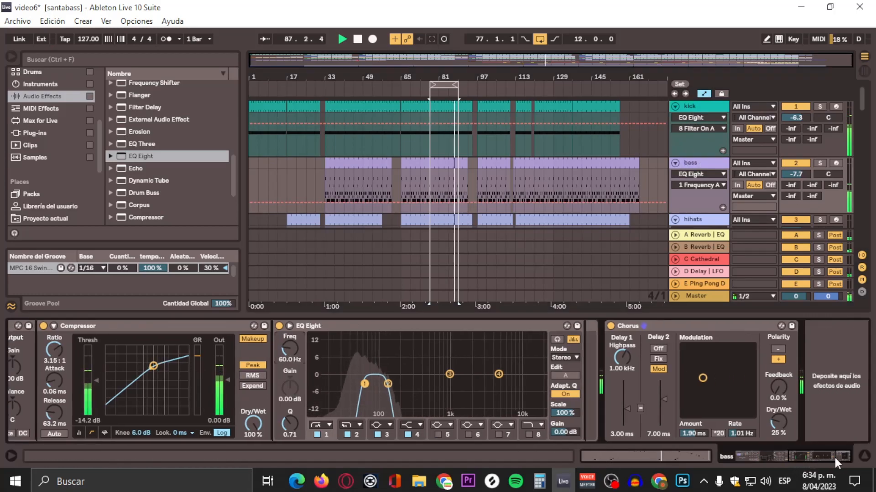
pyautogui.click(138, 154)
pyautogui.scroll(-3, 158, 182)
pyautogui.moveTo(157, 182); pyautogui.dragTo(825, 354)
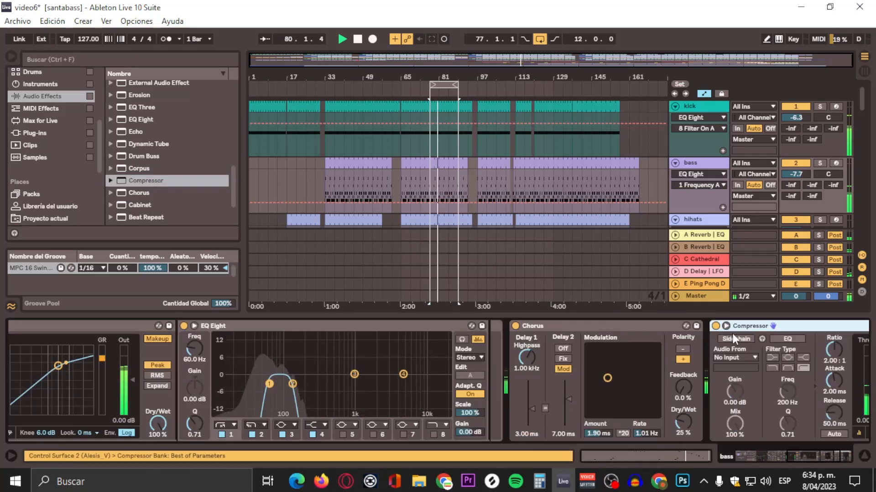
# Step: Enable sidechain on the bass track's new Compressor and choose kick as its audio source
pyautogui.click(733, 338)
pyautogui.click(736, 357)
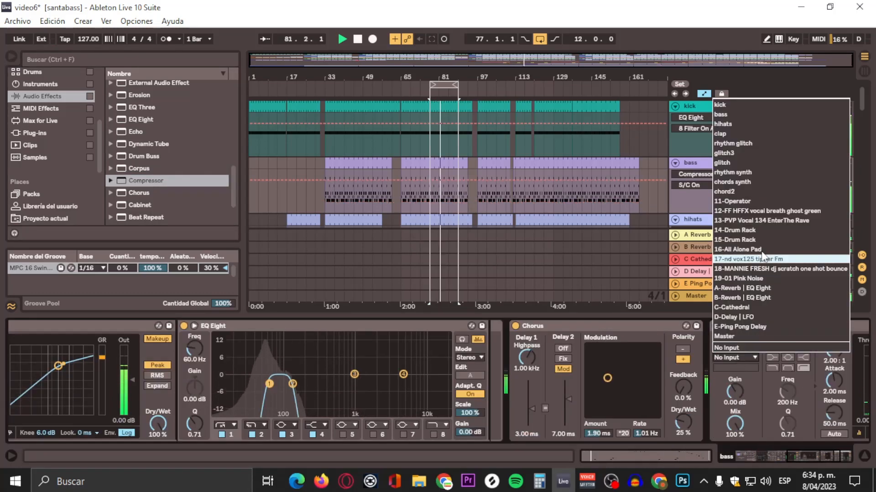
pyautogui.click(722, 105)
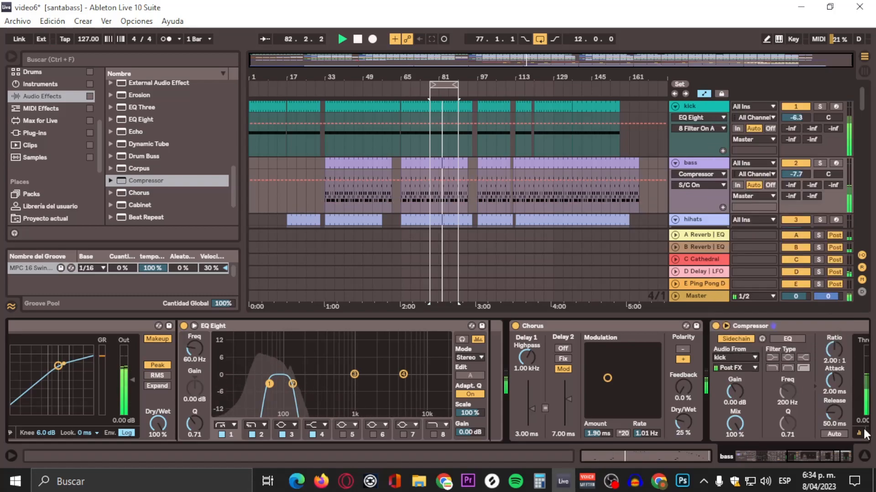
# Step: Set the bass sidechain Compressor to threshold -6.84 dB, ratio 3.00:1, attack 0.14 ms and release 33.9 ms
pyautogui.click(840, 456)
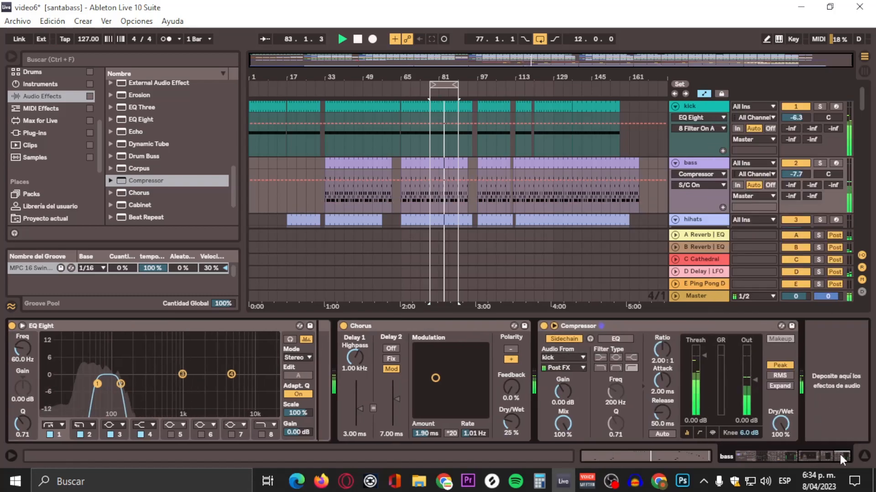
pyautogui.click(699, 432)
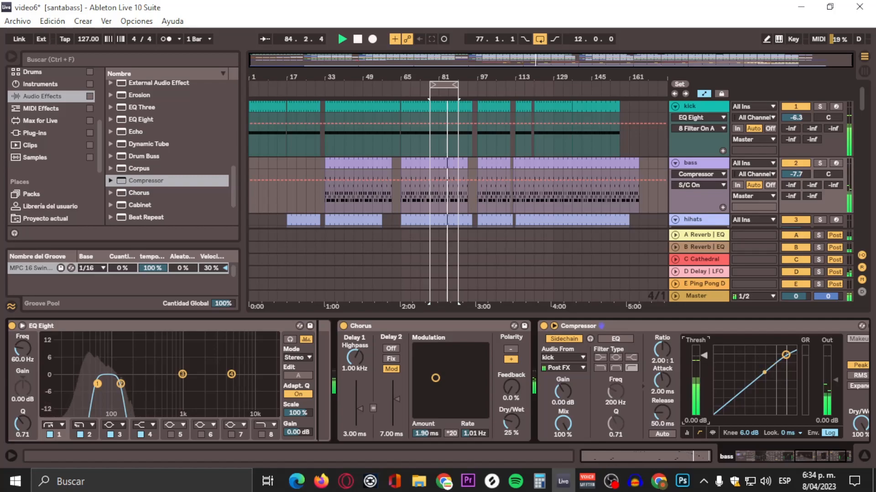
pyautogui.moveTo(704, 355); pyautogui.dragTo(663, 383)
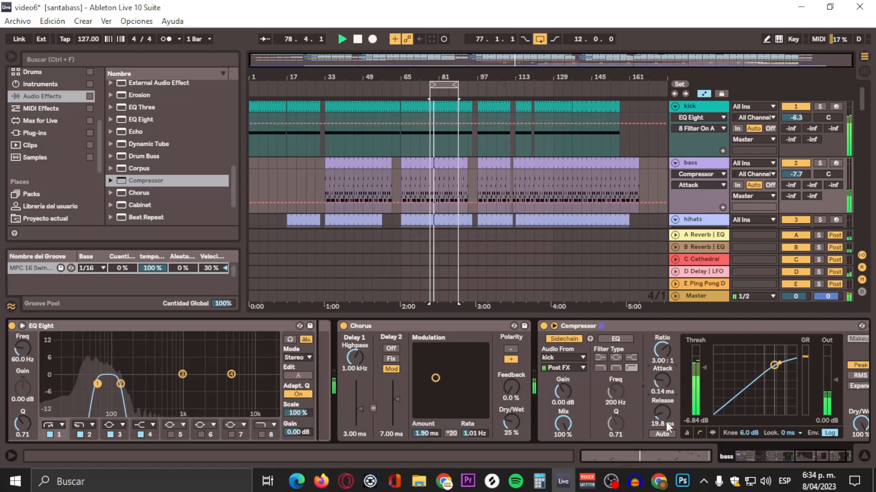
pyautogui.moveTo(665, 423); pyautogui.dragTo(661, 414)
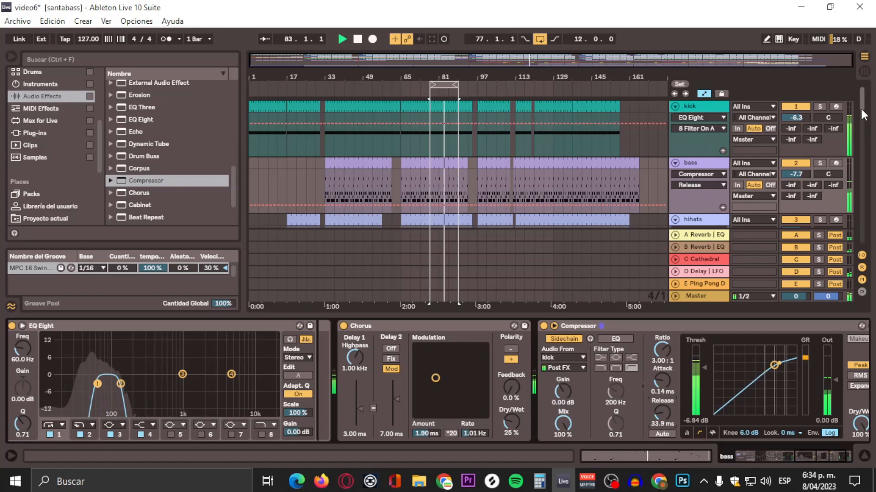
# Step: Show the chord2 track's devices, and move the 12-bar arrangement loop so that it starts at bar 117
pyautogui.moveTo(861, 102); pyautogui.dragTo(858, 177)
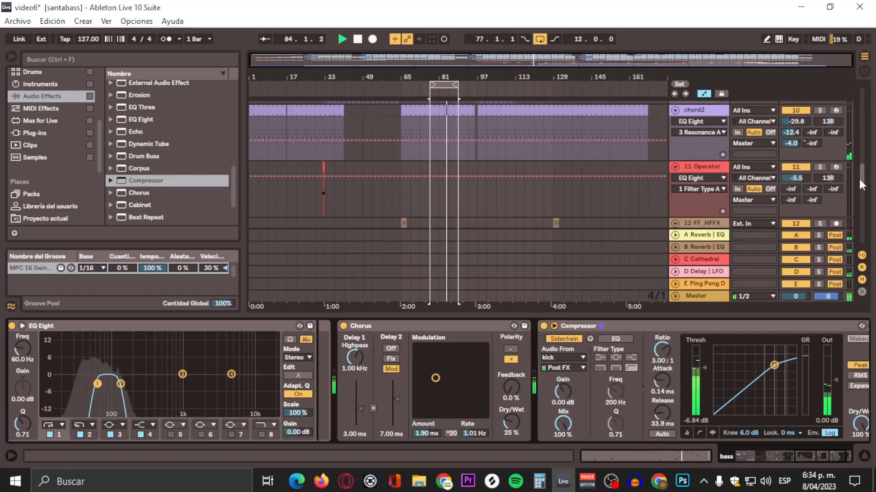
pyautogui.click(700, 137)
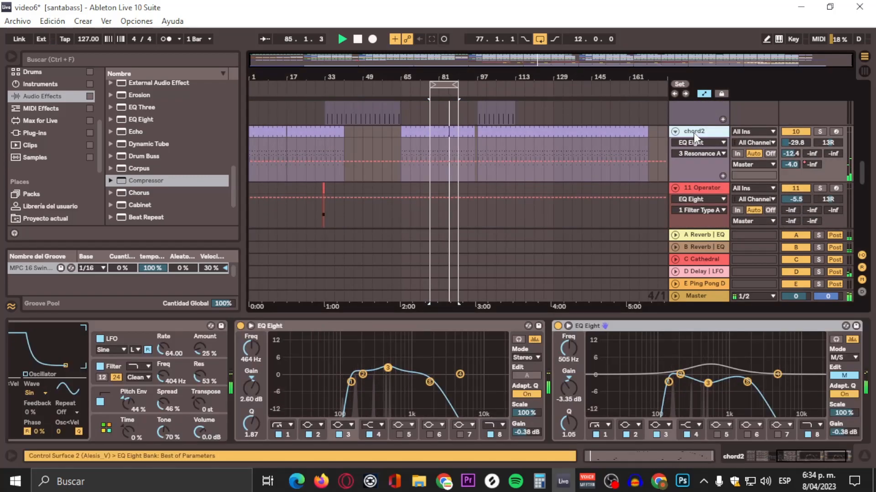
pyautogui.scroll(-8, 662, 175)
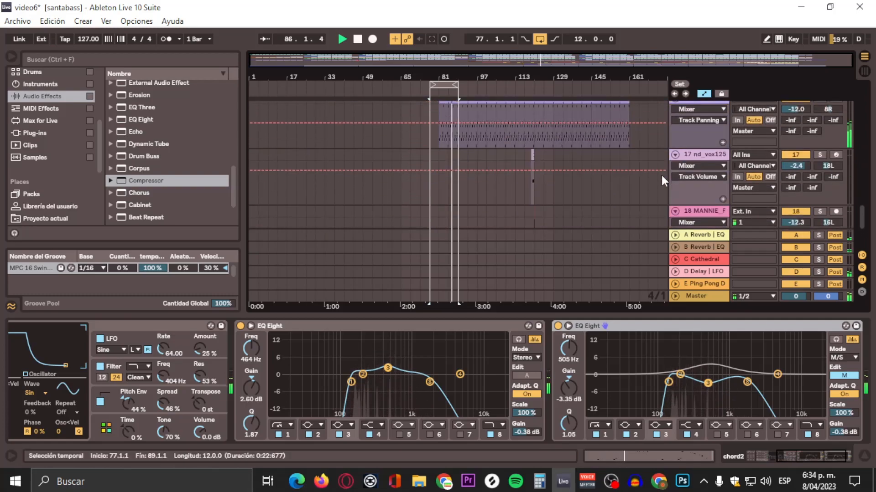
pyautogui.scroll(3, 543, 157)
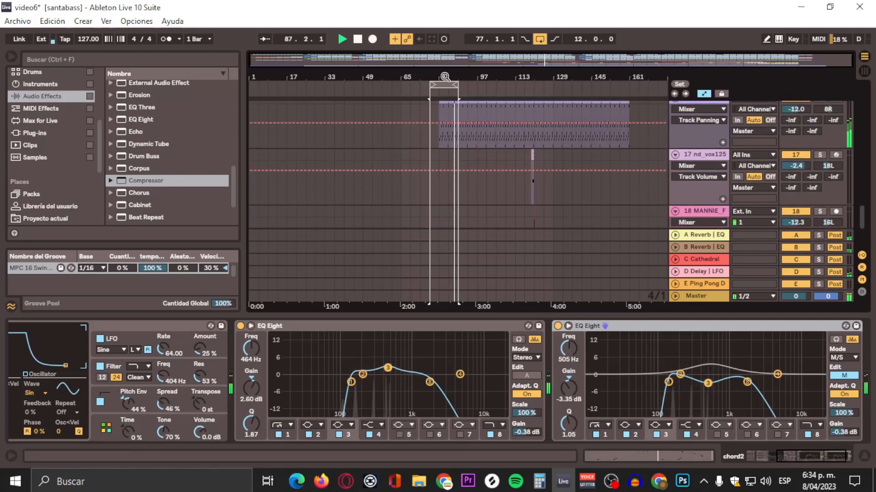
pyautogui.moveTo(449, 84); pyautogui.dragTo(542, 103)
pyautogui.scroll(3, 563, 145)
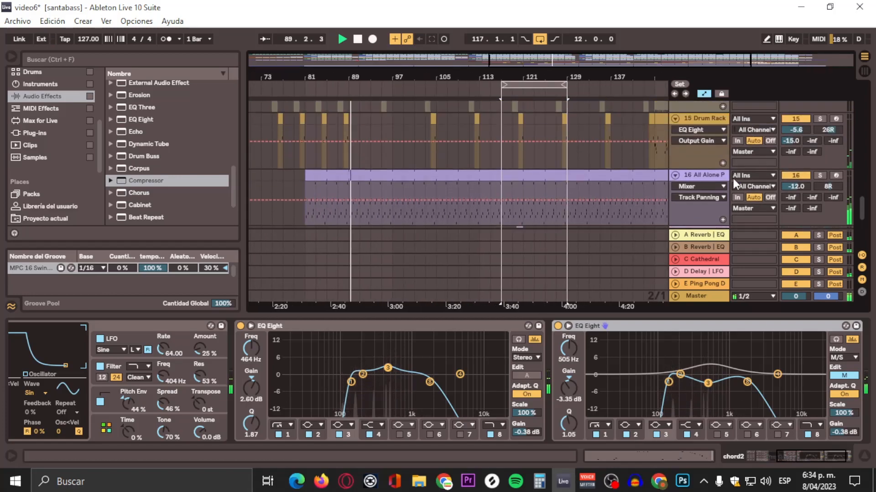
# Step: Show the 16 All Alone Pad track's device chain and select band 1 of its EQ Eight to check the low cut
pyautogui.scroll(-1, 629, 173)
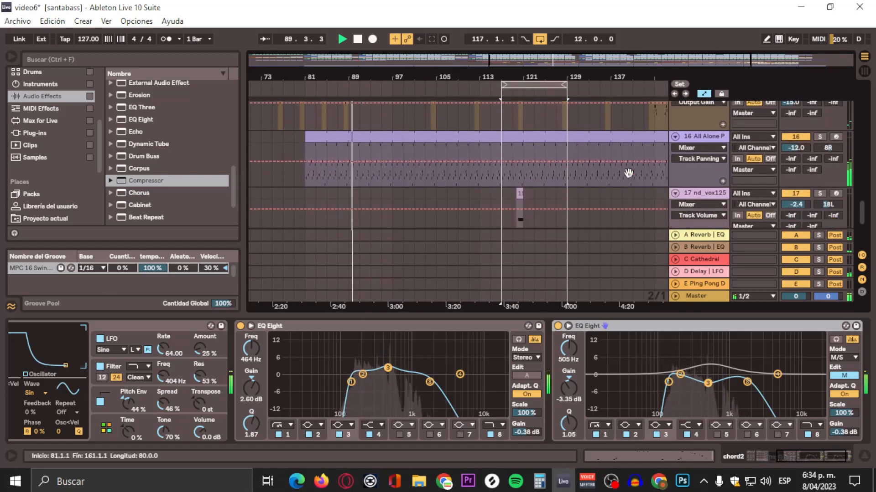
pyautogui.click(722, 143)
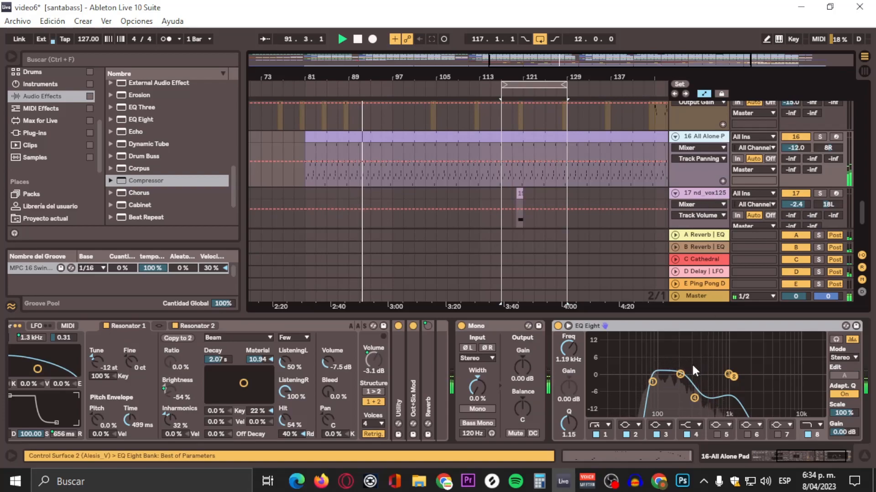
pyautogui.click(653, 381)
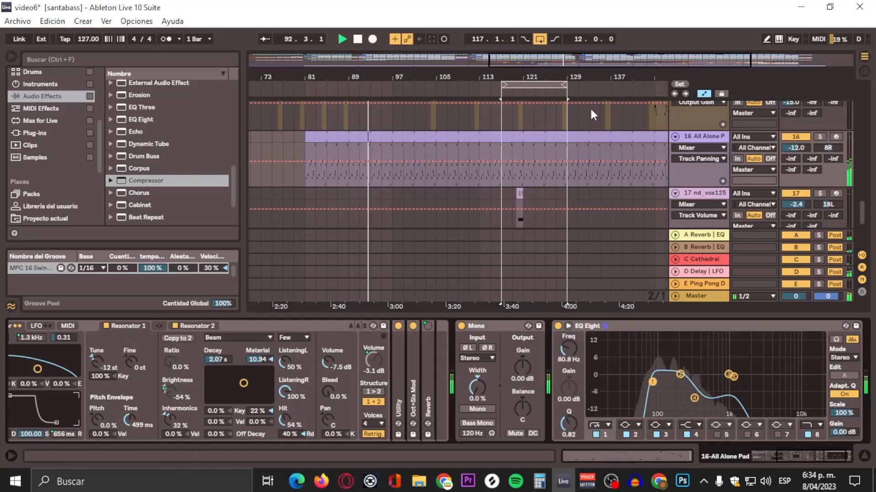
pyautogui.scroll(-1, 597, 146)
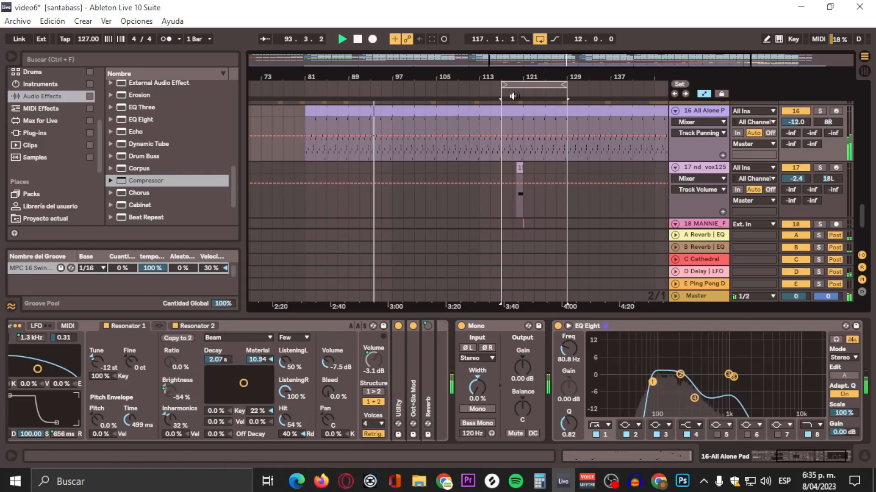
# Step: Play the loop from around bar 118 and add an EQ Eight to the 17 nd_vox125 track
pyautogui.click(513, 96)
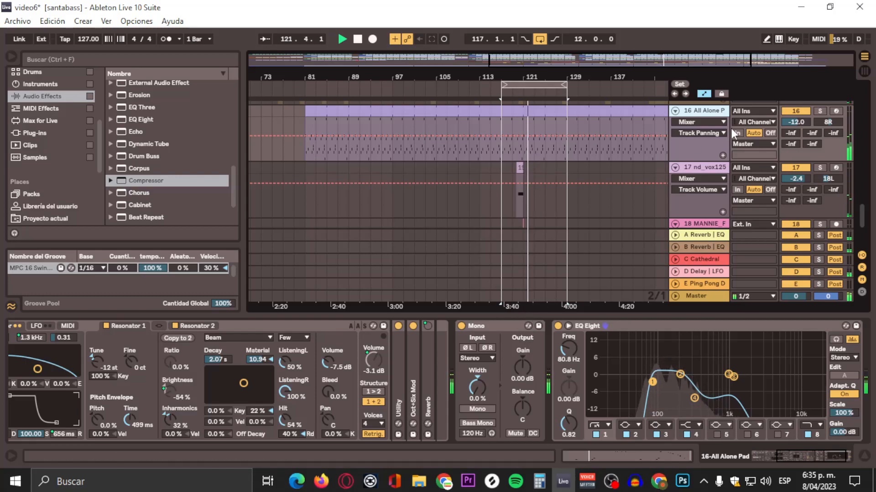
pyautogui.click(514, 94)
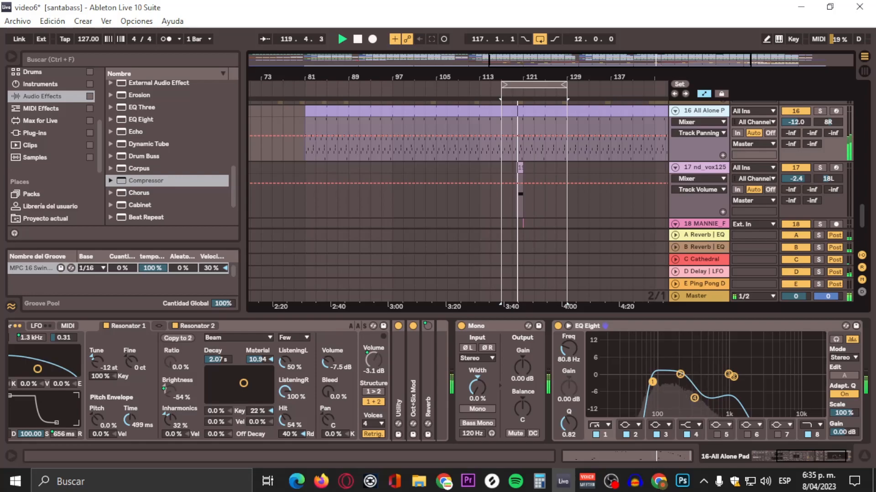
pyautogui.click(699, 168)
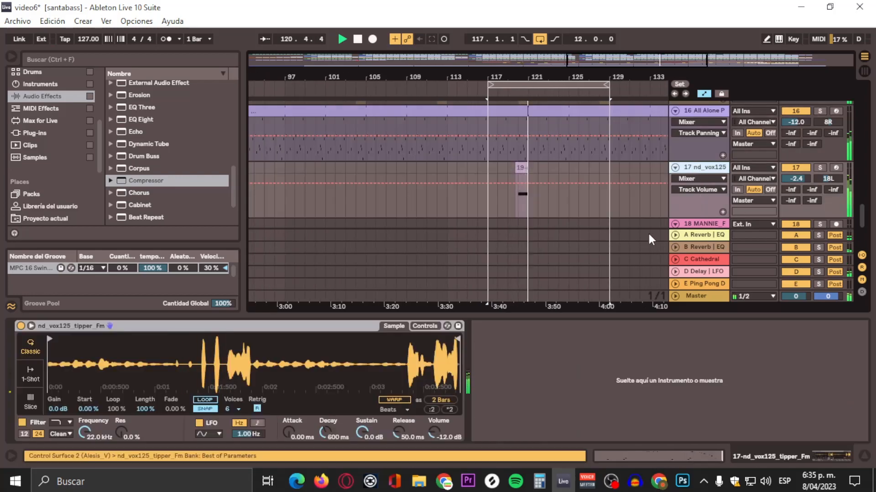
pyautogui.click(144, 119)
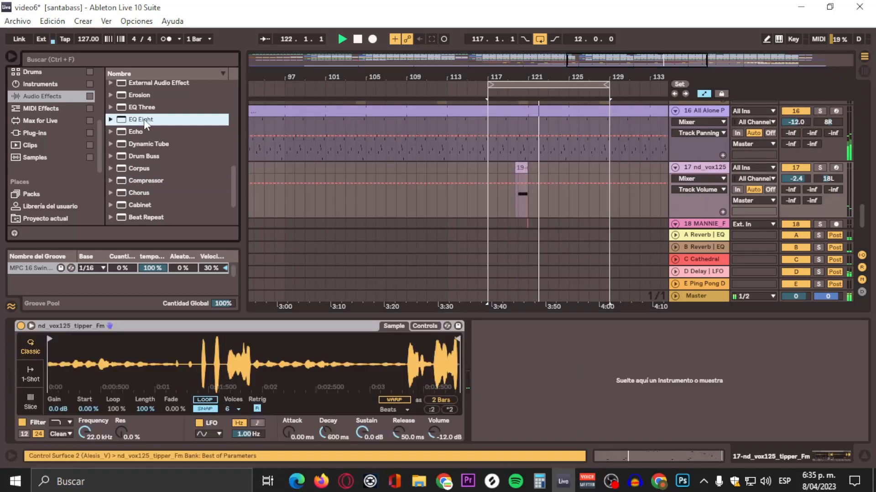
pyautogui.moveTo(144, 119); pyautogui.dragTo(561, 332)
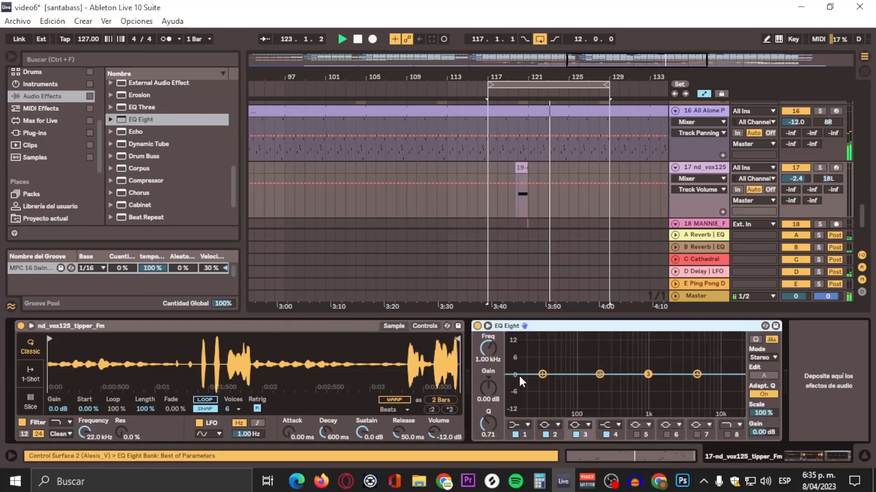
# Step: Make band 1 of the nd_vox125 EQ Eight a low cut at 211 Hz with Q 0.75, and set the output gain to 0.38 dB
pyautogui.click(543, 375)
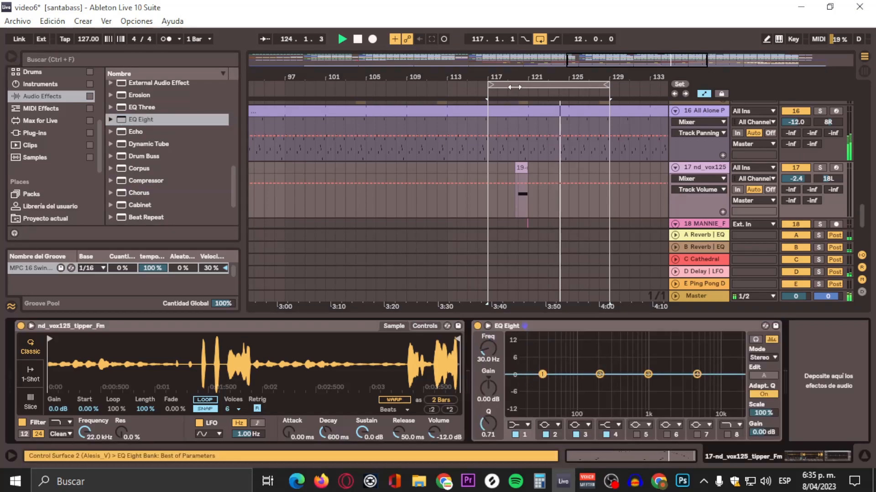
pyautogui.click(518, 426)
pyautogui.click(514, 356)
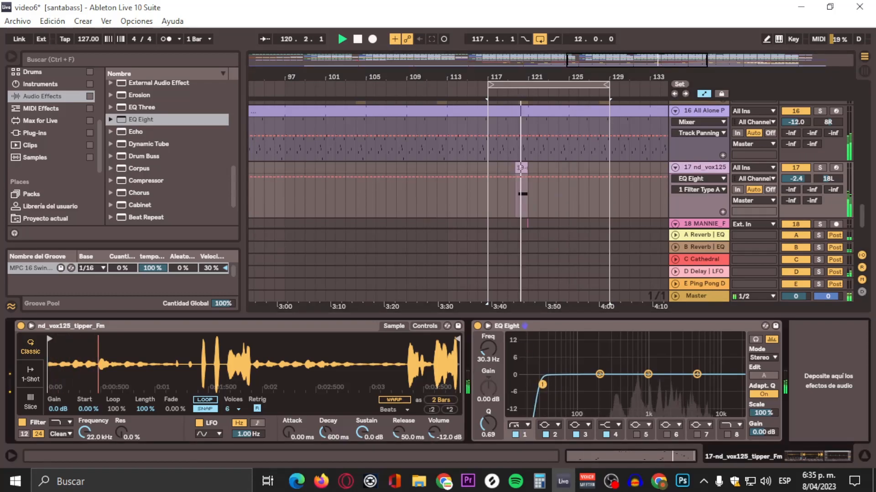
pyautogui.moveTo(542, 385); pyautogui.dragTo(601, 383)
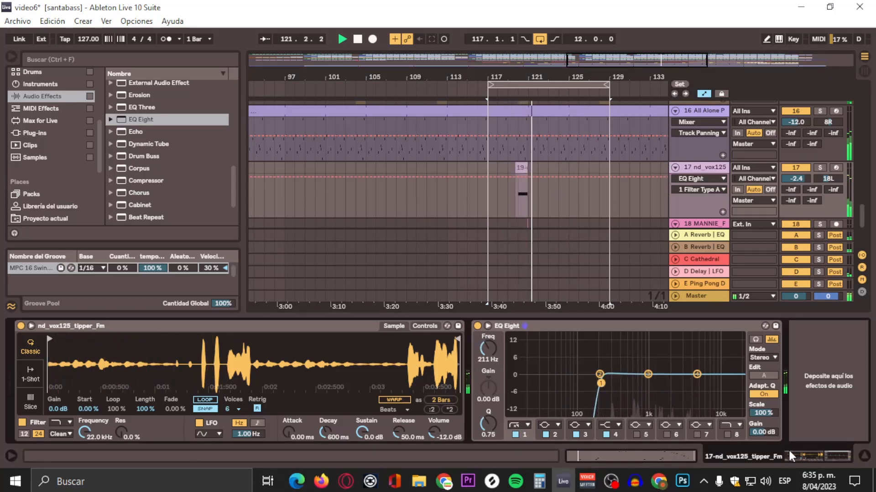
pyautogui.moveTo(755, 433); pyautogui.dragTo(756, 432)
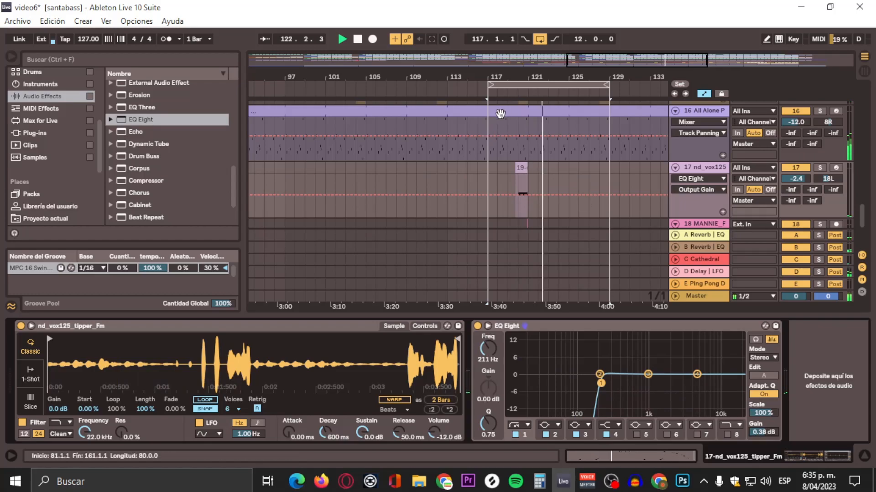
# Step: Set the 18 MANNIE_F track's volume to -10.9 dB and replay the section just before bar 121
pyautogui.click(516, 98)
pyautogui.scroll(-3, 554, 127)
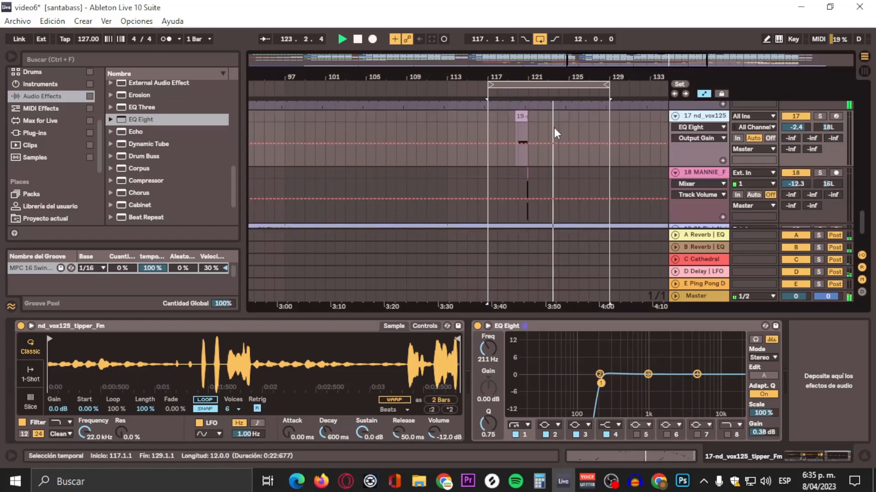
pyautogui.moveTo(539, 78); pyautogui.dragTo(539, 120)
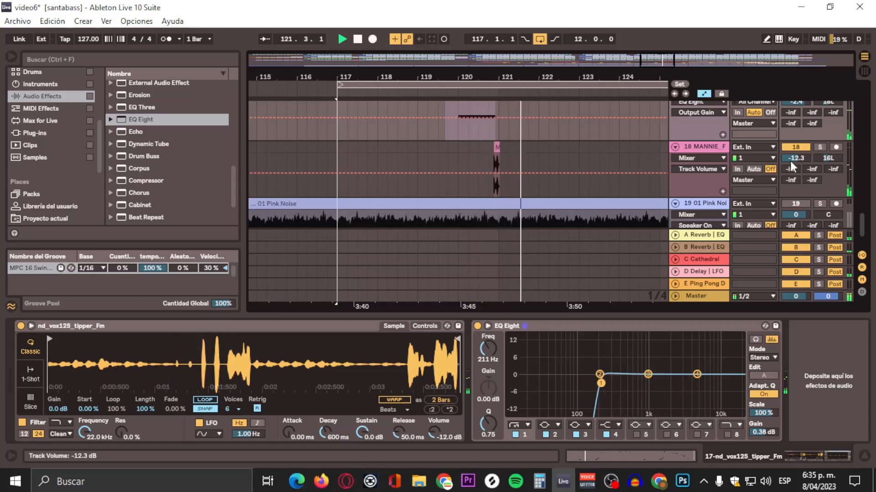
pyautogui.moveTo(796, 158); pyautogui.dragTo(795, 152)
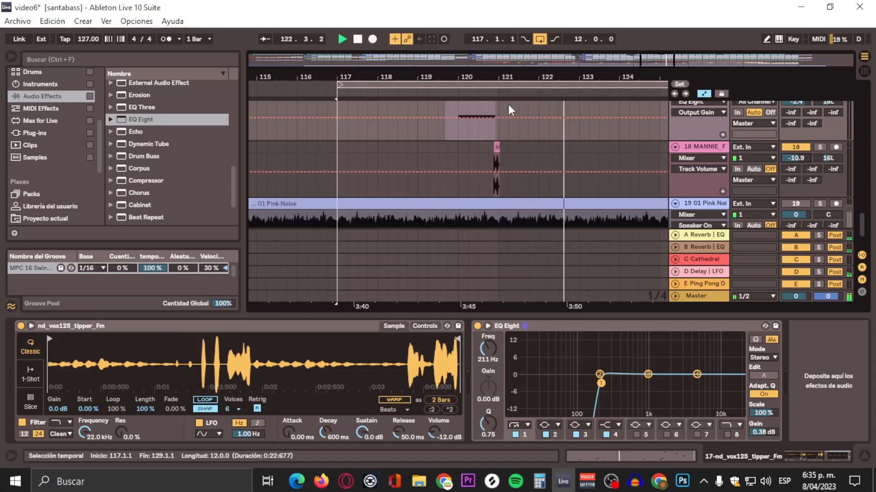
pyautogui.click(491, 90)
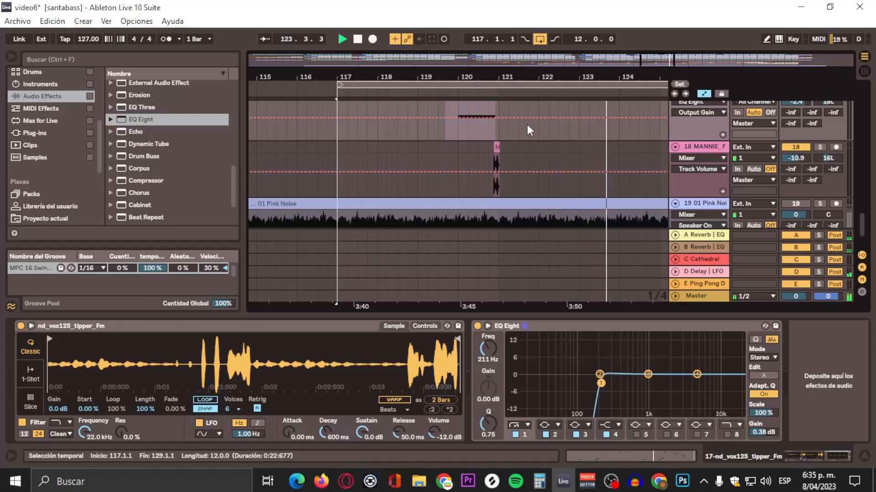
# Step: Add an EQ Eight to the 18 MANNIE_F track
pyautogui.click(692, 150)
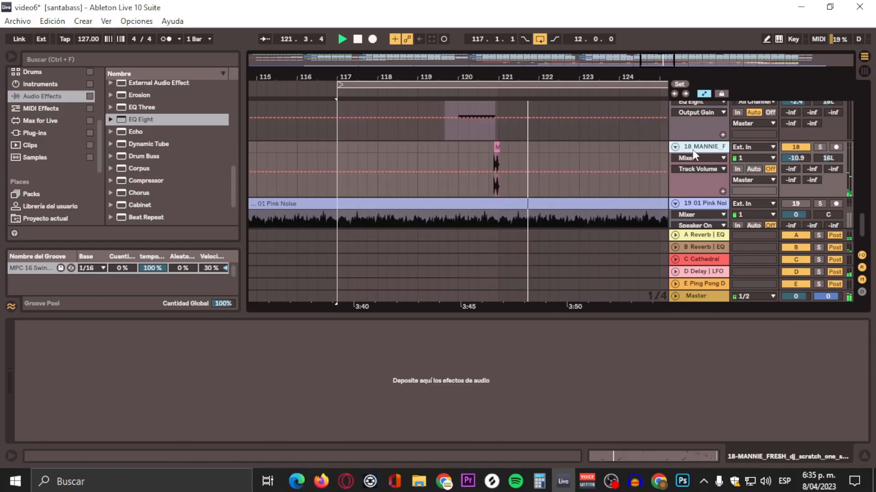
pyautogui.moveTo(136, 117); pyautogui.dragTo(356, 330)
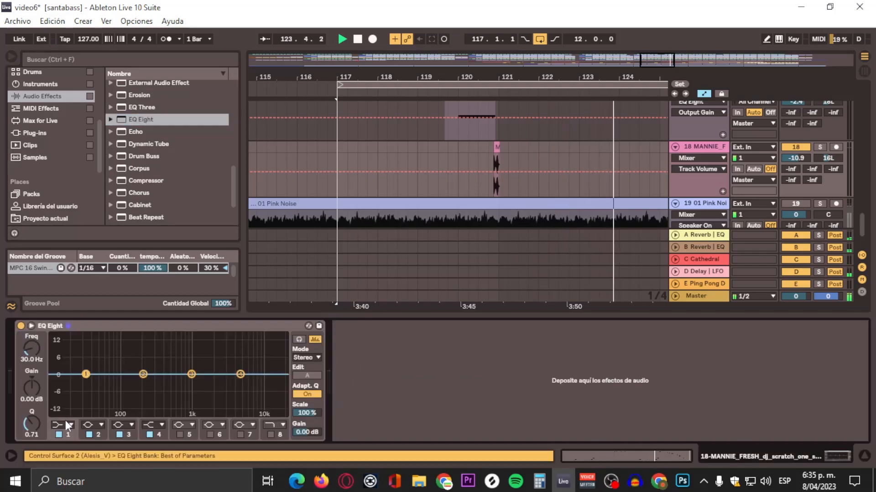
# Step: Make band 1 of the 18 MANNIE_F track's EQ Eight a low cut at 52.7 Hz with Q 0.72
pyautogui.click(67, 425)
pyautogui.click(61, 349)
pyautogui.moveTo(86, 382); pyautogui.dragTo(116, 386)
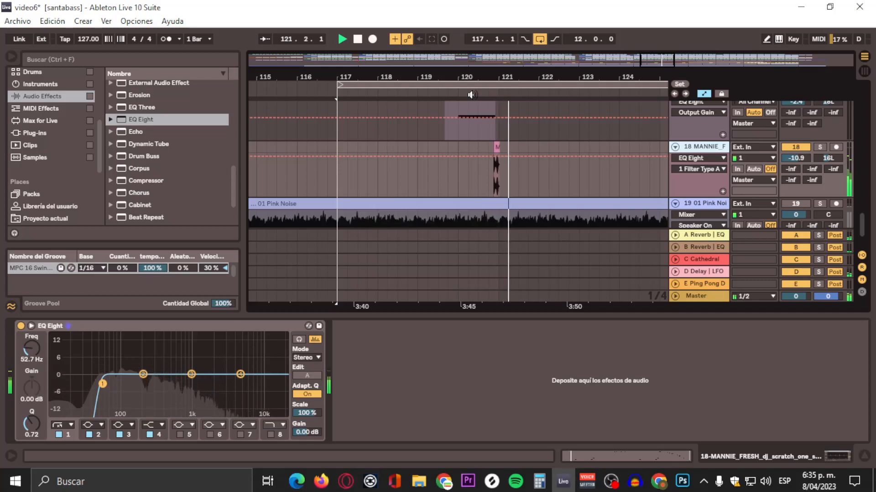
# Step: Extend the loop so that it starts at bar 1 and runs 160 bars, covering the whole song
pyautogui.moveTo(511, 77); pyautogui.dragTo(511, 30)
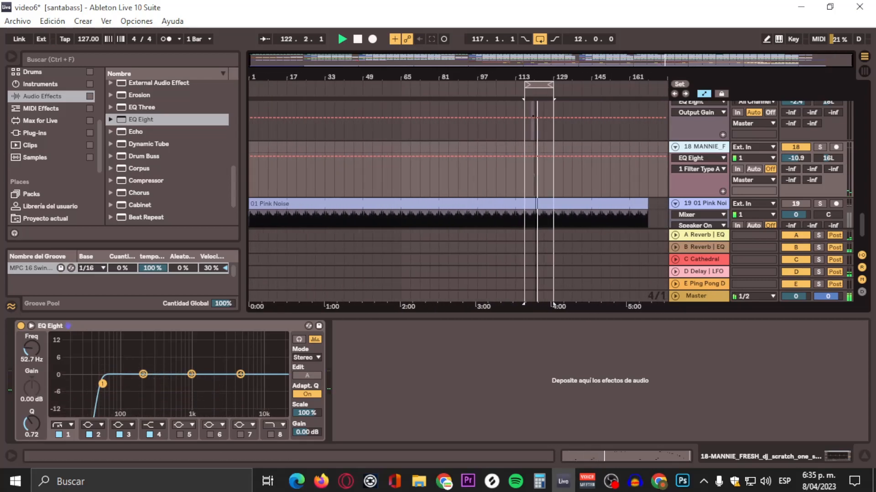
pyautogui.scroll(10, 562, 116)
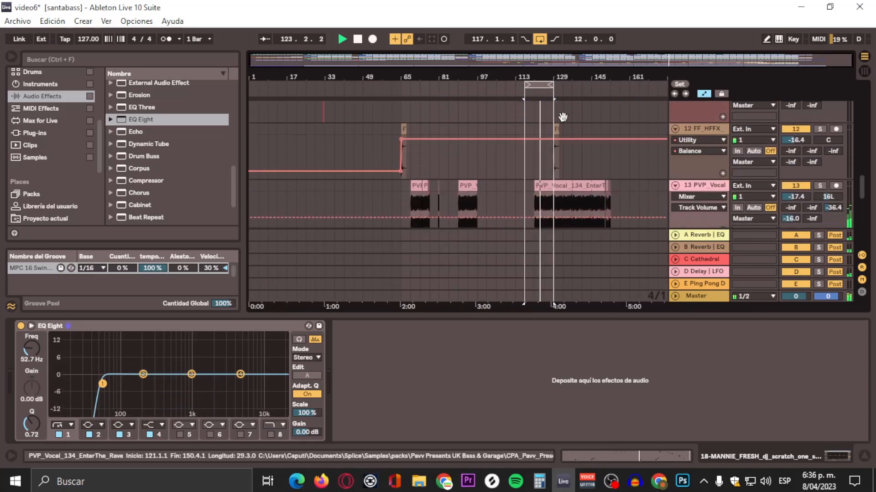
pyautogui.moveTo(565, 86); pyautogui.dragTo(630, 85)
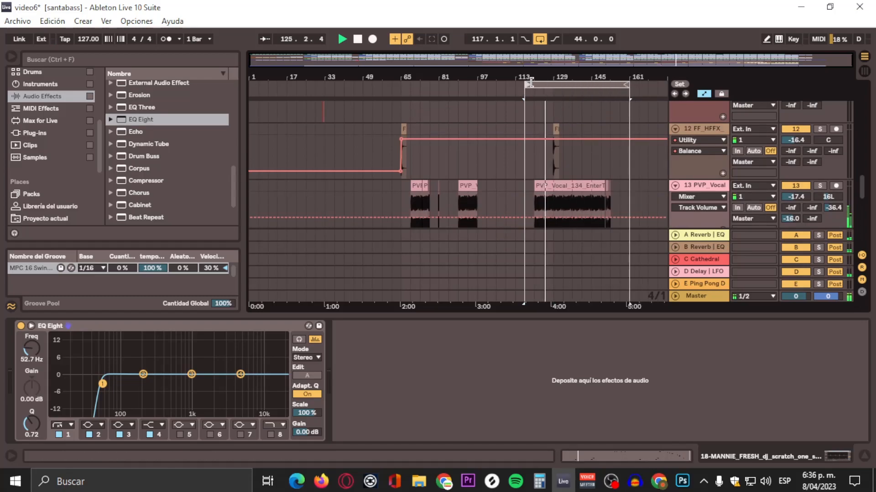
pyautogui.moveTo(531, 83); pyautogui.dragTo(252, 84)
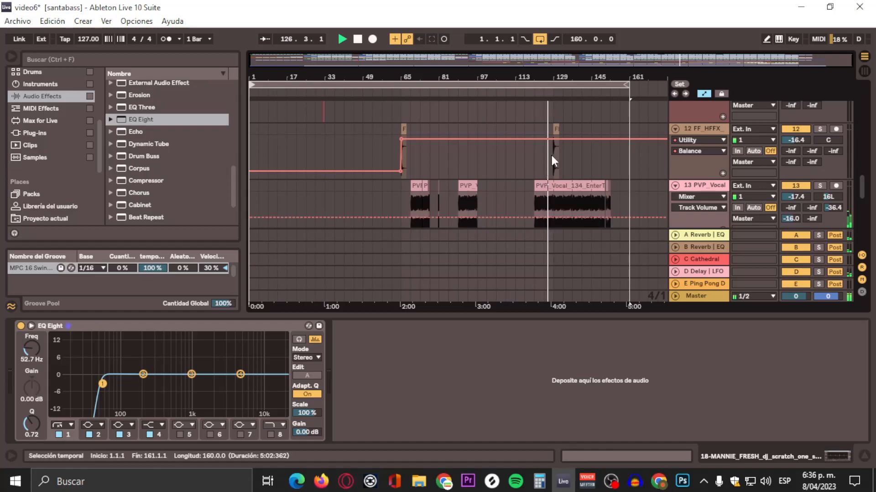
# Step: Lower the 13 PVP_Vocal track's volume to -23.8 dB
pyautogui.scroll(-6, 604, 152)
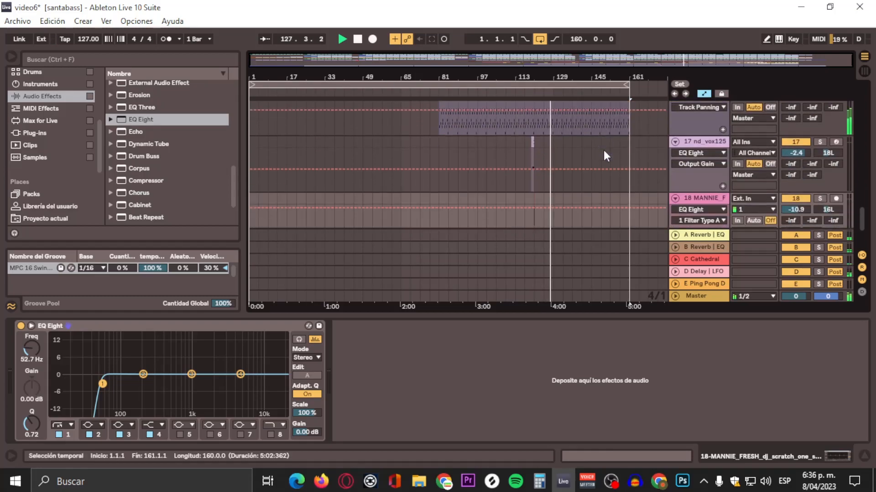
pyautogui.scroll(-1, 603, 150)
pyautogui.scroll(3, 603, 150)
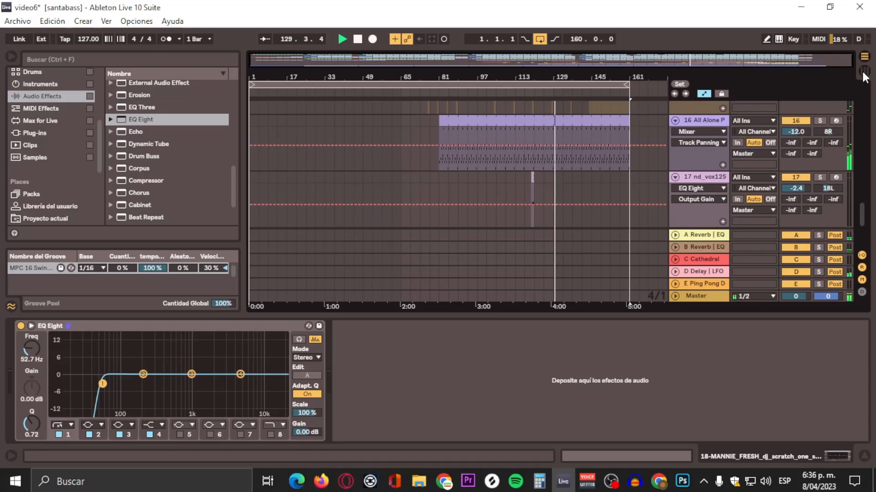
pyautogui.scroll(5, 647, 135)
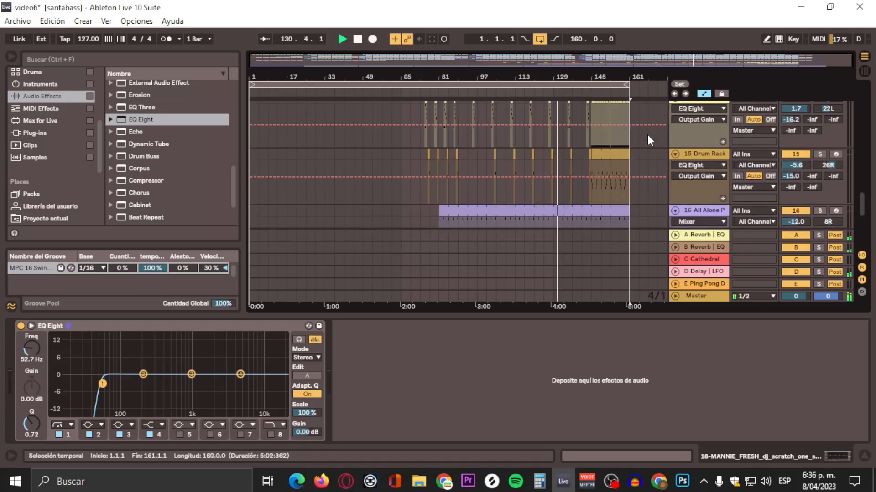
pyautogui.scroll(2, 647, 135)
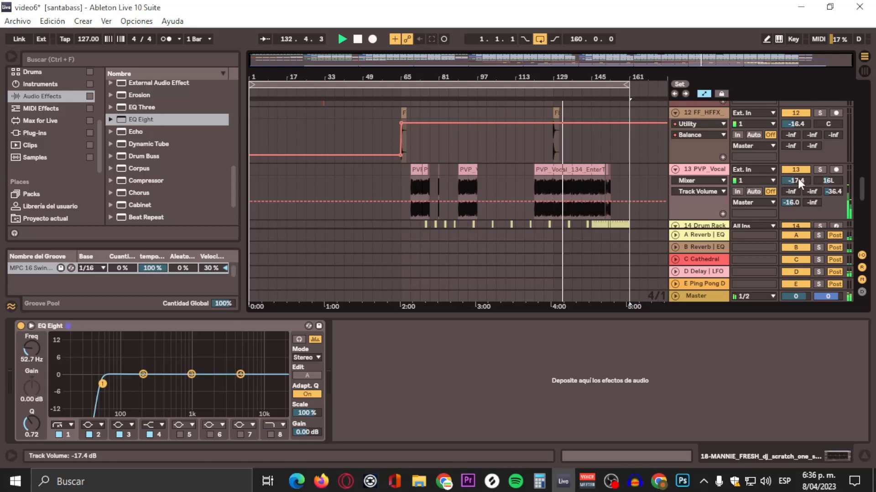
pyautogui.moveTo(796, 180)
pyautogui.mouseDown()
pyautogui.moveTo(795, 218)
pyautogui.moveTo(796, 192)
pyautogui.mouseUp()
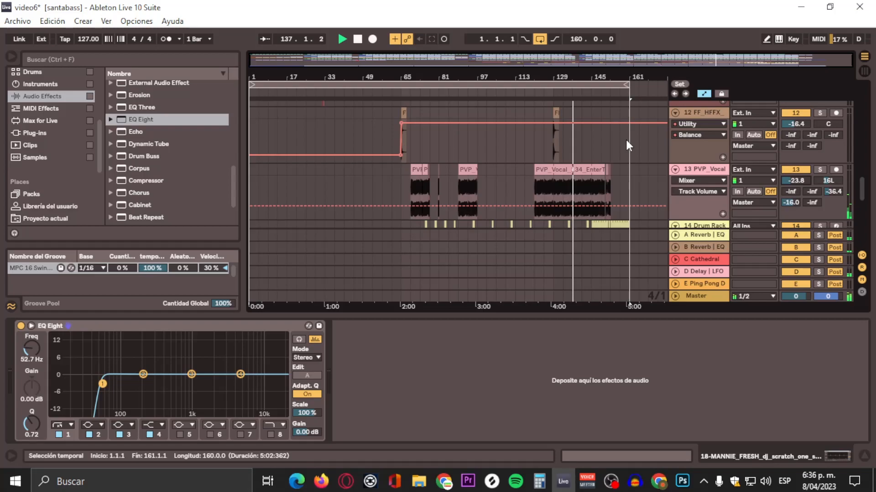
# Step: Move the high cut of the 13 PVP_Vocal EQ Eight's band 8 to 1.16 kHz with Q 0.33
pyautogui.click(702, 171)
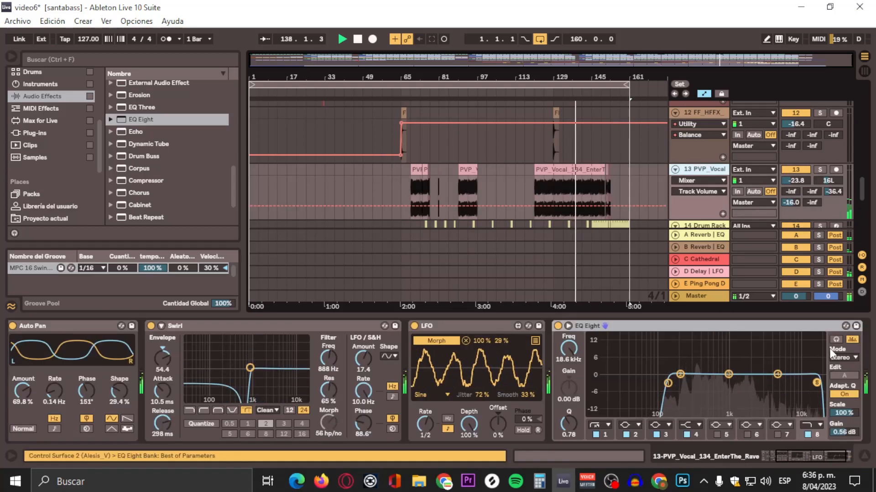
pyautogui.moveTo(816, 384); pyautogui.dragTo(743, 390)
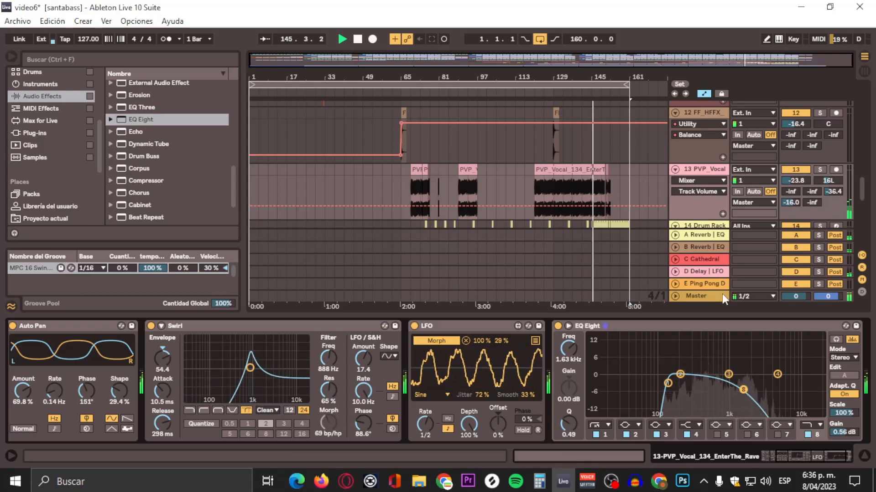
pyautogui.moveTo(744, 388); pyautogui.dragTo(733, 395)
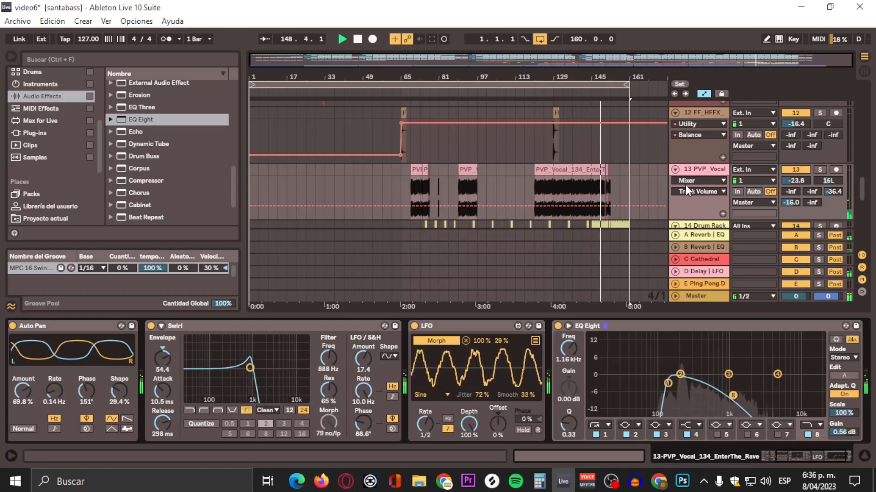
# Step: Look over the tracks up to the kick during playback and switch to the Session View mixer
pyautogui.scroll(-3, 645, 149)
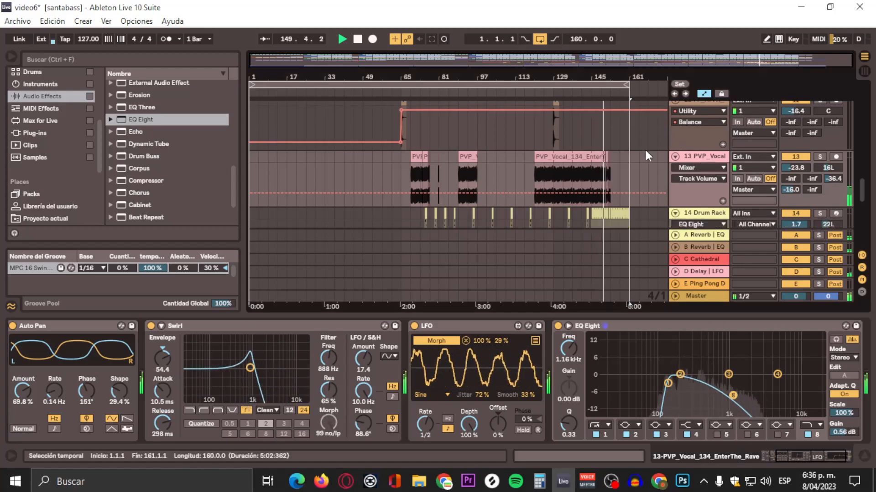
pyautogui.scroll(5, 645, 150)
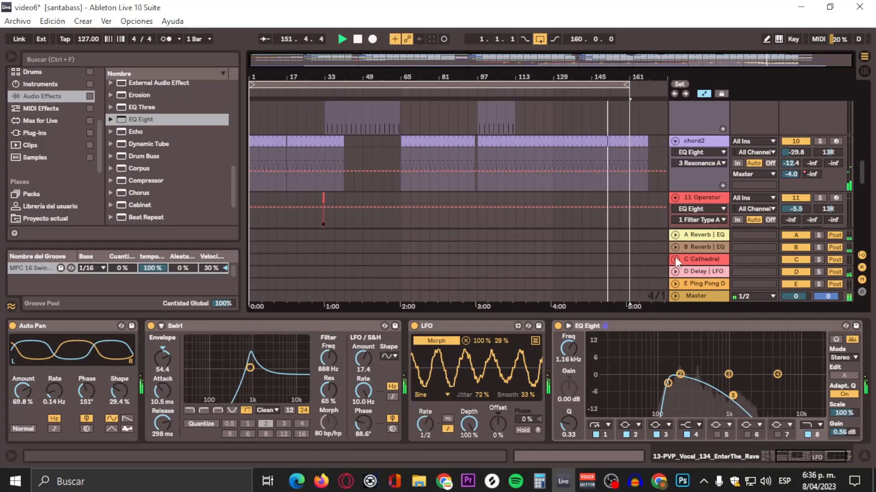
pyautogui.scroll(2, 652, 189)
pyautogui.scroll(3, 652, 185)
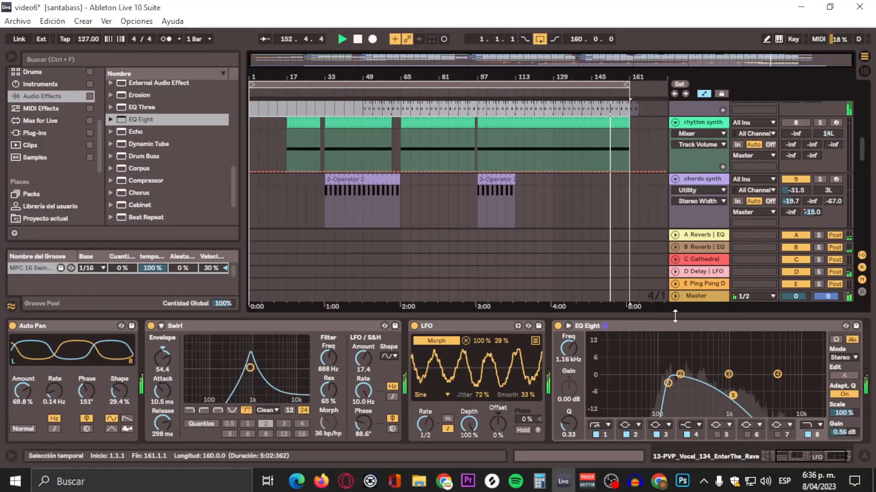
pyautogui.scroll(4, 715, 228)
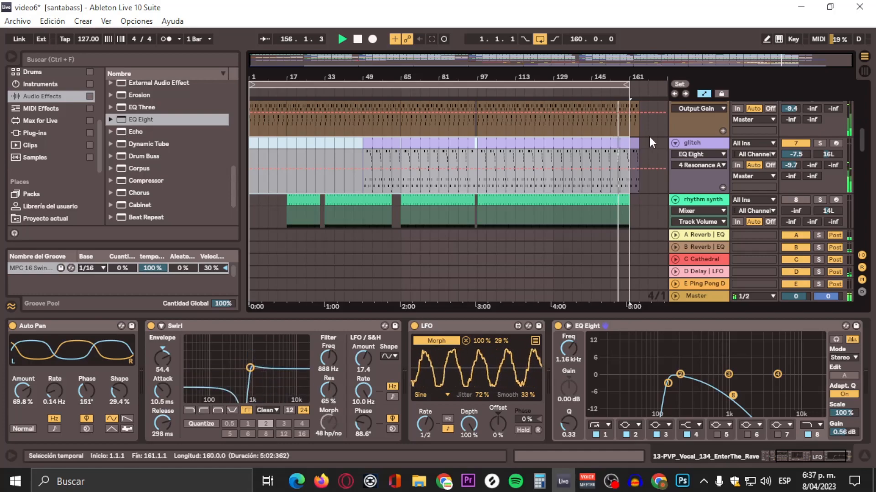
pyautogui.scroll(4, 649, 133)
pyautogui.scroll(6, 649, 133)
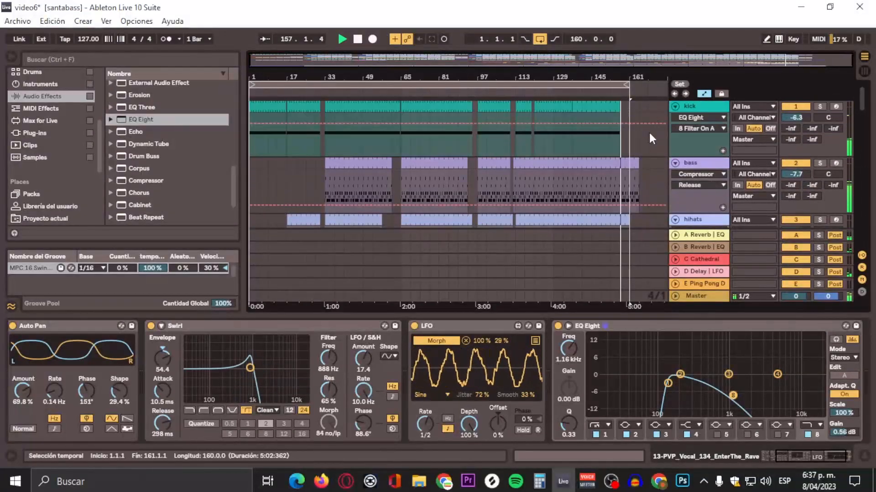
pyautogui.click(859, 72)
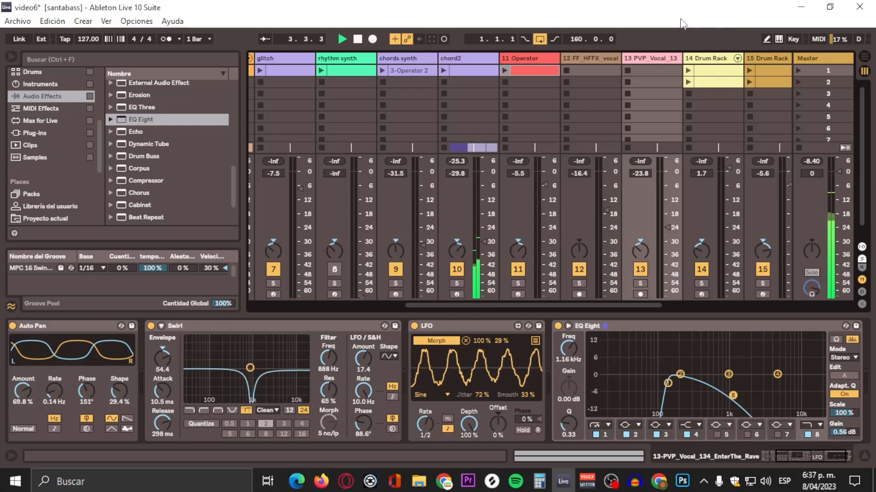
# Step: Search the audio effects for "meter"
pyautogui.click(142, 55)
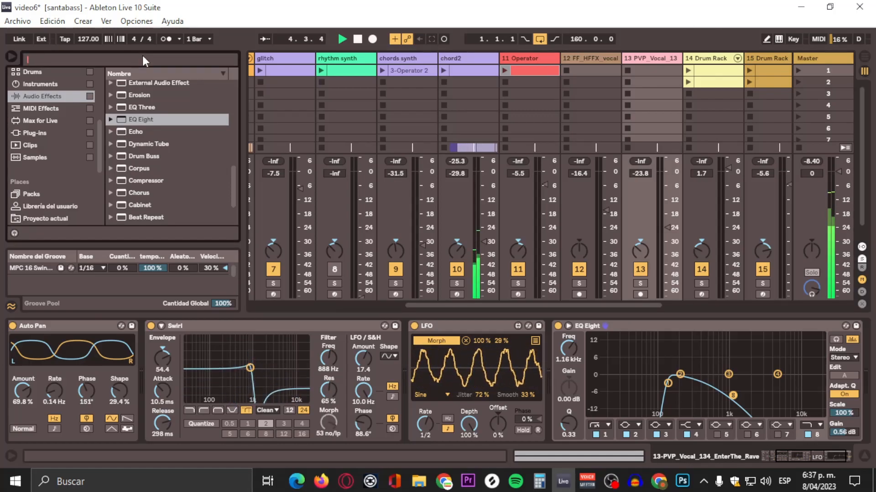
pyautogui.write('meey')
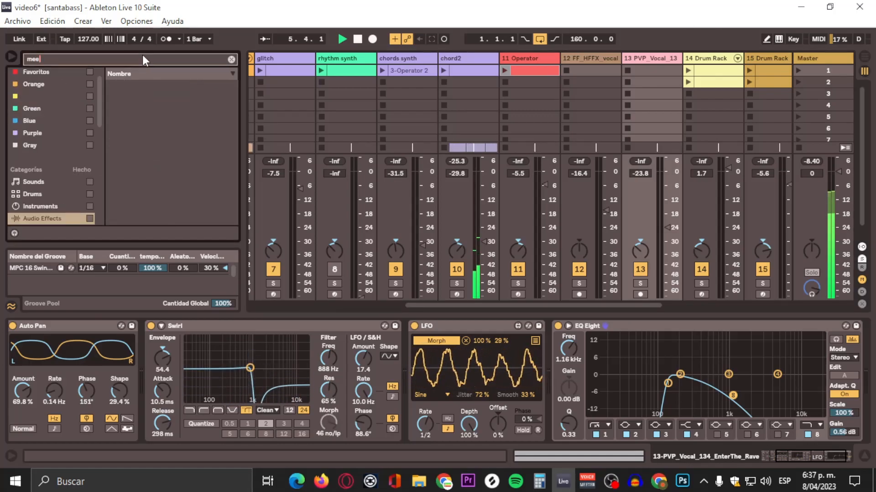
pyautogui.press('BackSpace')
pyautogui.press('BackSpace')
pyautogui.press('BackSpace')
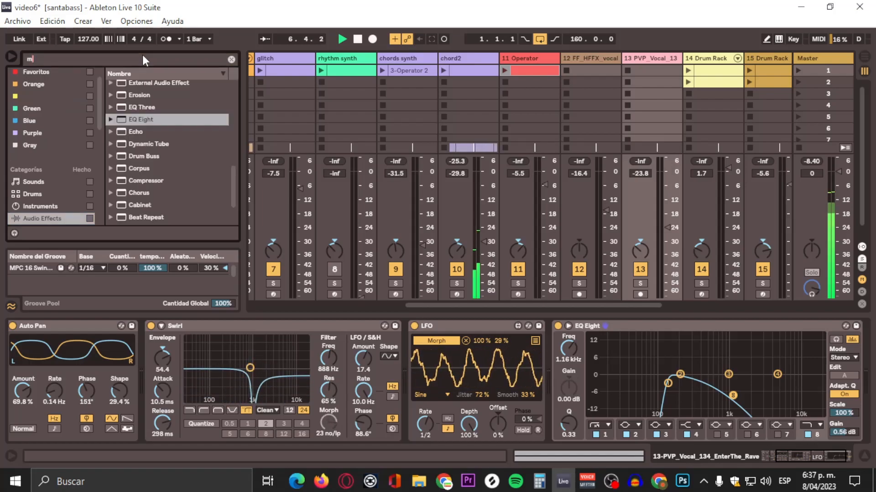
pyautogui.write('eyer')
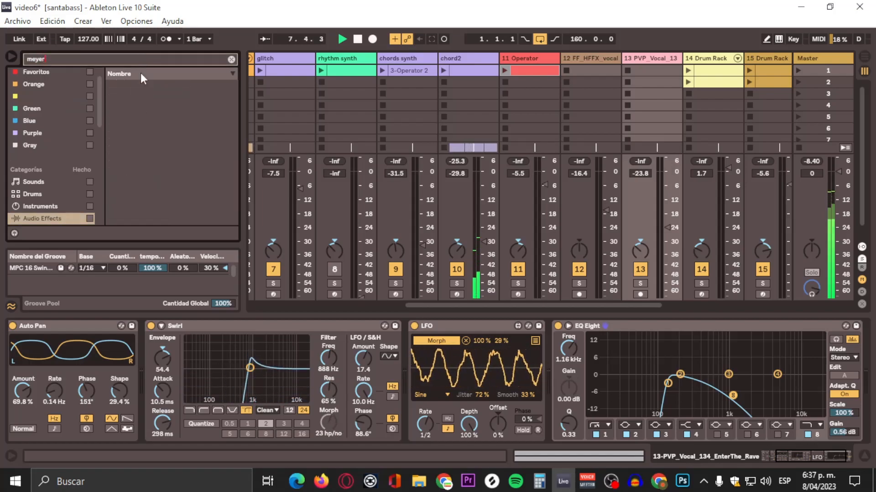
pyautogui.press('BackSpace')
pyautogui.press('BackSpace')
pyautogui.press('BackSpace')
pyautogui.write('t')
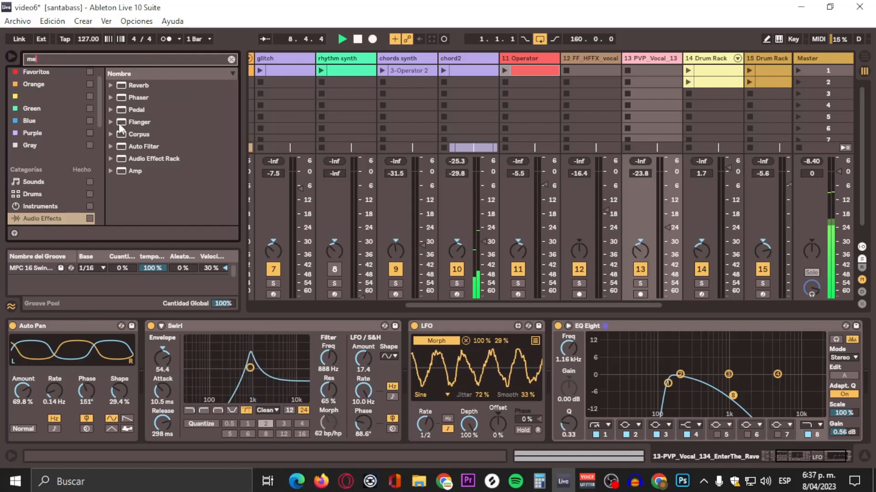
pyautogui.write('er')
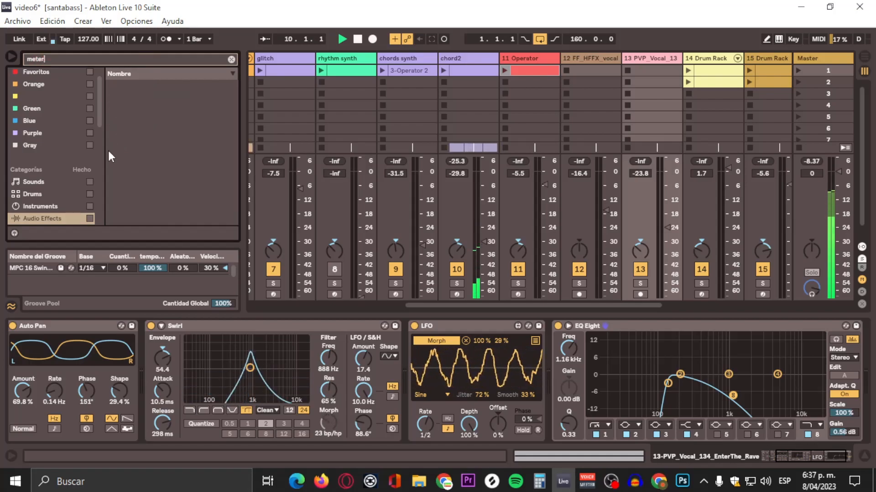
pyautogui.scroll(-1, 70, 178)
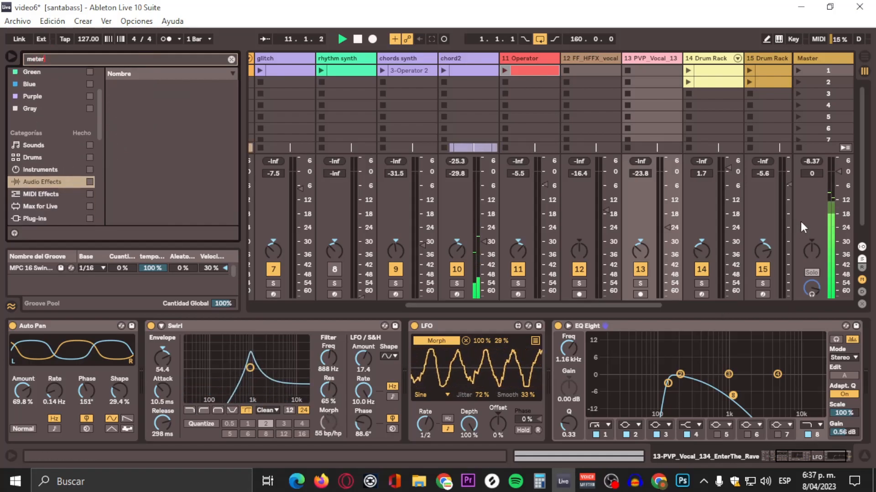
# Step: Reset the master peak reading, play the arrangement from around bar 48, and check the master level in Session View
pyautogui.click(806, 163)
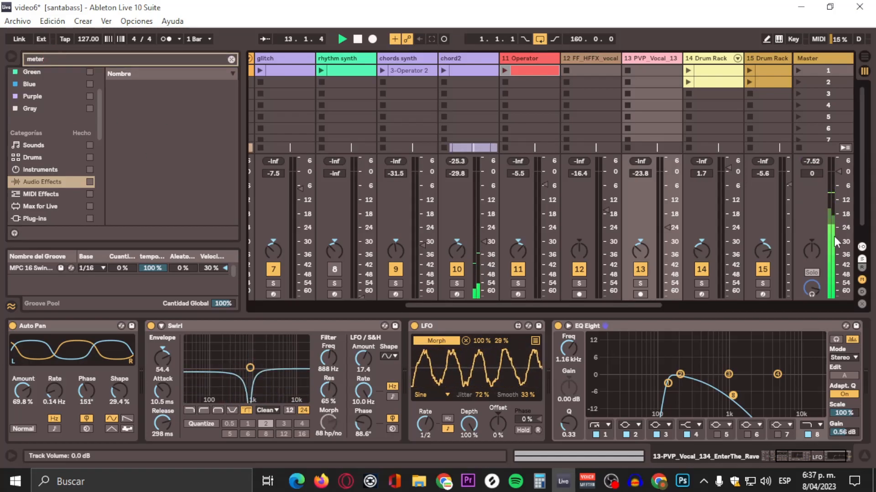
pyautogui.click(814, 162)
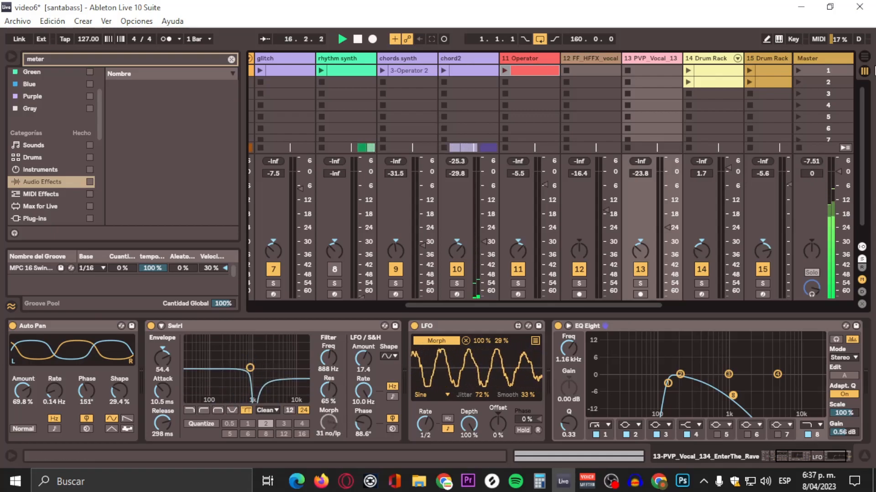
pyautogui.click(862, 58)
pyautogui.click(366, 96)
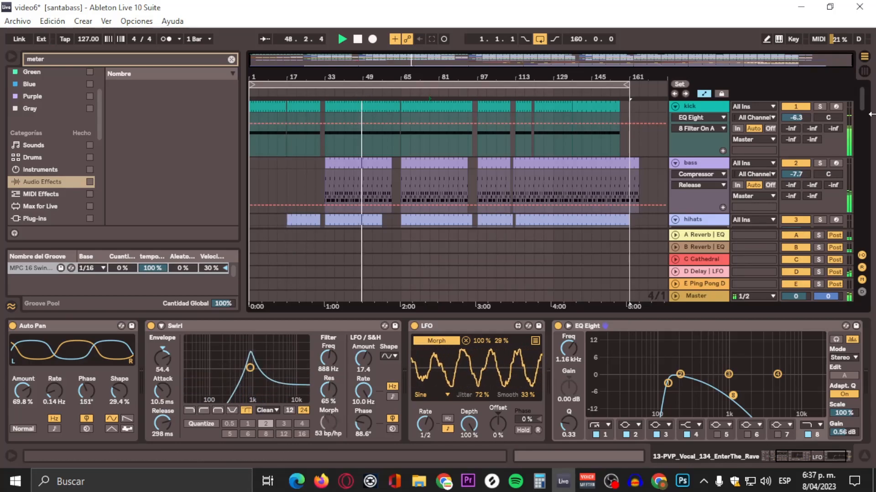
pyautogui.click(863, 72)
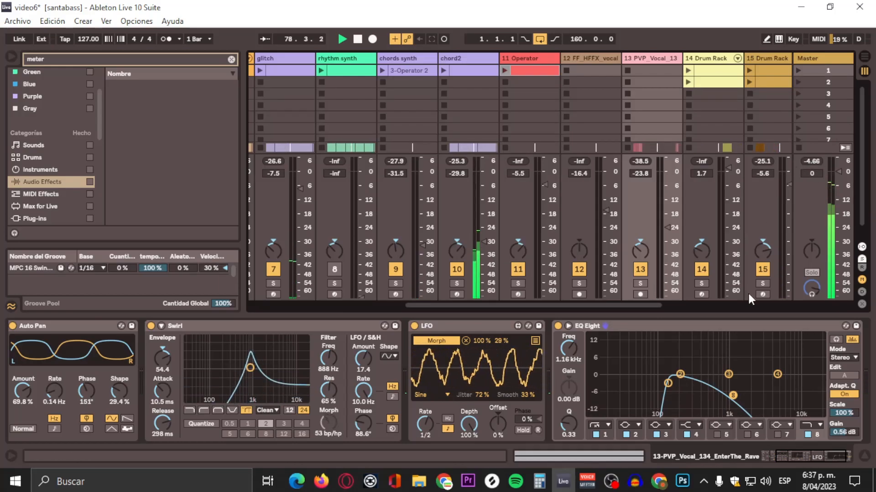
# Step: Select all tracks from the kick to 19 Pink Noise, lower them together until the kick is at -8.5 dB, and reset the master peak
pyautogui.moveTo(609, 304); pyautogui.dragTo(418, 300)
pyautogui.click(721, 61)
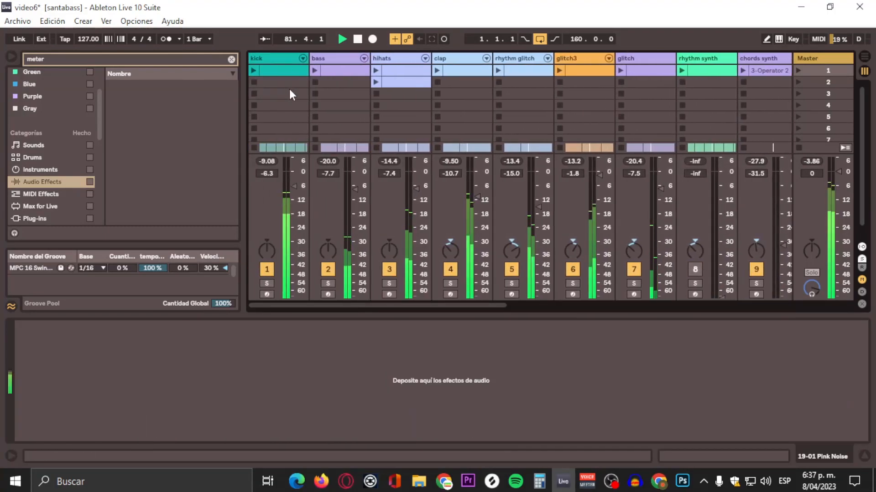
pyautogui.click(285, 60)
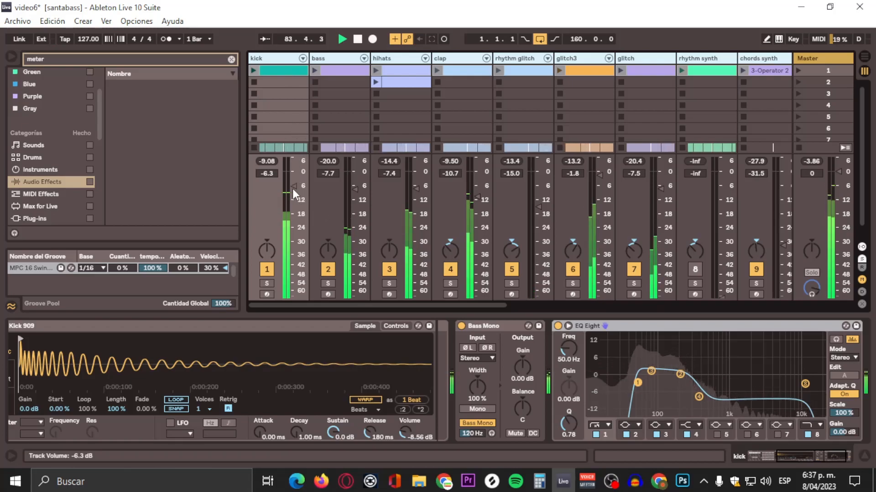
pyautogui.moveTo(294, 187); pyautogui.dragTo(294, 190)
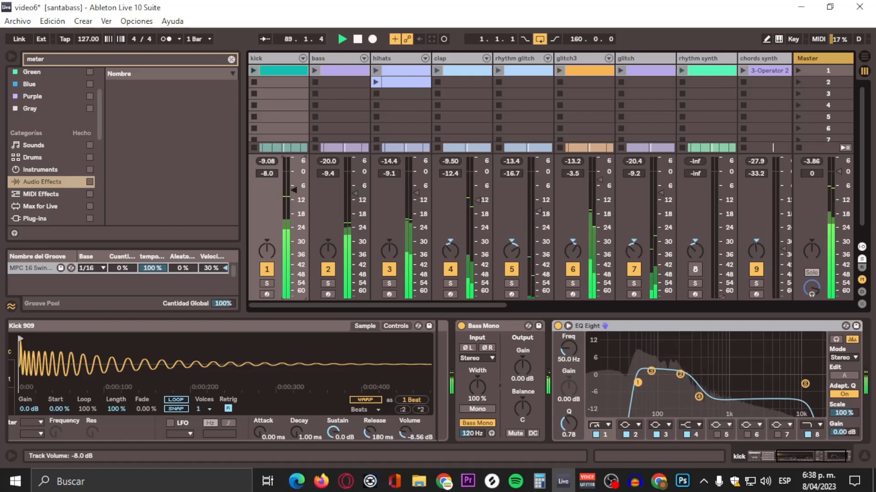
pyautogui.moveTo(294, 189); pyautogui.dragTo(294, 191)
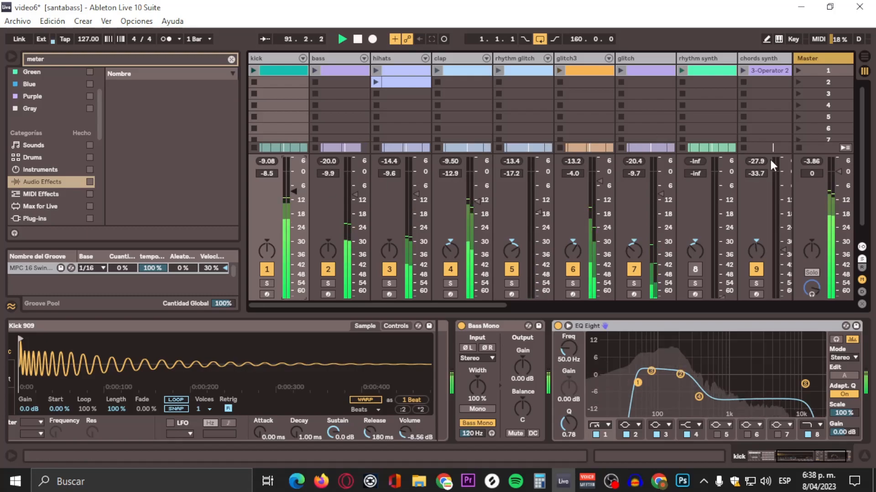
pyautogui.click(803, 160)
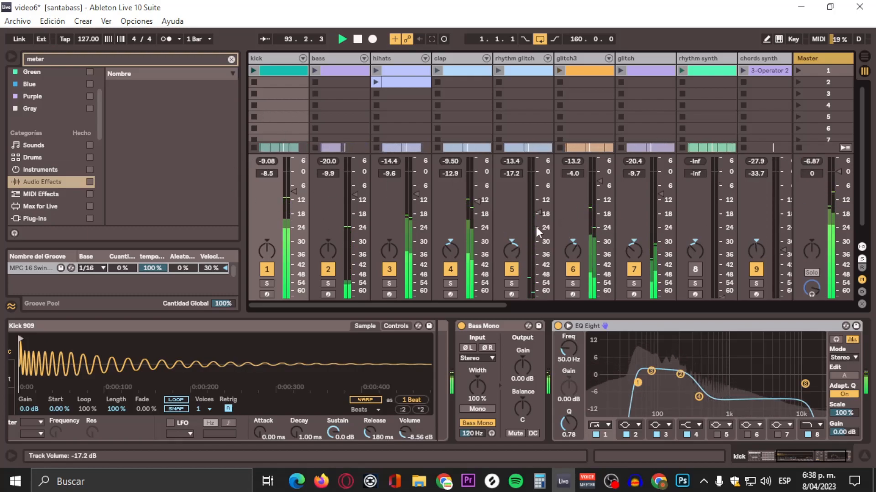
# Step: In the Arrangement View, solo the glitch3 track briefly to check it, and lower its track volume to -12.3 dB
pyautogui.moveTo(481, 304); pyautogui.dragTo(817, 322)
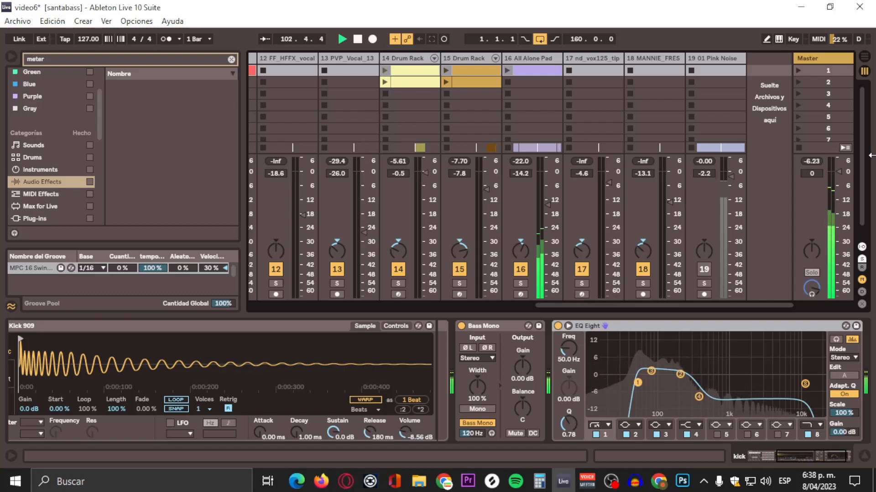
pyautogui.press('Tab')
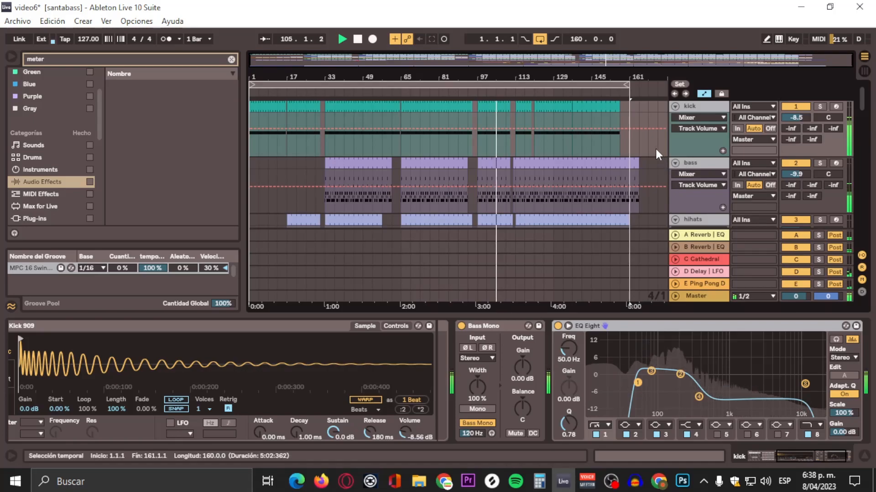
pyautogui.scroll(-3, 655, 149)
pyautogui.scroll(-5, 656, 149)
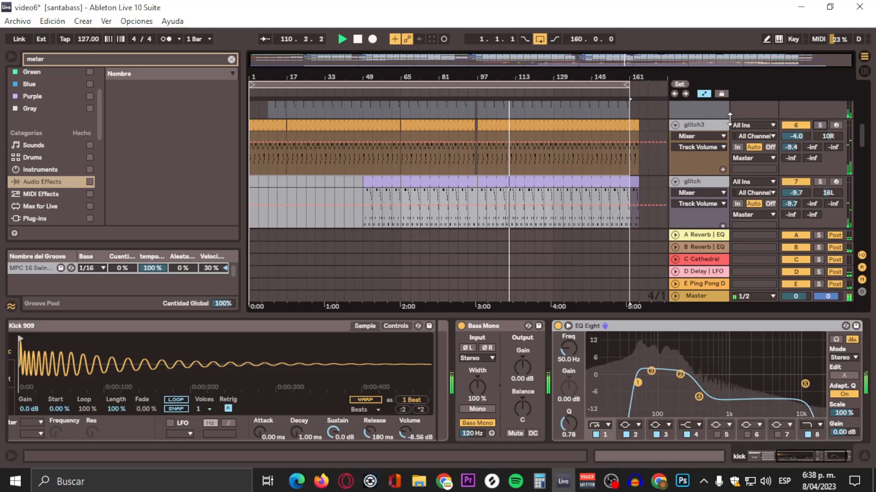
pyautogui.click(702, 125)
pyautogui.click(817, 125)
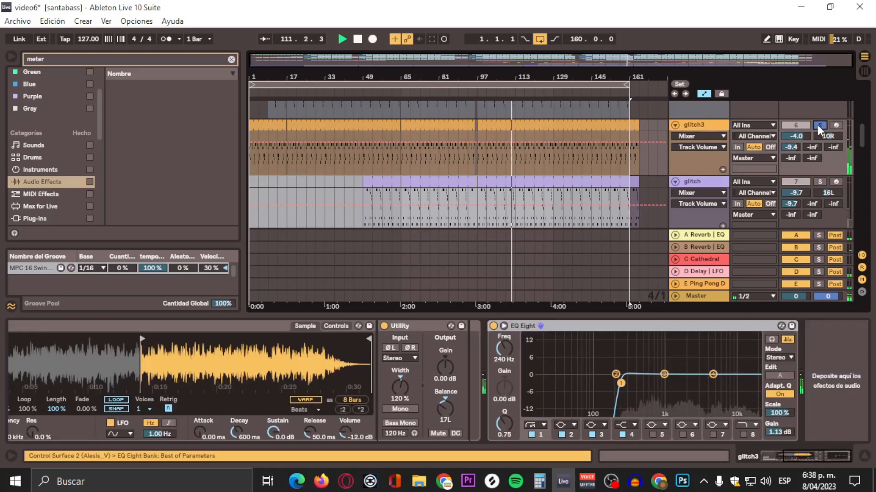
pyautogui.click(817, 125)
pyautogui.moveTo(800, 133); pyautogui.dragTo(796, 140)
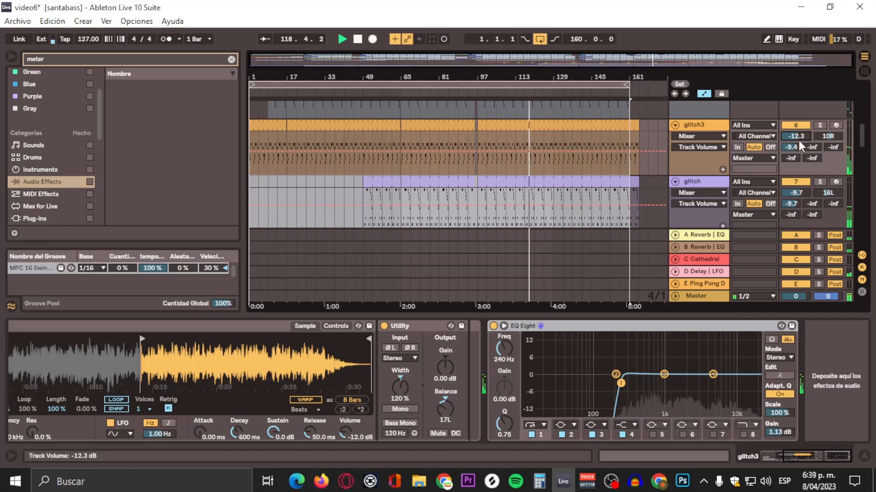
# Step: Extend the arrangement loop to 168 bars, past the end of the last clips, and select the whole looped range
pyautogui.scroll(-1, 700, 183)
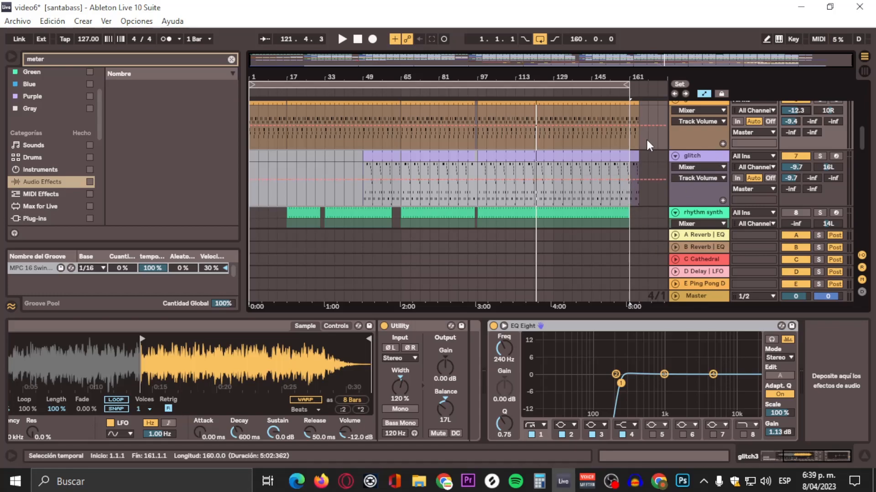
pyautogui.scroll(10, 646, 141)
pyautogui.scroll(2, 646, 142)
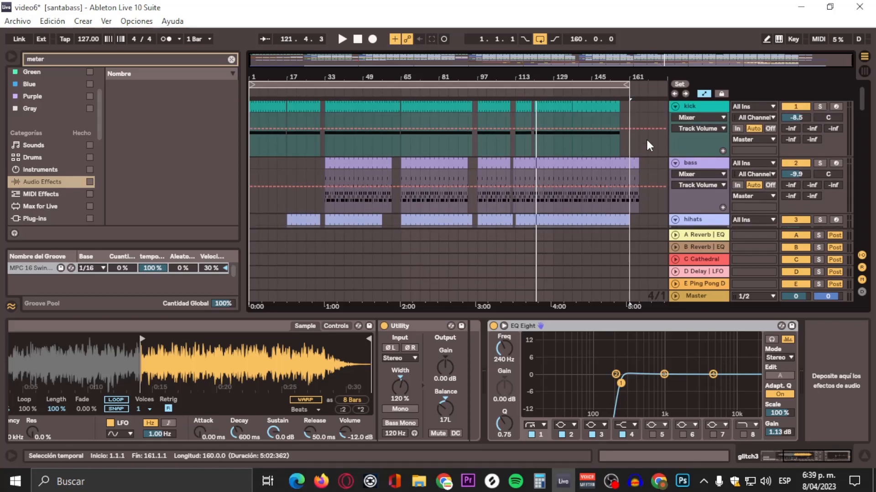
pyautogui.moveTo(628, 85)
pyautogui.mouseDown()
pyautogui.moveTo(658, 87)
pyautogui.moveTo(624, 76)
pyautogui.mouseUp()
pyautogui.scroll(-12, 640, 139)
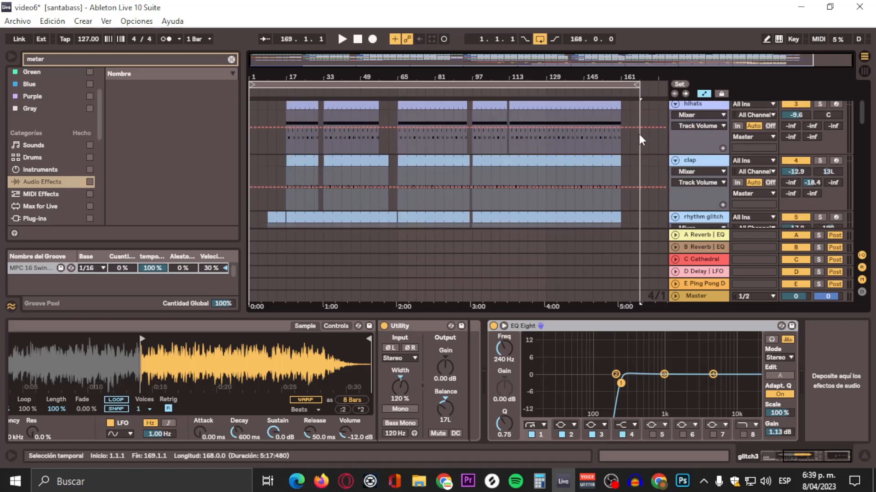
pyautogui.scroll(10, 640, 138)
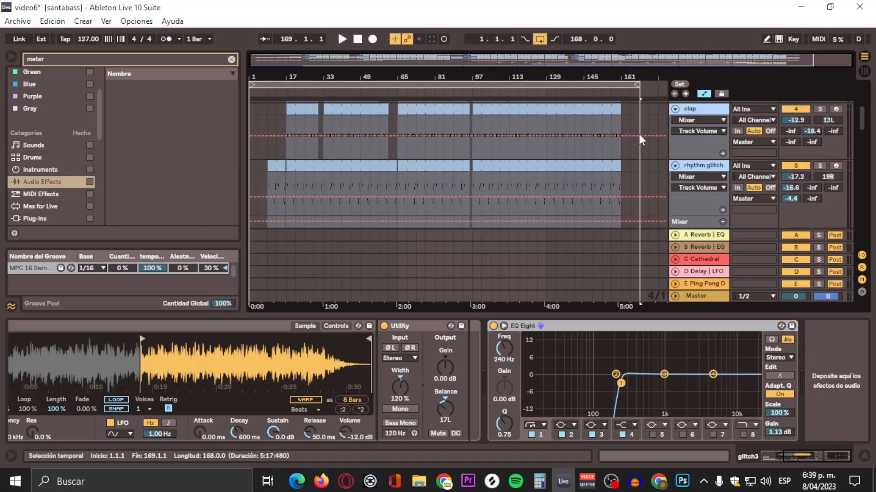
pyautogui.scroll(2, 557, 144)
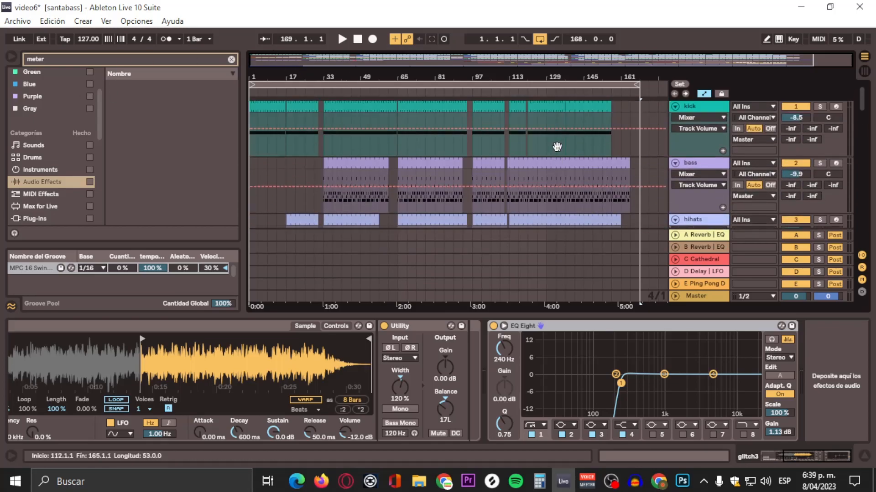
pyautogui.click(500, 84)
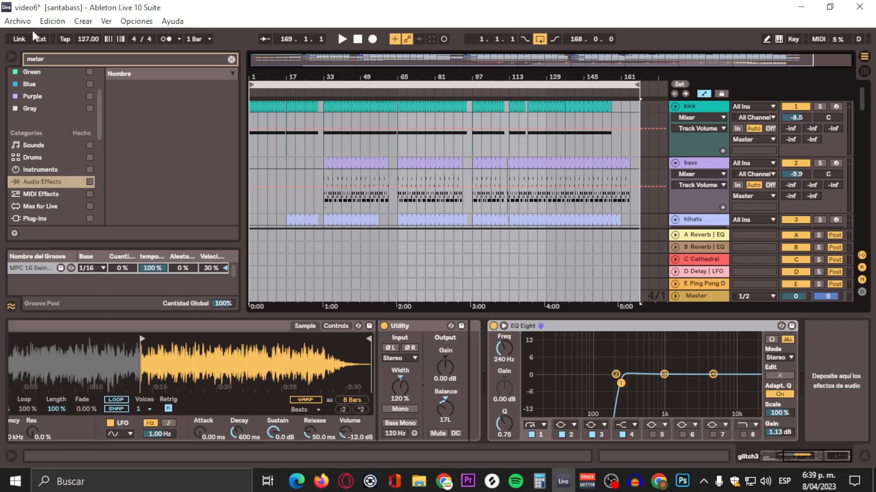
# Step: Open the audio export settings for the selected range and review the bit depth and file type choices
pyautogui.click(19, 21)
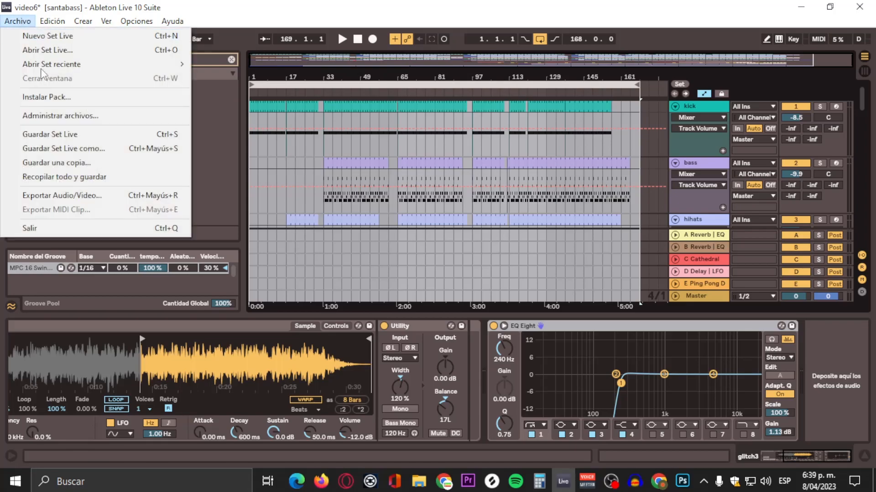
pyautogui.click(73, 197)
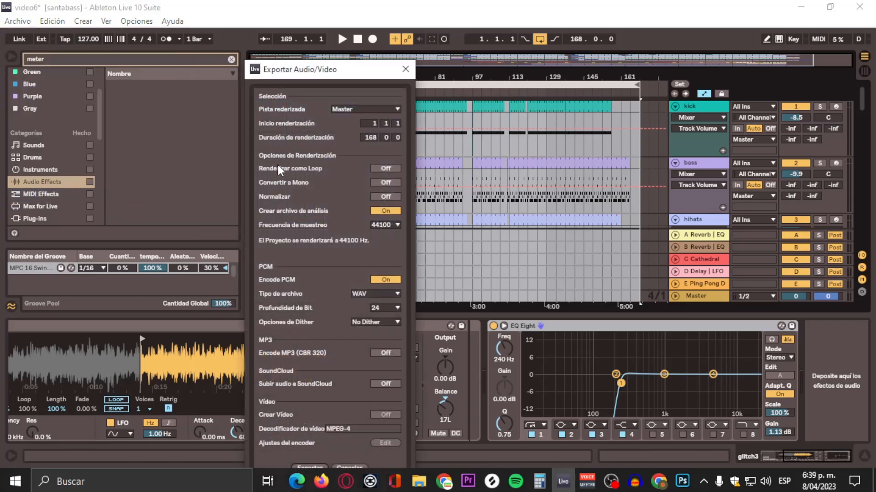
pyautogui.click(388, 311)
pyautogui.click(363, 293)
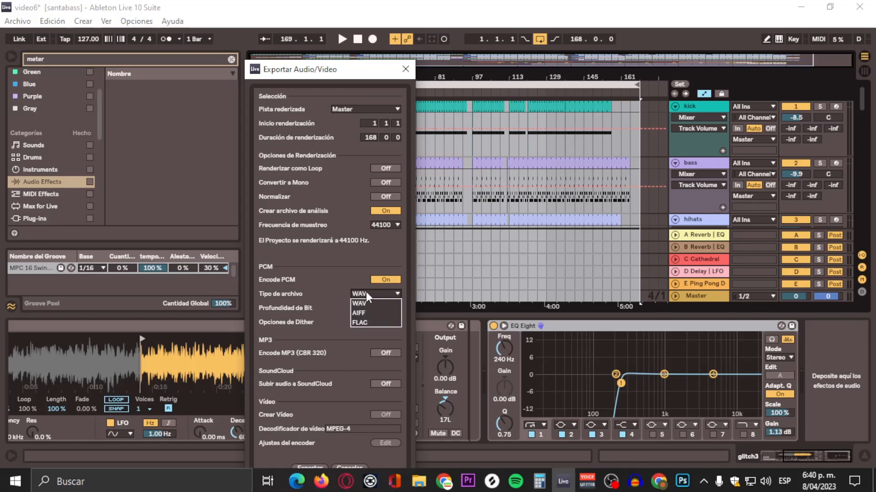
pyautogui.click(363, 295)
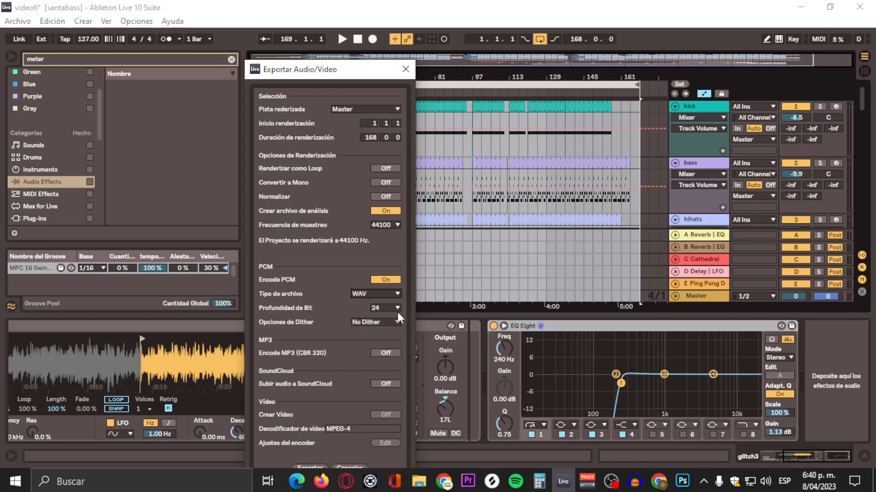
# Step: Try a 16-bit depth with Triangular dither for the export, and return the dither option to No Dither
pyautogui.click(383, 309)
pyautogui.click(376, 323)
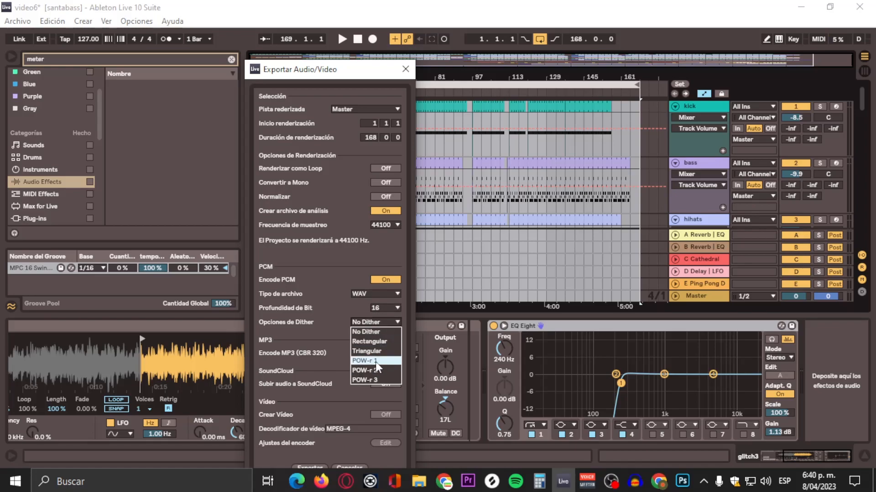
pyautogui.click(376, 340)
pyautogui.click(379, 322)
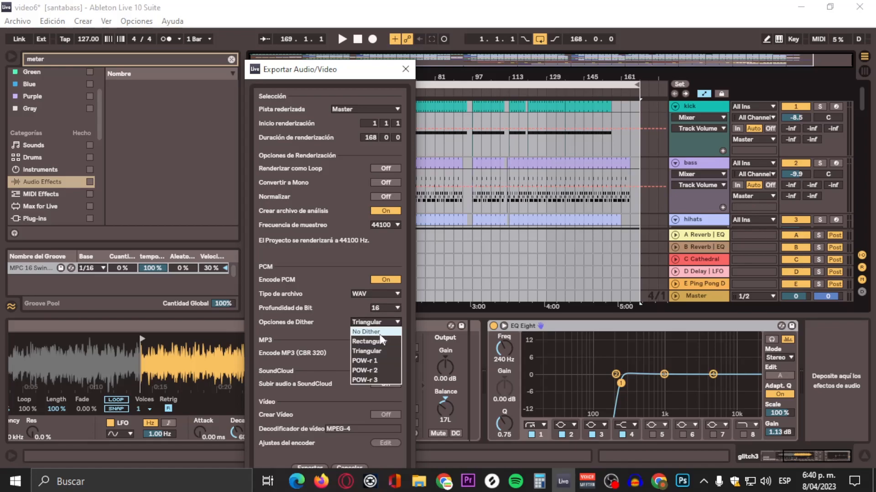
pyautogui.click(379, 332)
# Step: Restore the export settings to WAV at 24-bit with No Dither, and cancel the export
pyautogui.click(379, 294)
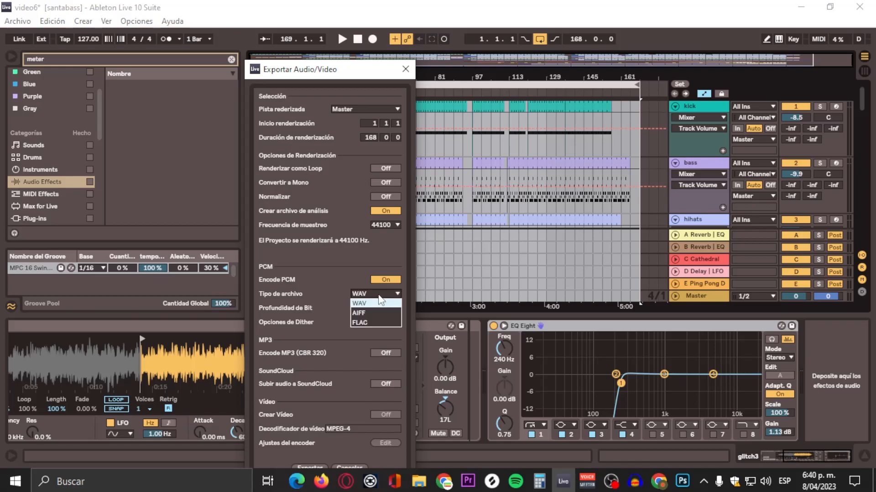
pyautogui.click(378, 304)
pyautogui.click(377, 308)
pyautogui.click(377, 327)
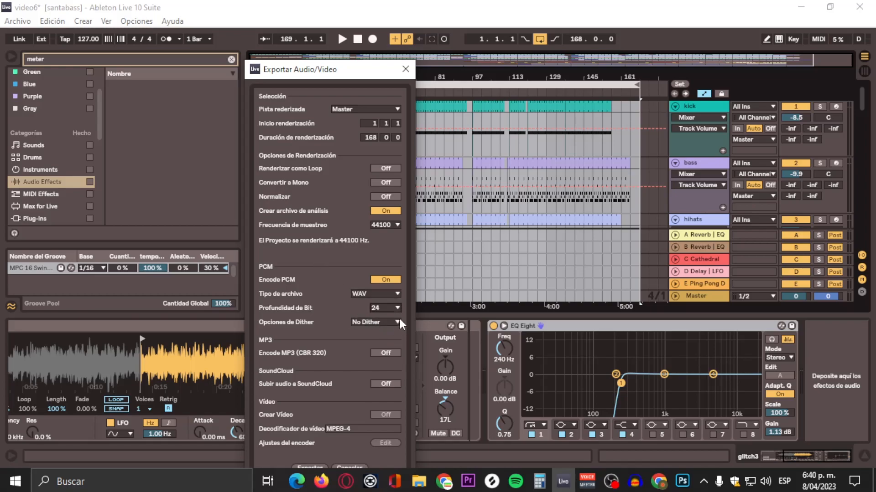
pyautogui.moveTo(296, 72); pyautogui.dragTo(292, 46)
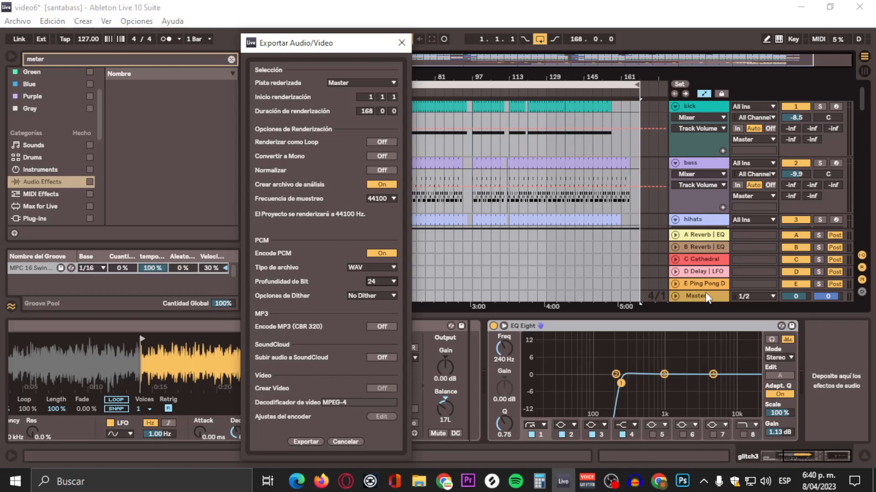
pyautogui.click(356, 442)
# Step: Select the Master track and export the song as the 24-bit WAV file video6.wav in the DEMOS2021 folder
pyautogui.click(709, 296)
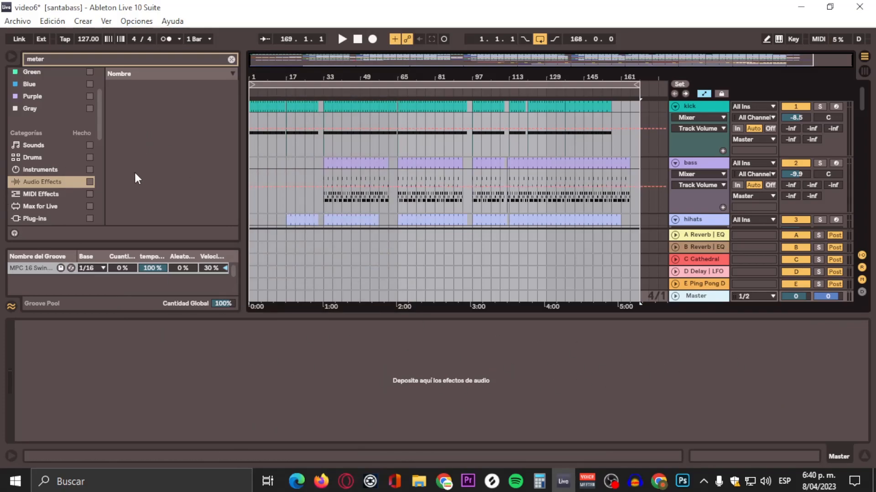
pyautogui.click(18, 22)
pyautogui.click(46, 192)
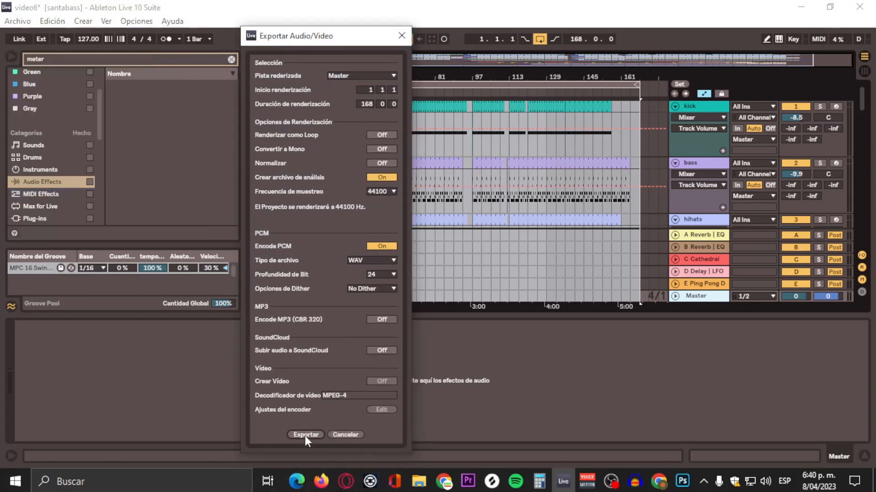
pyautogui.click(304, 434)
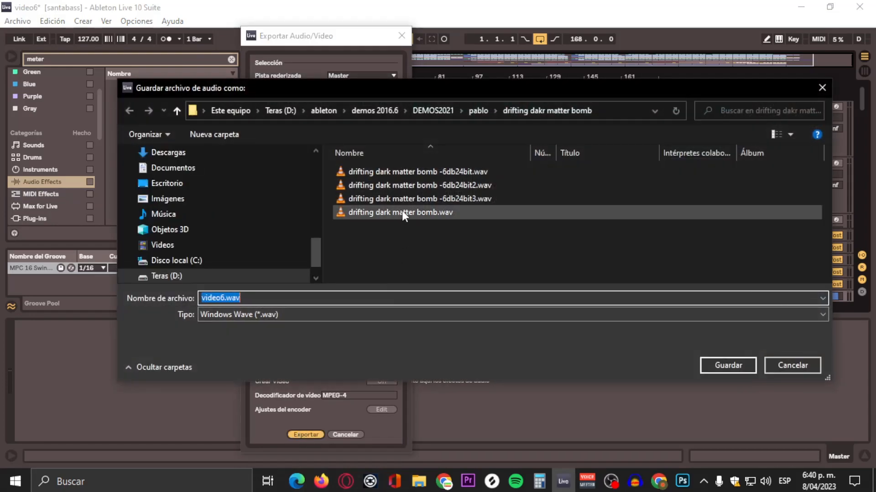
pyautogui.click(416, 110)
pyautogui.scroll(-6, 433, 214)
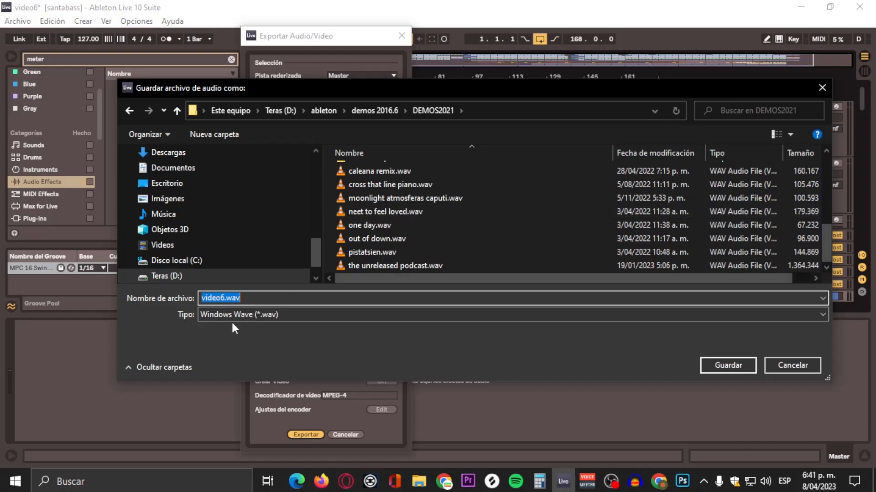
pyautogui.click(728, 365)
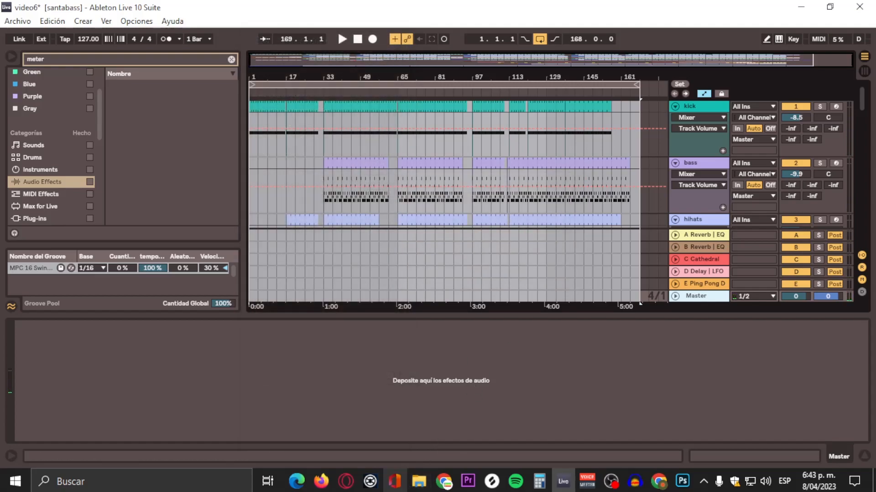
# Step: Switch to File Explorer, look through its folder list, and return to the Live set
pyautogui.click(416, 481)
pyautogui.scroll(6, 172, 297)
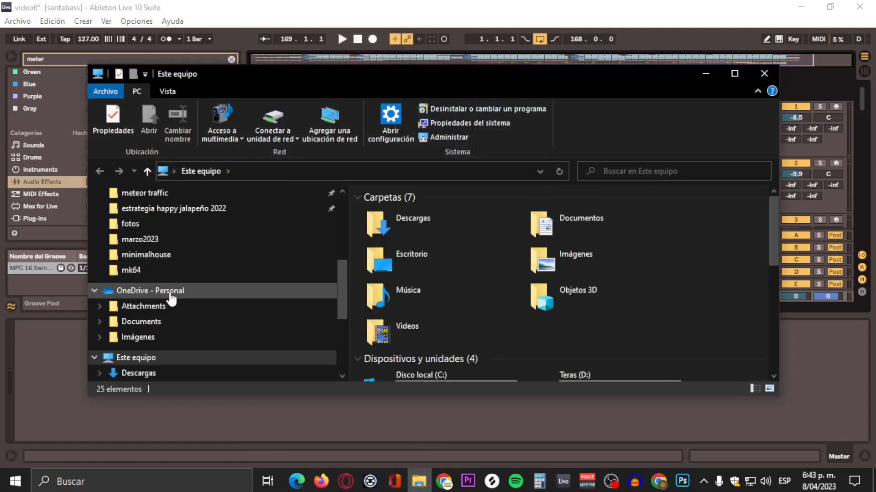
pyautogui.scroll(-1, 164, 300)
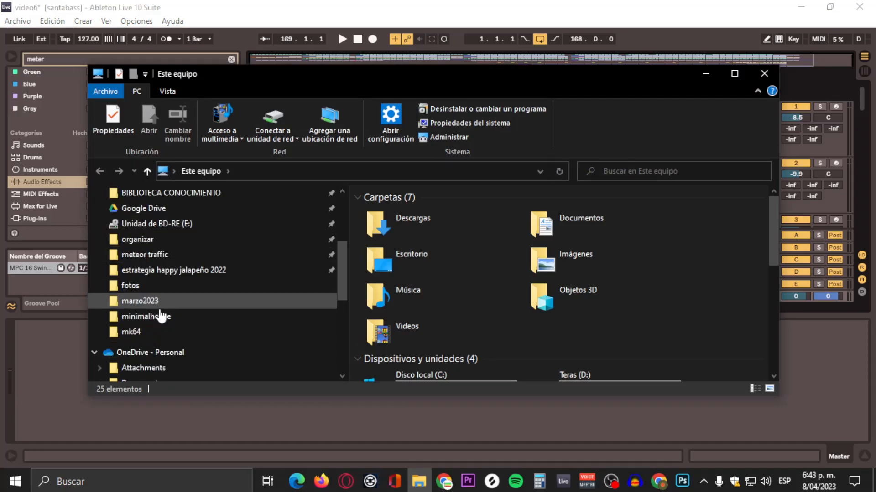
pyautogui.scroll(-2, 162, 312)
pyautogui.scroll(2, 160, 326)
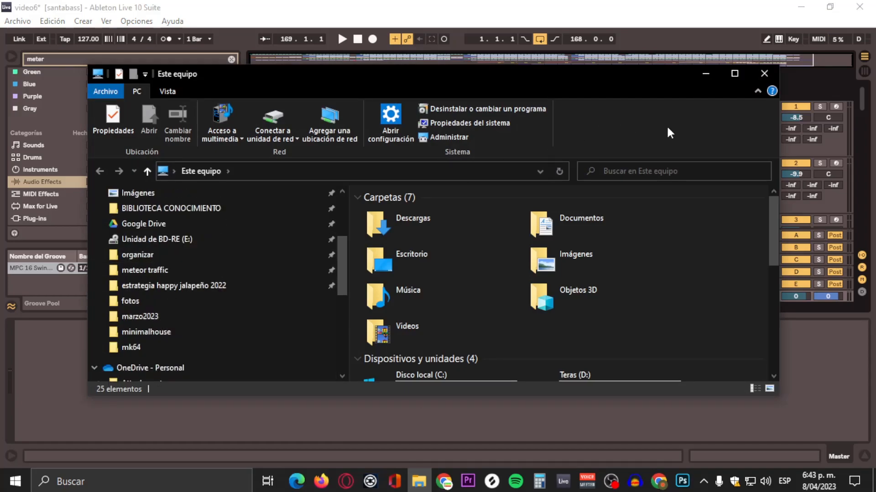
pyautogui.click(705, 75)
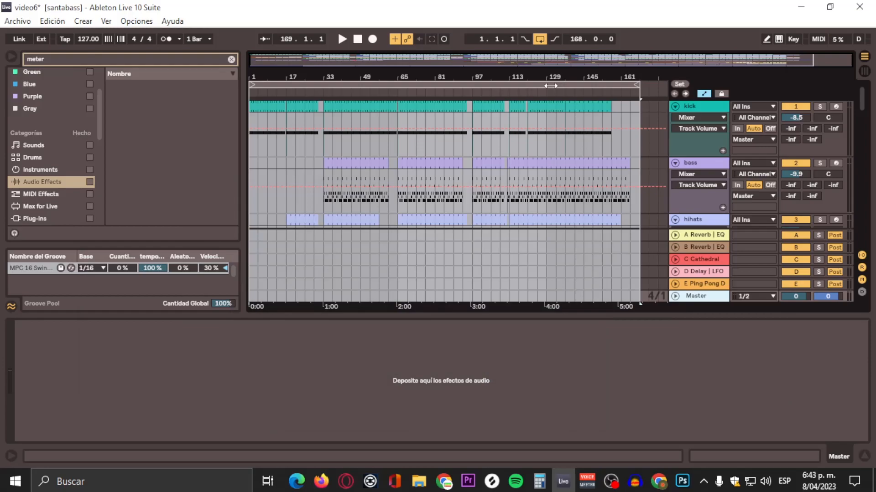